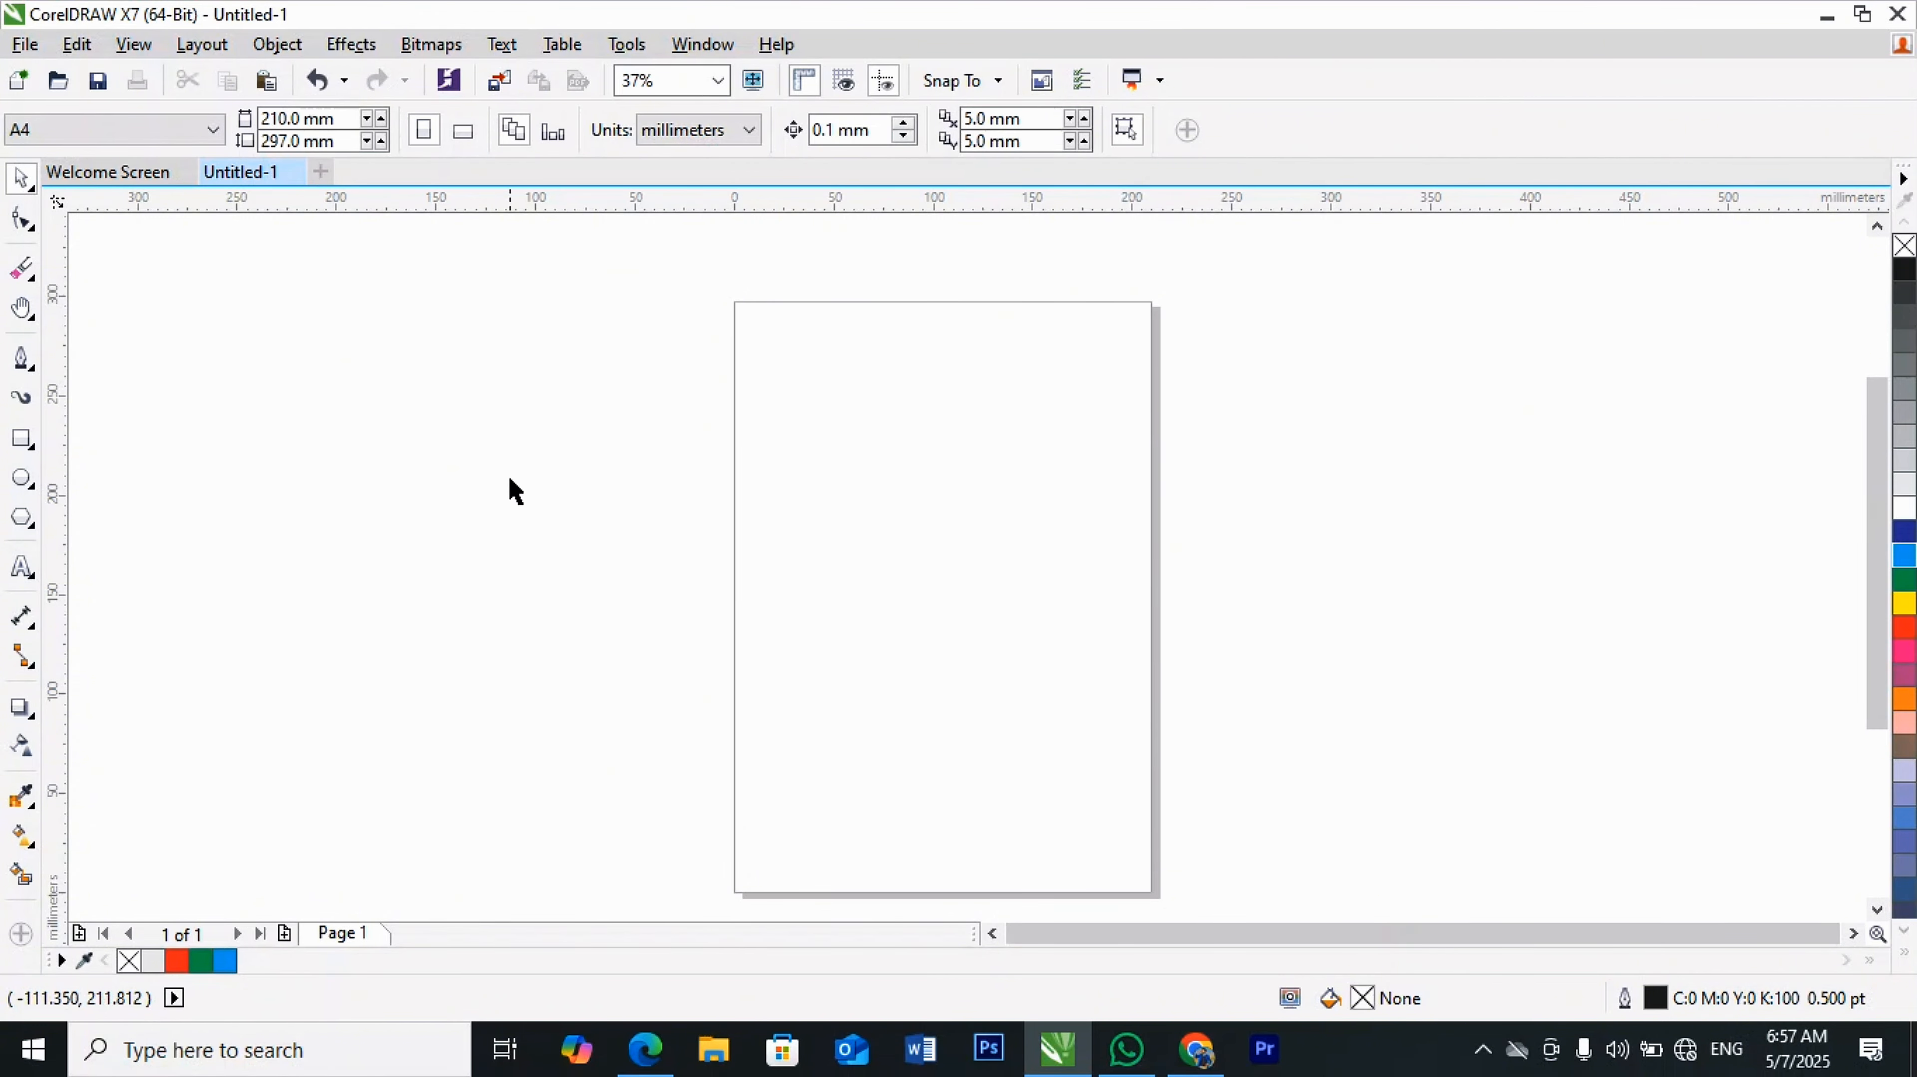
Step: Draw an open Freehand curve about 215 mm wide and 64 mm high across the upper part of the page
click(27, 368)
click(33, 372)
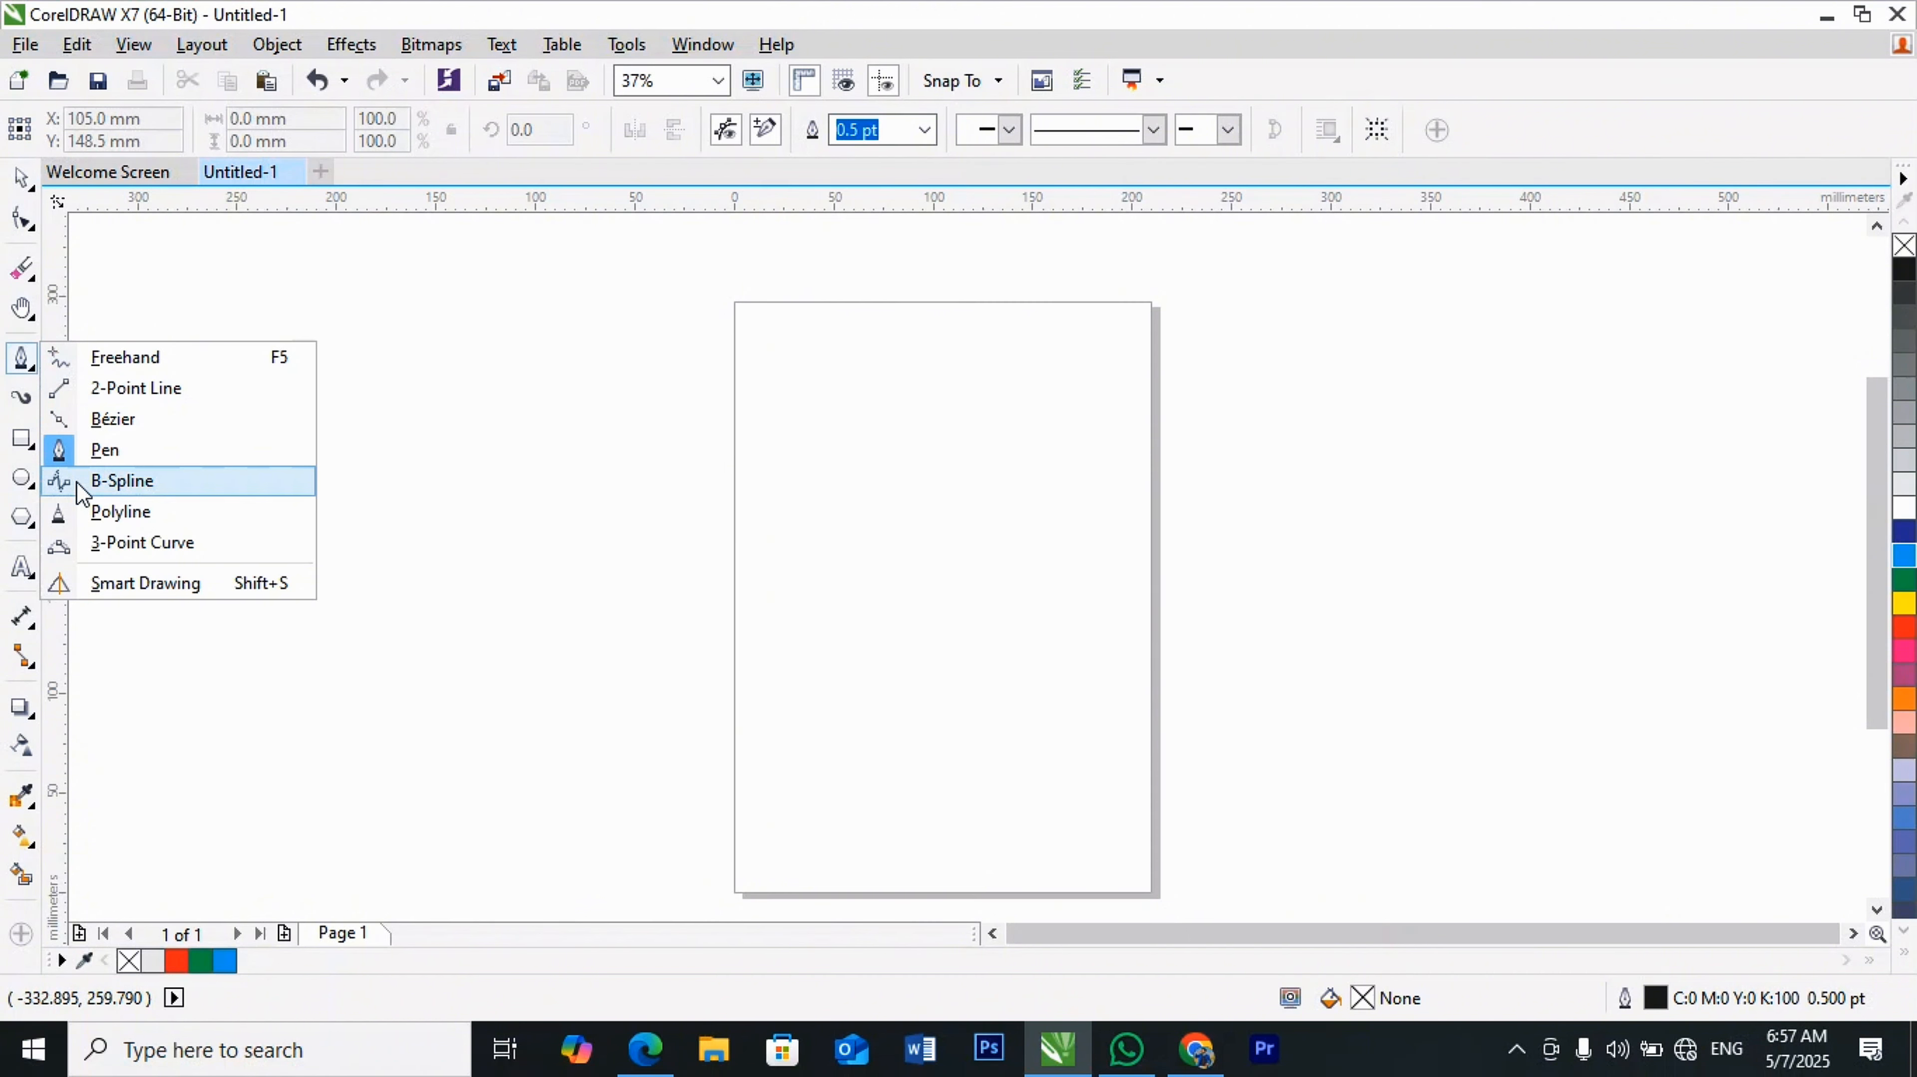
click(139, 370)
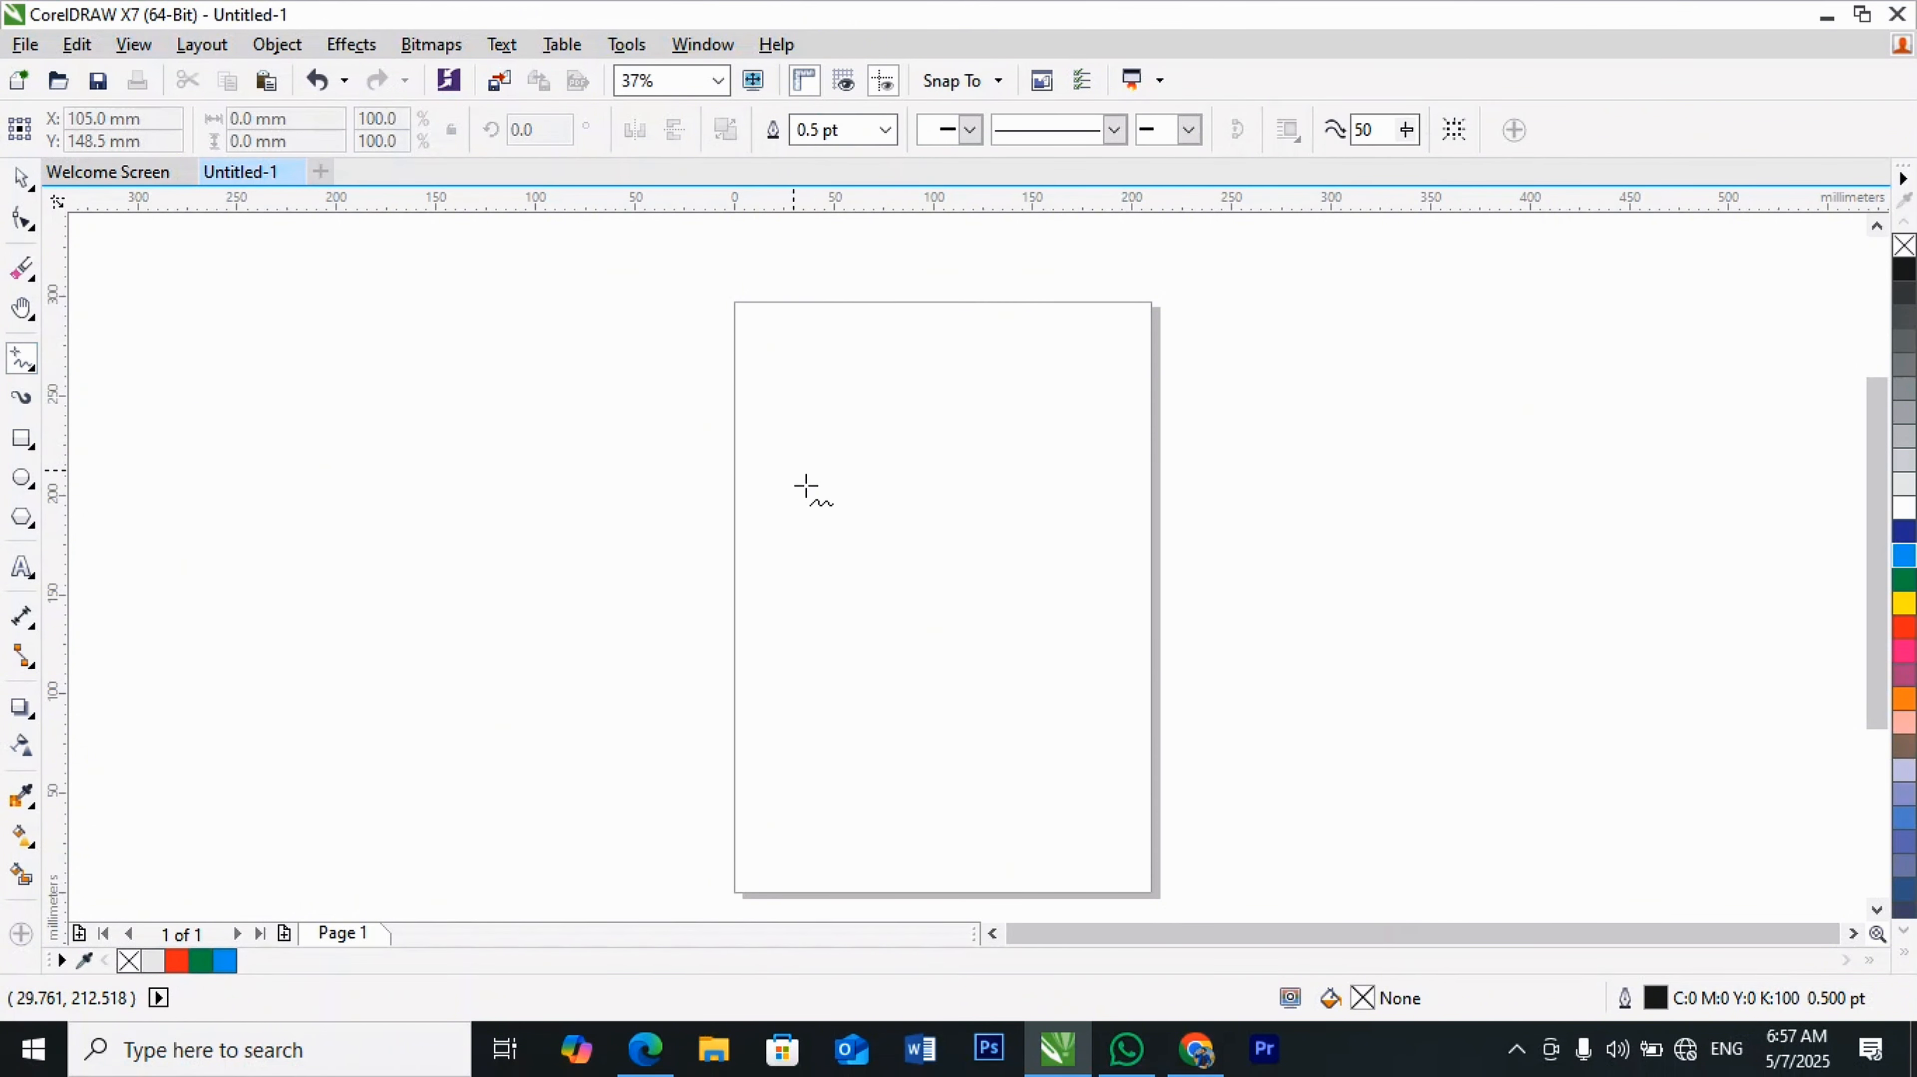
click(754, 453)
mouse_move(811, 492)
mouse_down()
mouse_move(1099, 541)
mouse_move(1181, 535)
mouse_move(1193, 516)
mouse_move(1150, 428)
mouse_move(914, 416)
mouse_up()
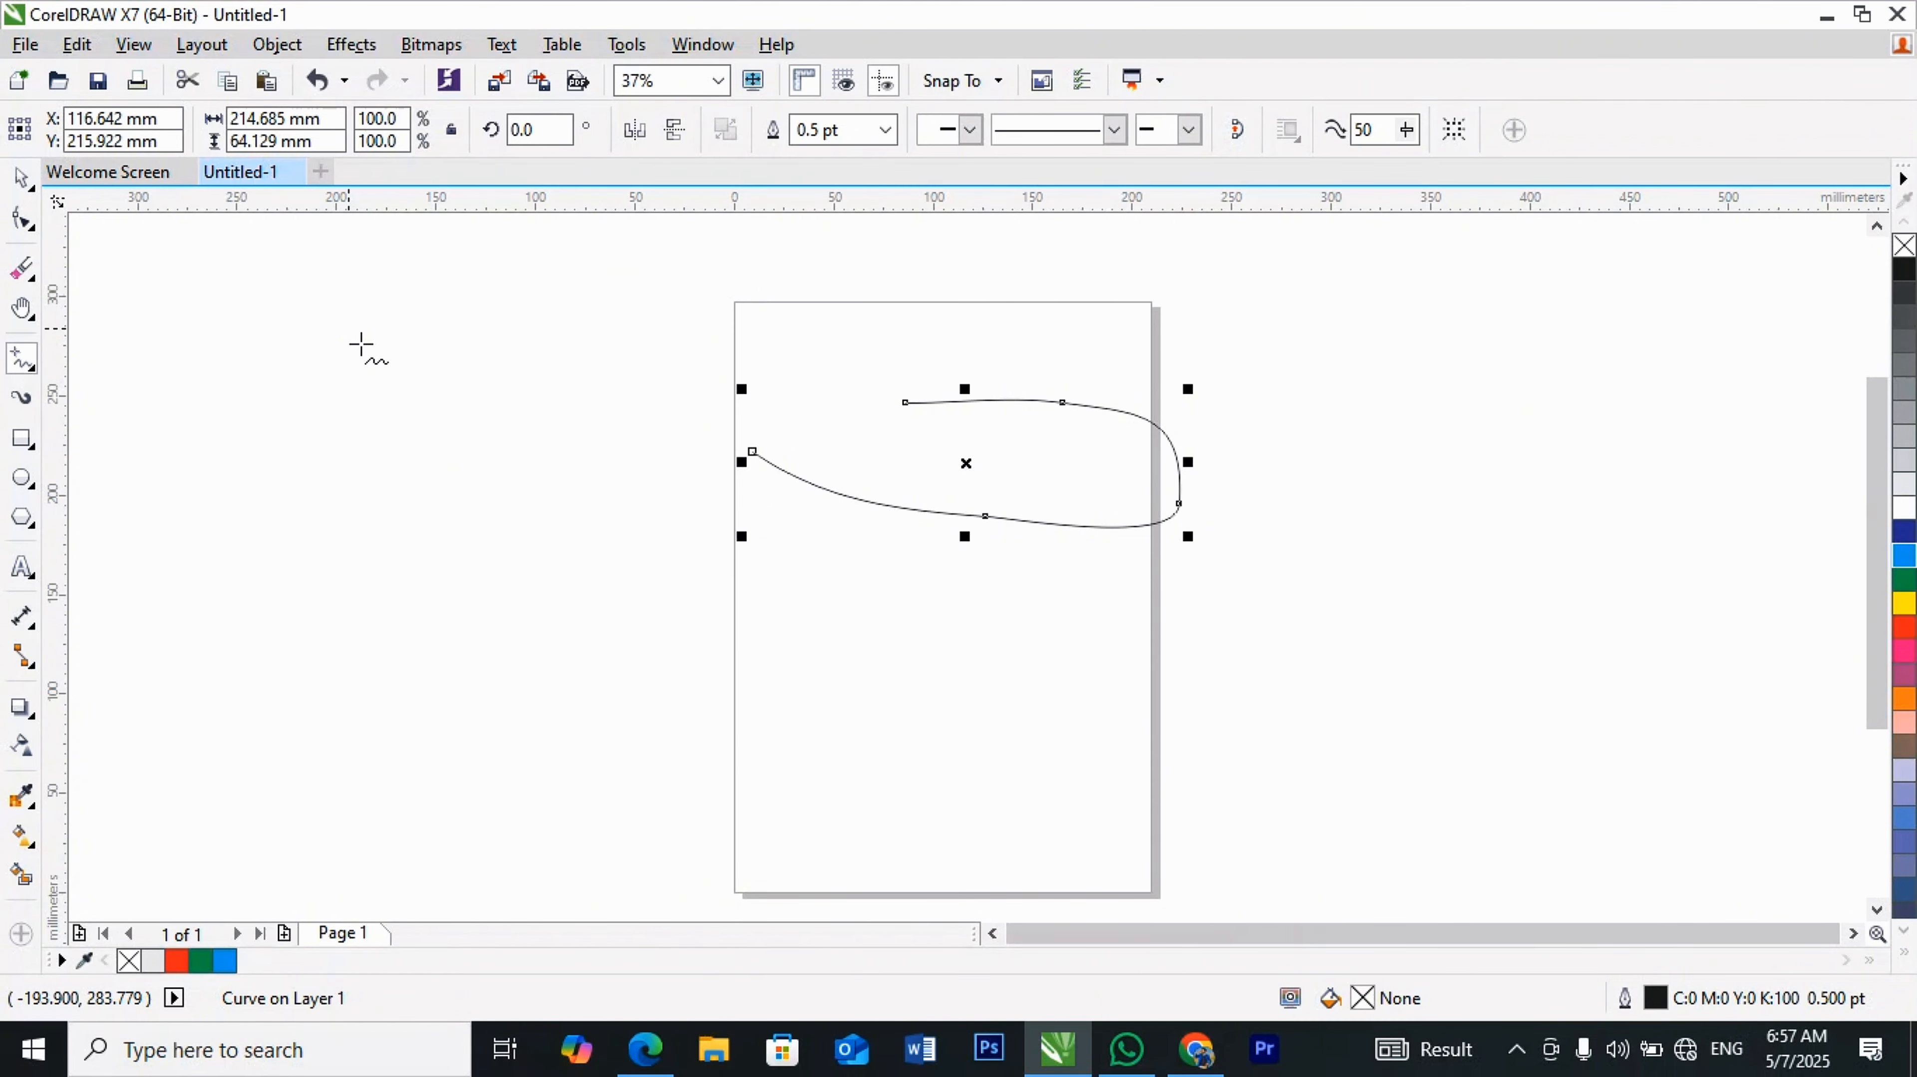
Step: Draw closed Freehand shapes in the empty area beside the page, the upper one about 70 by 59 mm
click(426, 316)
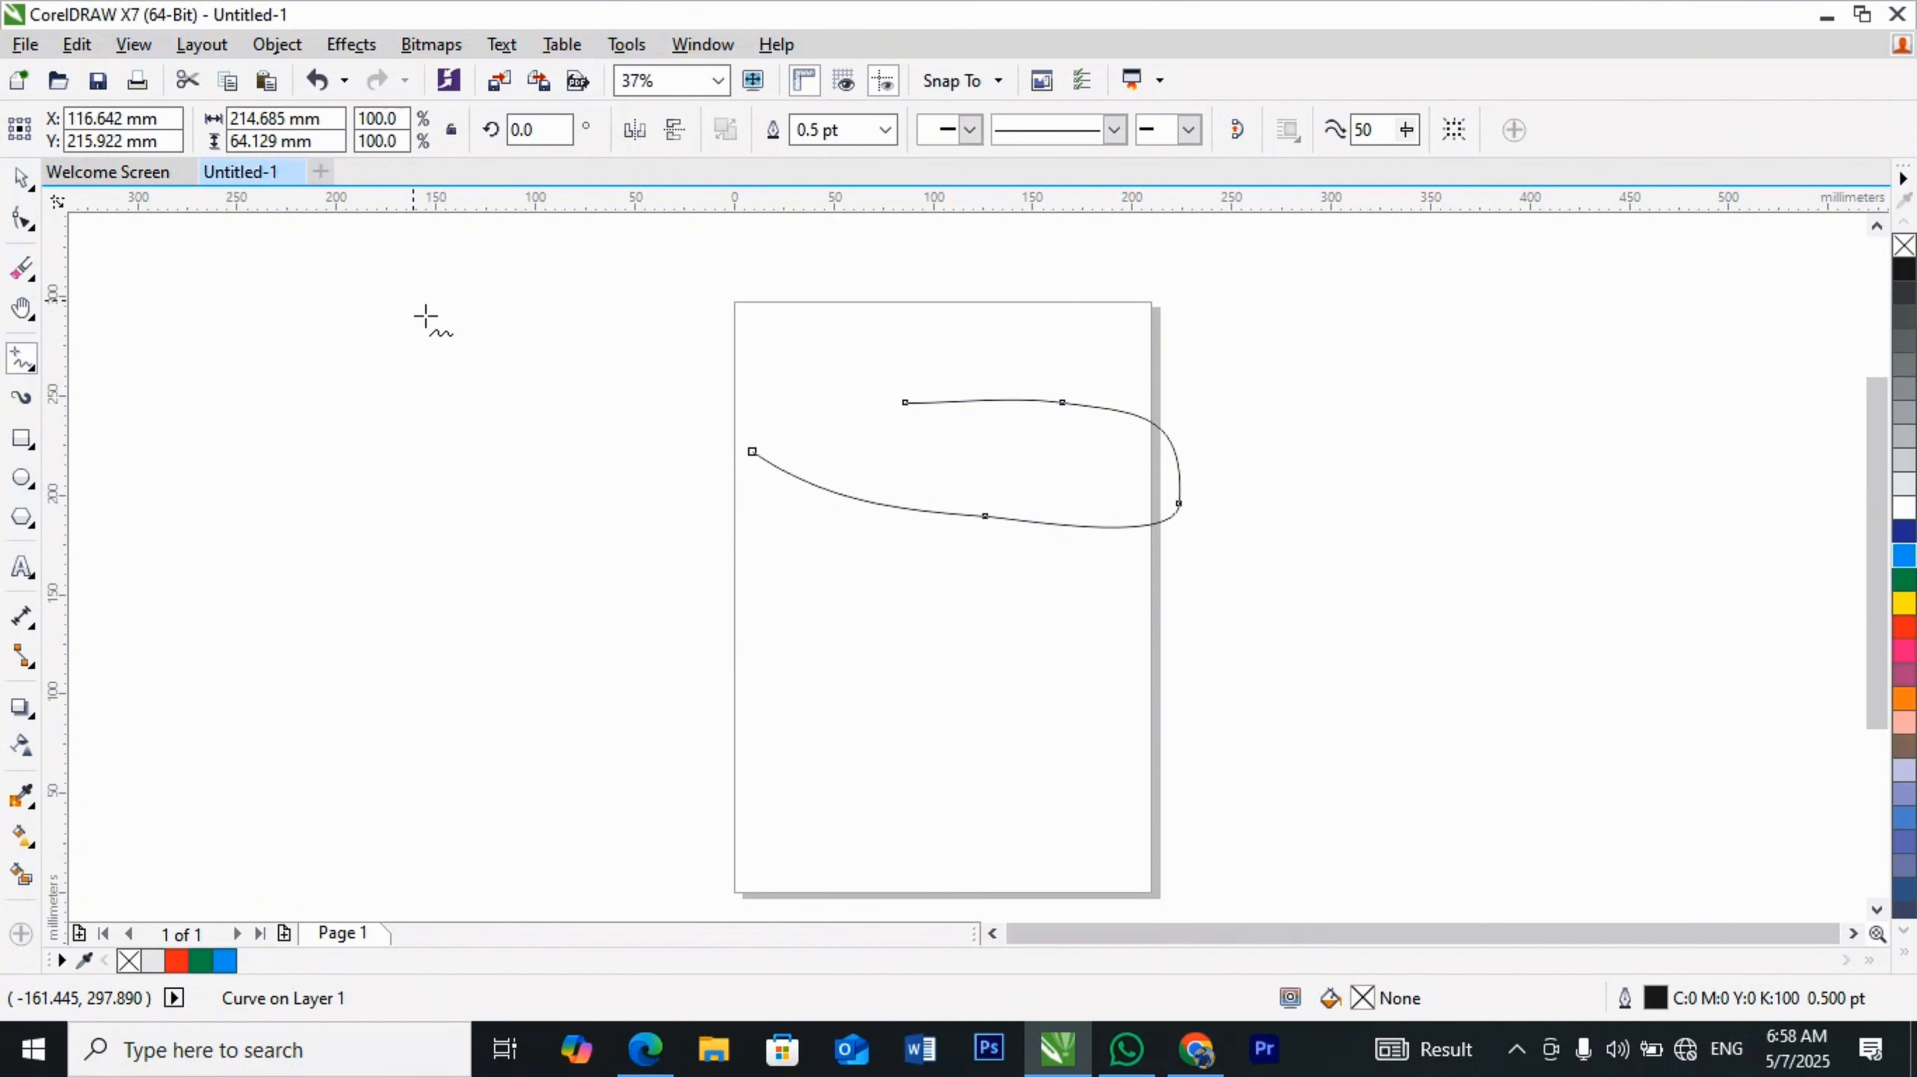
mouse_move(426, 316)
mouse_down()
mouse_move(440, 419)
mouse_move(543, 386)
mouse_move(525, 332)
mouse_move(413, 300)
mouse_up()
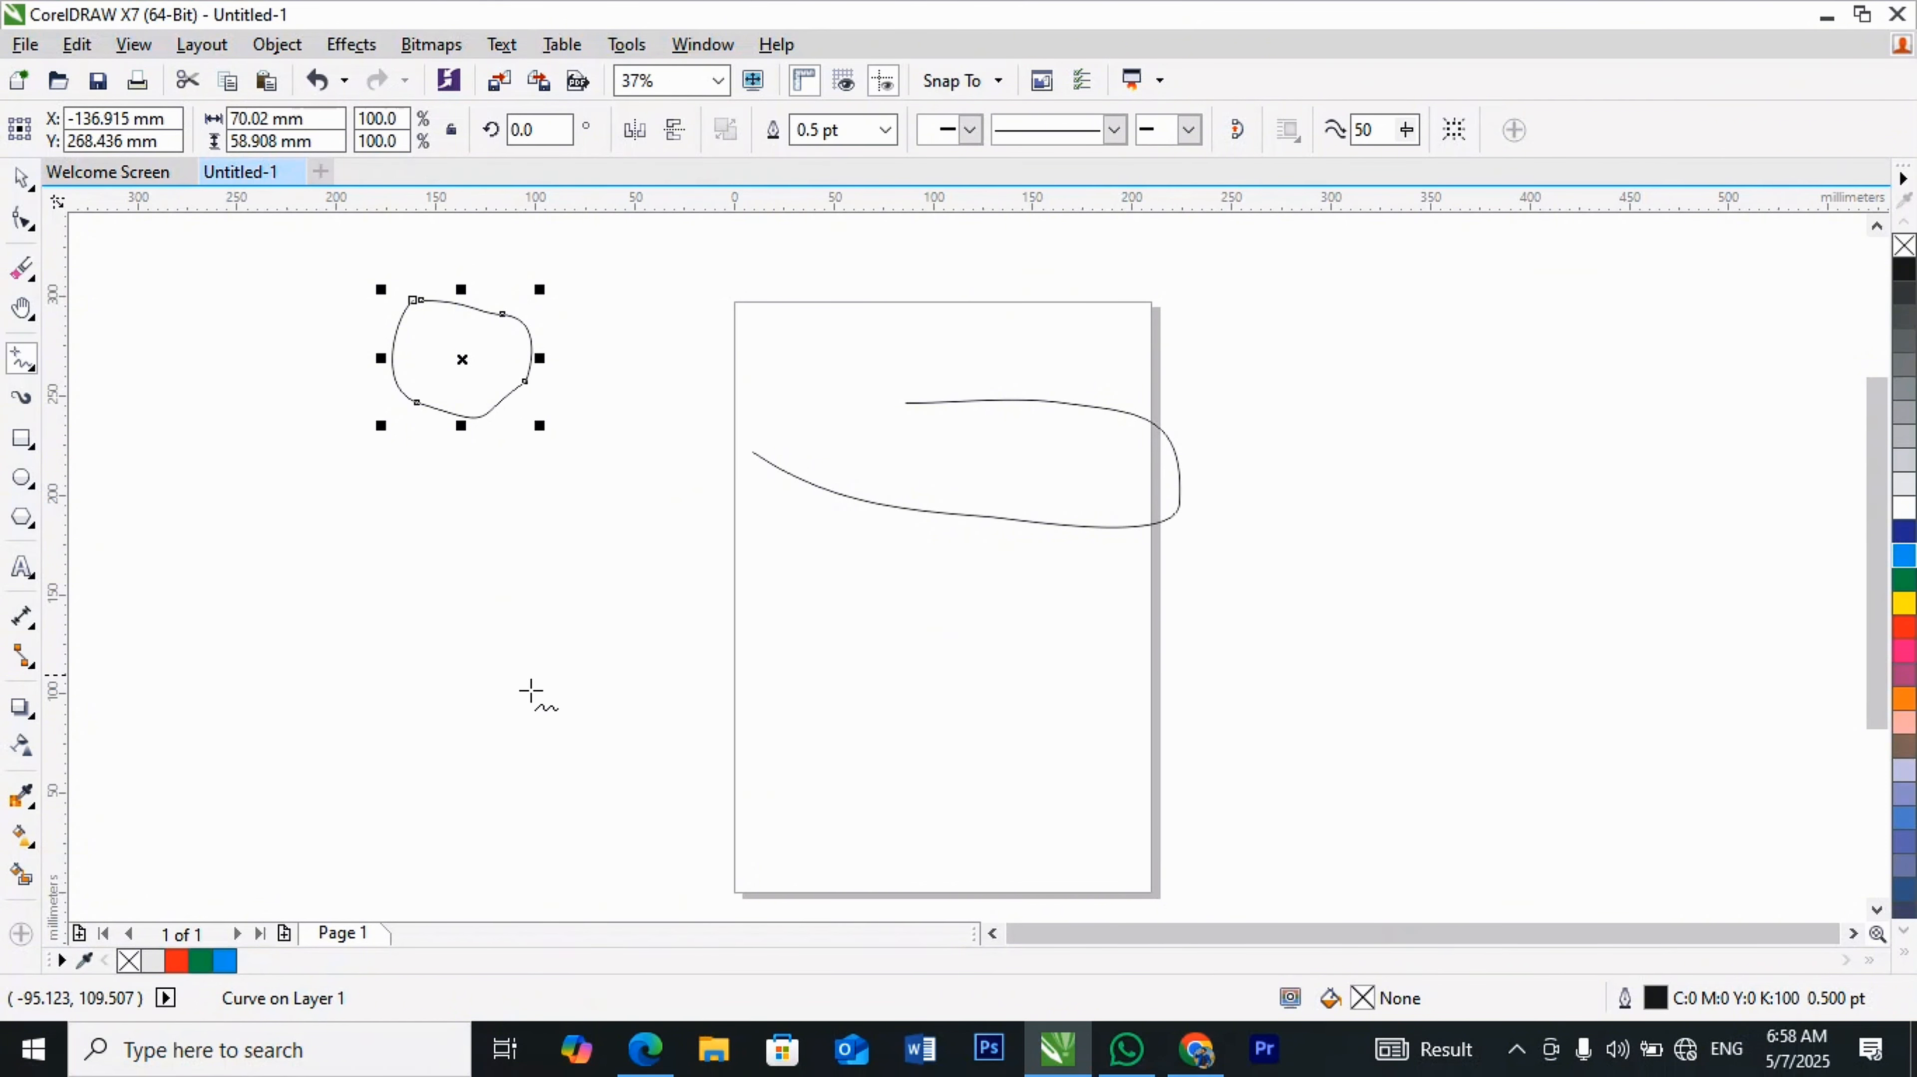
click(300, 514)
mouse_move(300, 513)
mouse_down()
mouse_move(296, 640)
mouse_move(430, 645)
mouse_move(429, 500)
mouse_move(300, 513)
mouse_up()
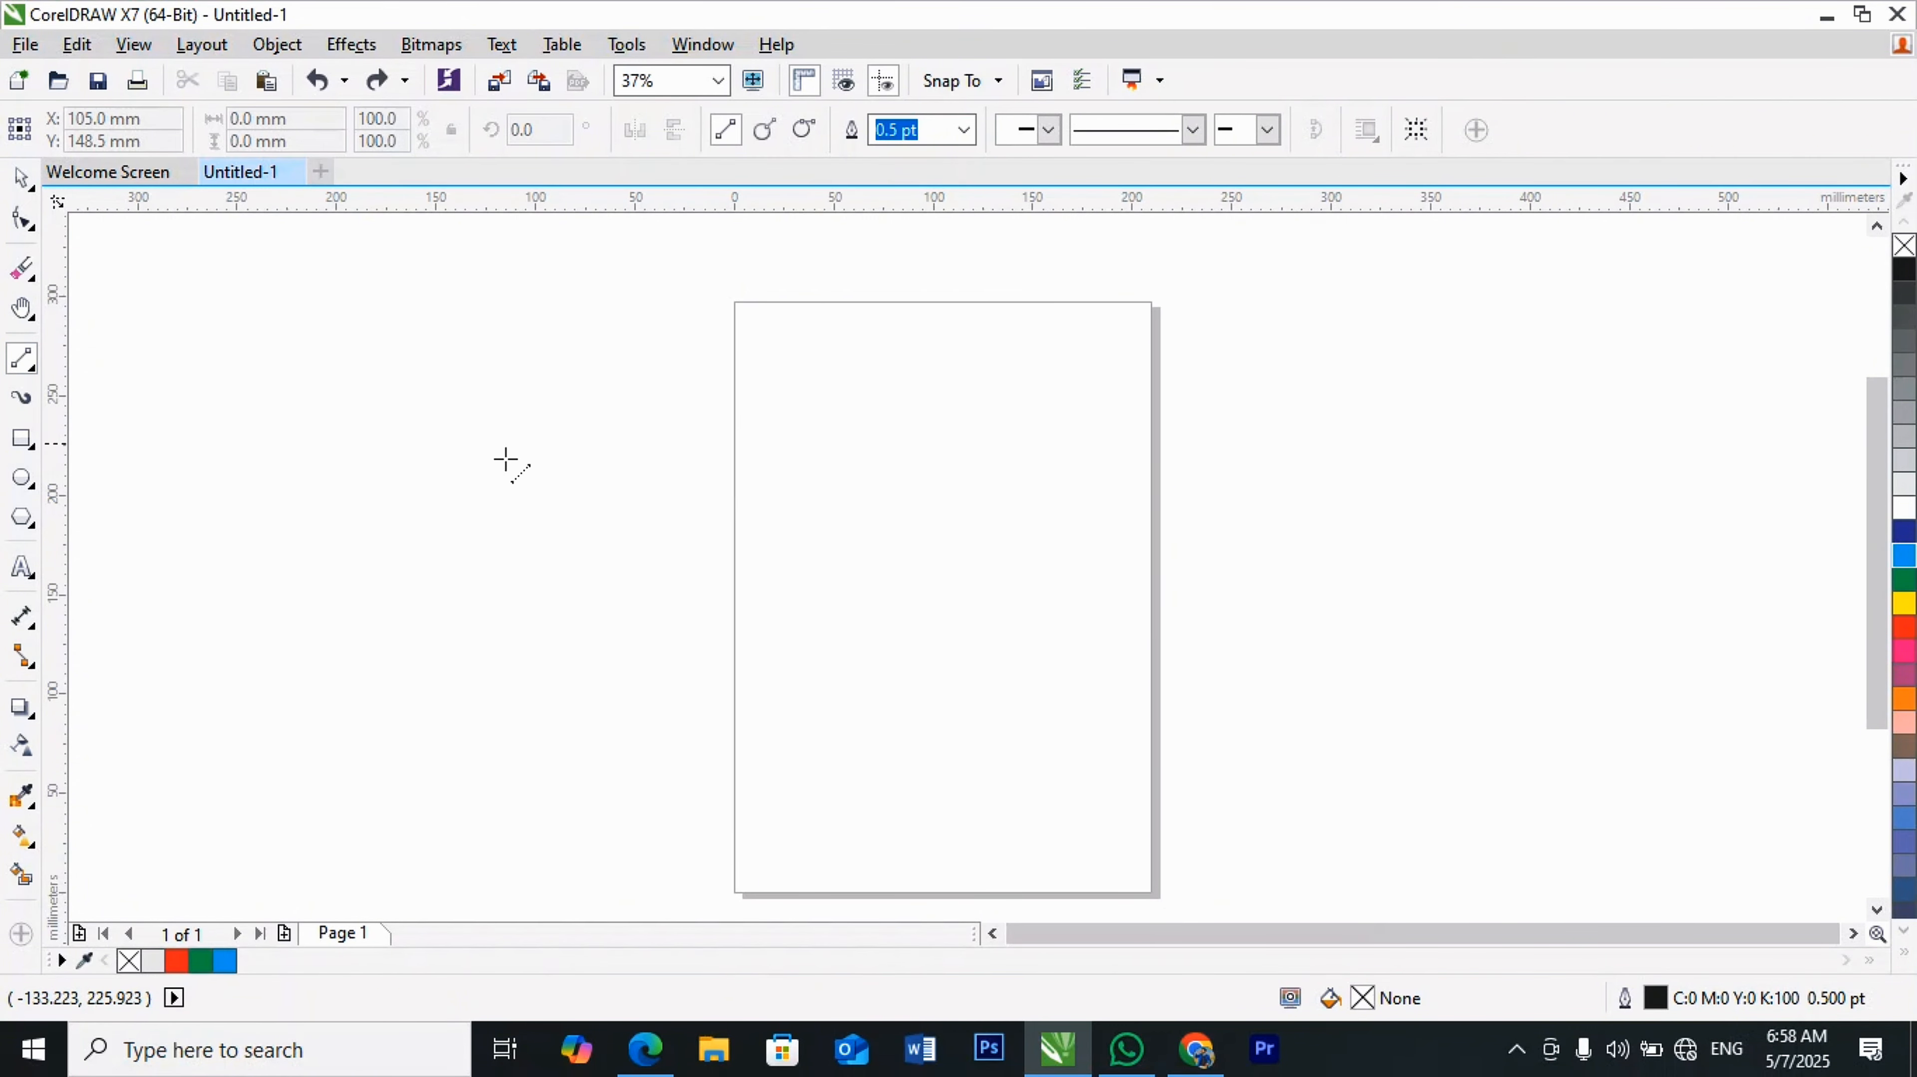
Step: Draw three 2-Point lines: one about 190 mm across the page, a vertical one beside it, and one about 301 mm long above
click(752, 478)
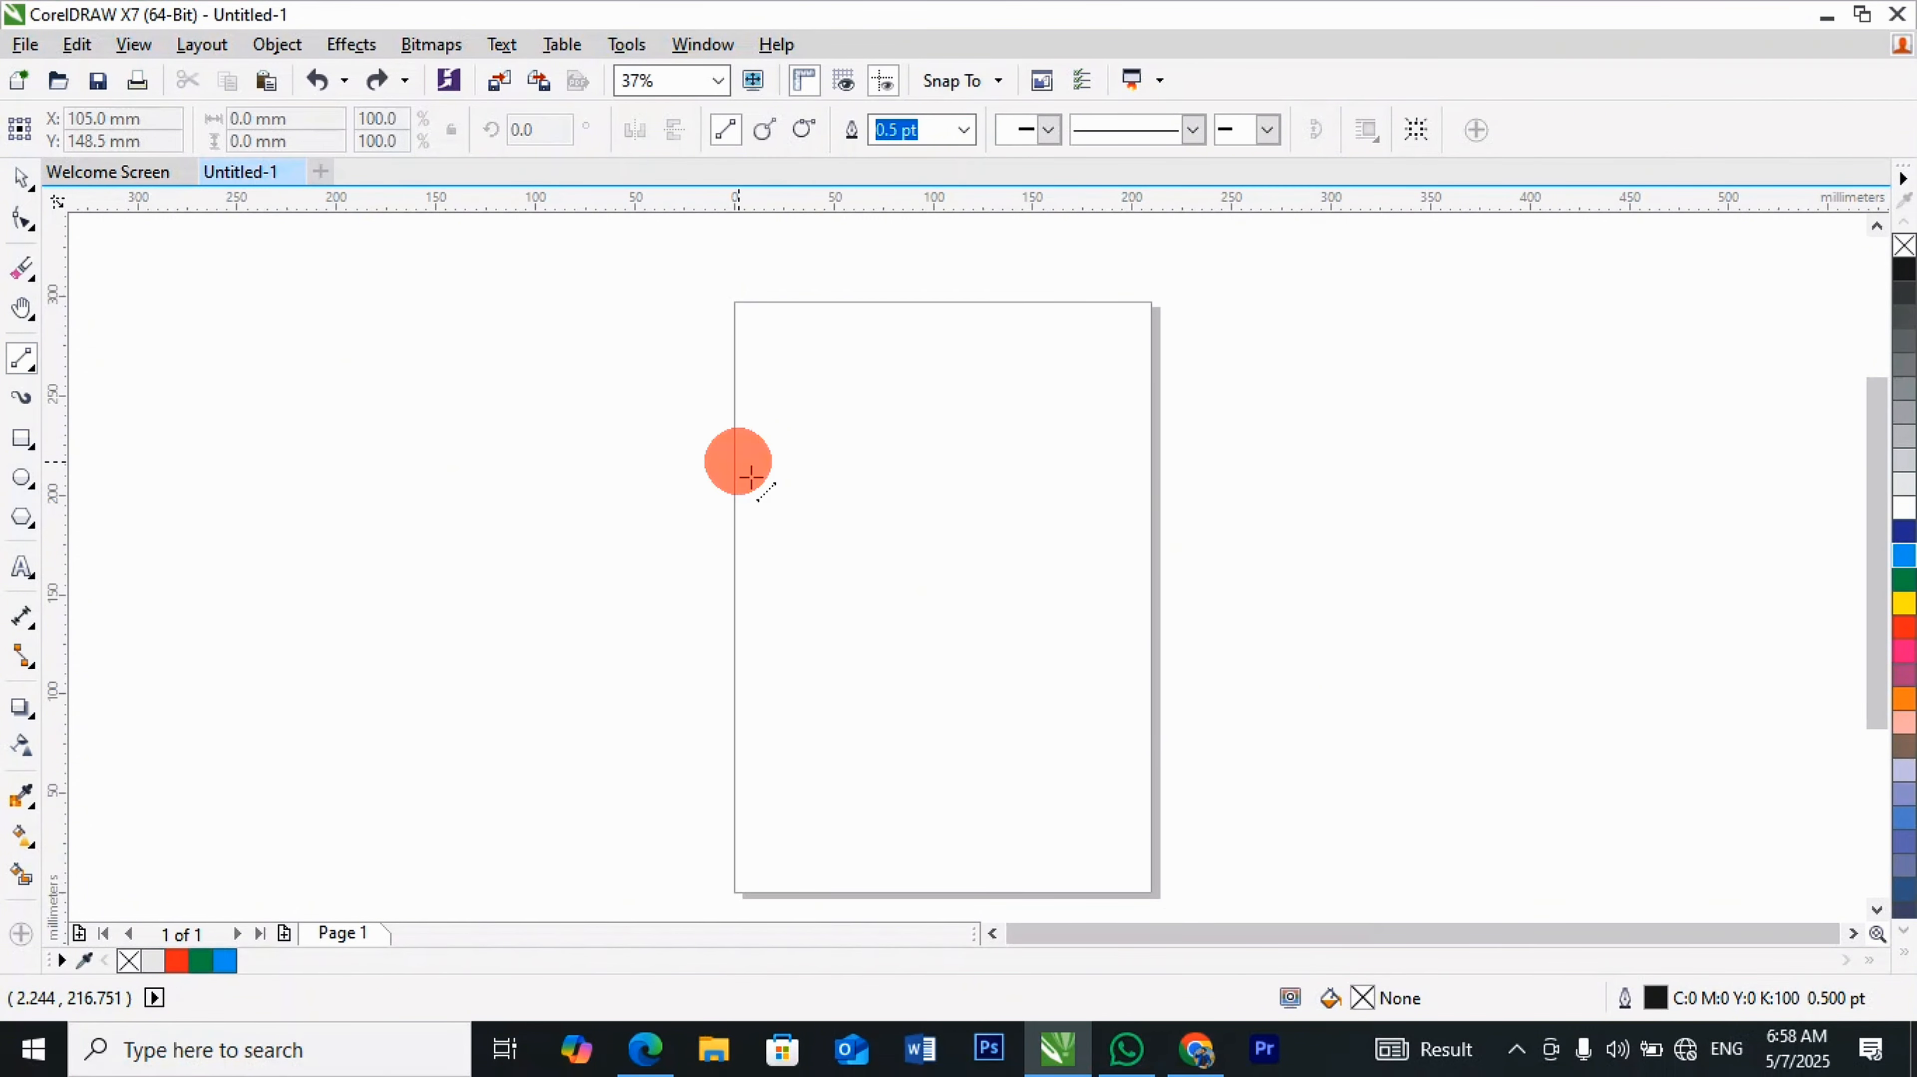
drag(751, 478, 1130, 473)
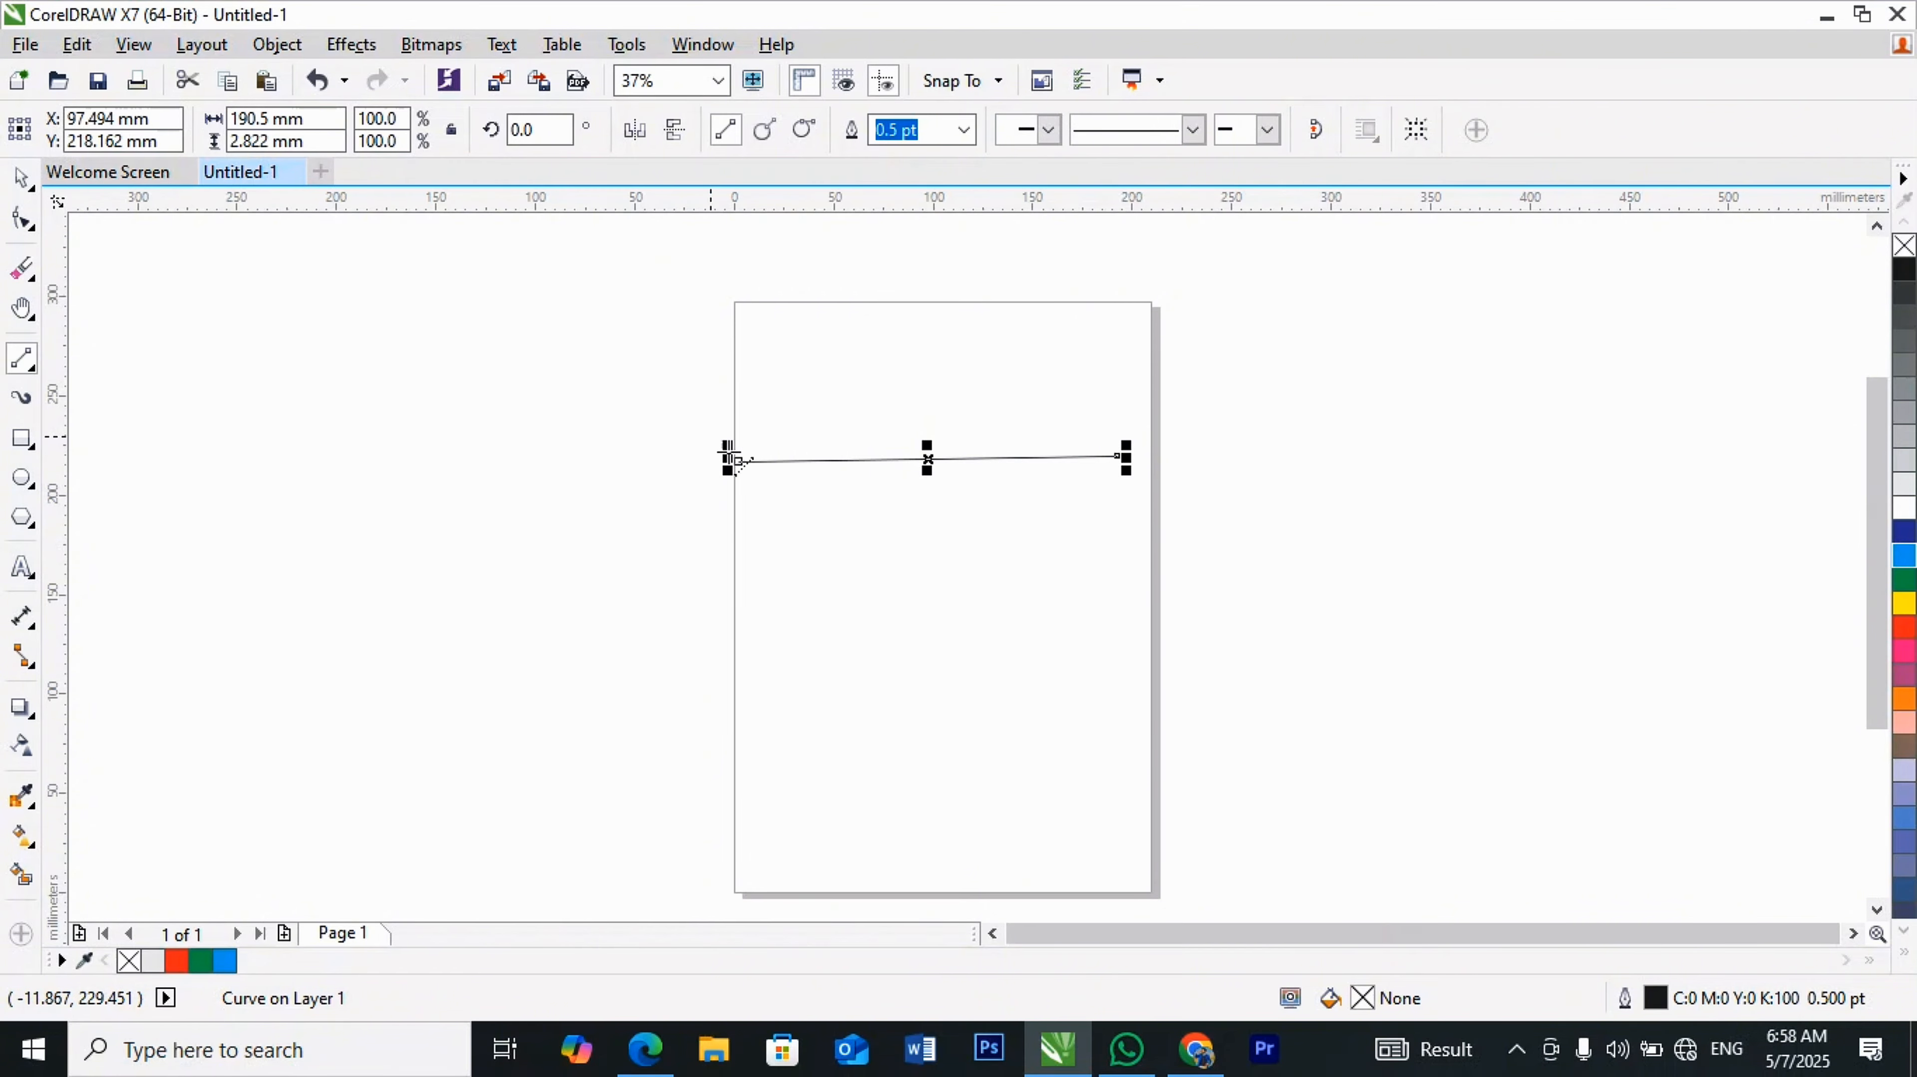
drag(400, 370, 397, 627)
drag(485, 369, 1098, 390)
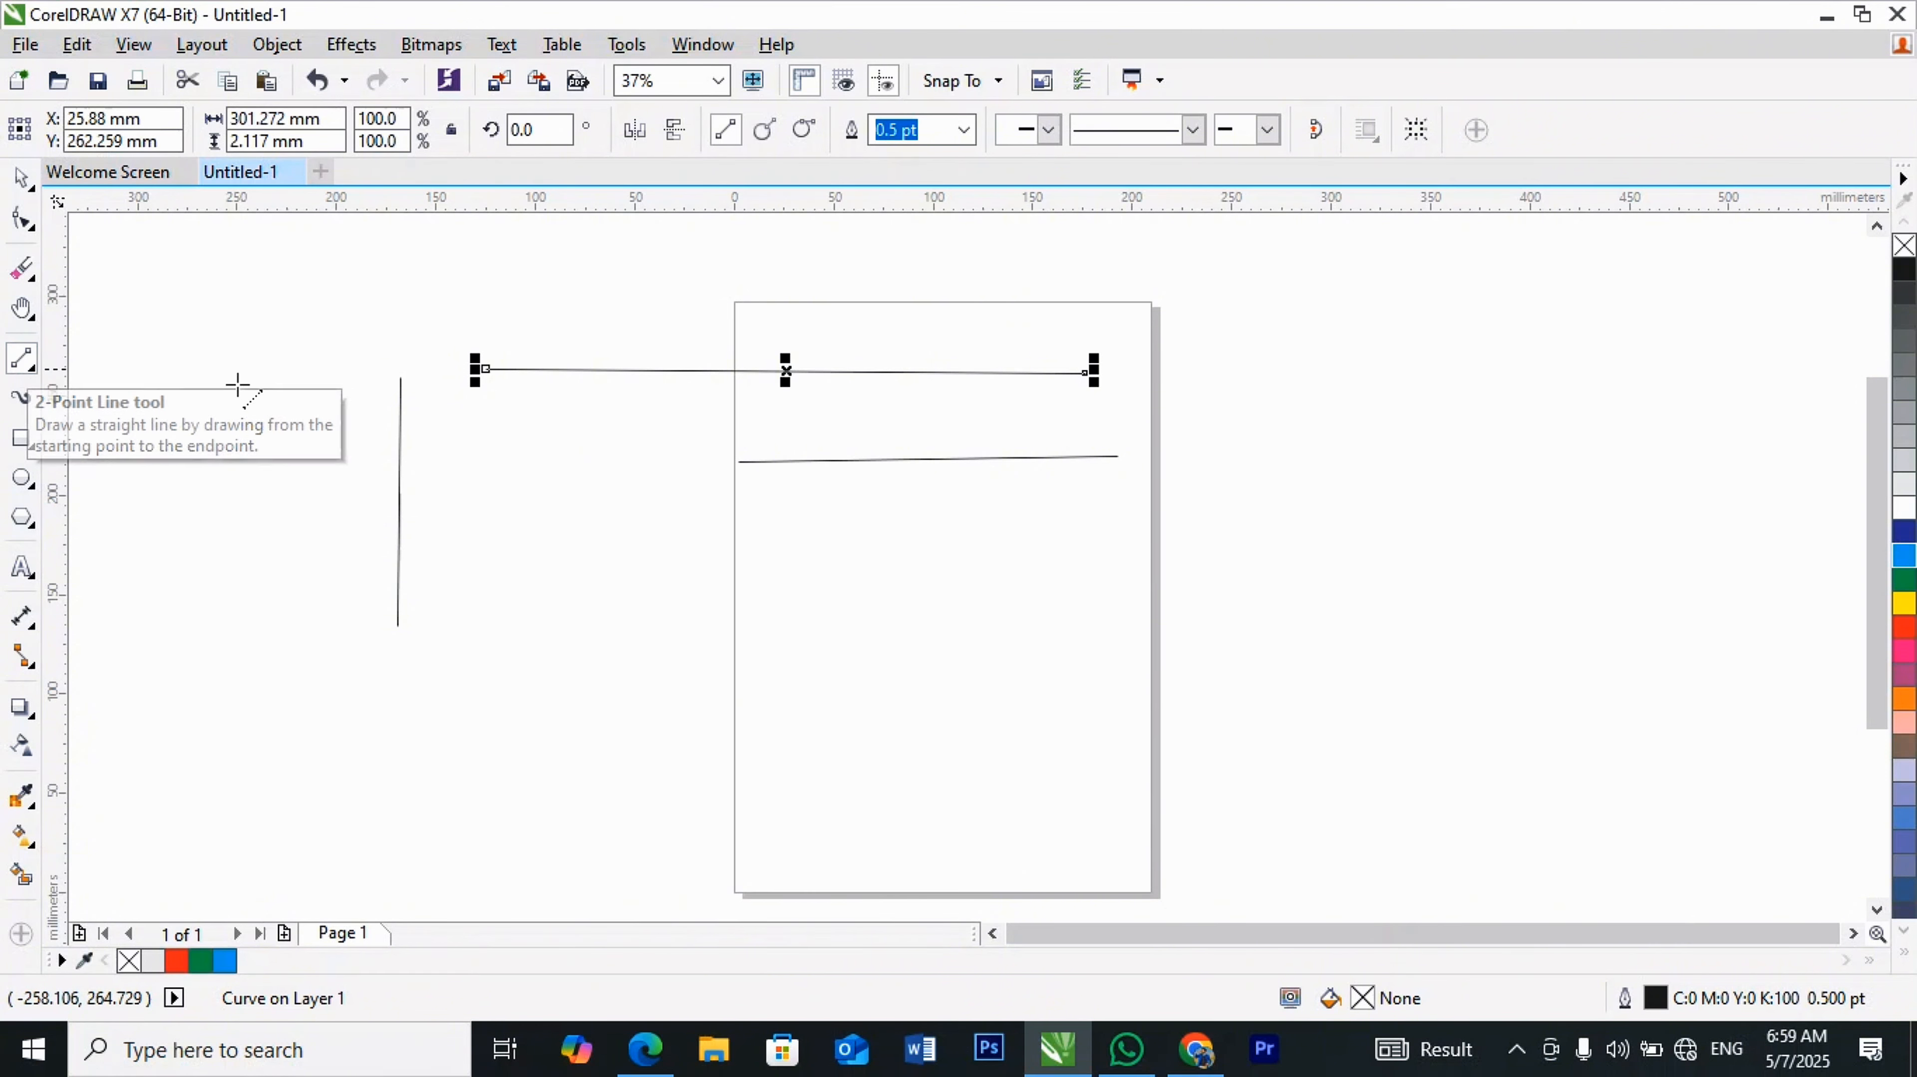
Step: Undo the three straight lines and the trial Bézier curve on the page
key(ctrl+z)
key(ctrl+z)
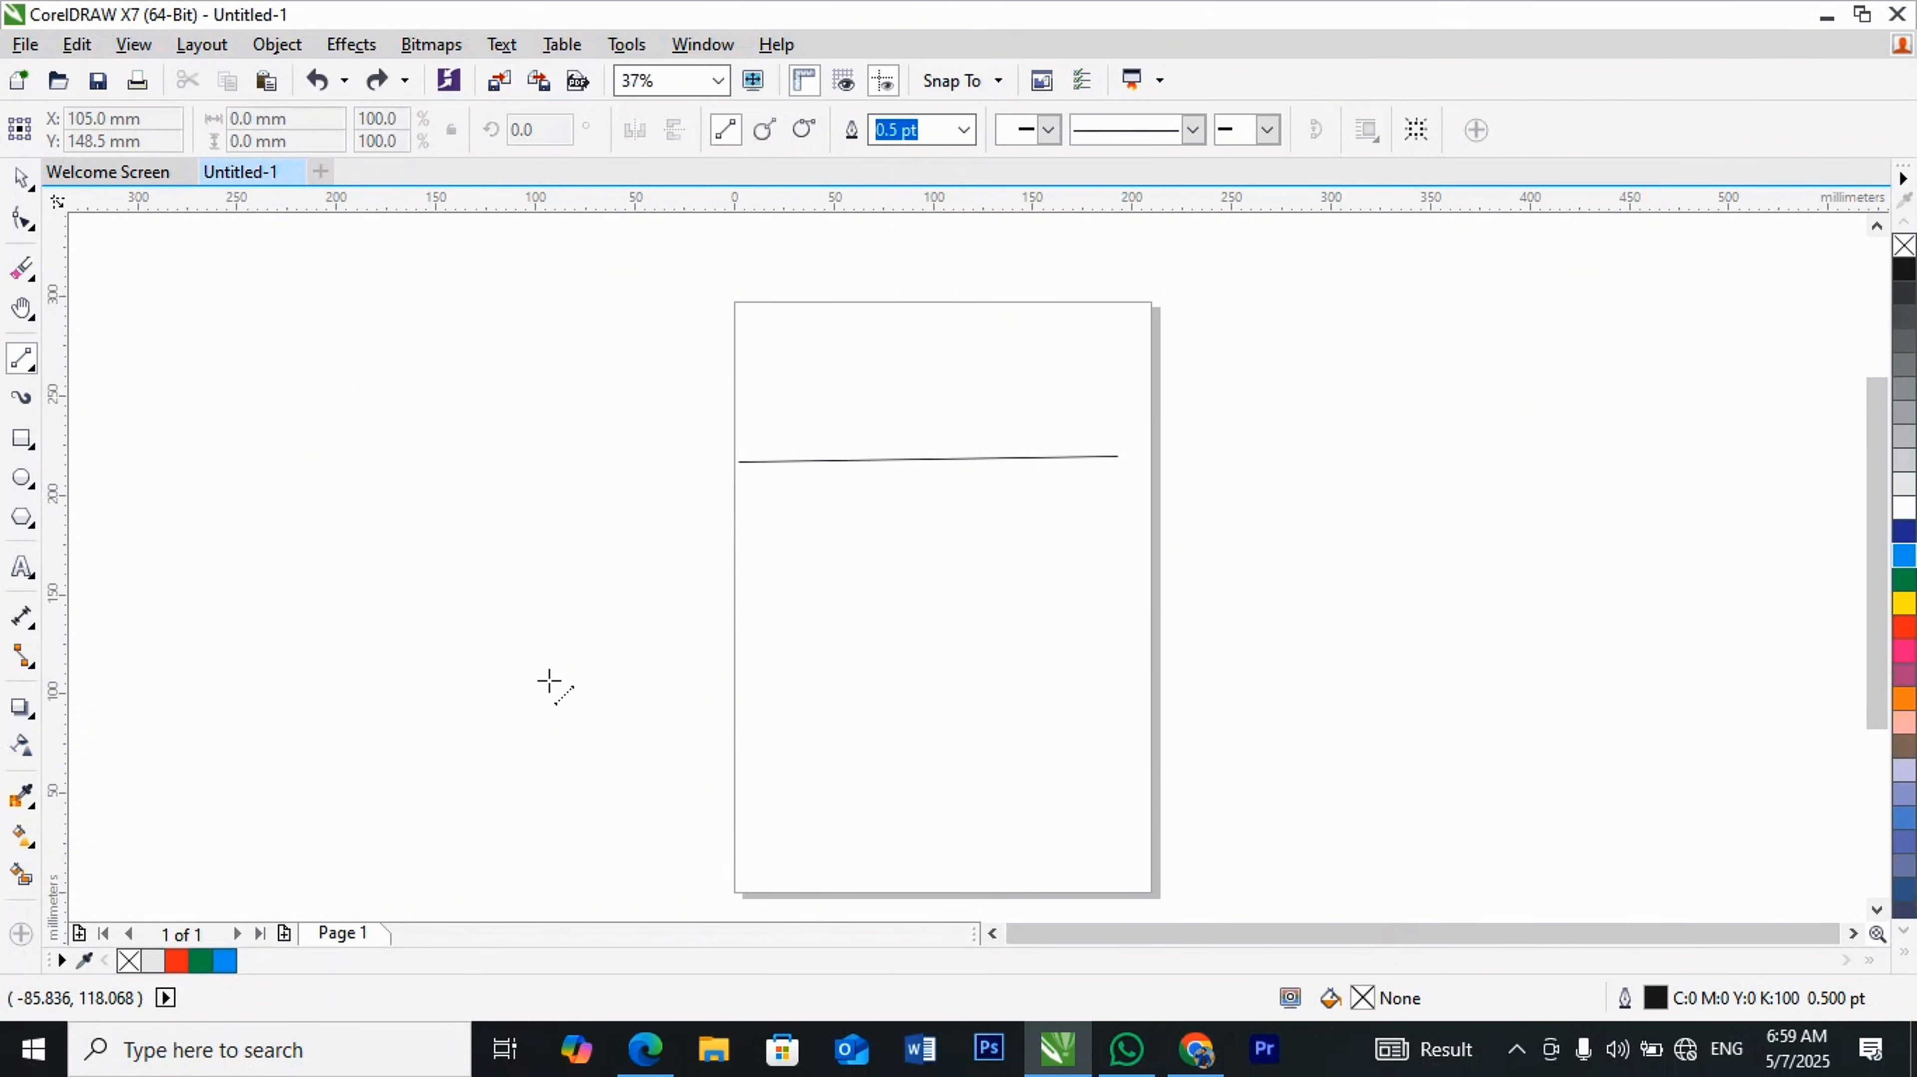
key(ctrl+z)
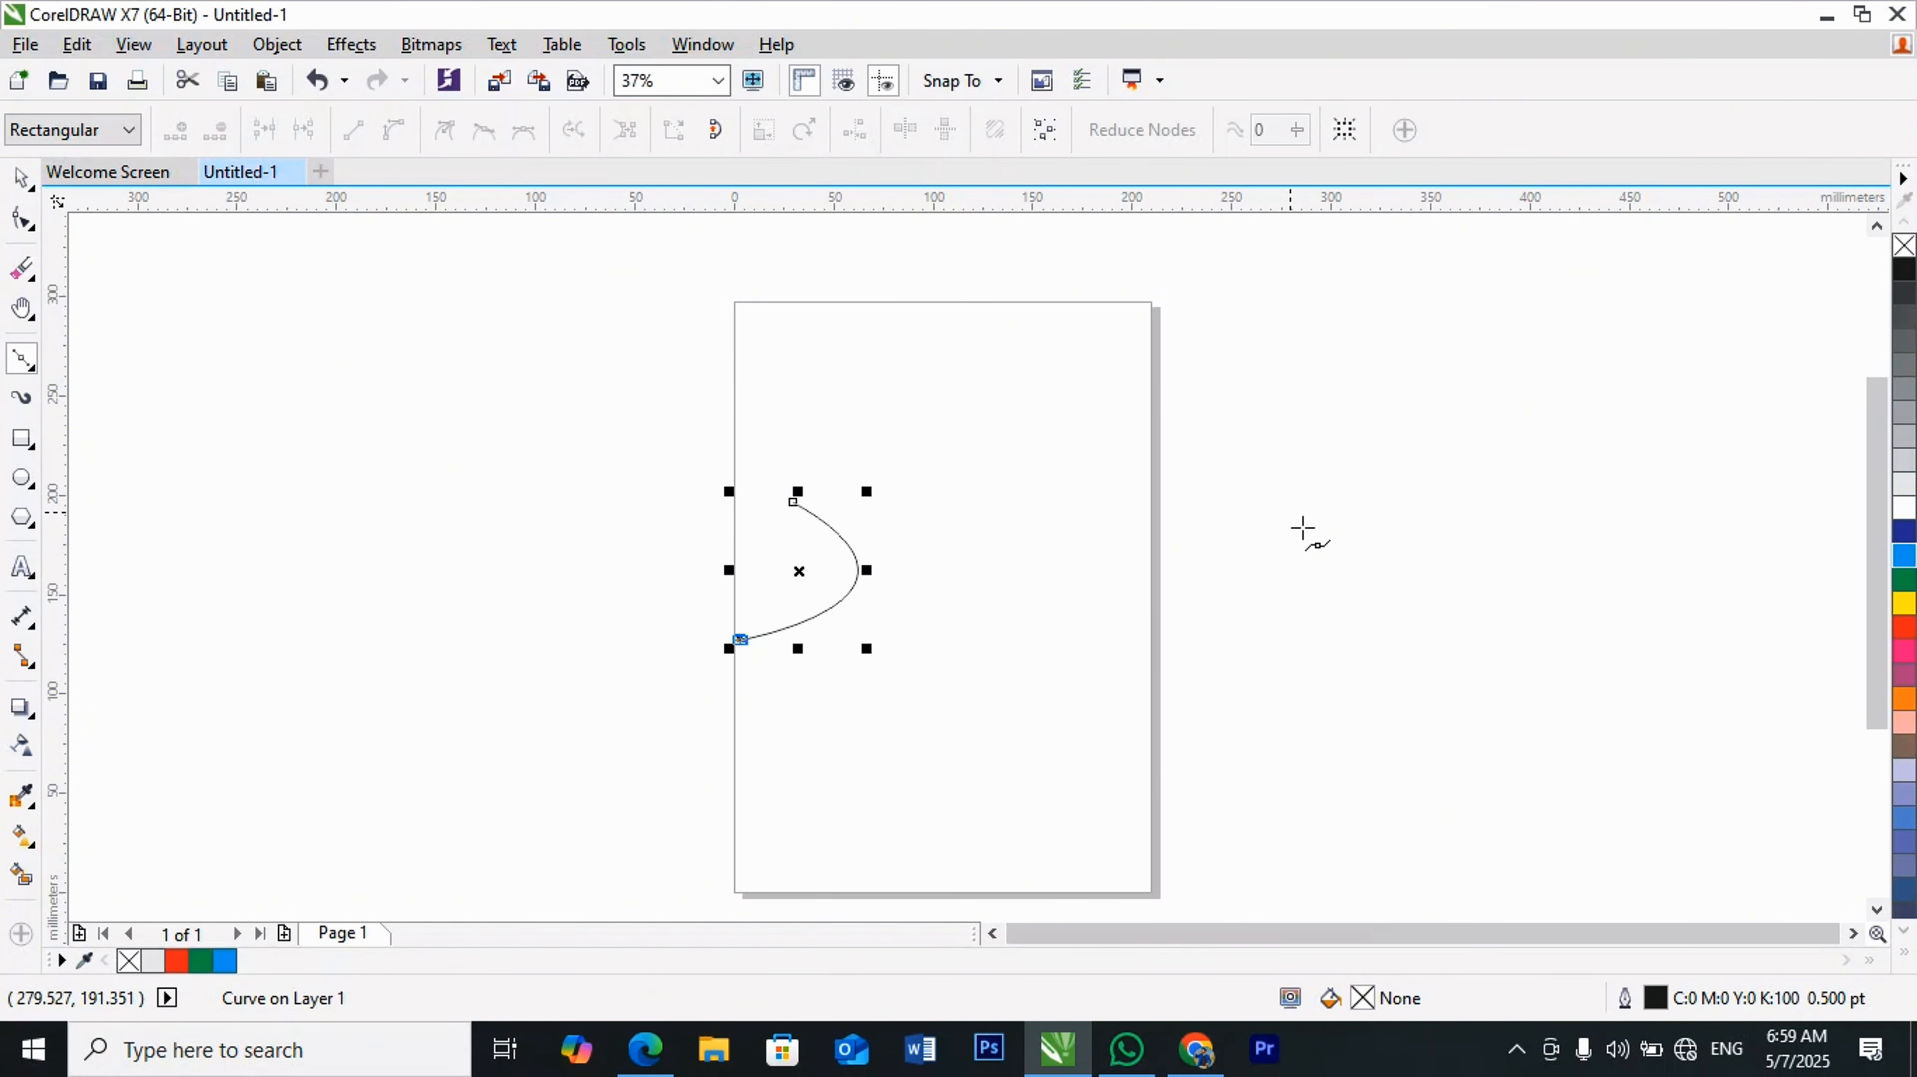
key(ctrl+z)
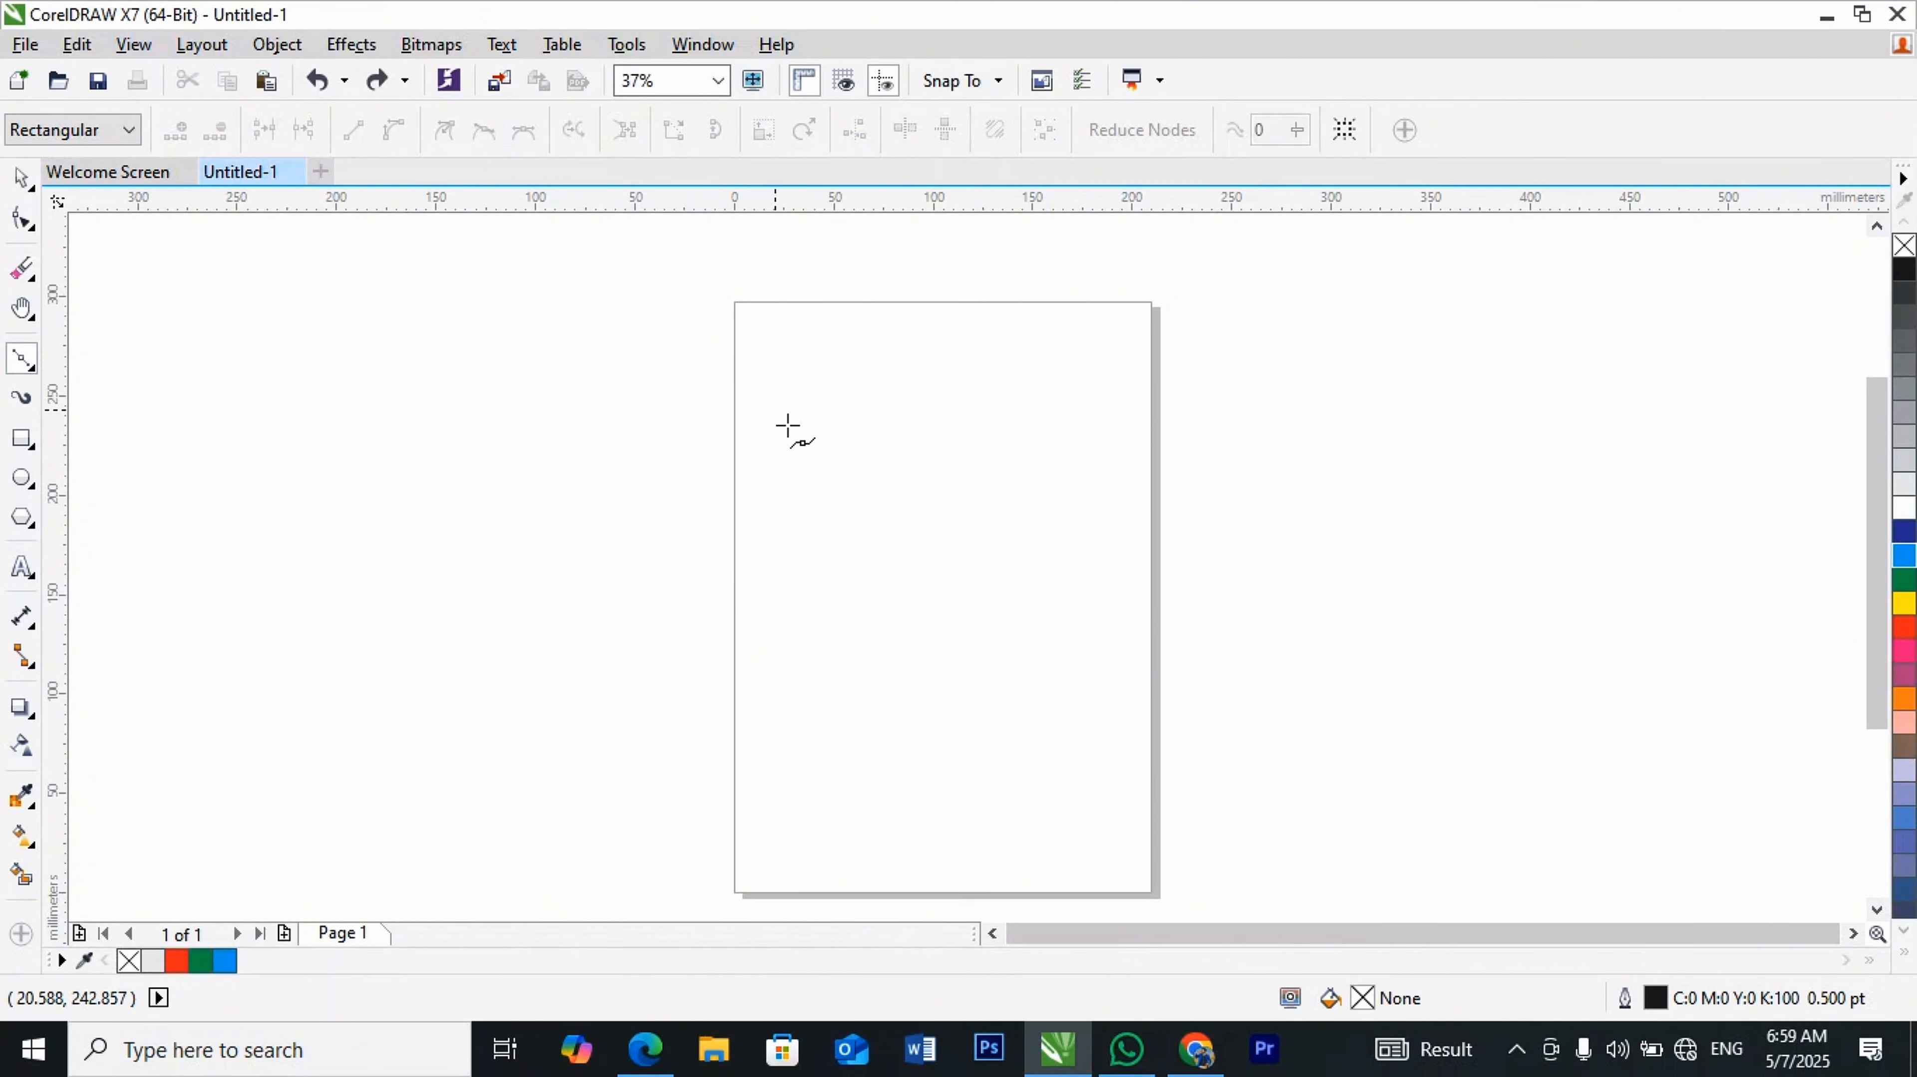
Step: Draw a long open Bézier path zigzagging down the page, mixing curved and straight segments
drag(775, 410, 966, 365)
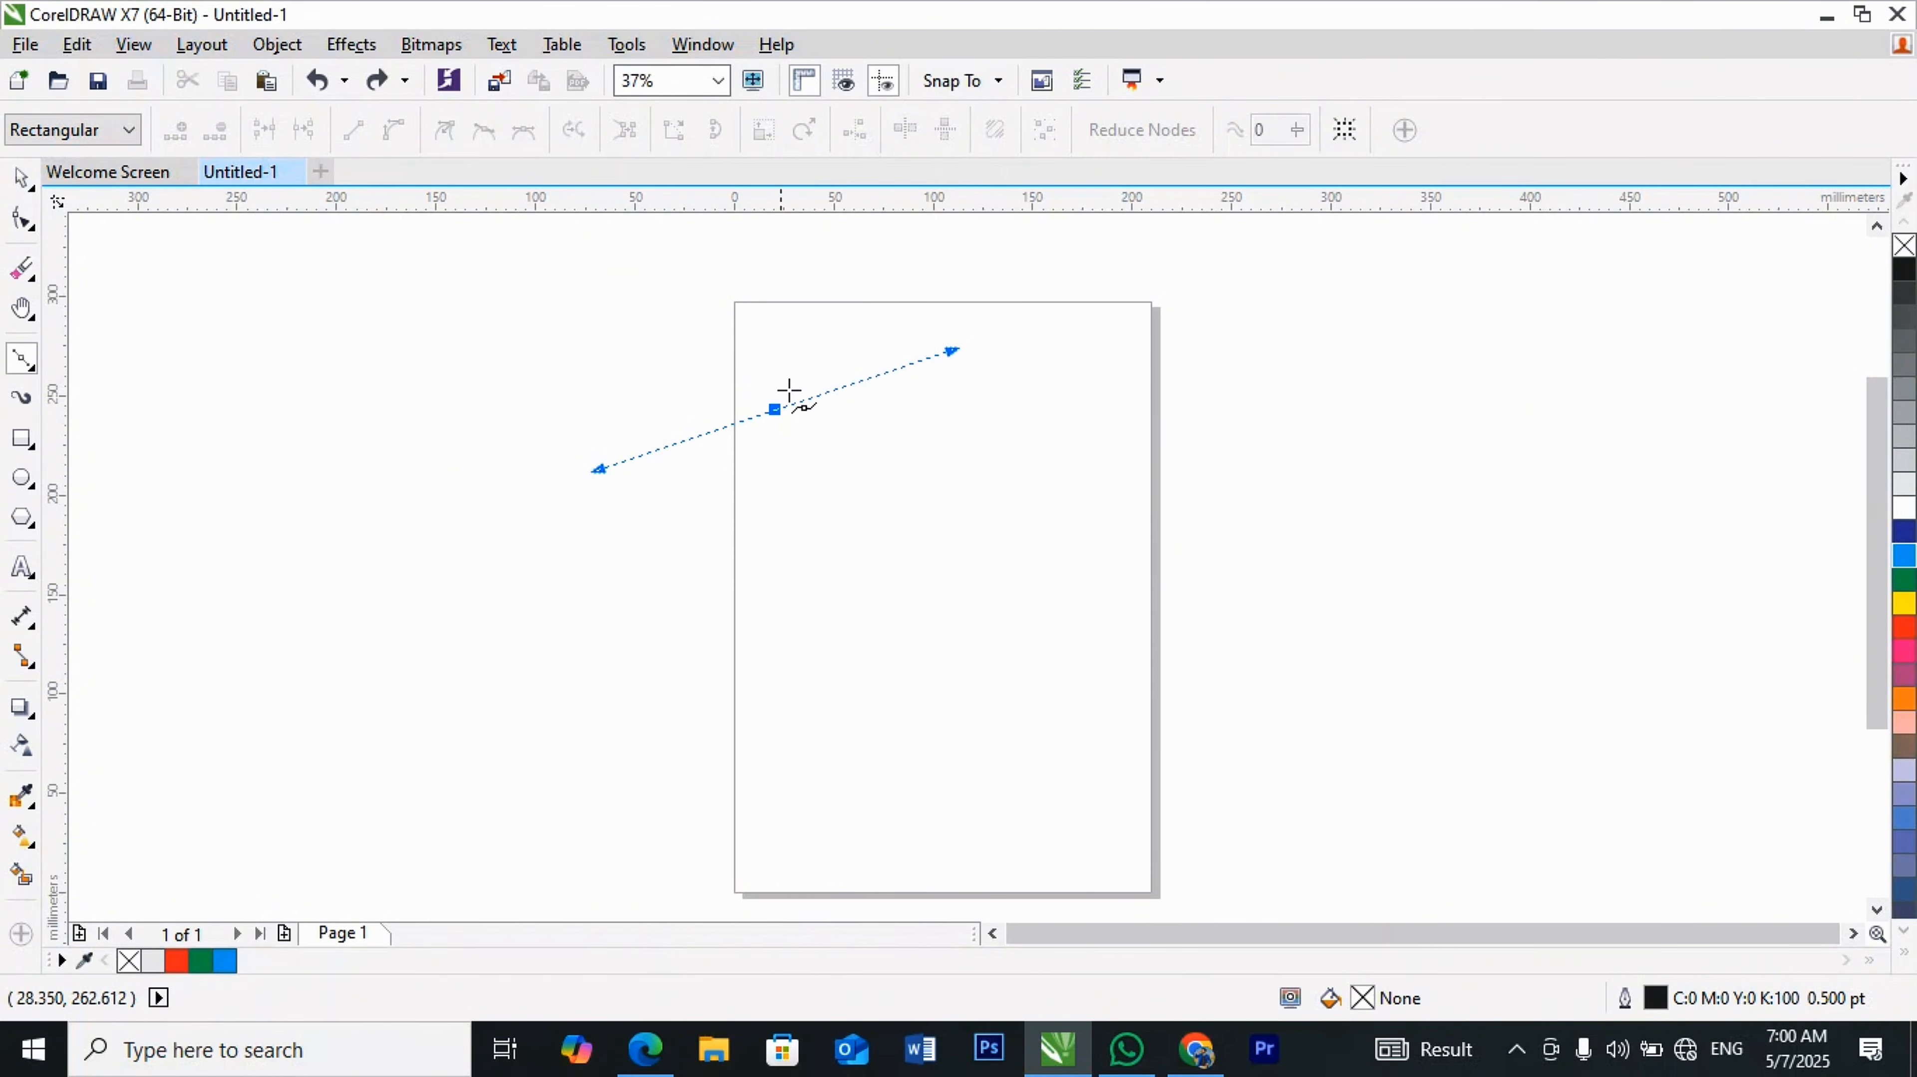
click(740, 469)
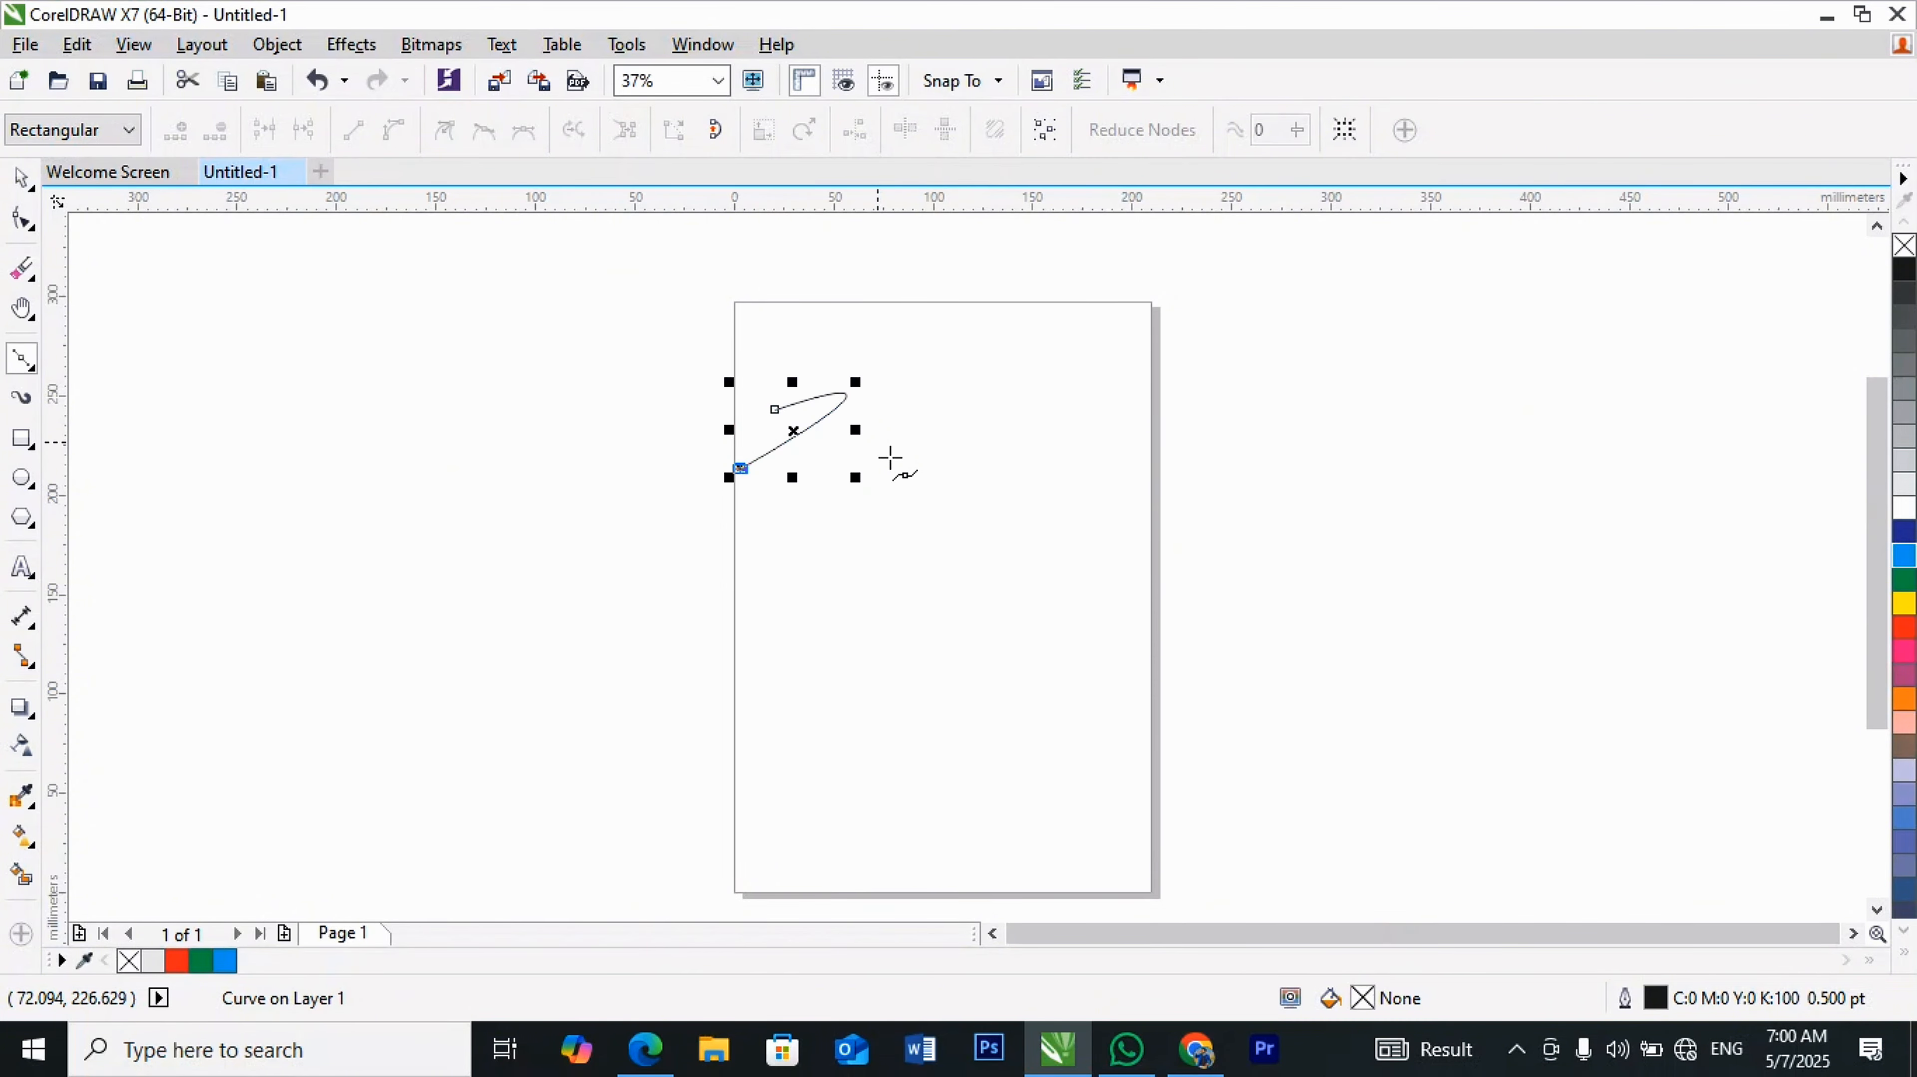
drag(933, 437, 728, 565)
drag(959, 496, 976, 496)
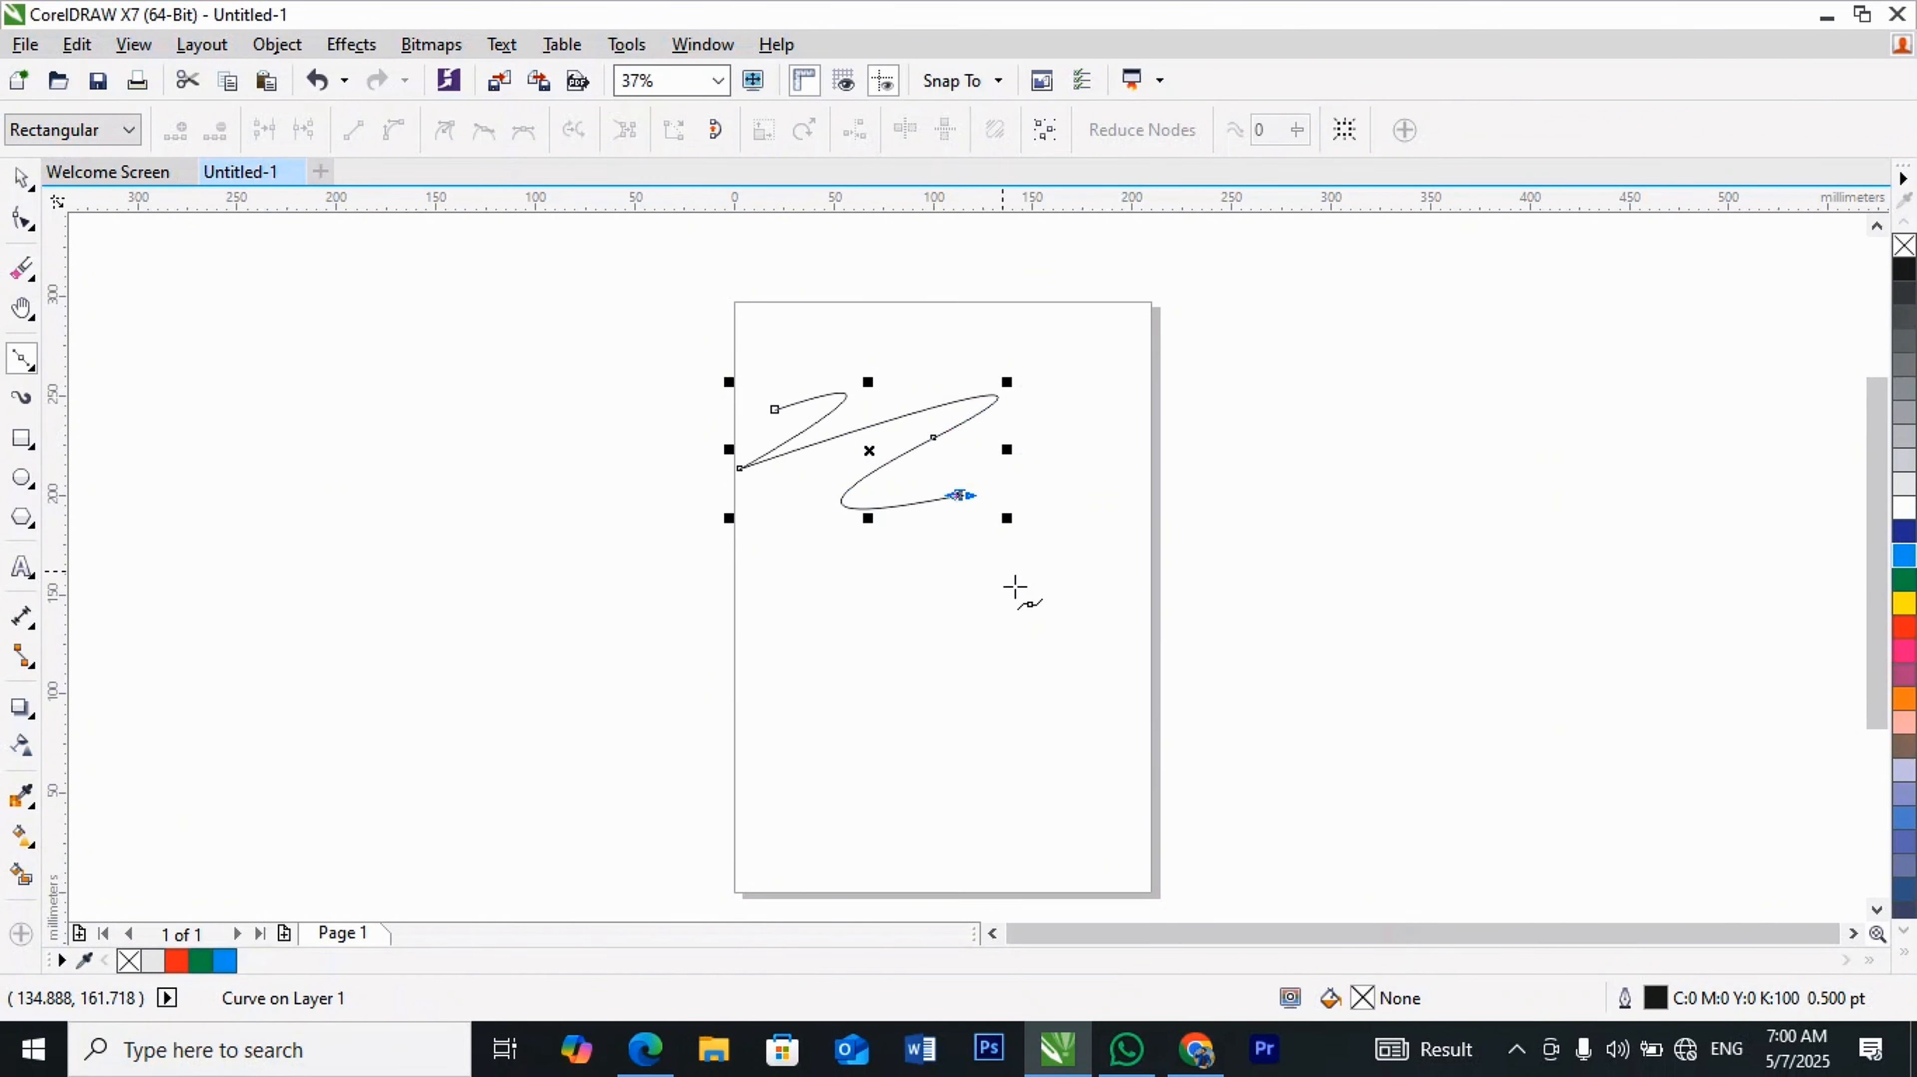
click(973, 546)
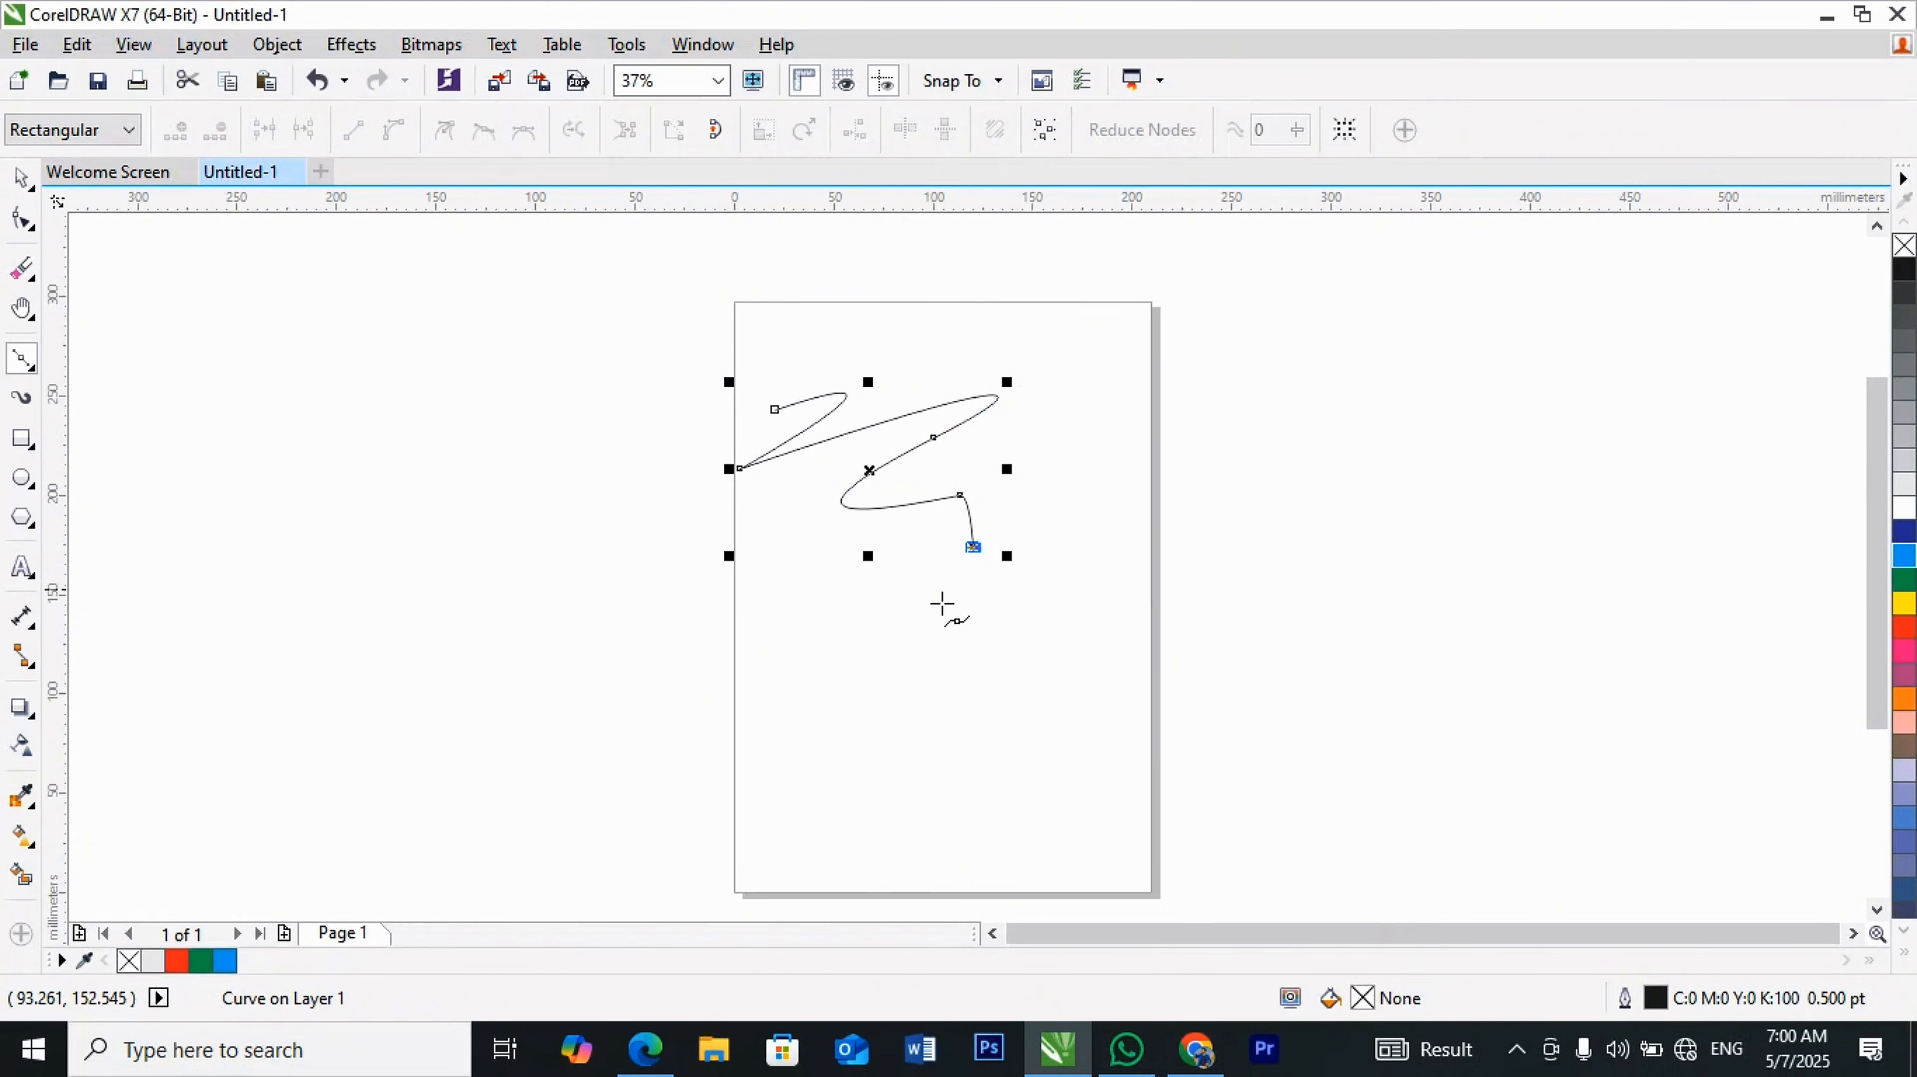
mouse_move(975, 565)
mouse_down()
mouse_move(655, 609)
mouse_move(820, 631)
mouse_up()
drag(990, 637, 1009, 635)
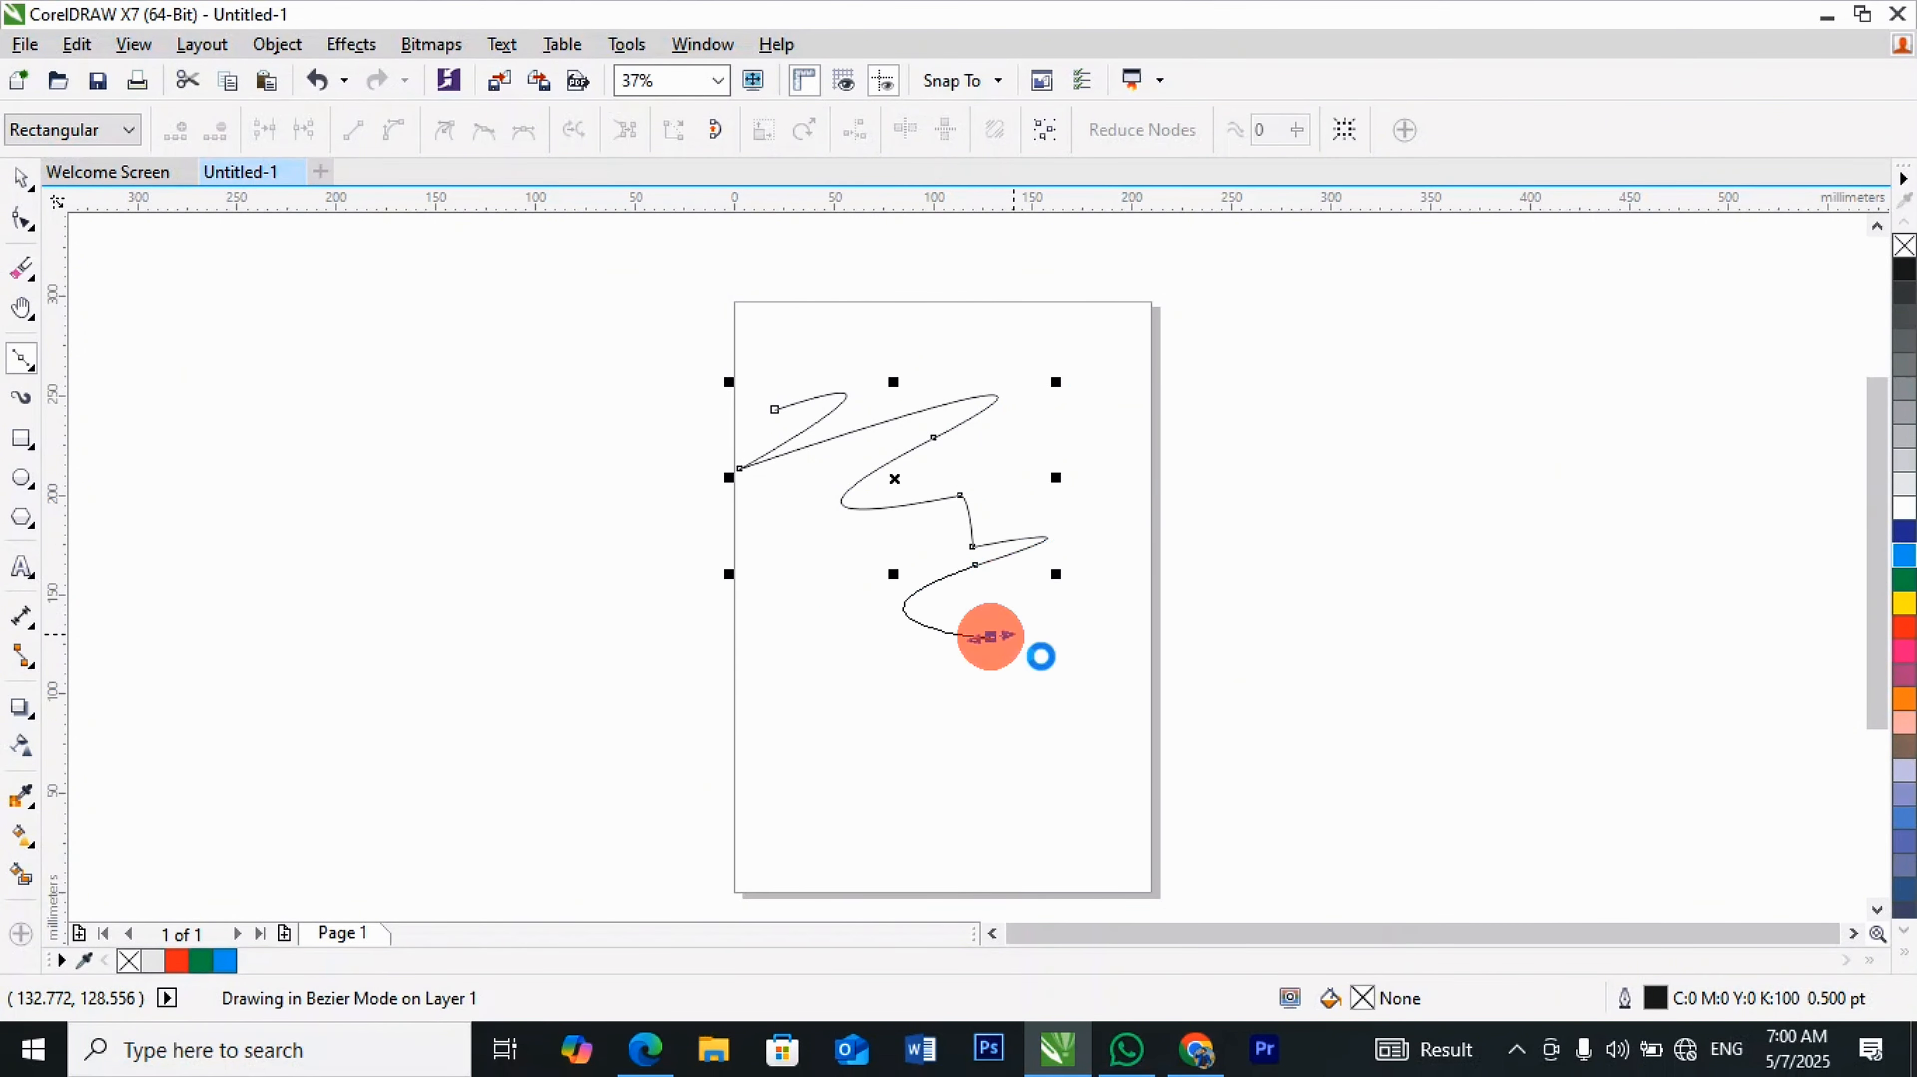
click(1140, 619)
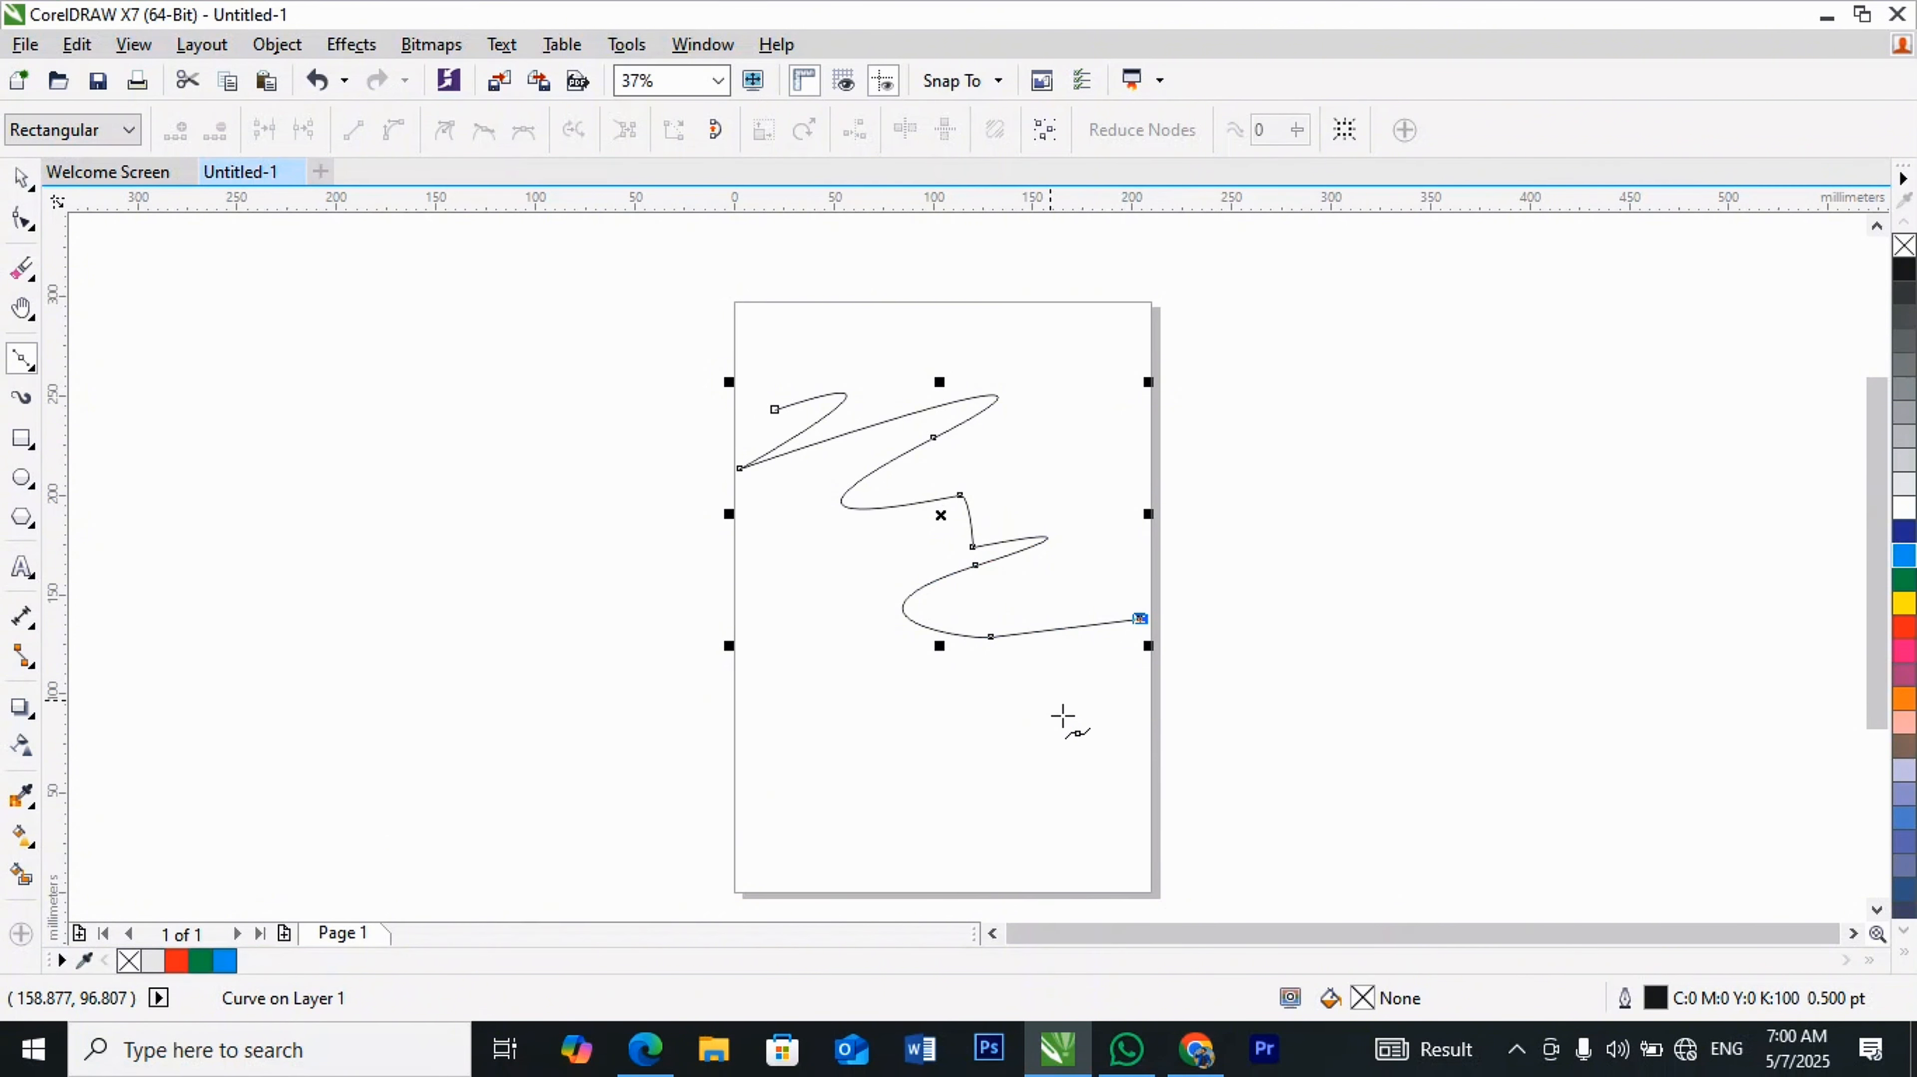
click(1050, 700)
drag(955, 694, 1203, 773)
click(1168, 758)
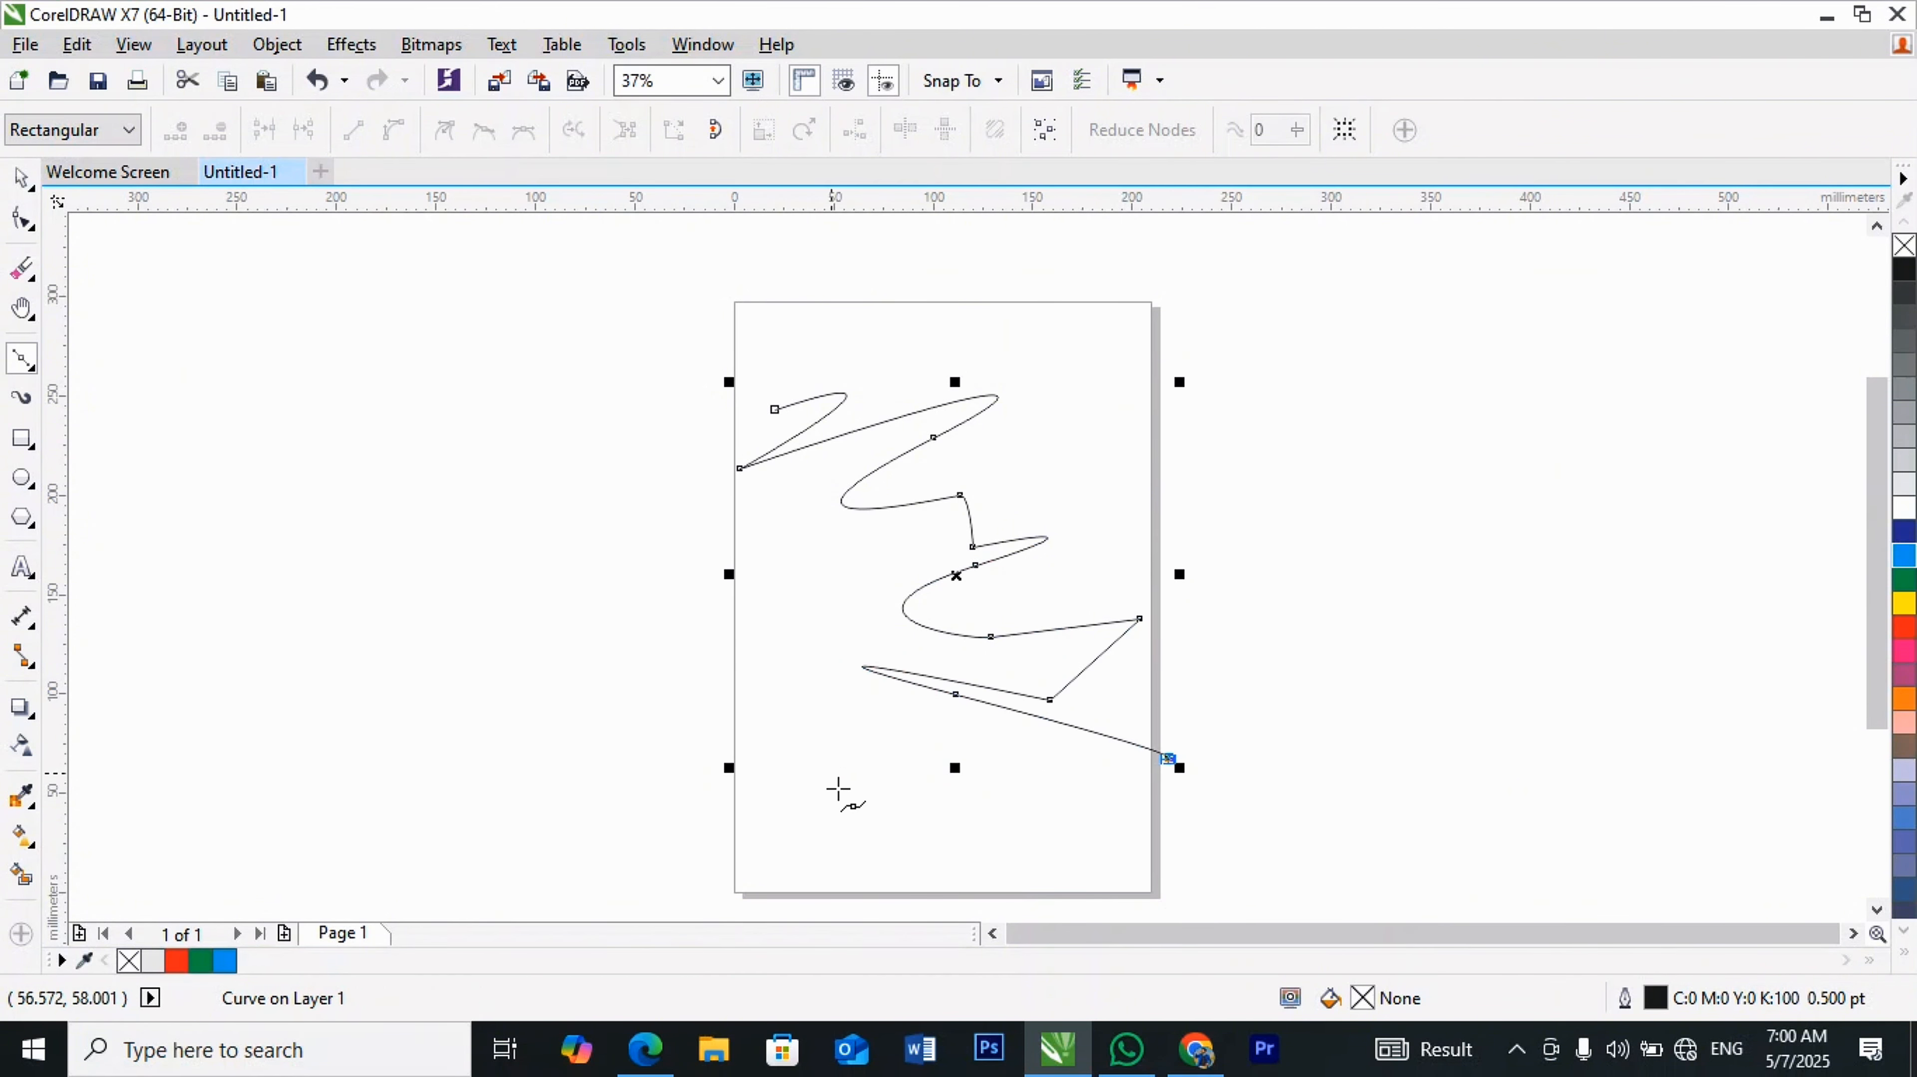
click(818, 773)
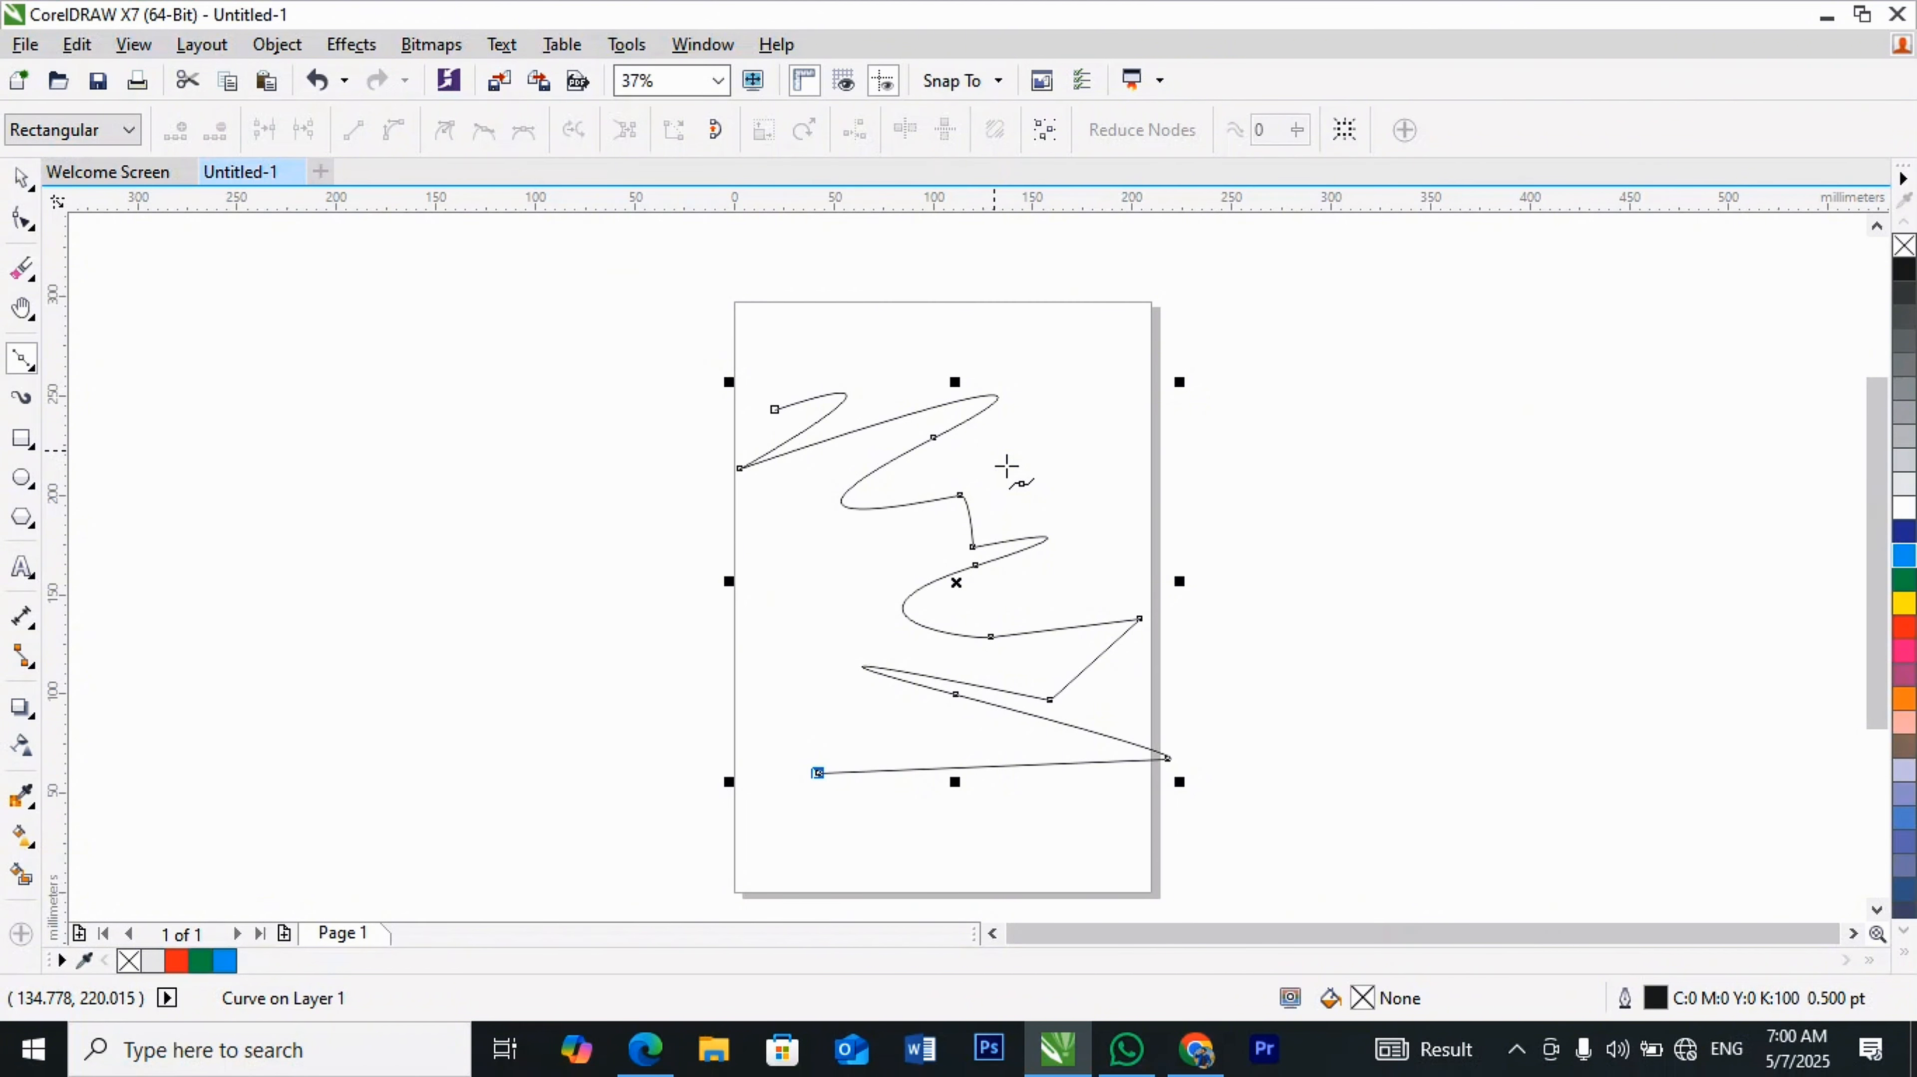
Step: Undo the whole zigzag Bézier path, node by node, until the page is empty
key(ctrl+z)
key(ctrl+z)
key(ctrl+z)
key(ctrl+z)
key(ctrl+z)
key(ctrl+z)
key(ctrl+z)
key(ctrl+z)
key(ctrl+z)
key(ctrl+z)
key(ctrl+z)
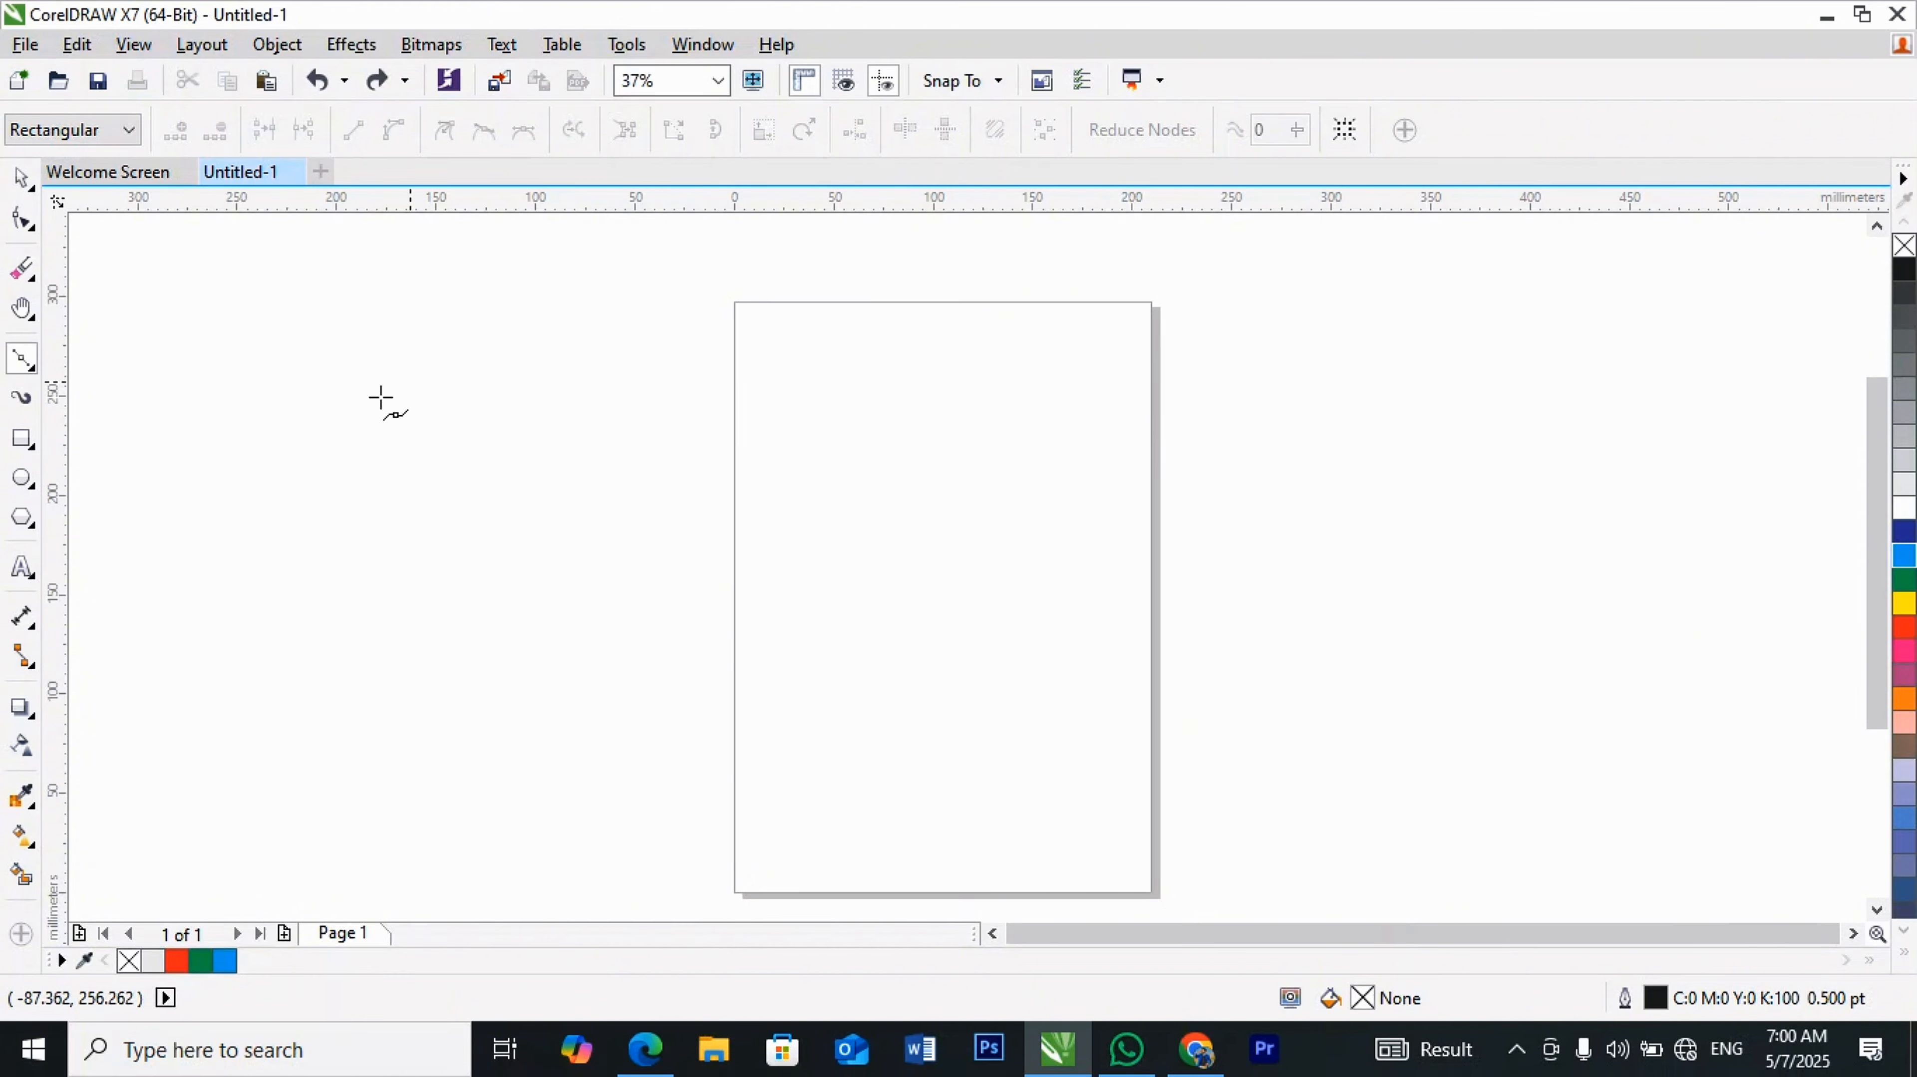
Step: Set Pen as the active curve tool and draw a rectangle about 154 by 66 mm in the page's upper half
click(32, 379)
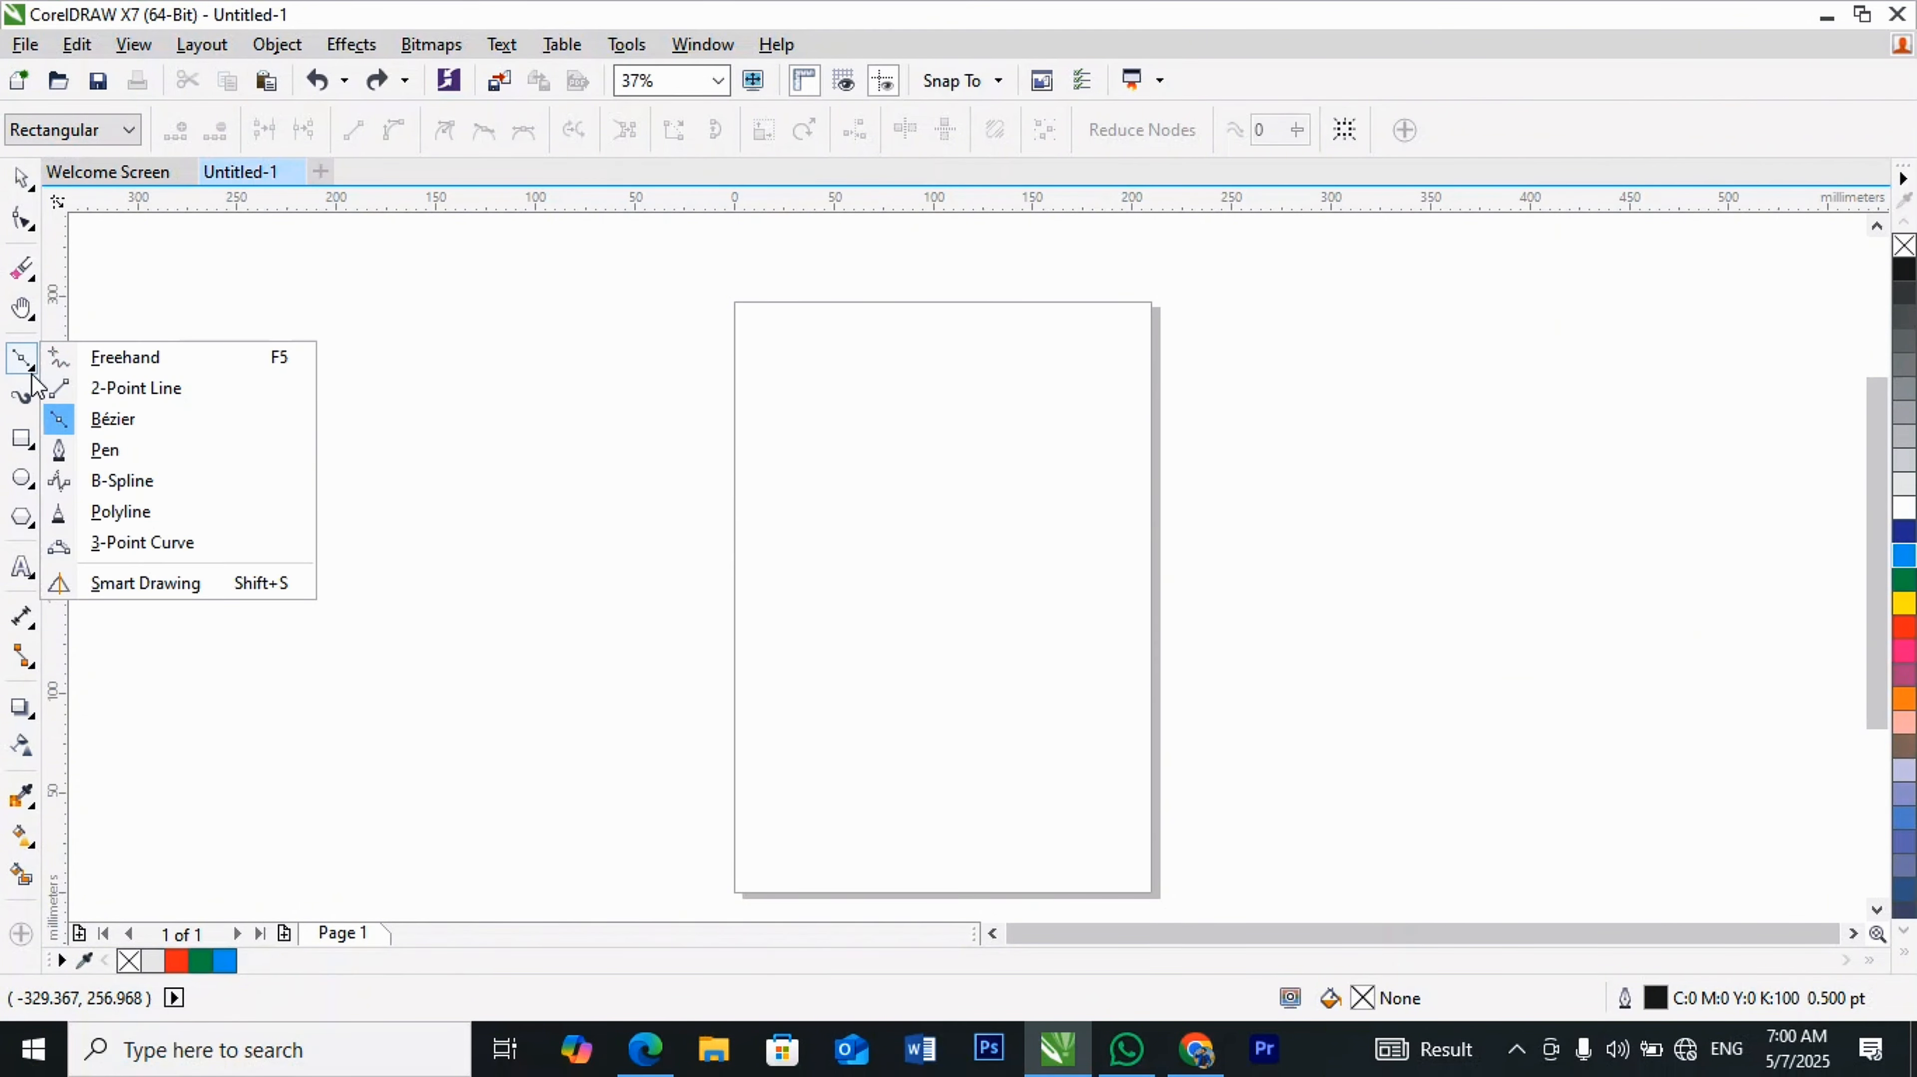
click(94, 448)
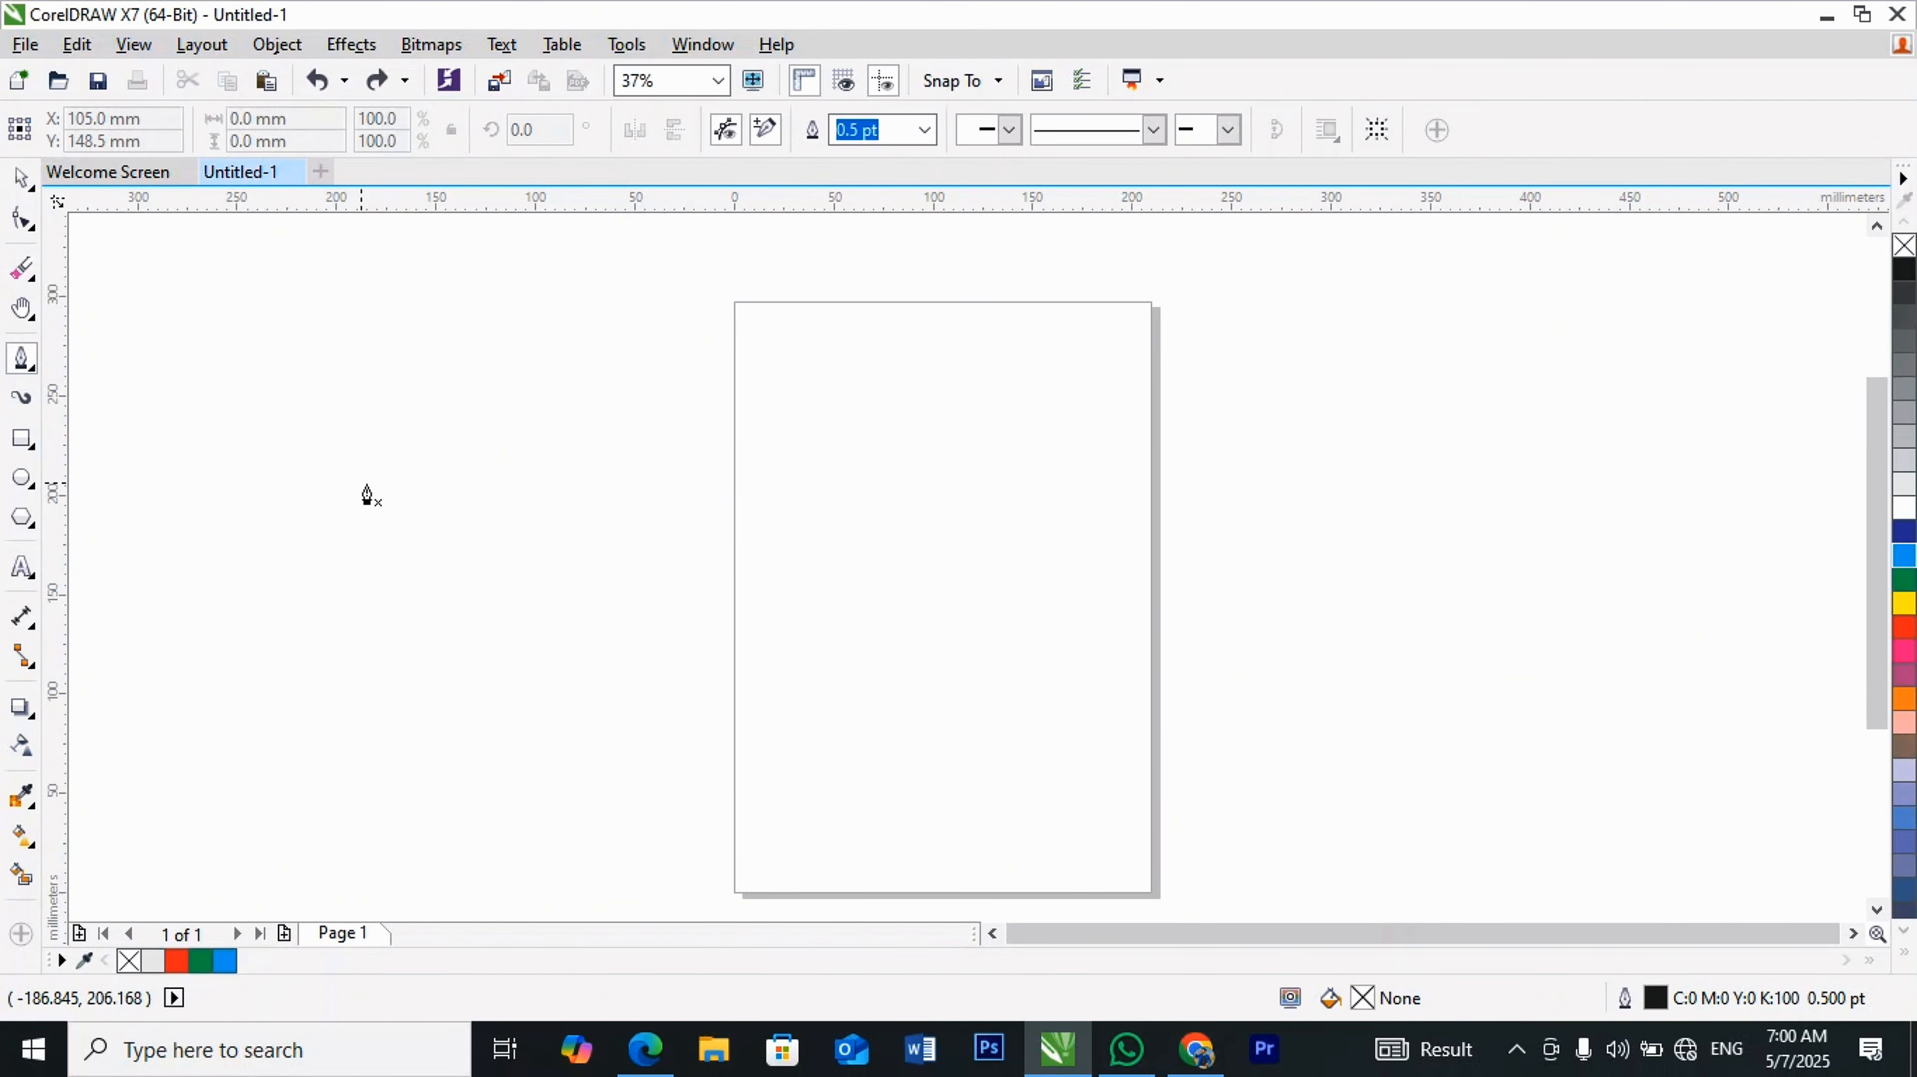
click(21, 438)
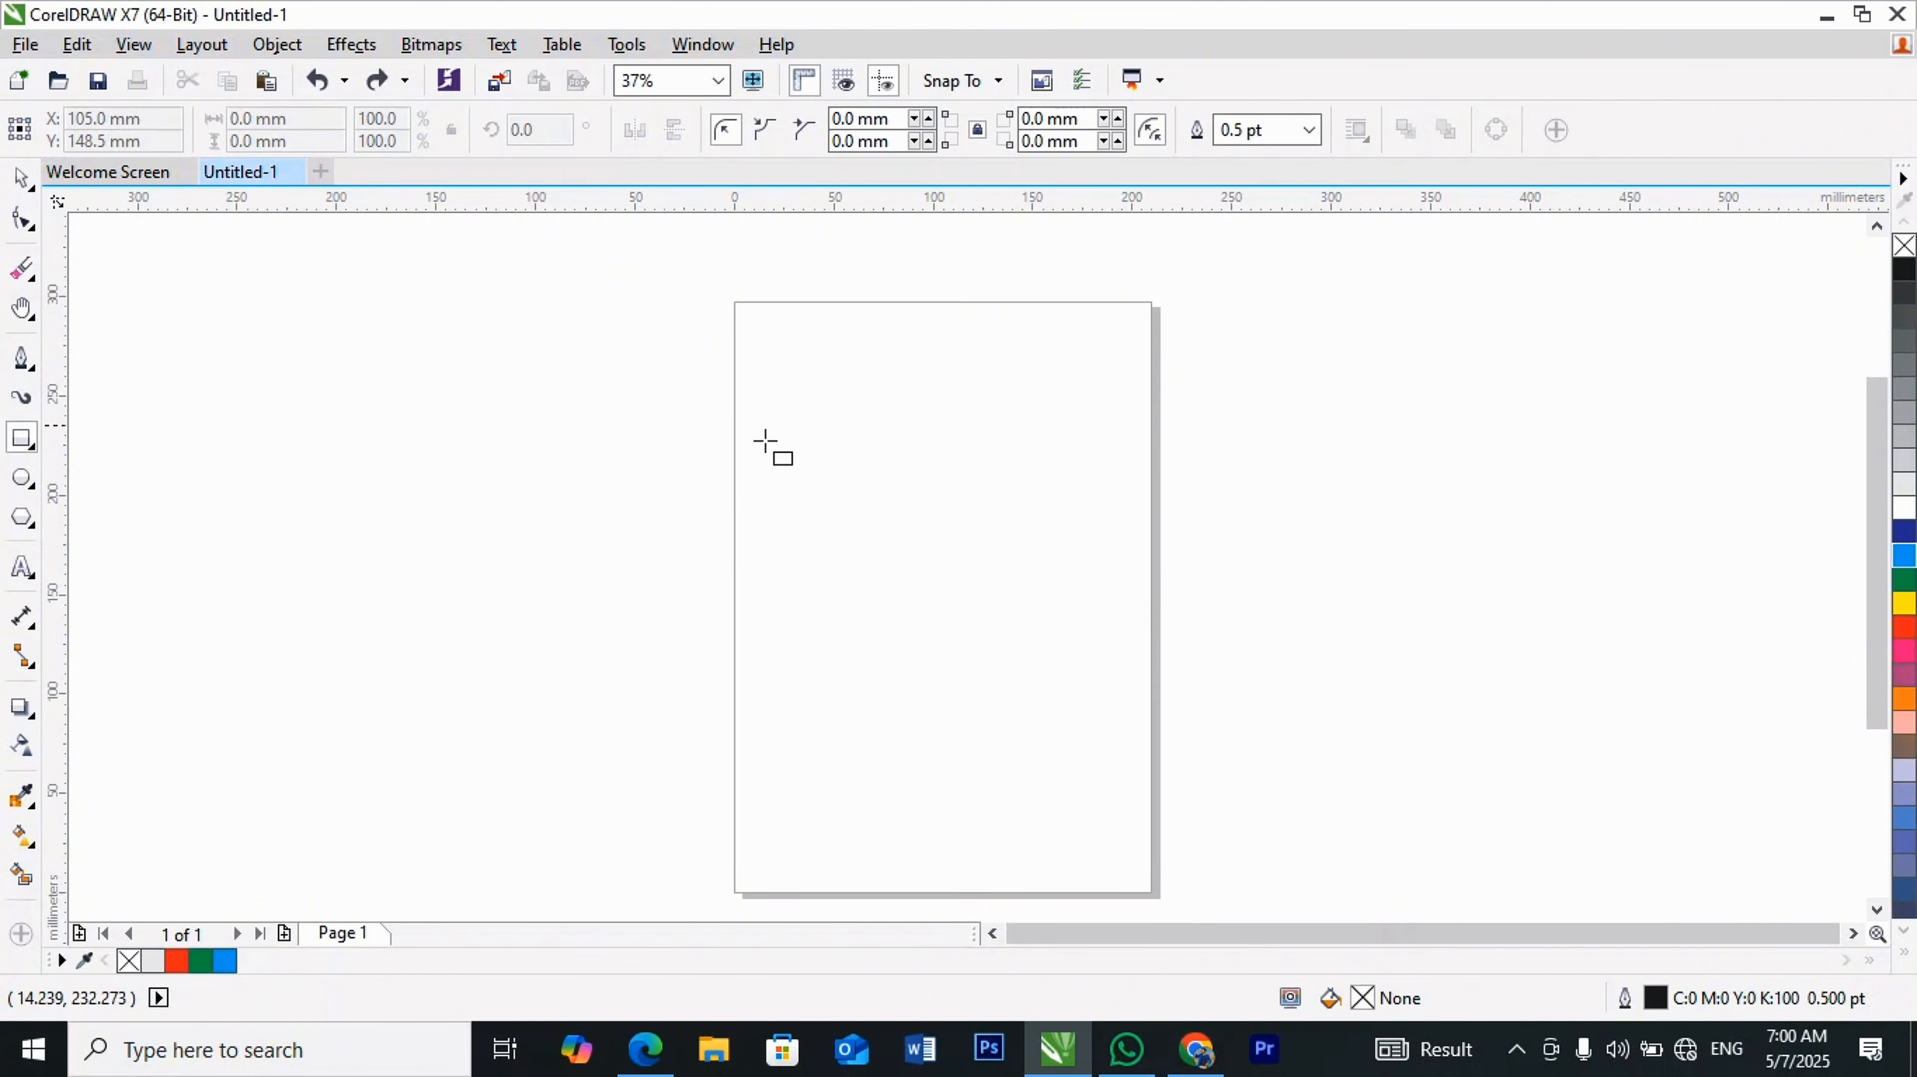
drag(756, 418, 1069, 557)
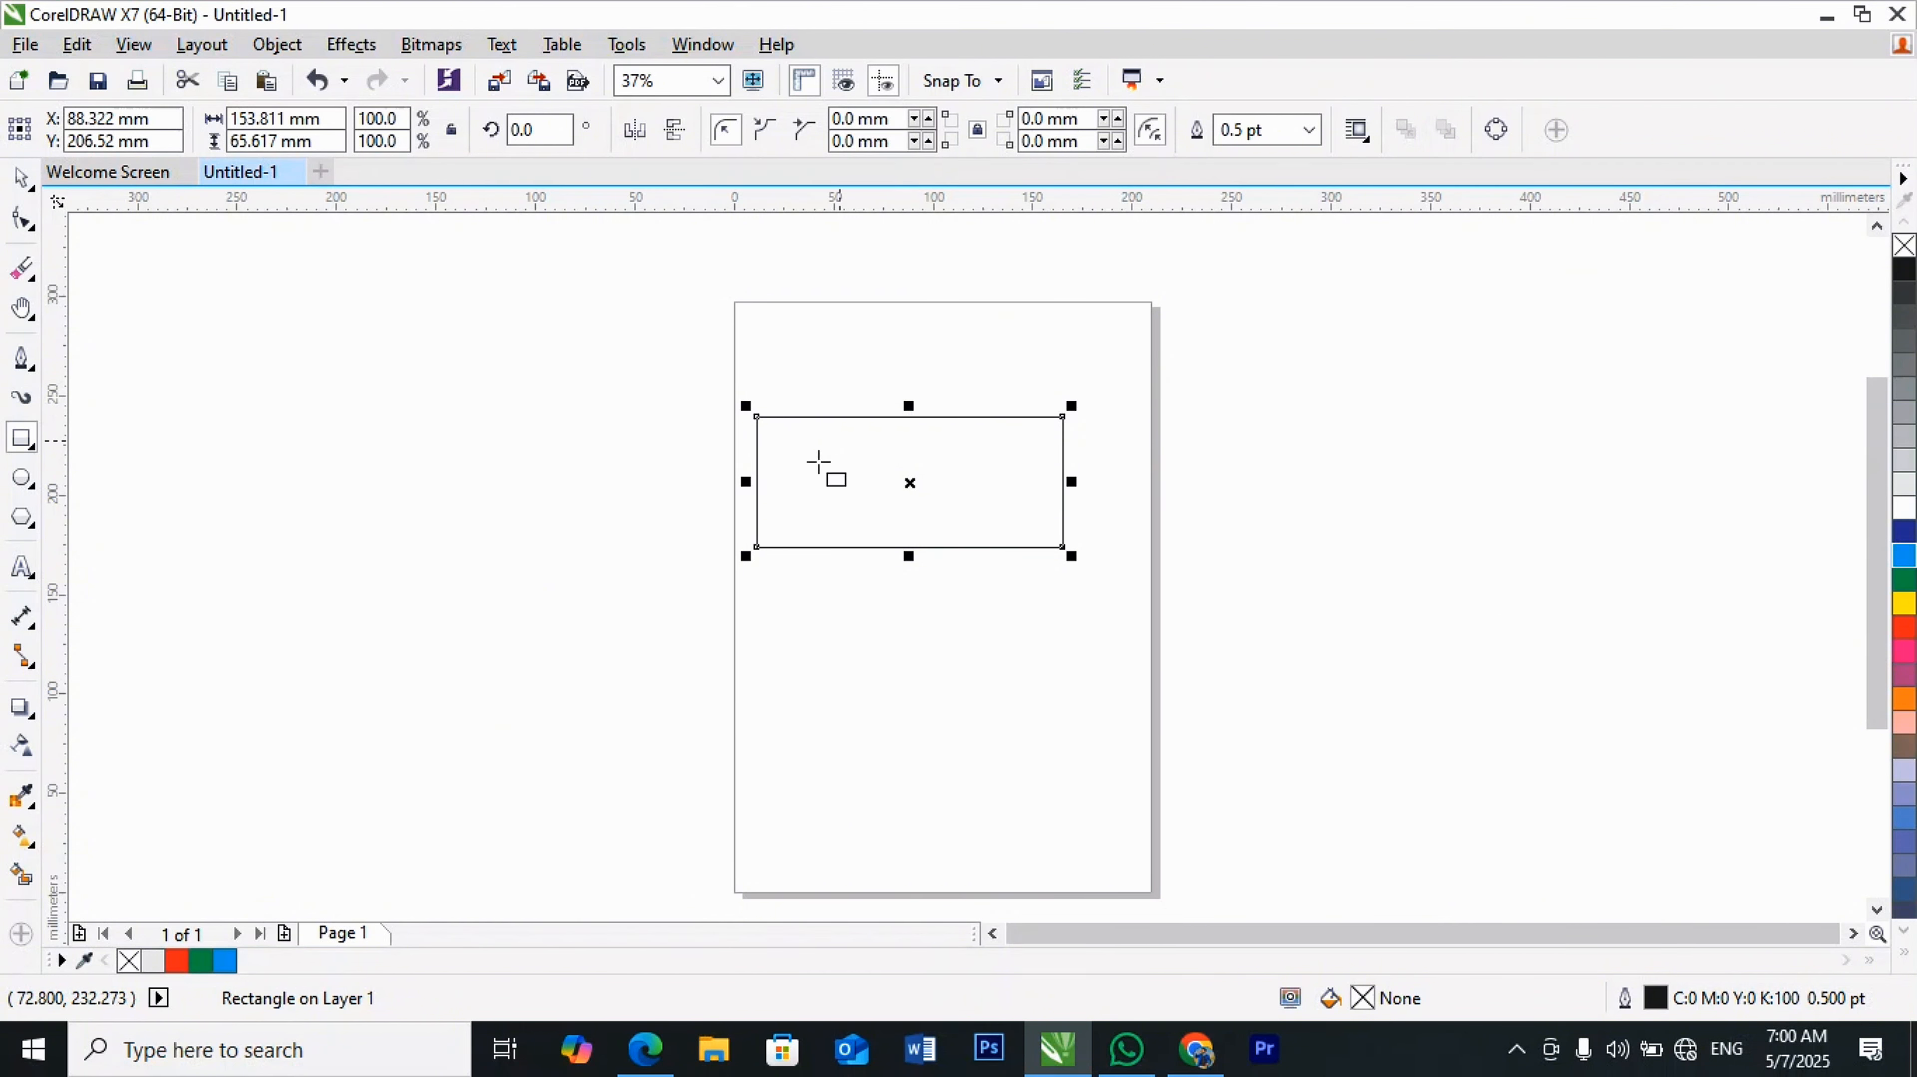
Step: Split the rectangle with a vertical Pen line from the midpoint of its top edge to the midpoint of its bottom edge
click(22, 359)
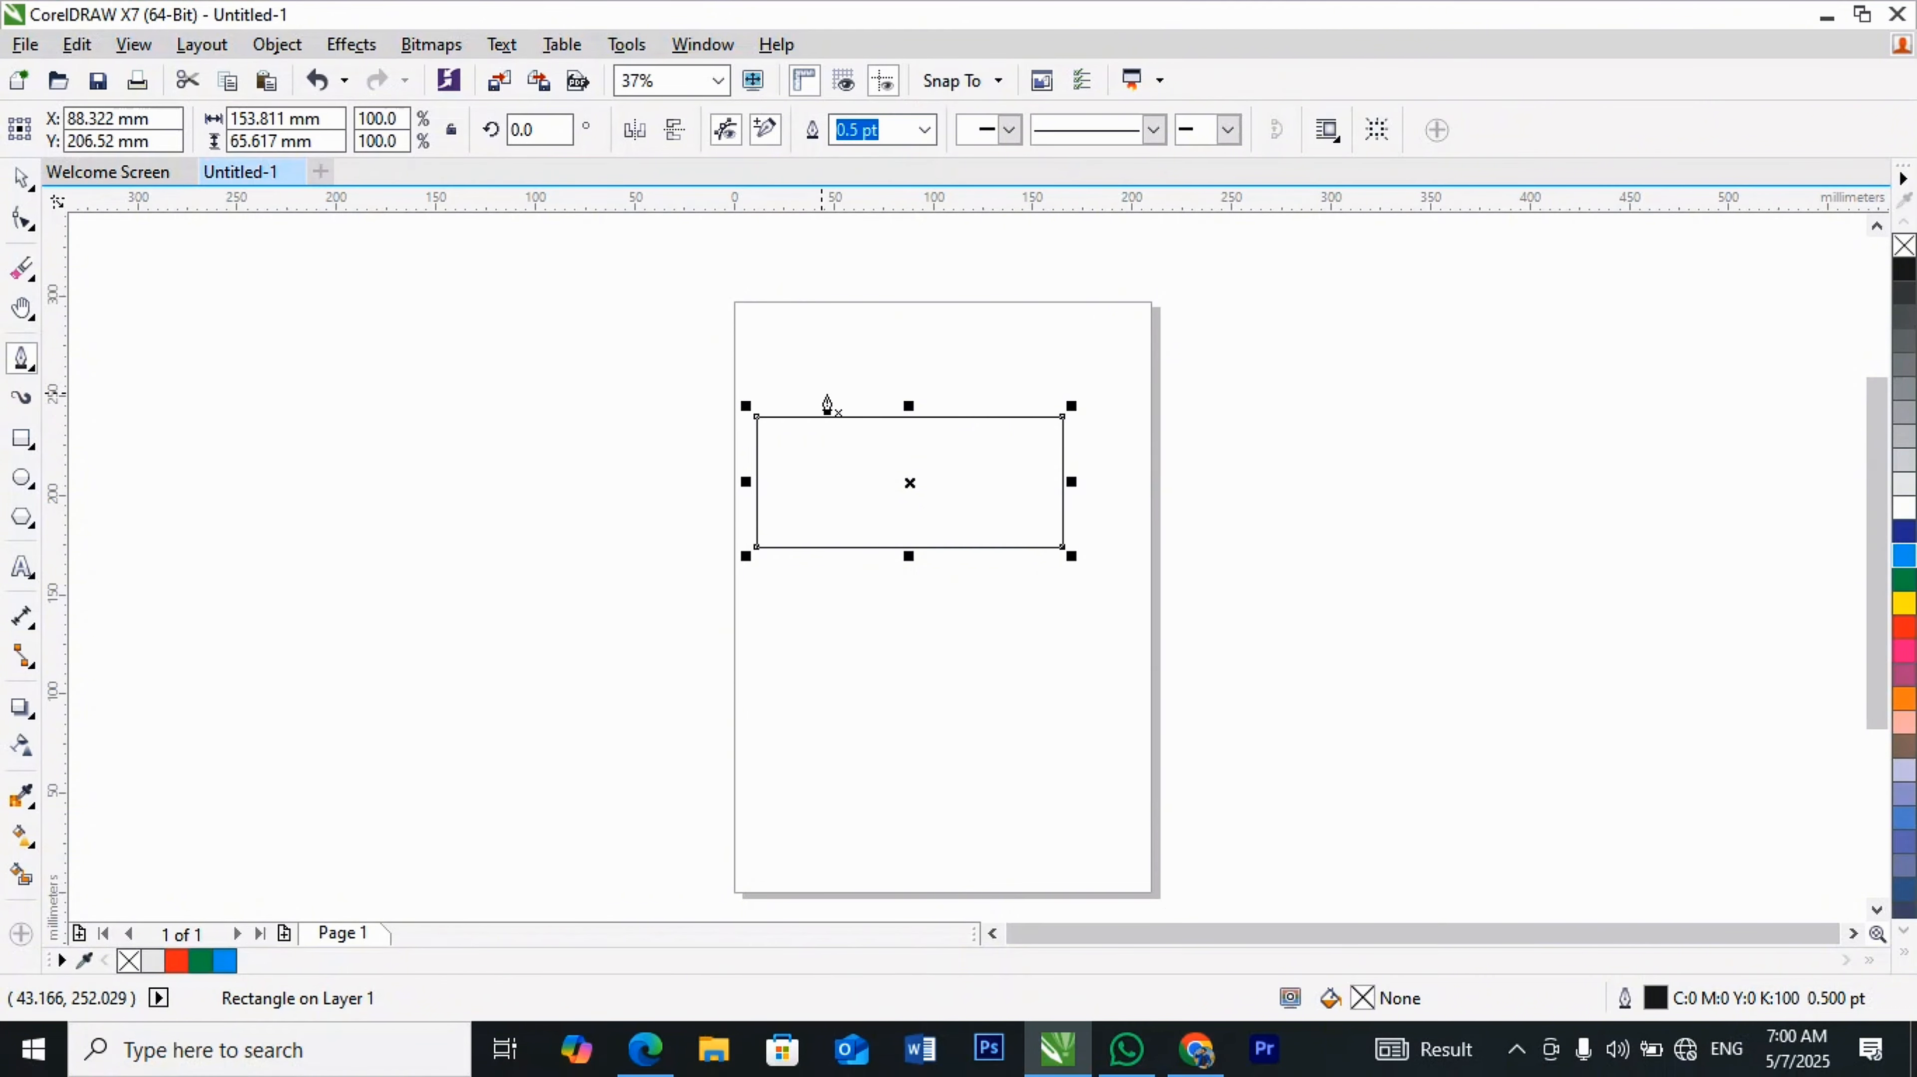
click(910, 417)
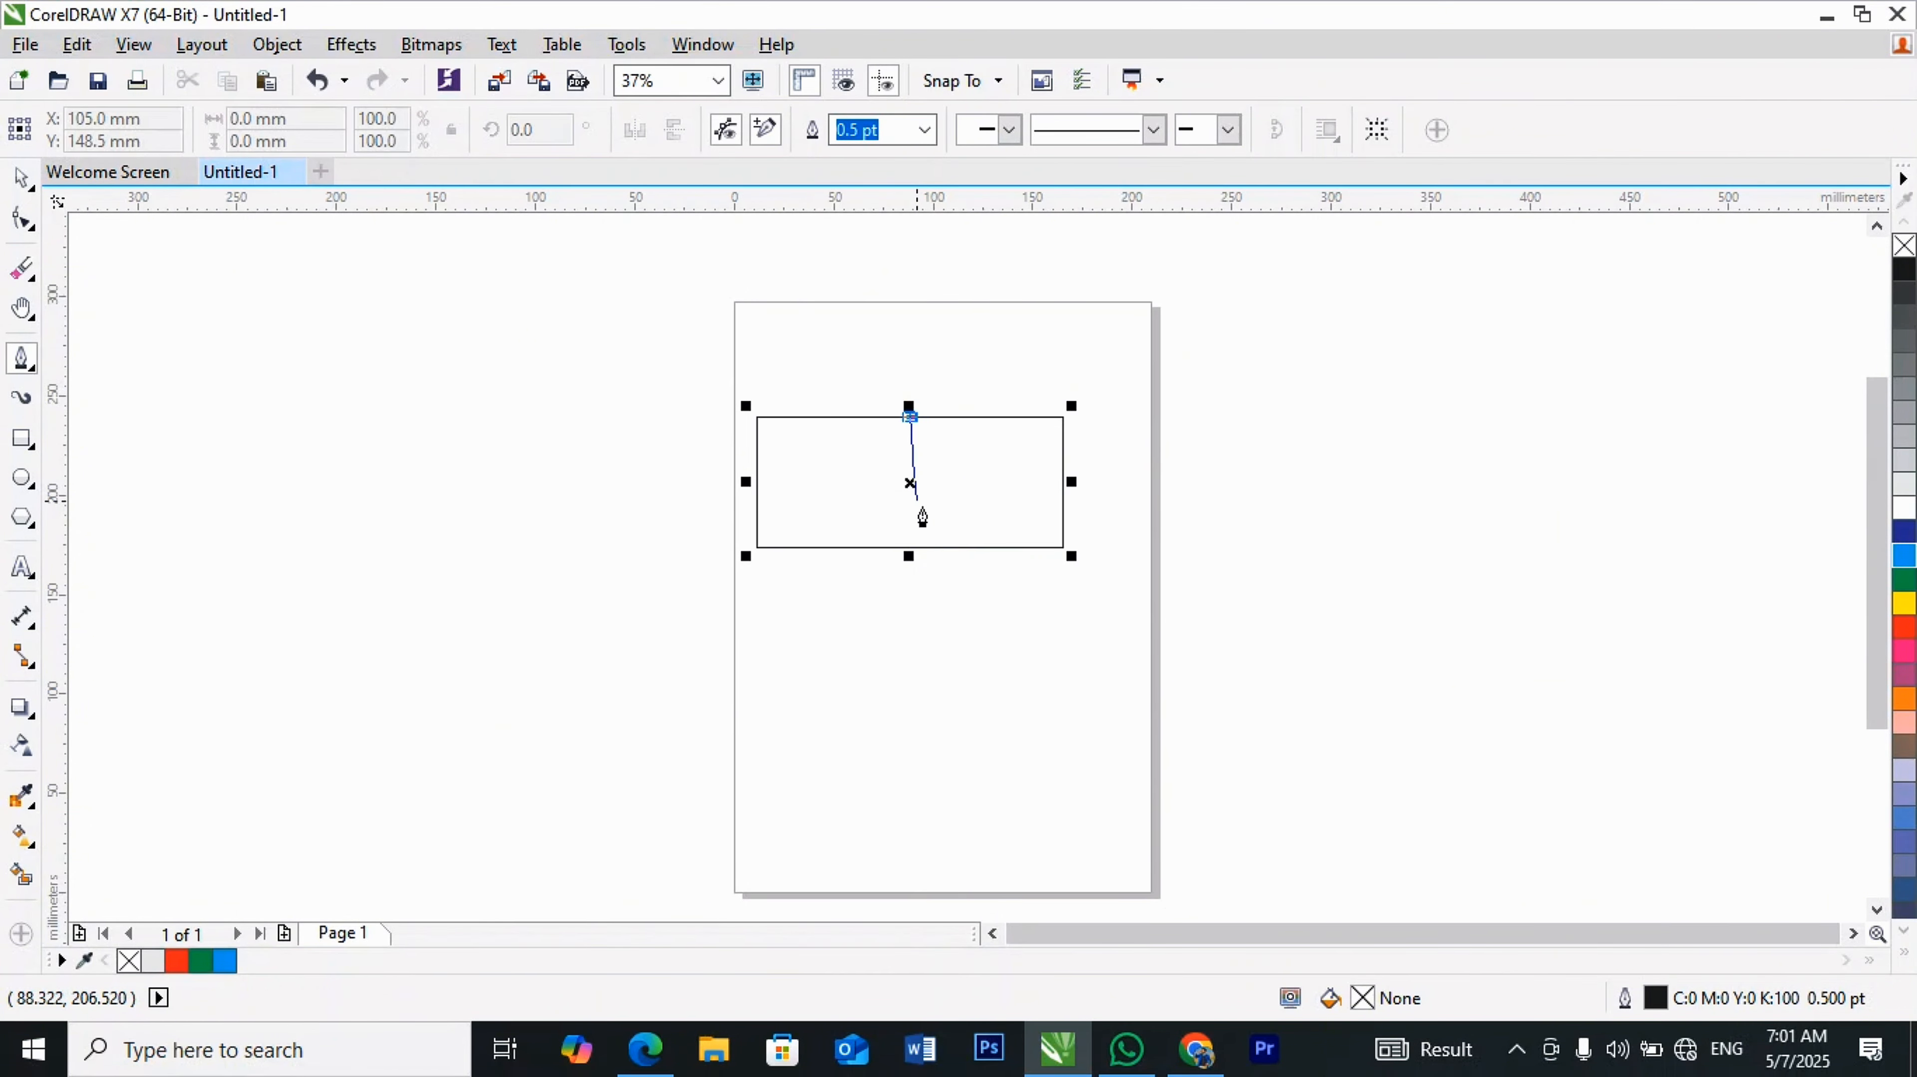
click(908, 549)
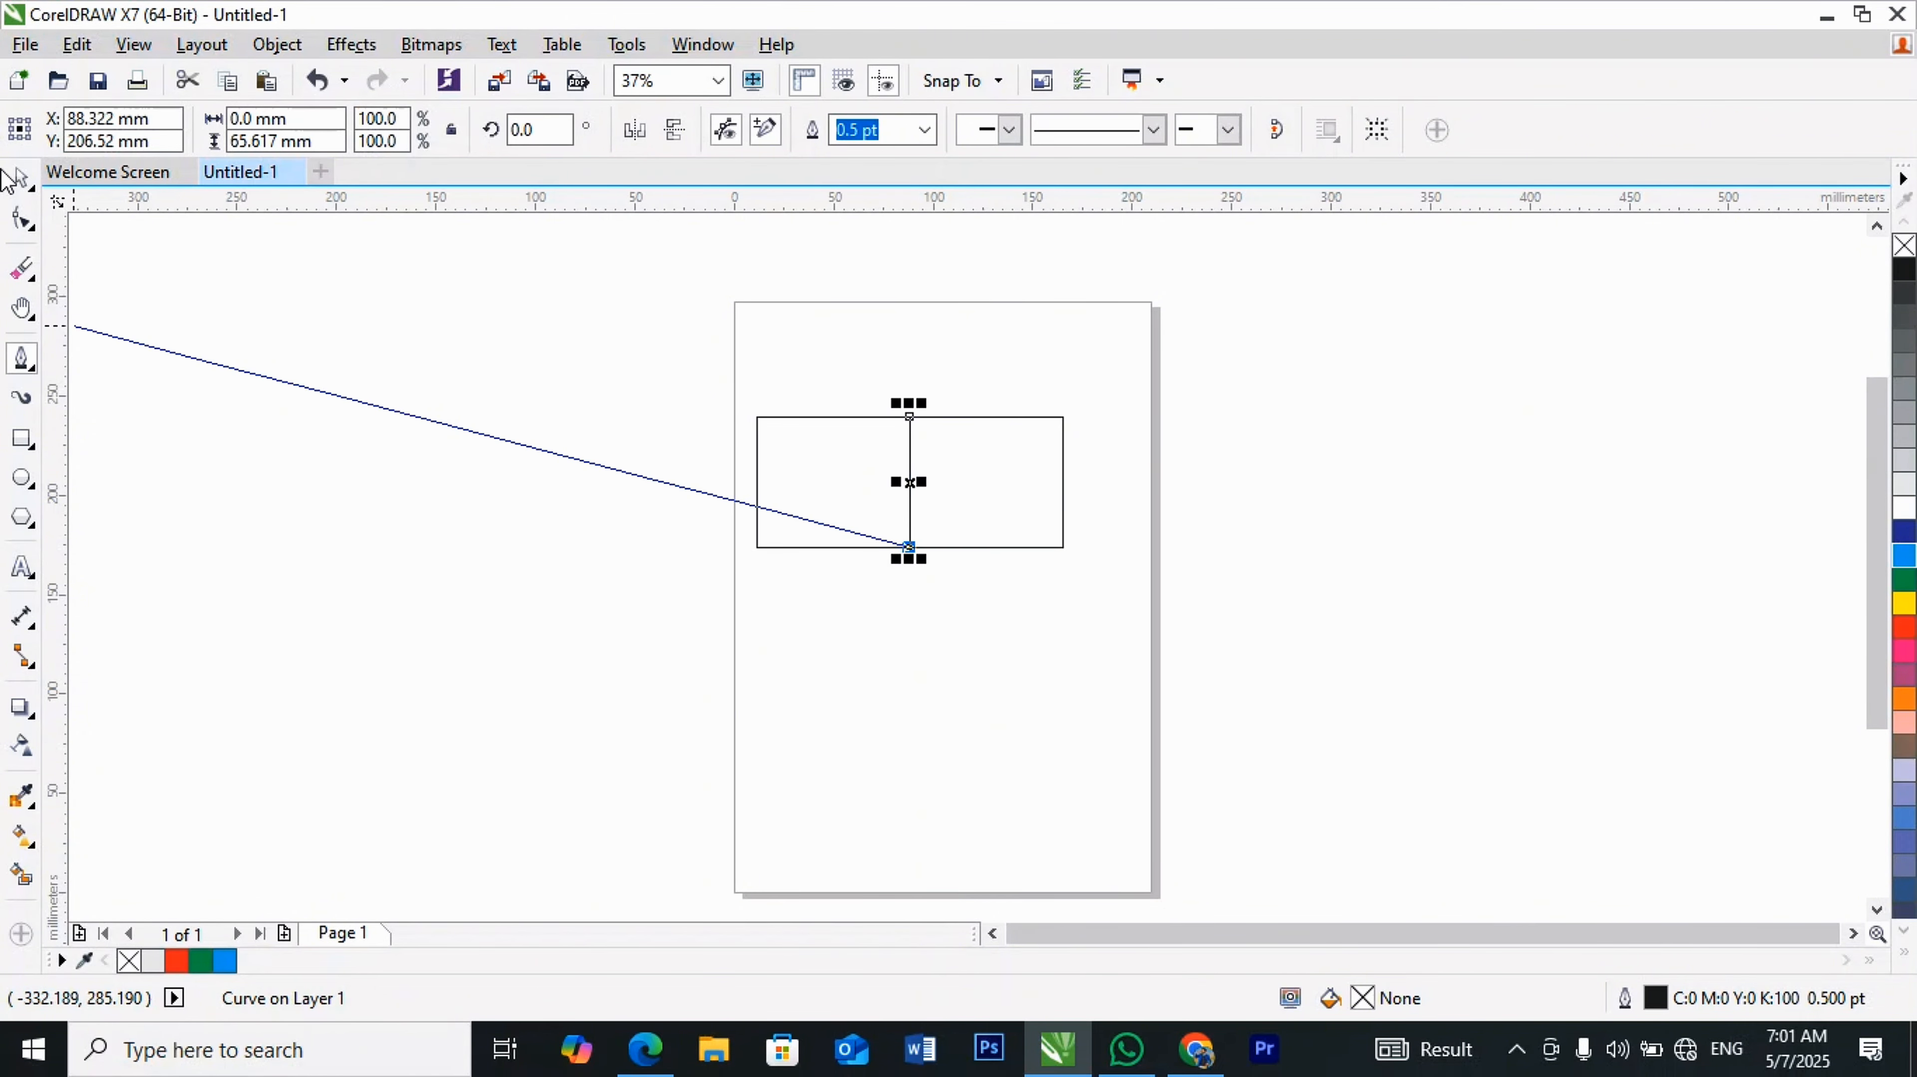
click(20, 178)
Step: Fill the right half of the divided rectangle with green (#00FF00) using Smart Fill
click(1056, 528)
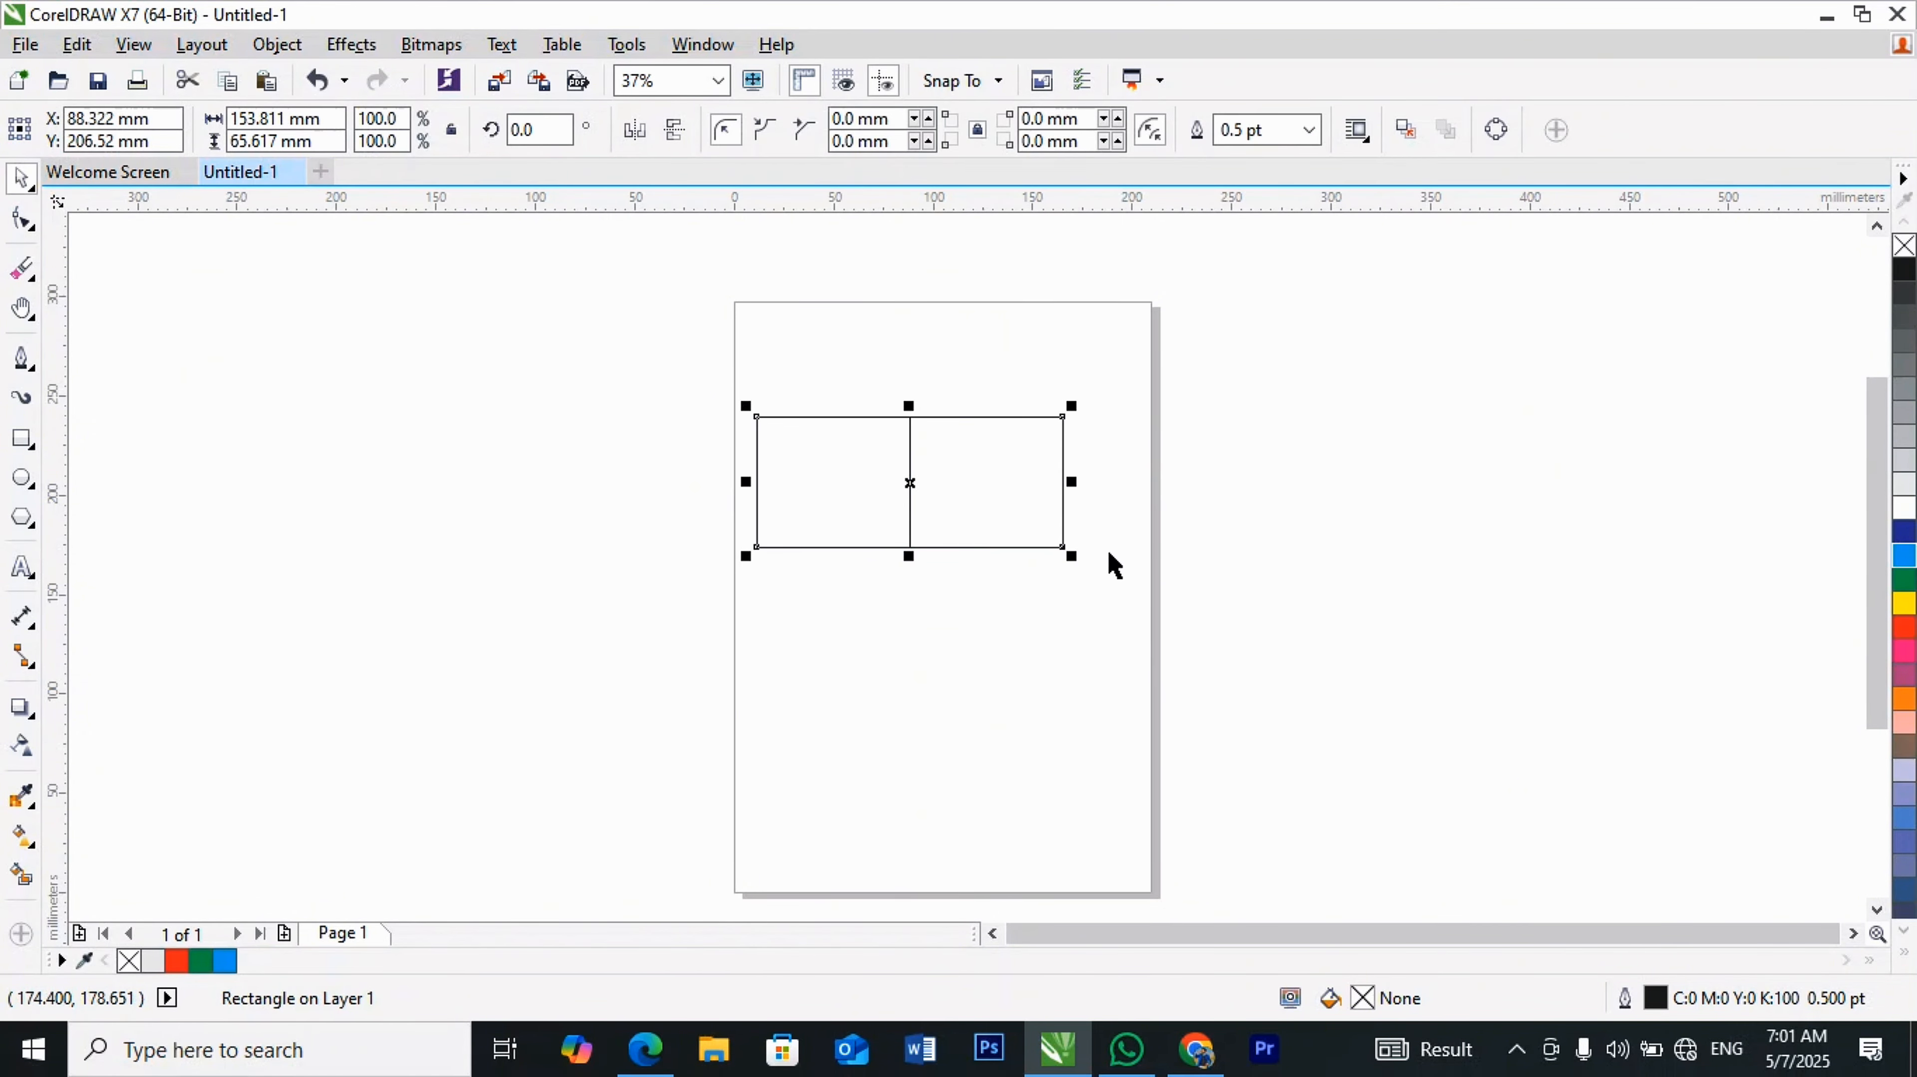
click(19, 874)
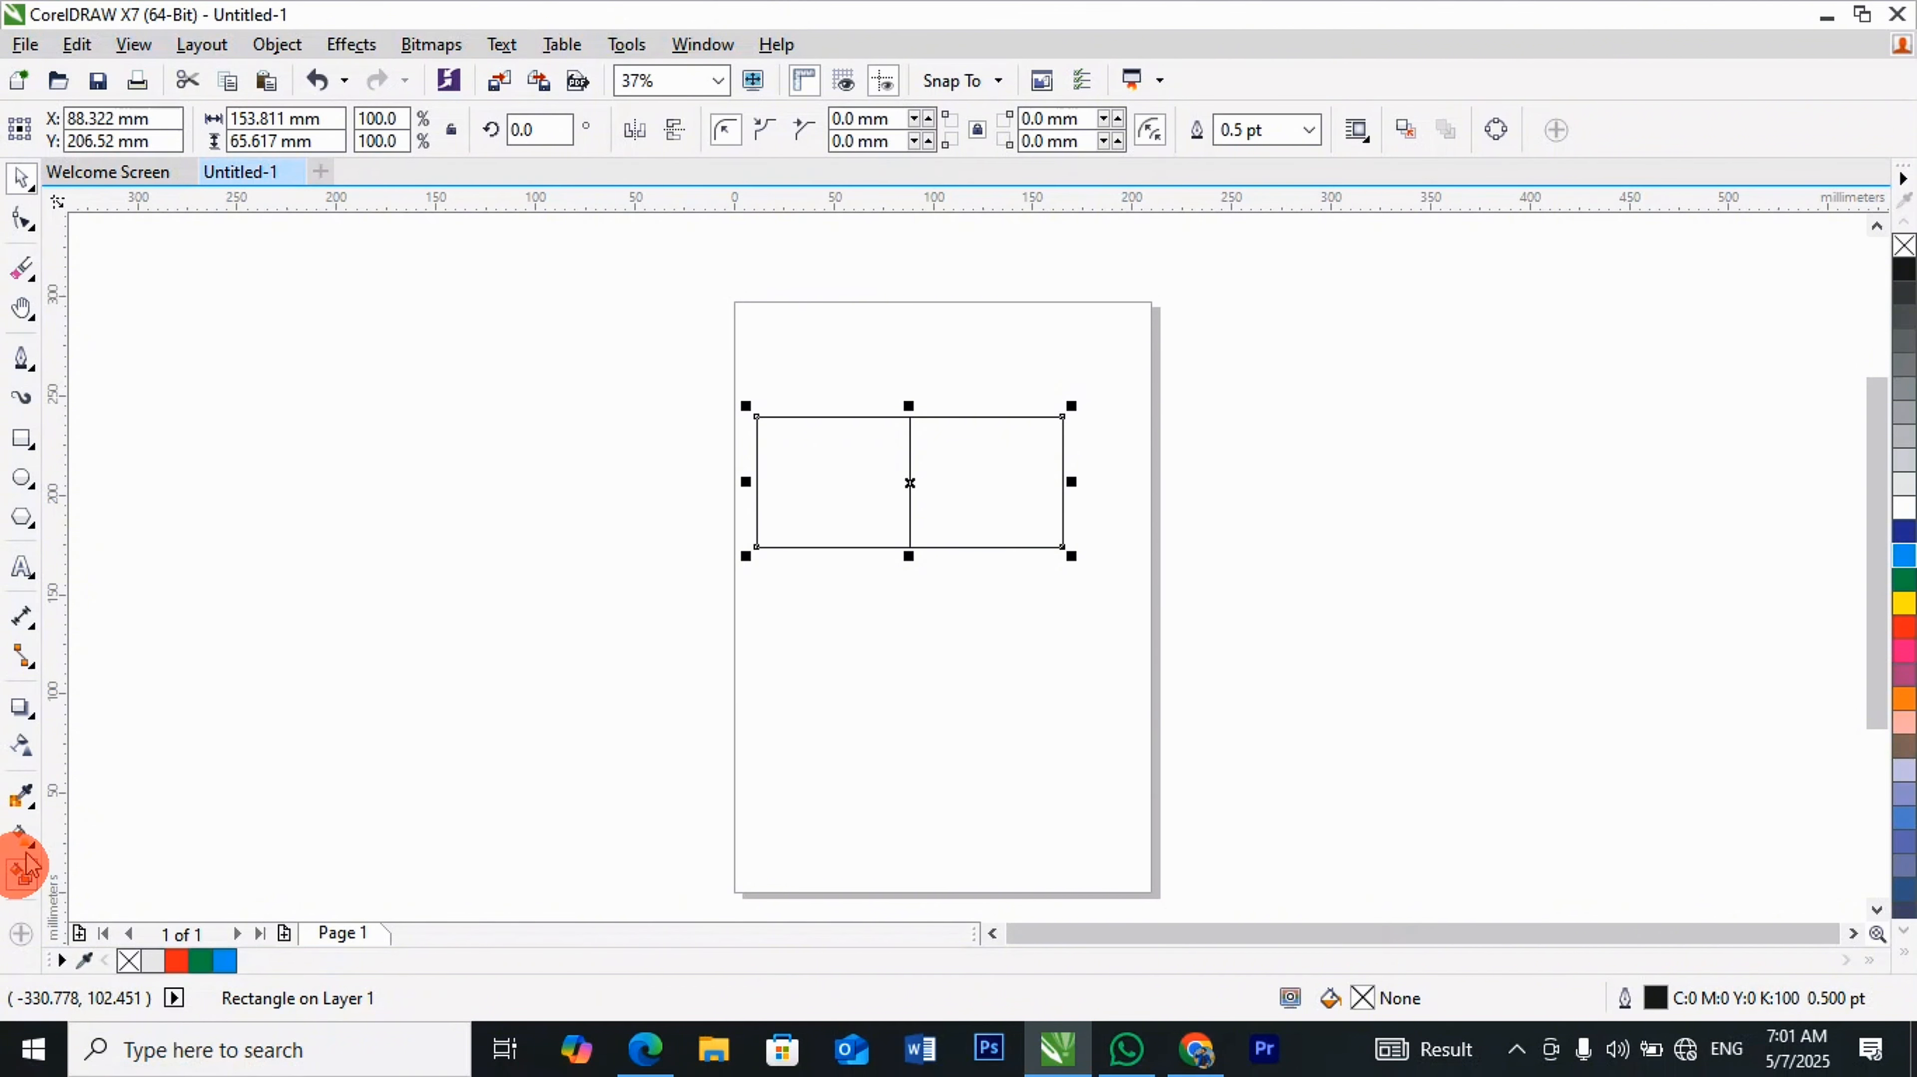
click(1003, 543)
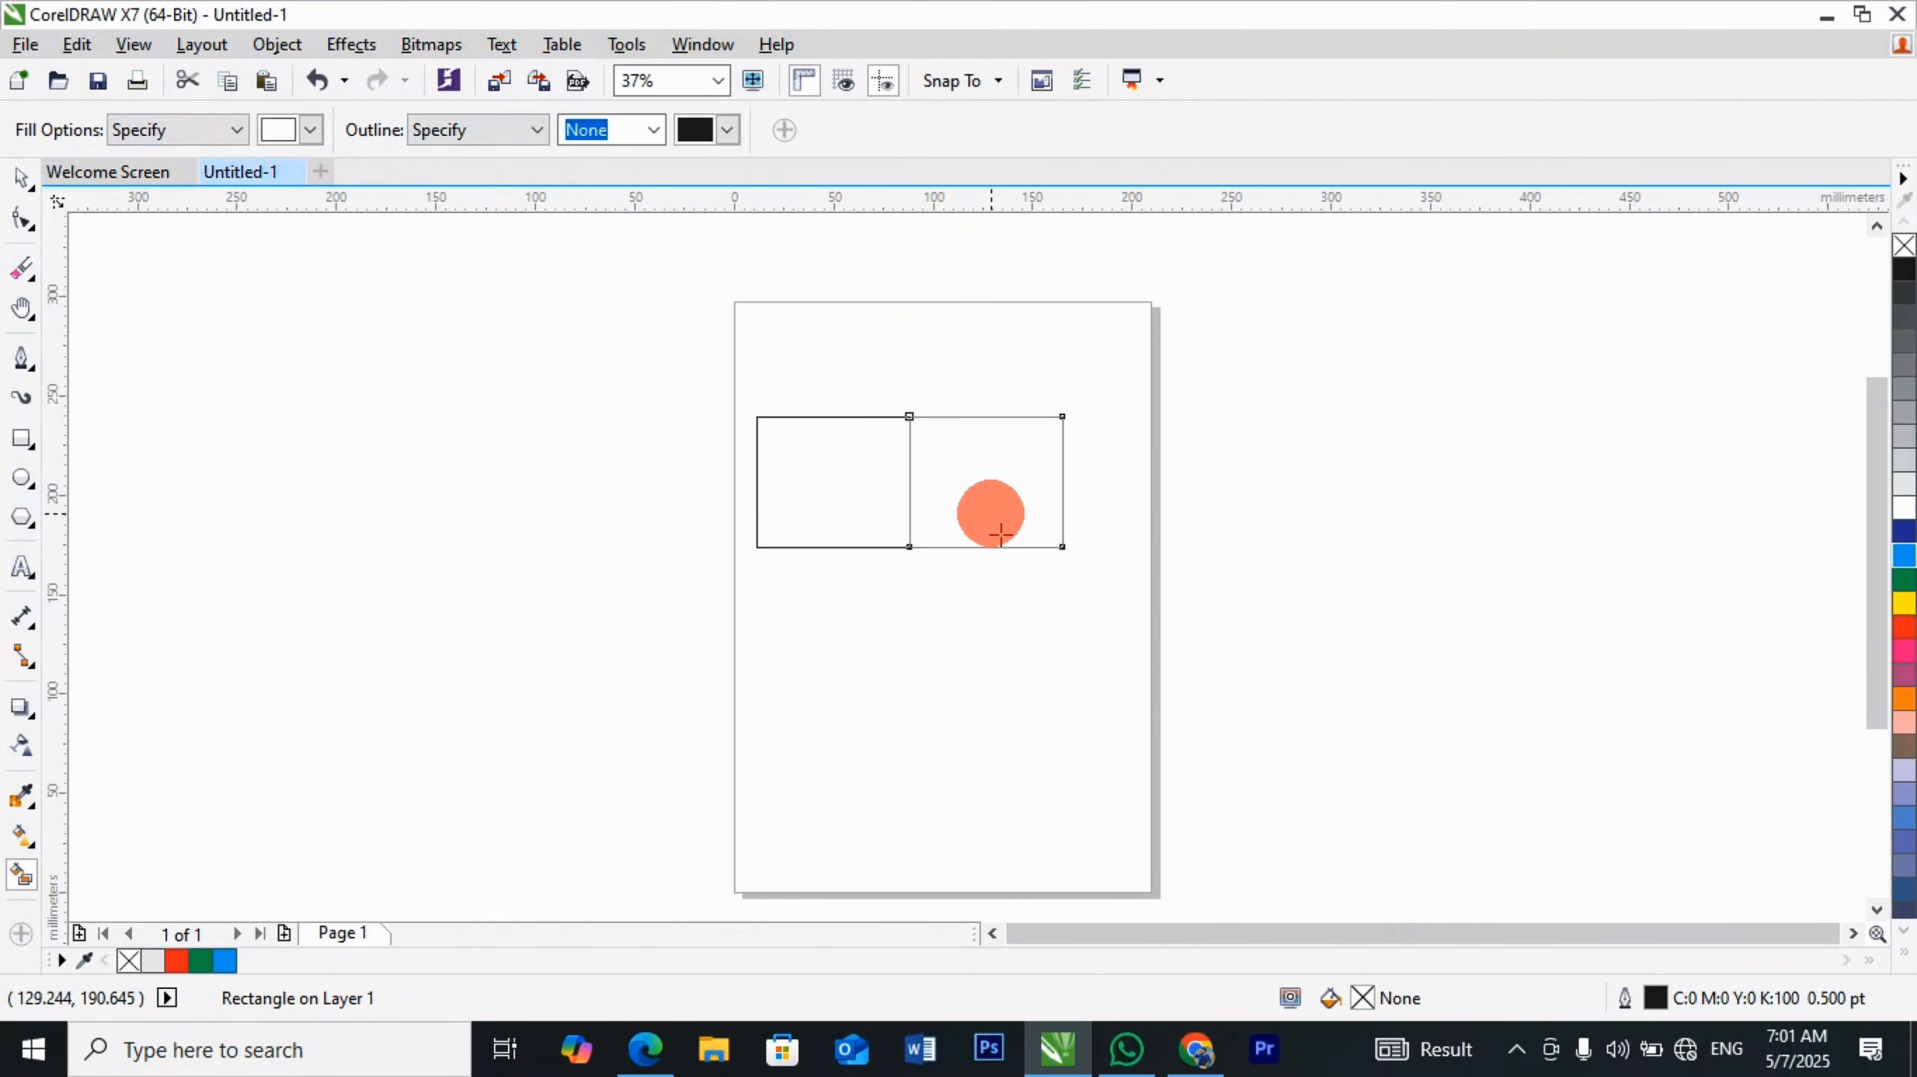
click(310, 130)
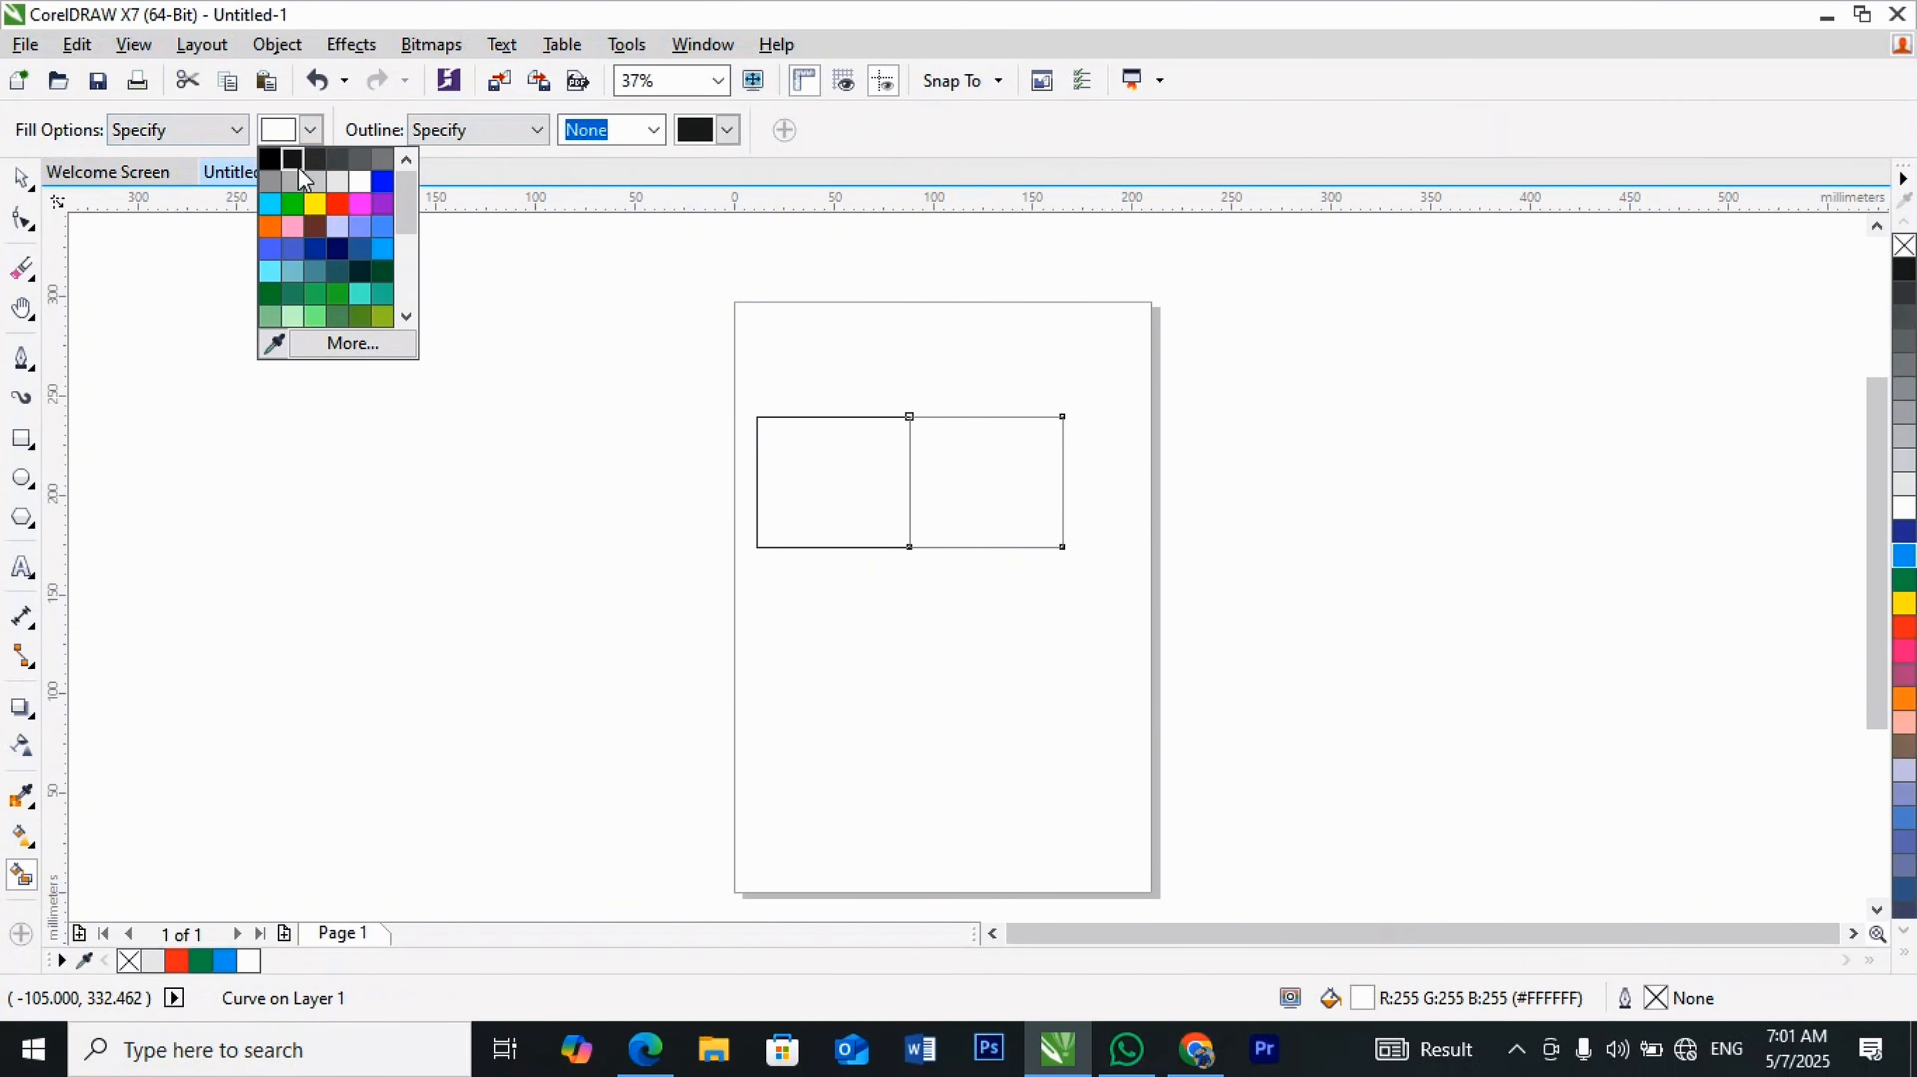
click(298, 211)
click(1010, 500)
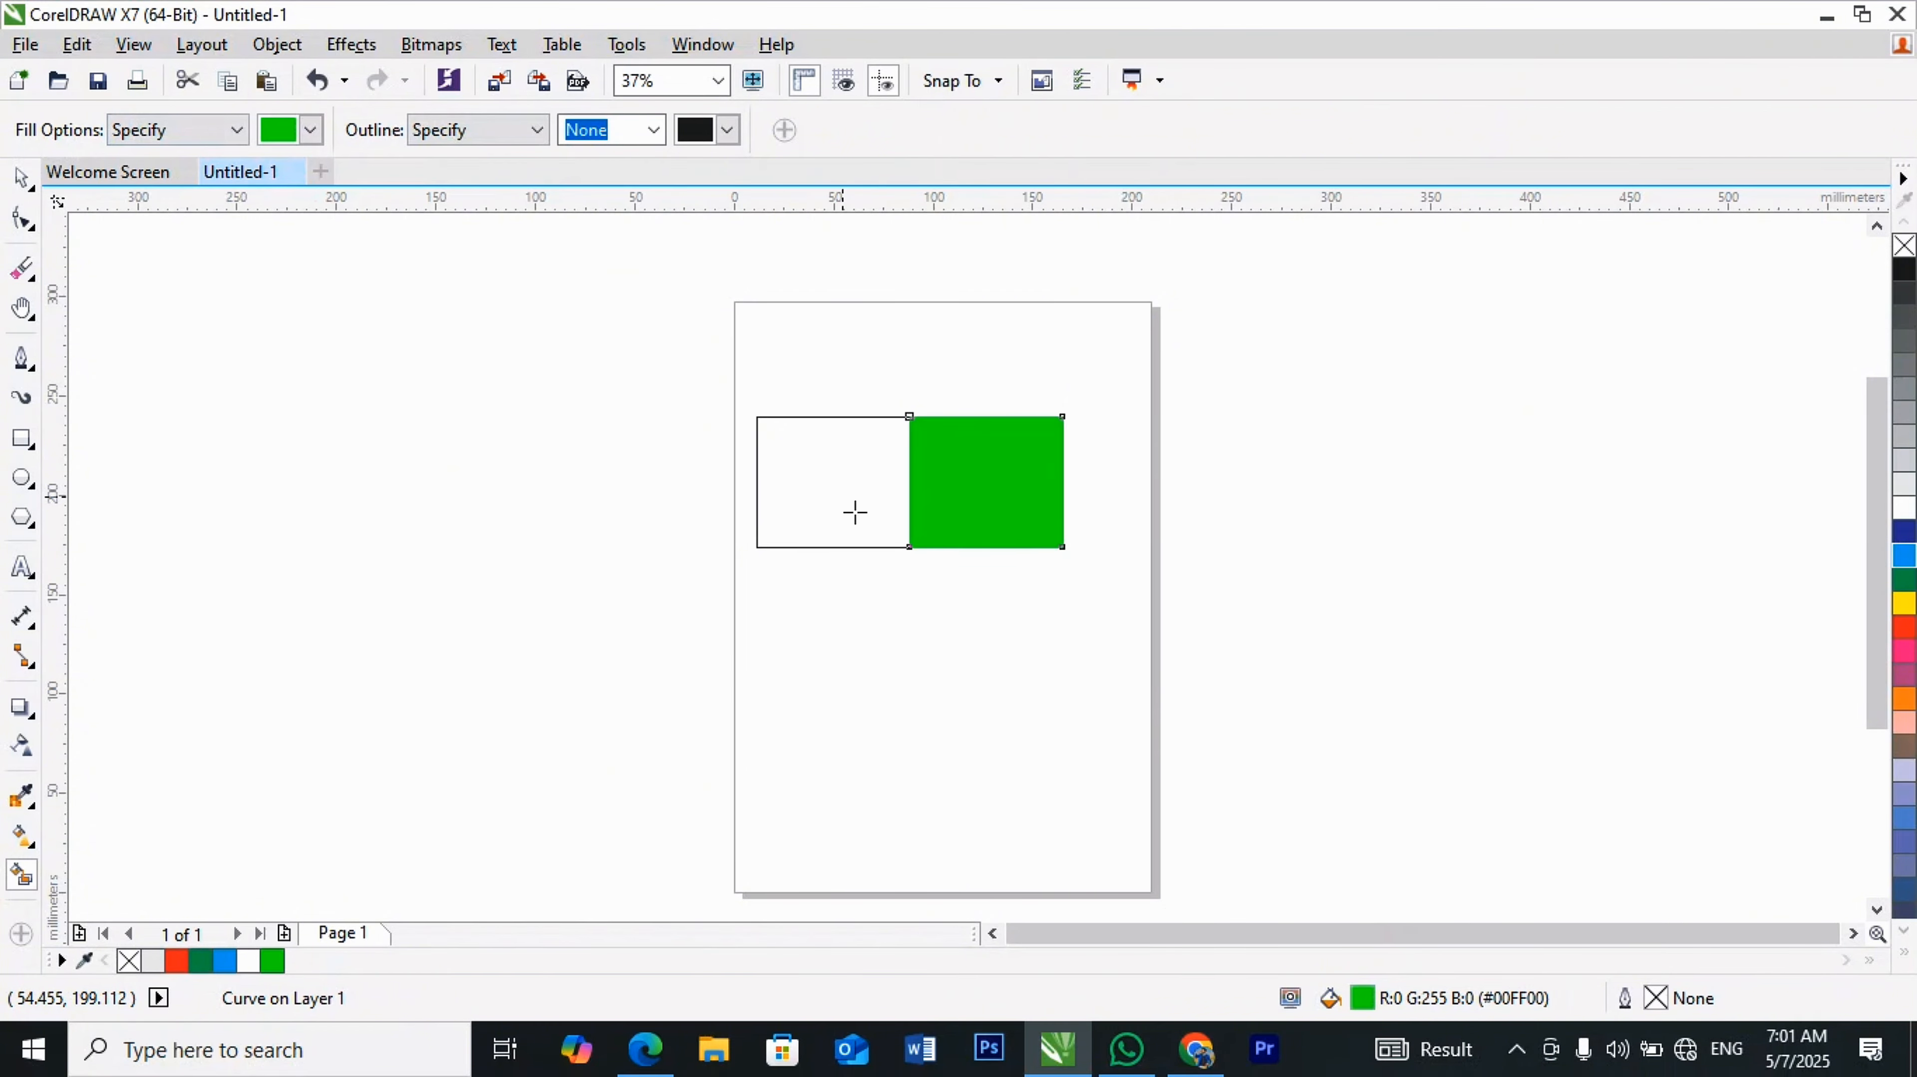
Step: Fill the left half of the divided rectangle with purple (#9900CC) using Smart Fill
click(316, 134)
click(375, 164)
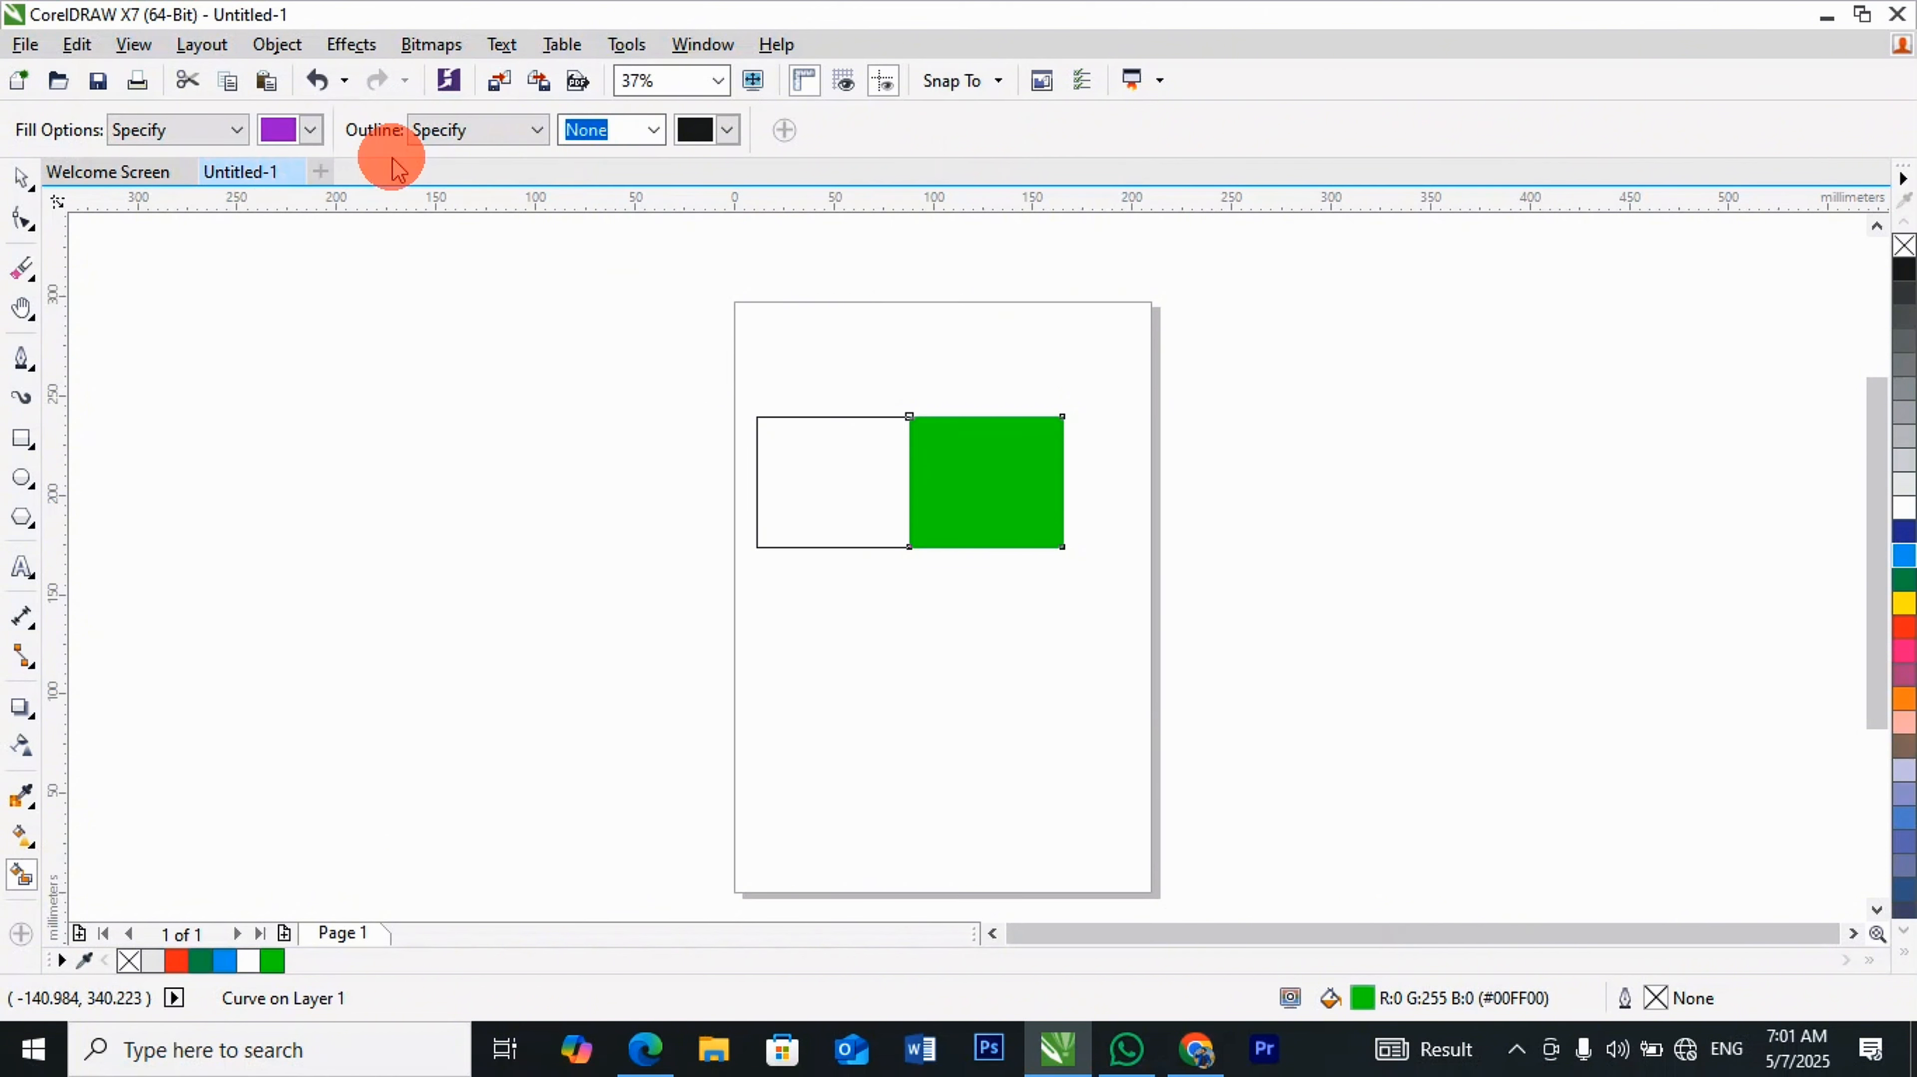
click(801, 488)
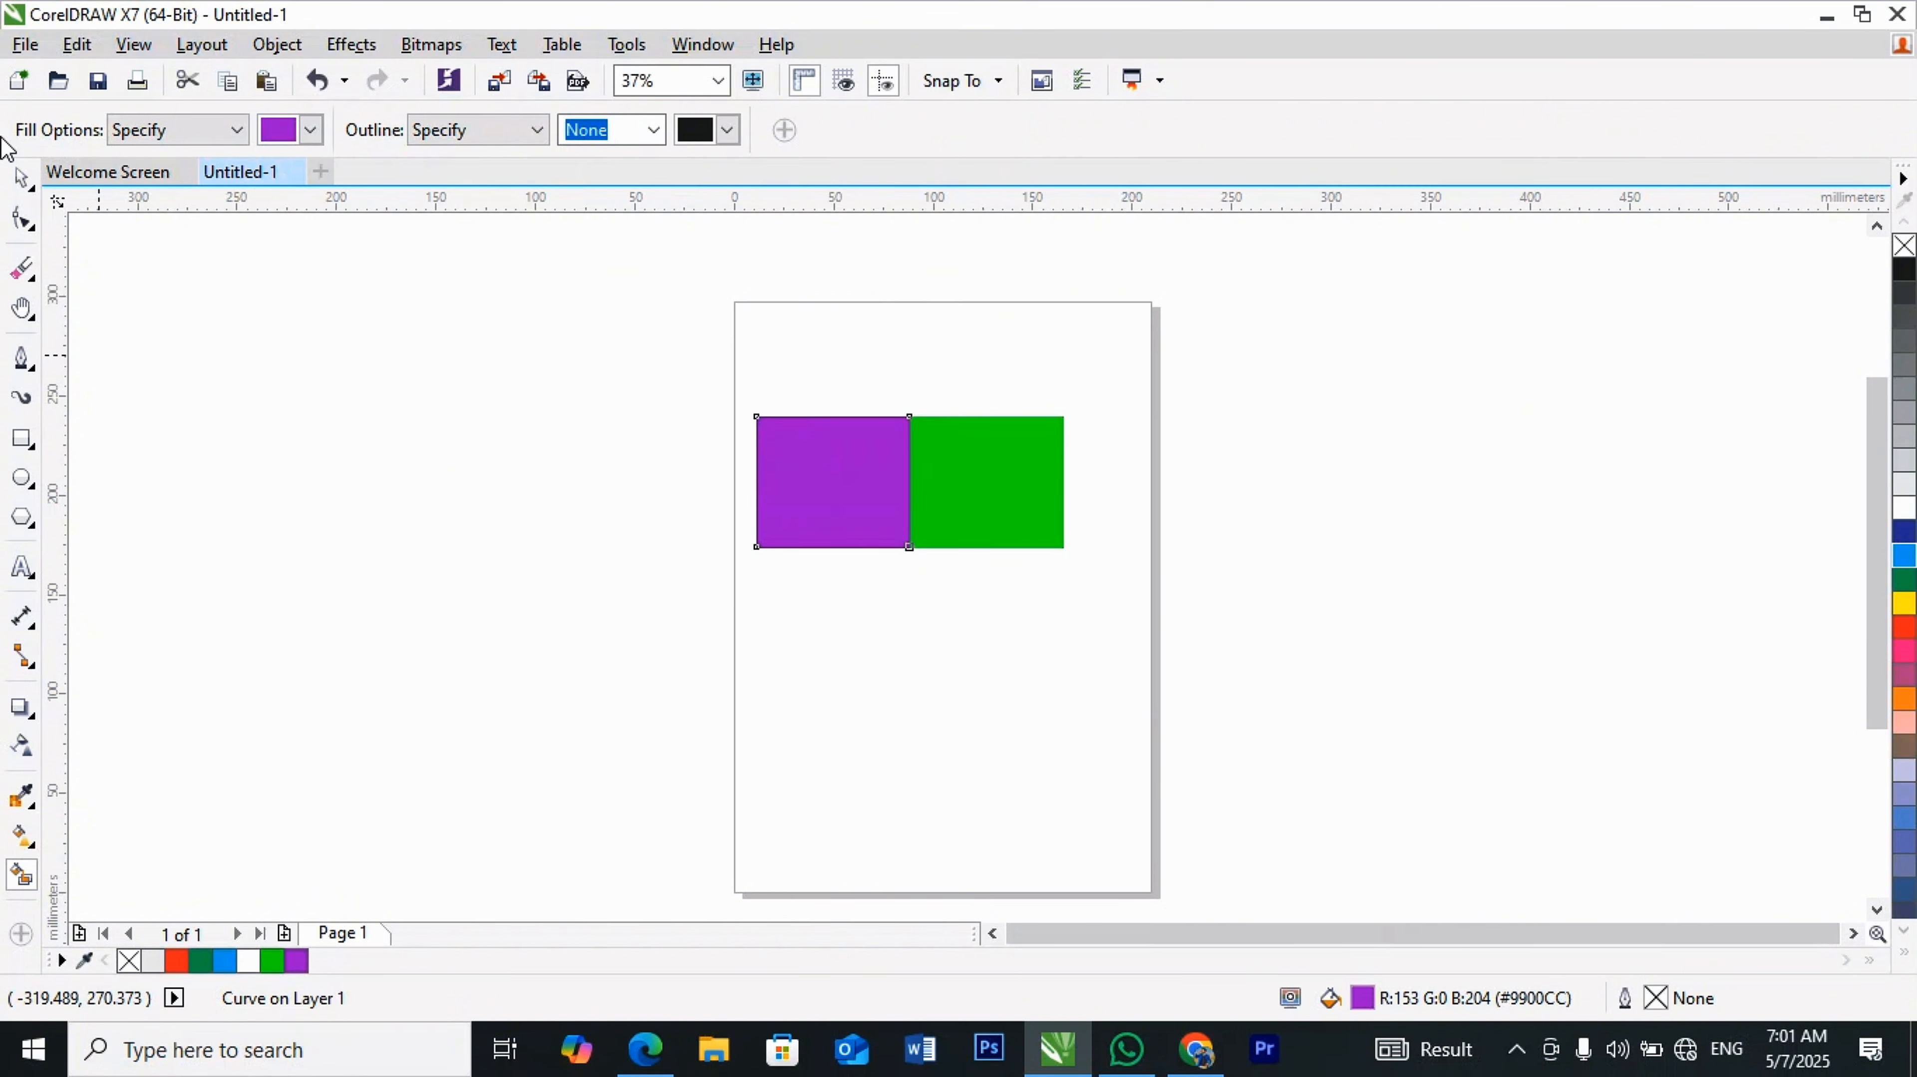
Step: Undo the purple fill of the rectangle's left half and the green colour of its right half
click(21, 178)
click(910, 515)
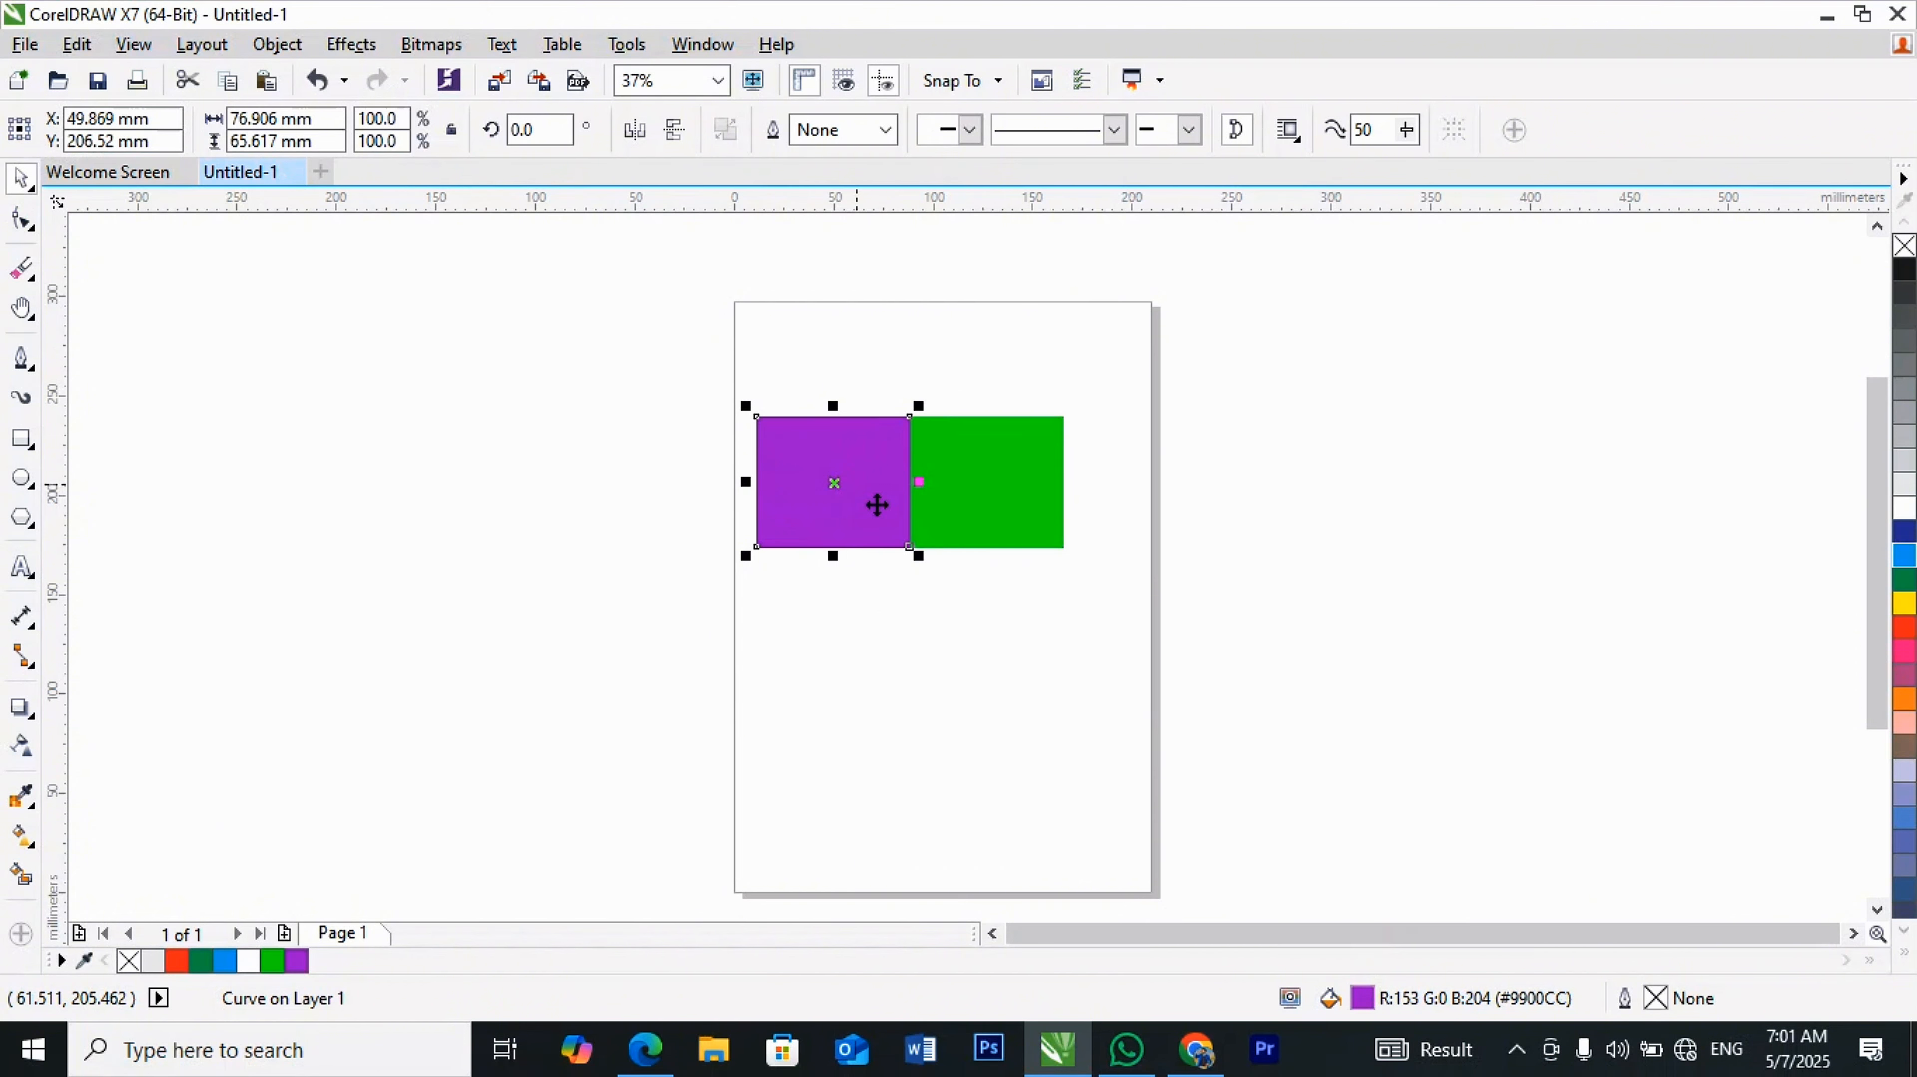
key(ctrl+z)
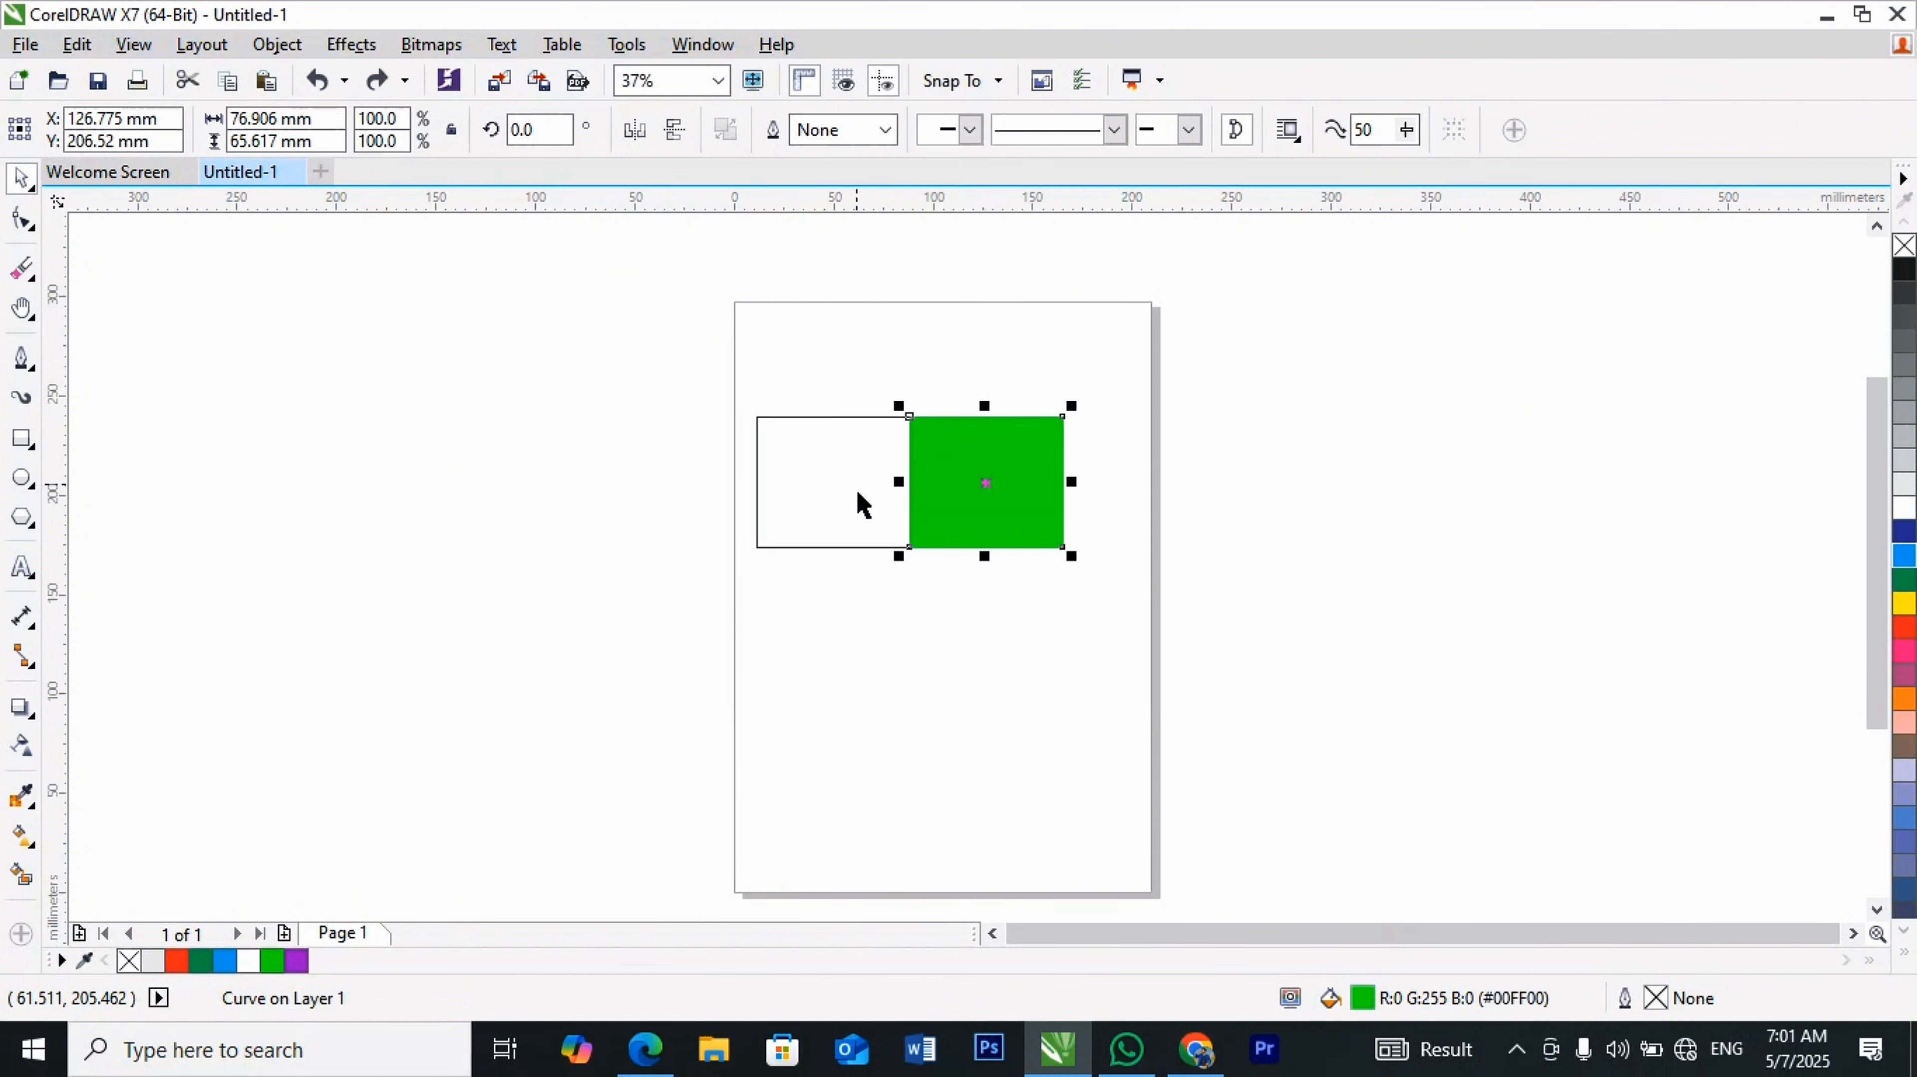
key(ctrl+z)
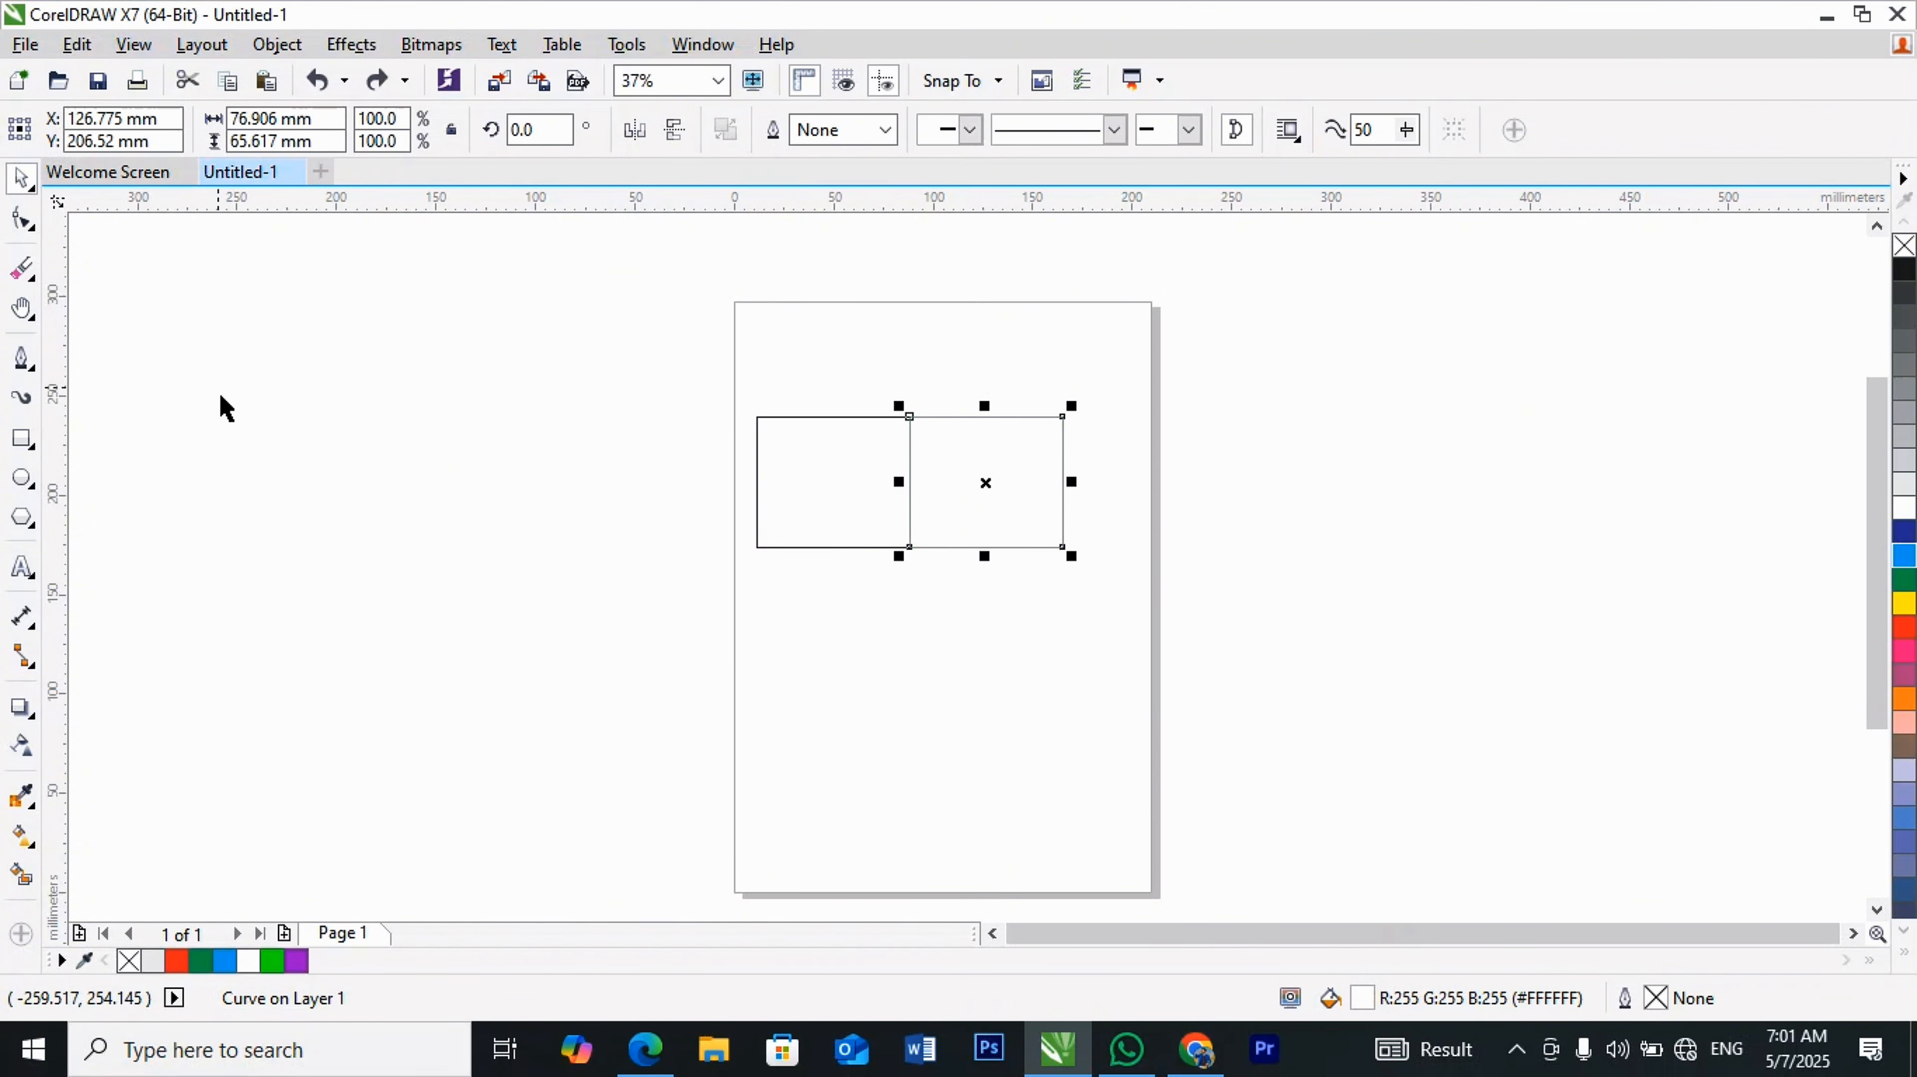
click(220, 400)
Step: Draw a vertical Pen line about 66 mm tall across the rectangle, just right of the existing dividing line
click(21, 360)
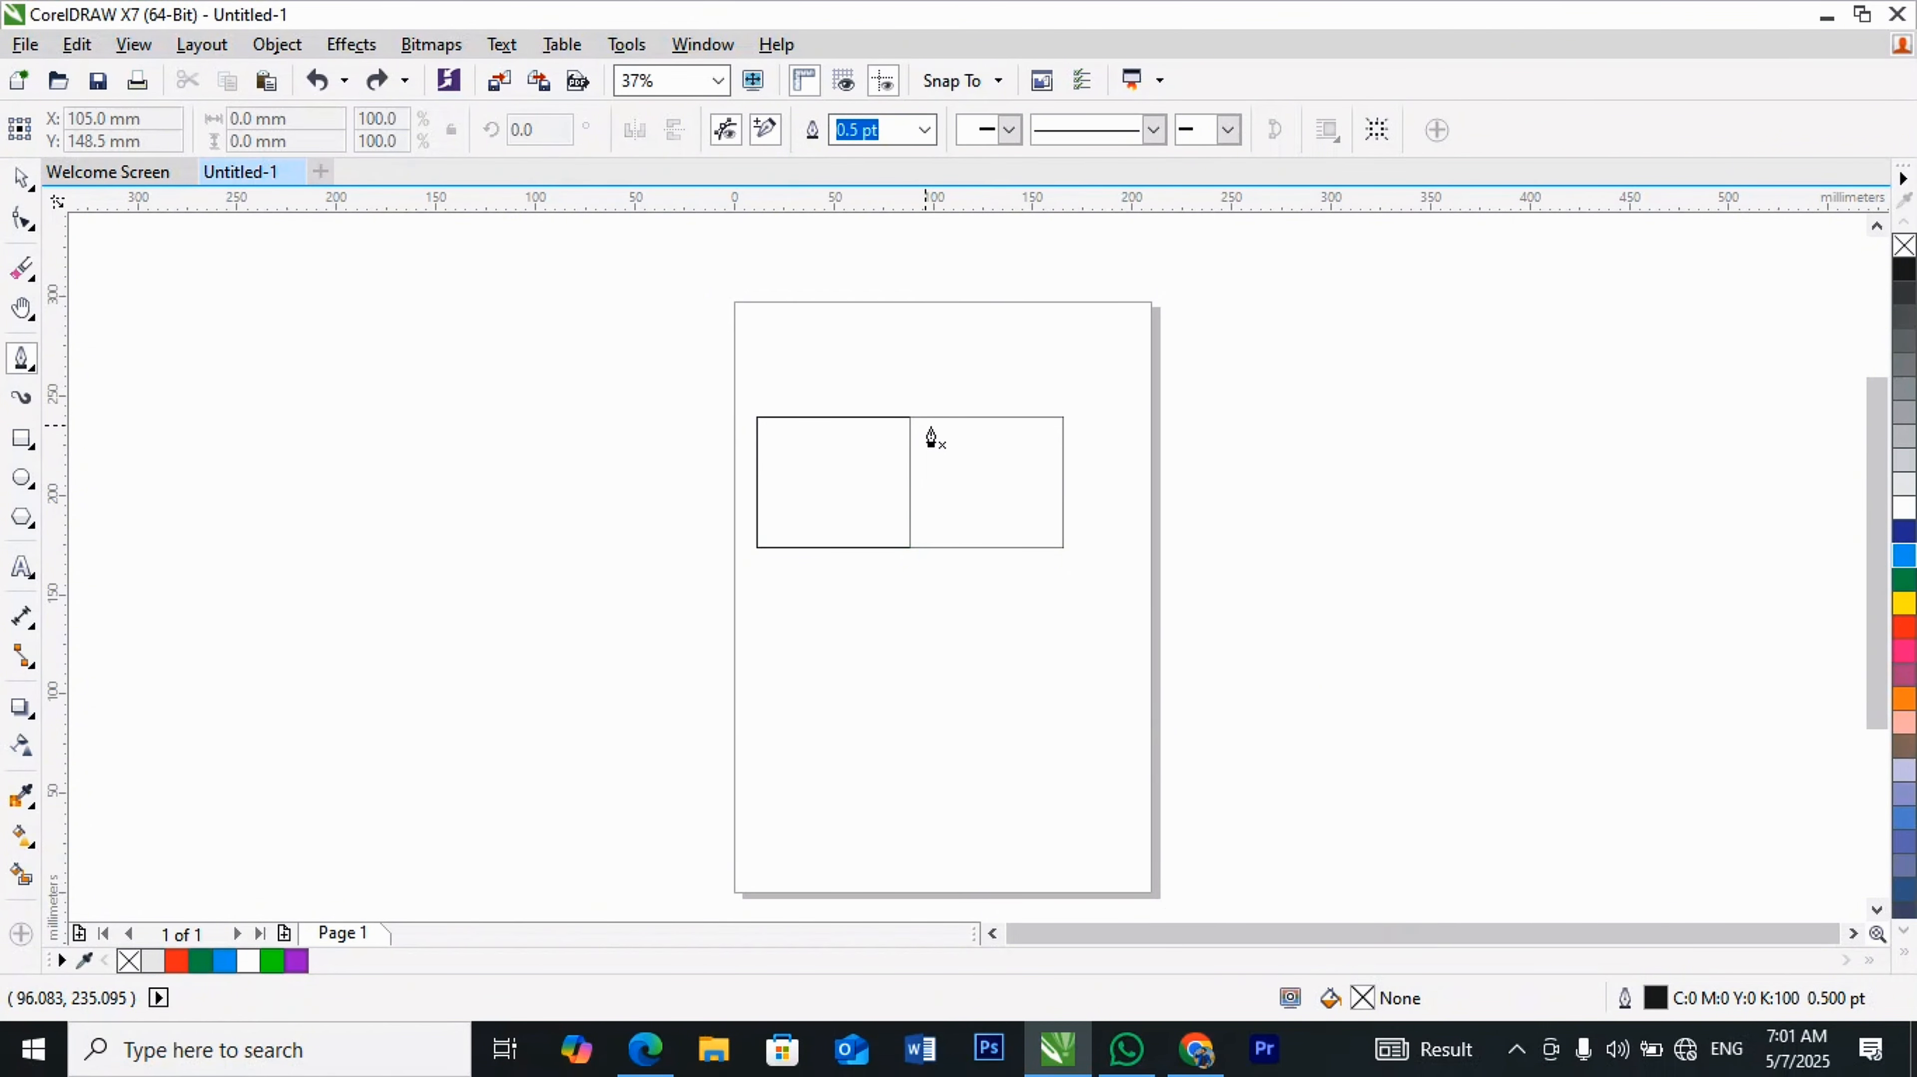
click(926, 417)
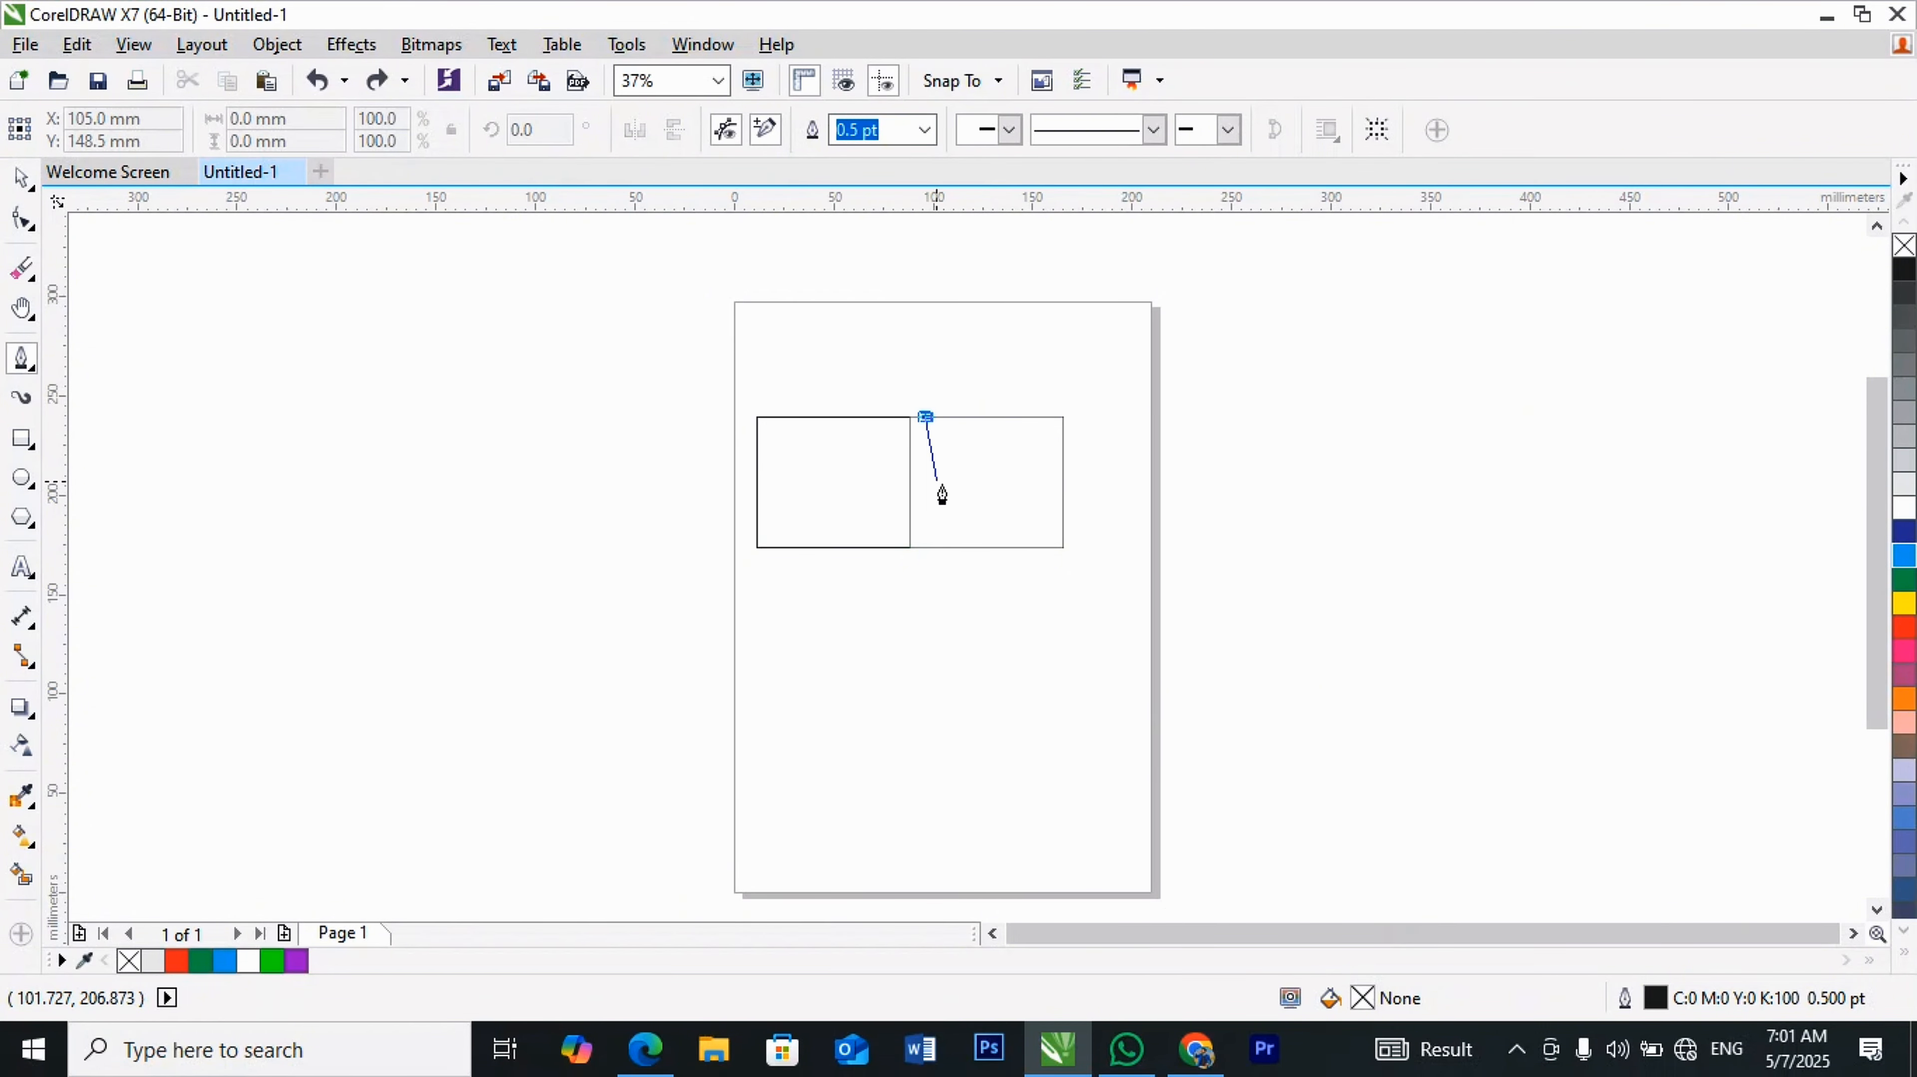
click(924, 549)
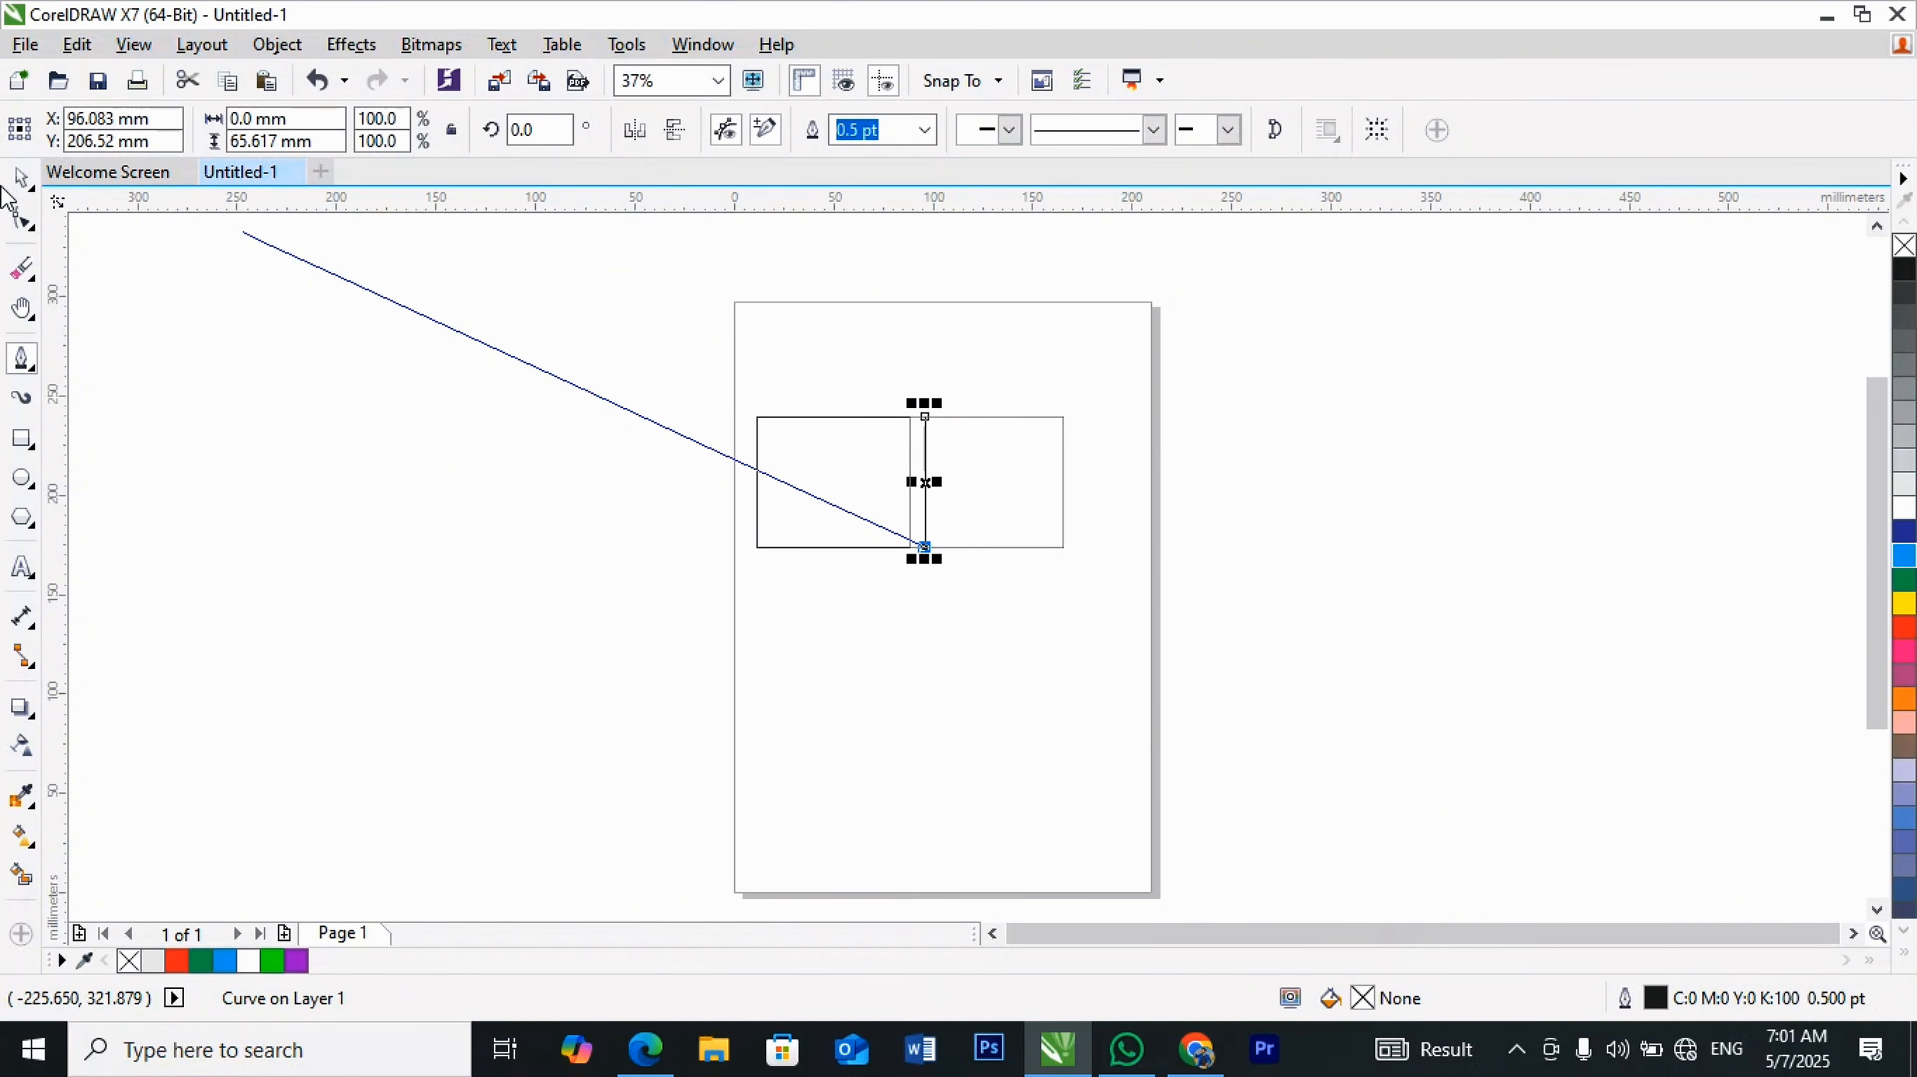
click(21, 180)
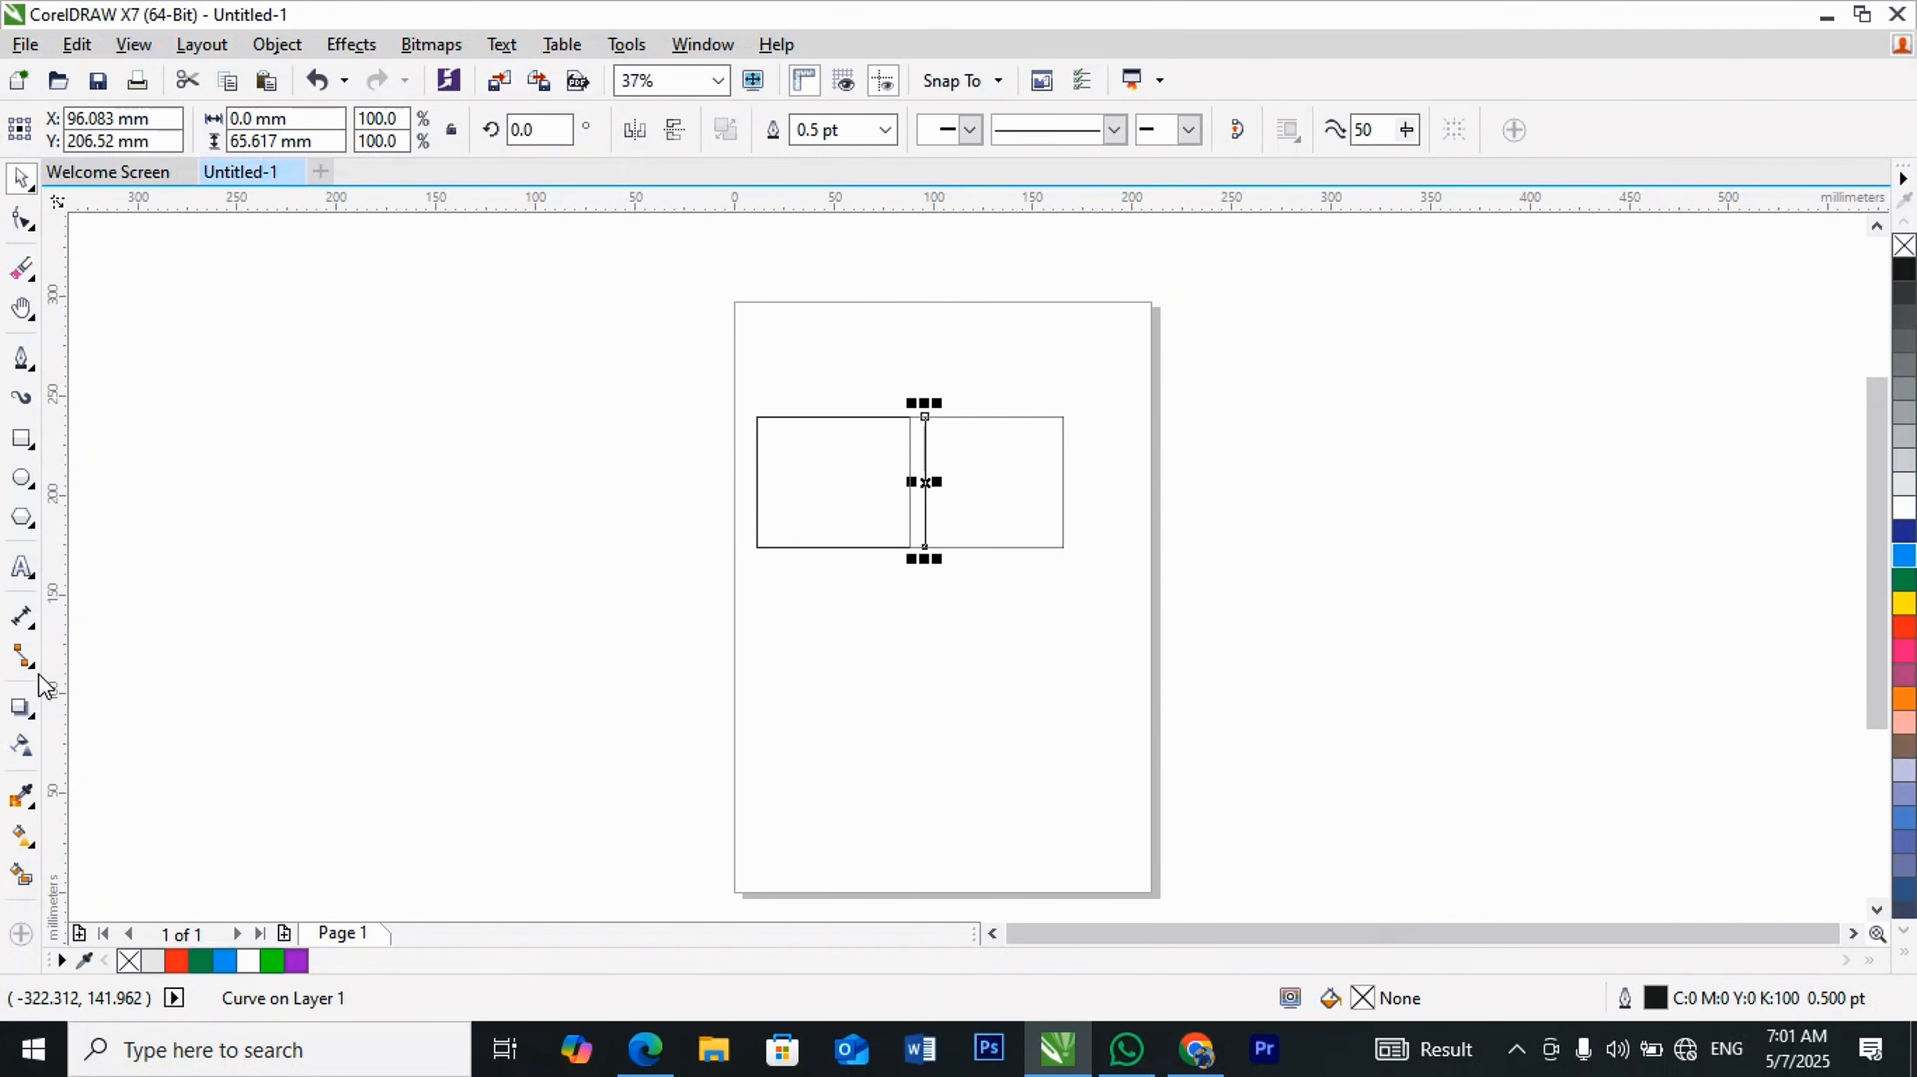
Step: Fill the left half and the area right of the new line with purple (#9900CC) using Smart Fill
click(21, 876)
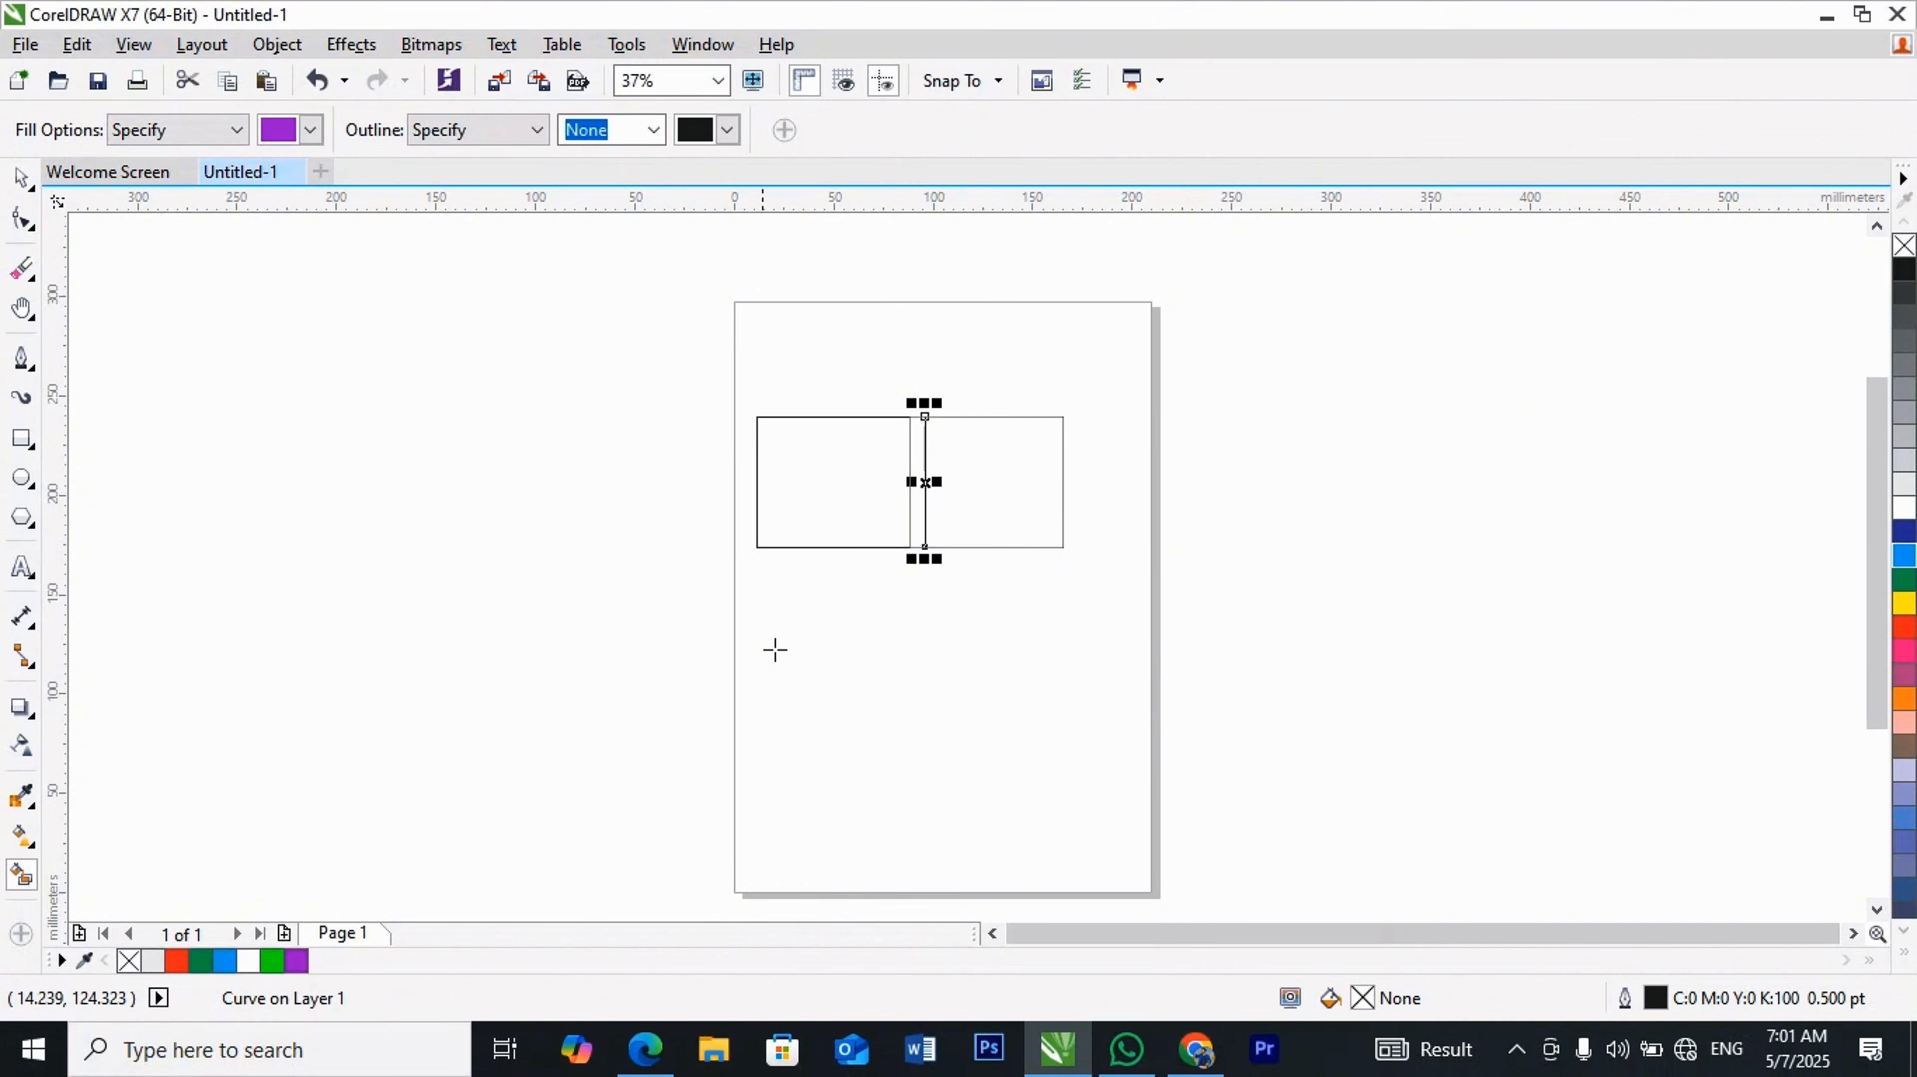
click(783, 479)
click(1020, 526)
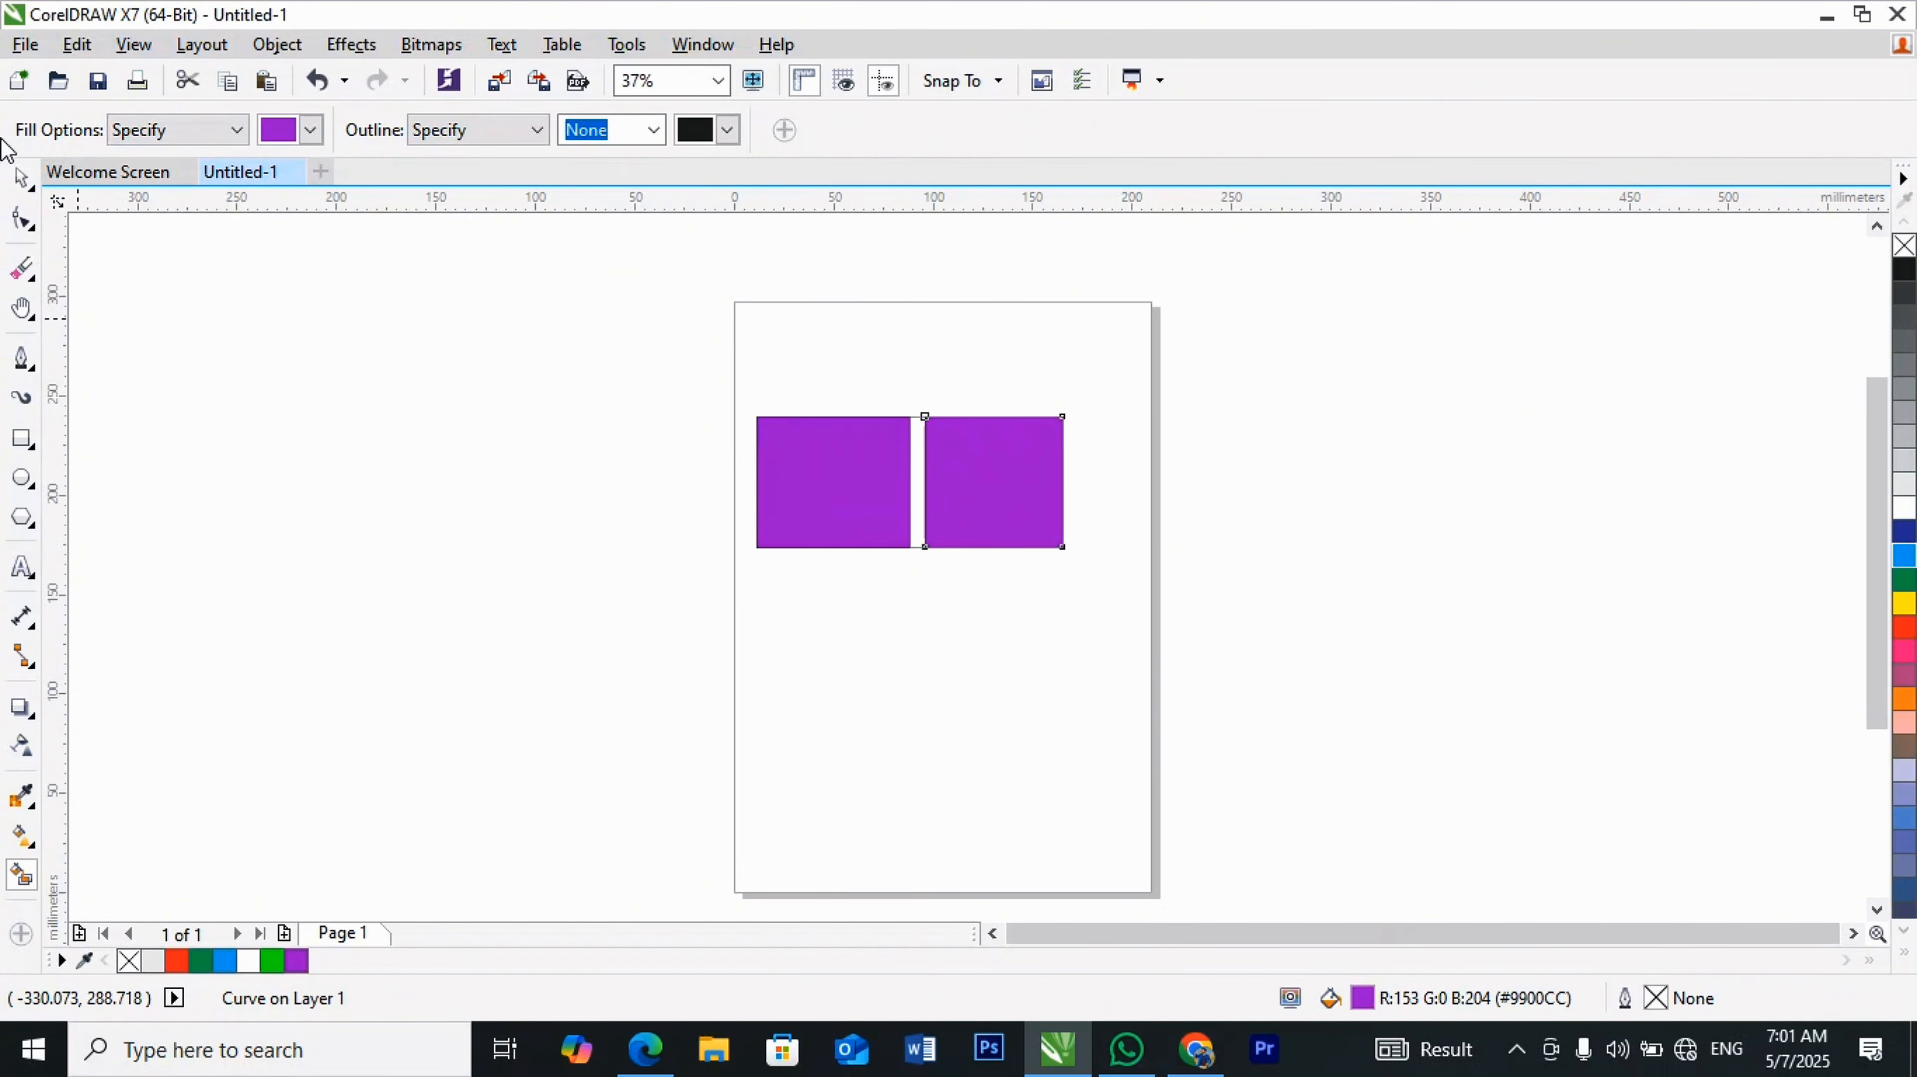
click(21, 180)
click(968, 640)
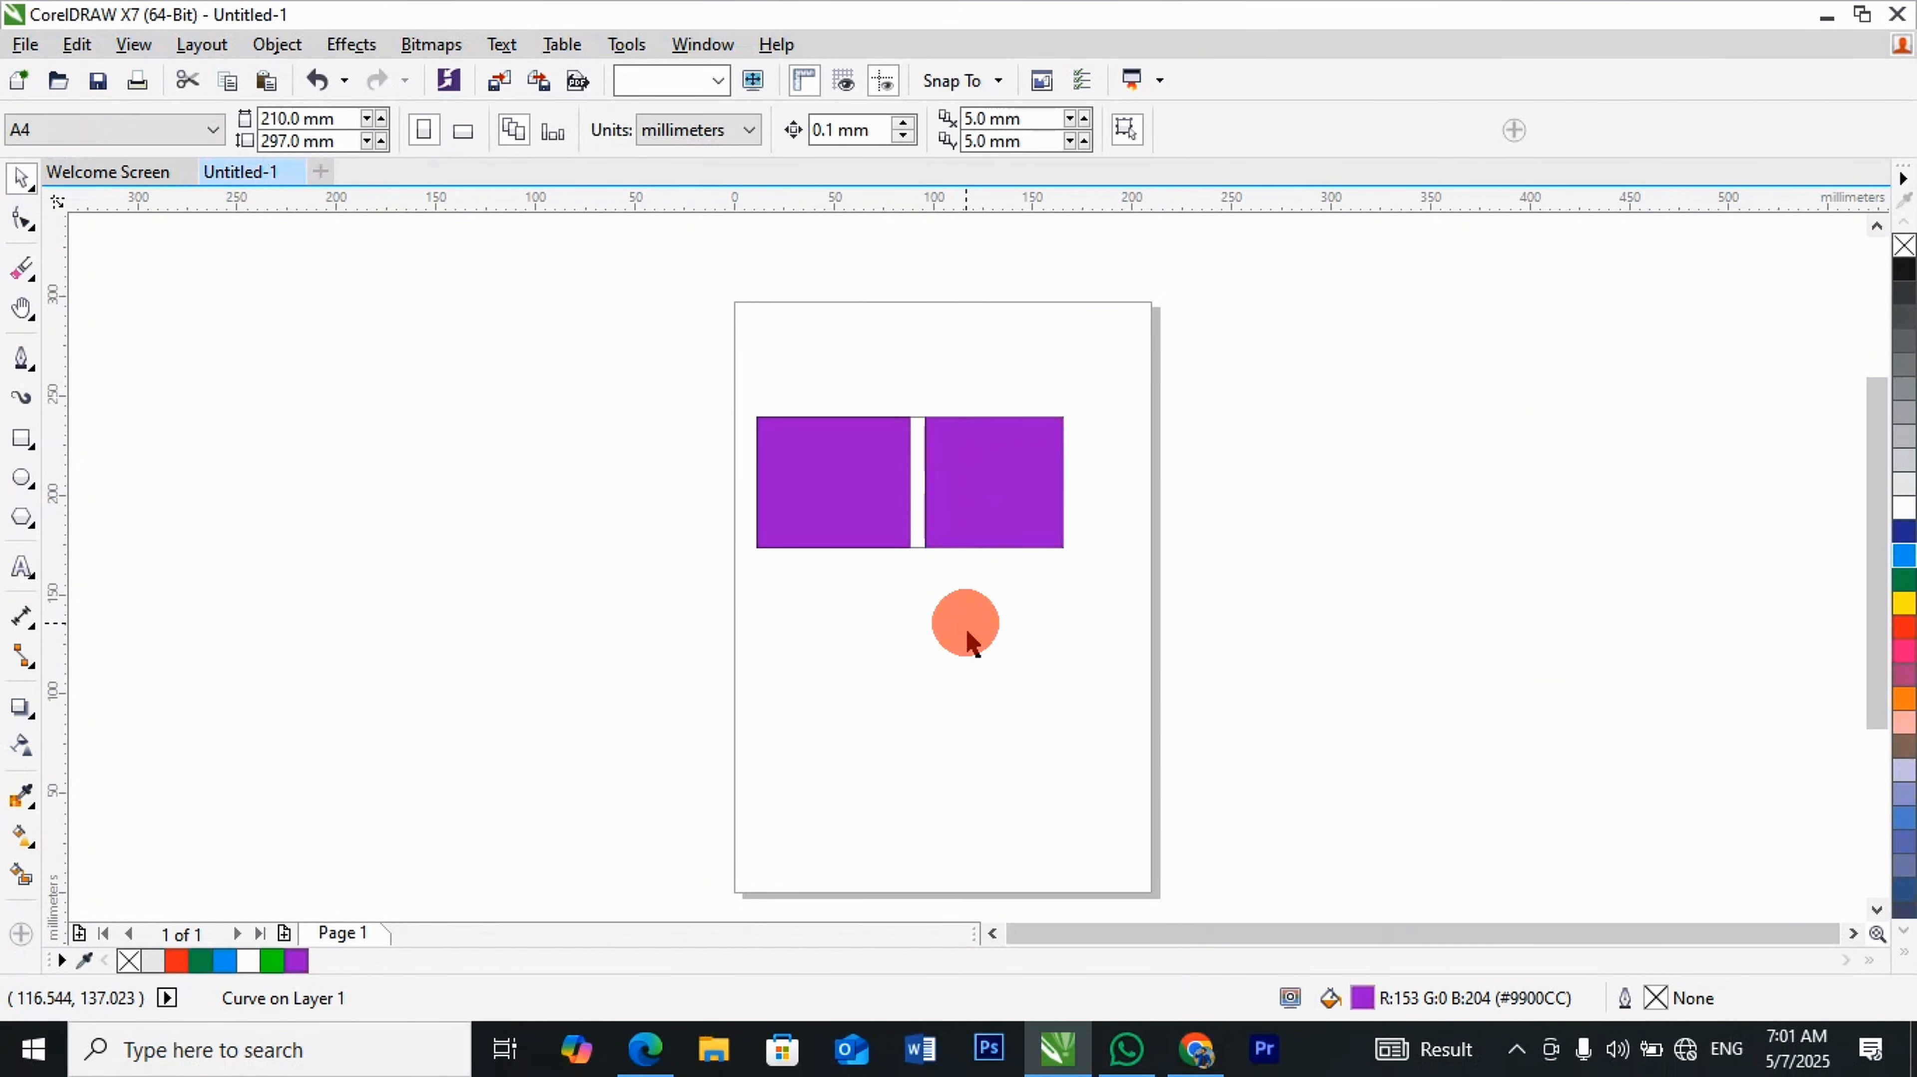
Step: Delete the white-filled piece that shows in the narrow gap between the two purple areas
click(918, 460)
click(932, 677)
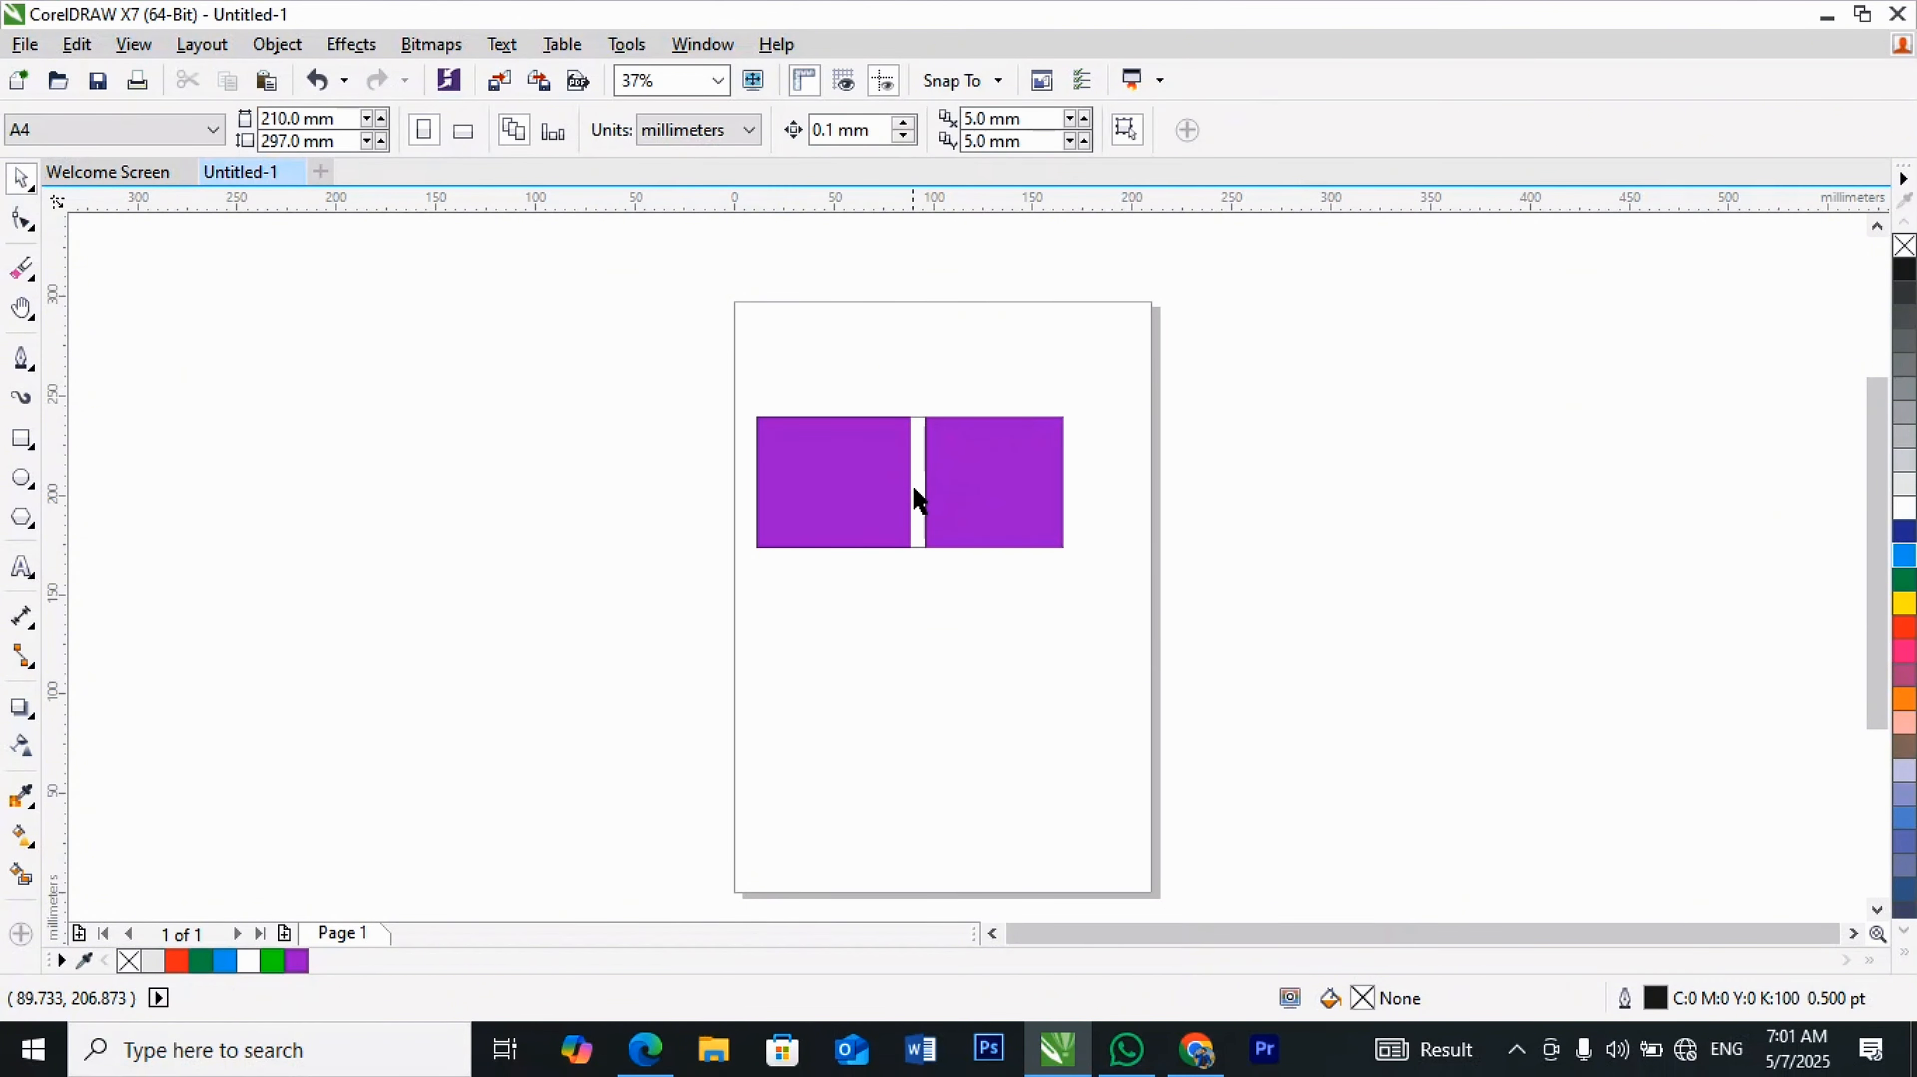
click(911, 539)
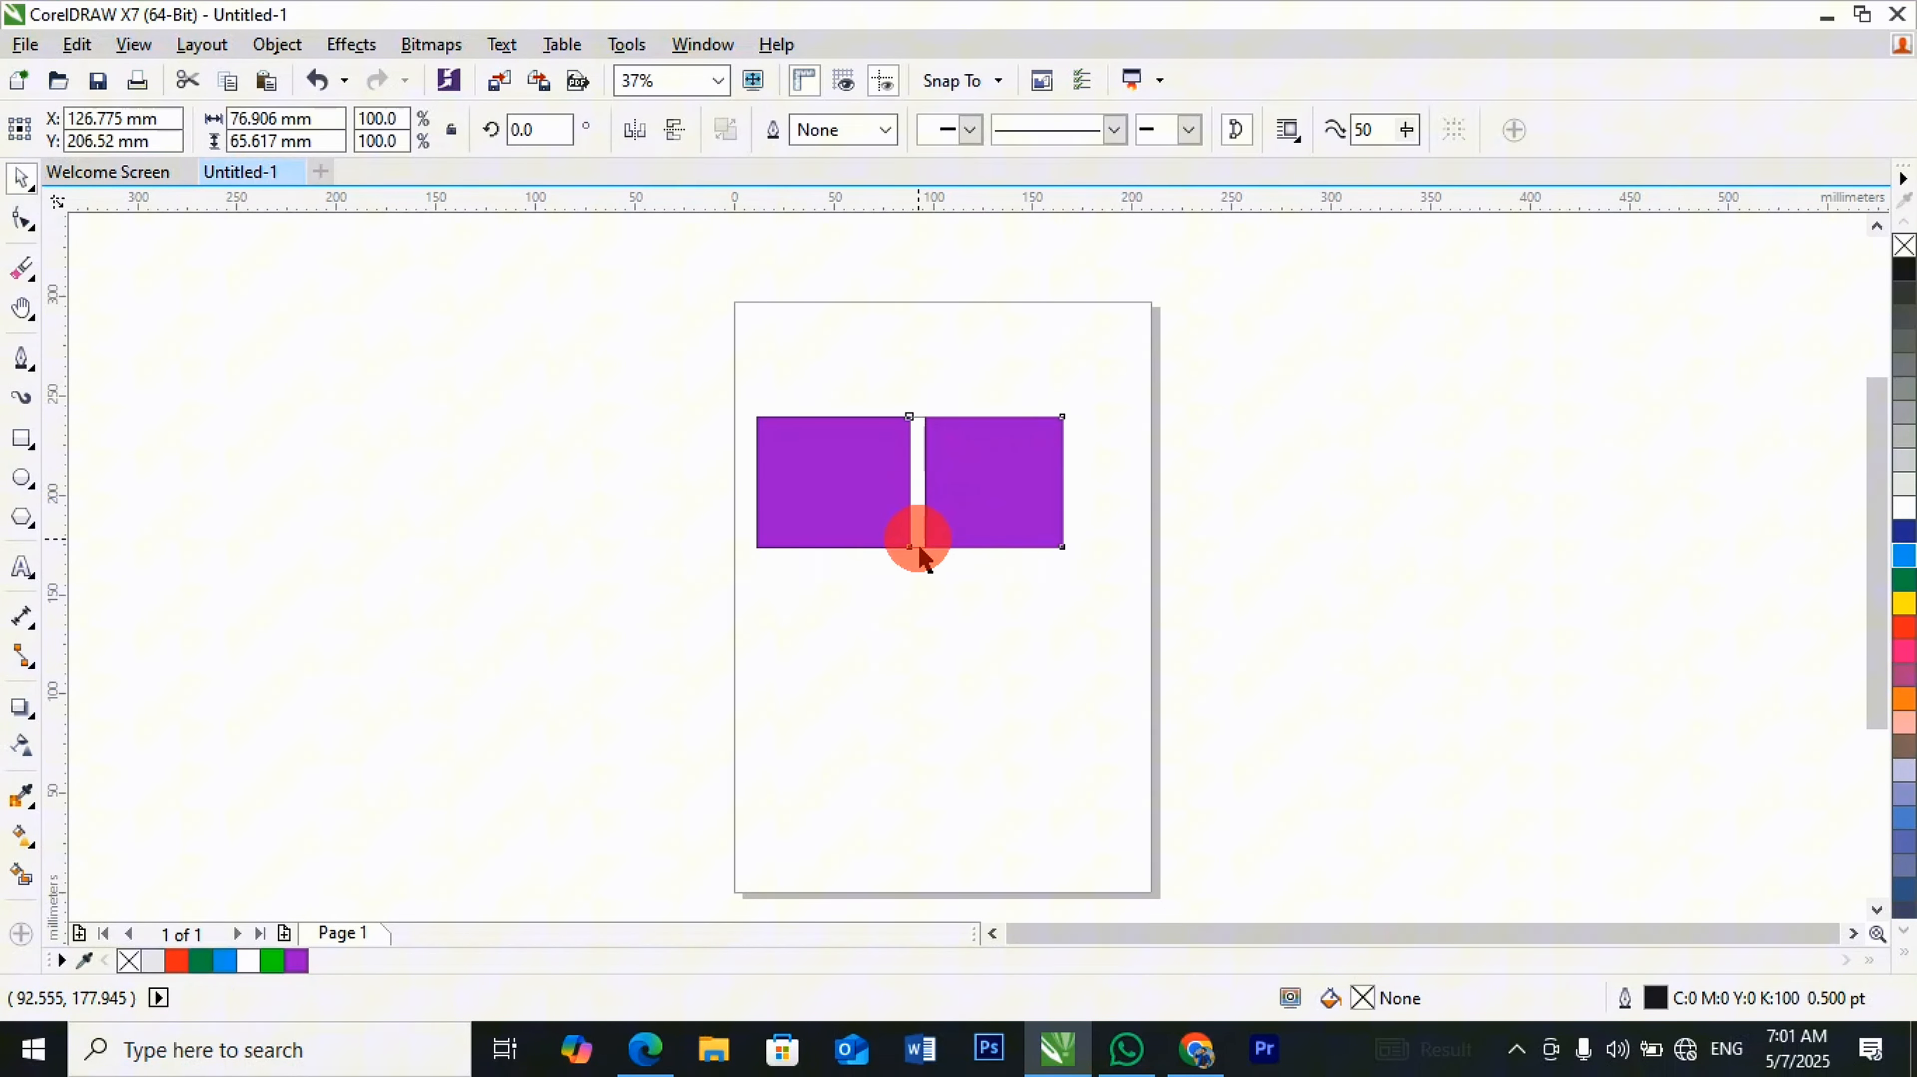
click(924, 612)
scroll(911, 496, up, 5)
click(954, 487)
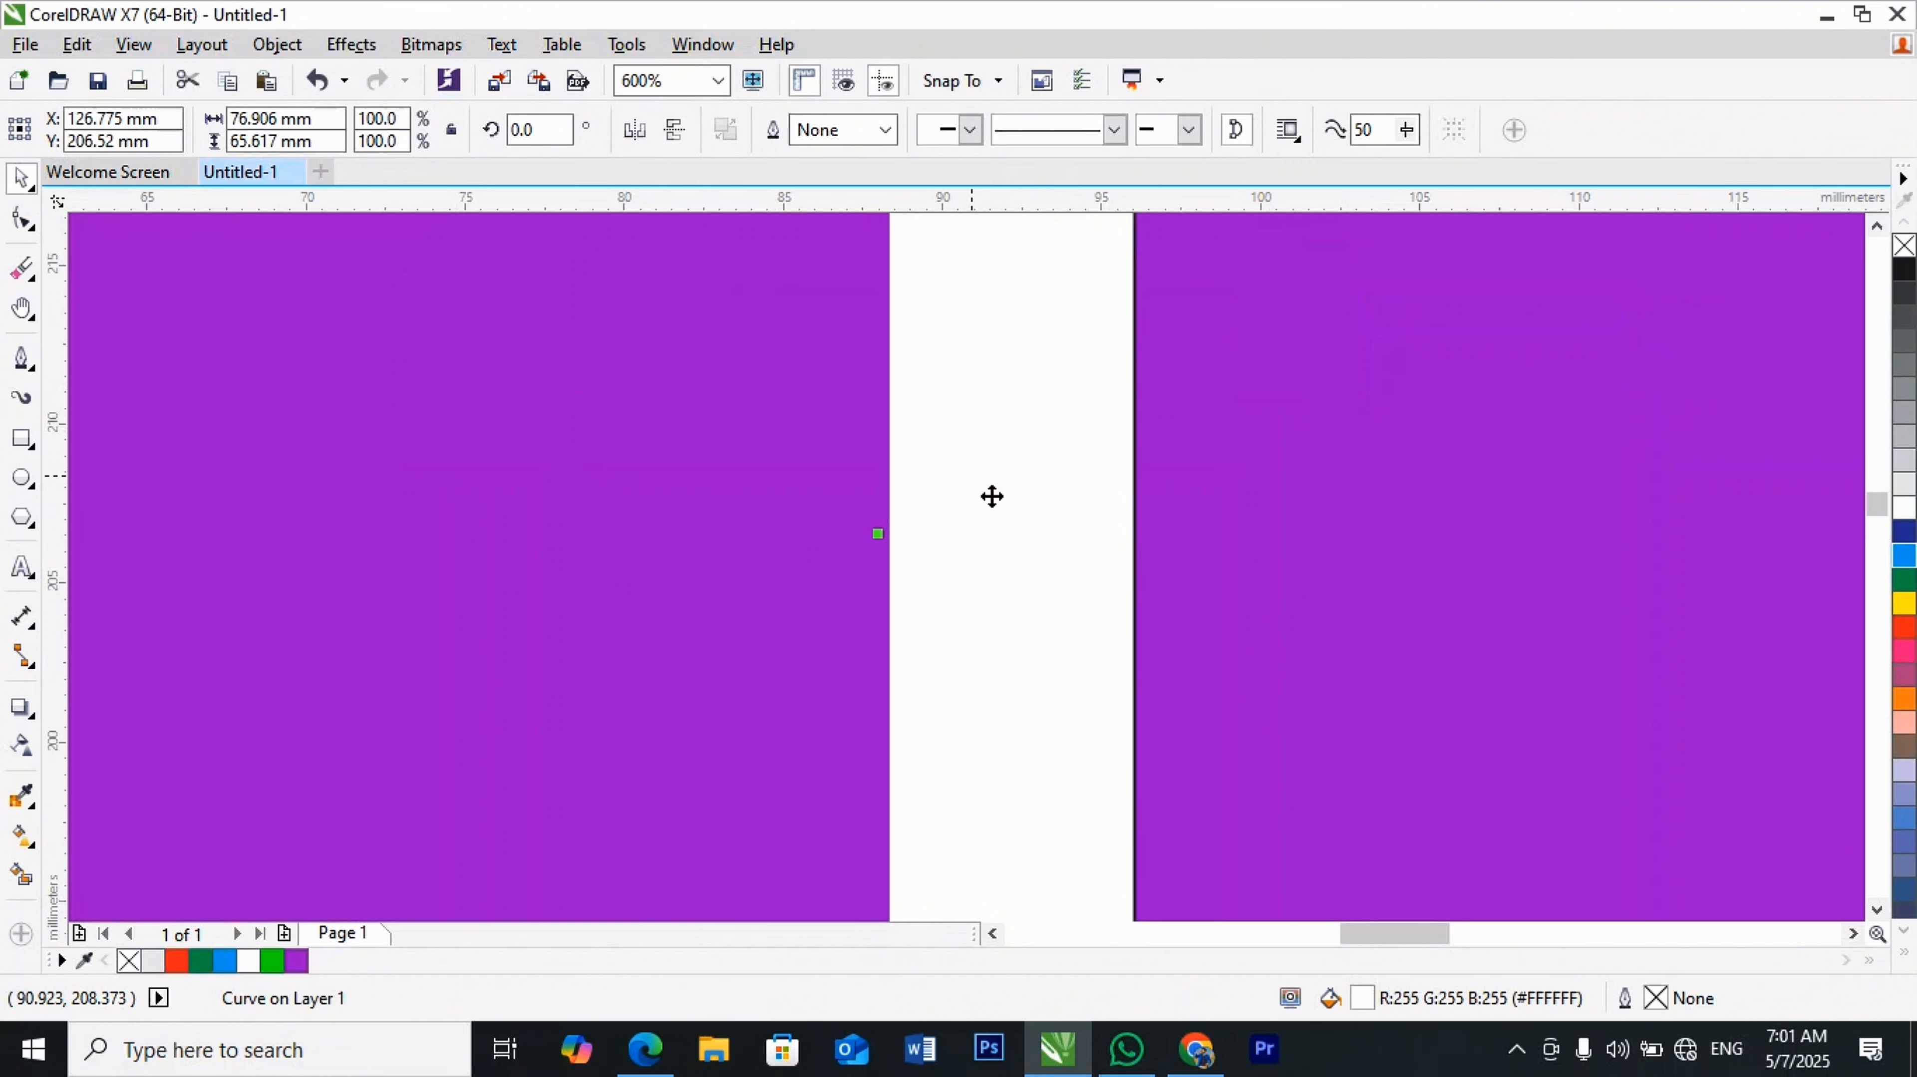
key(Escape)
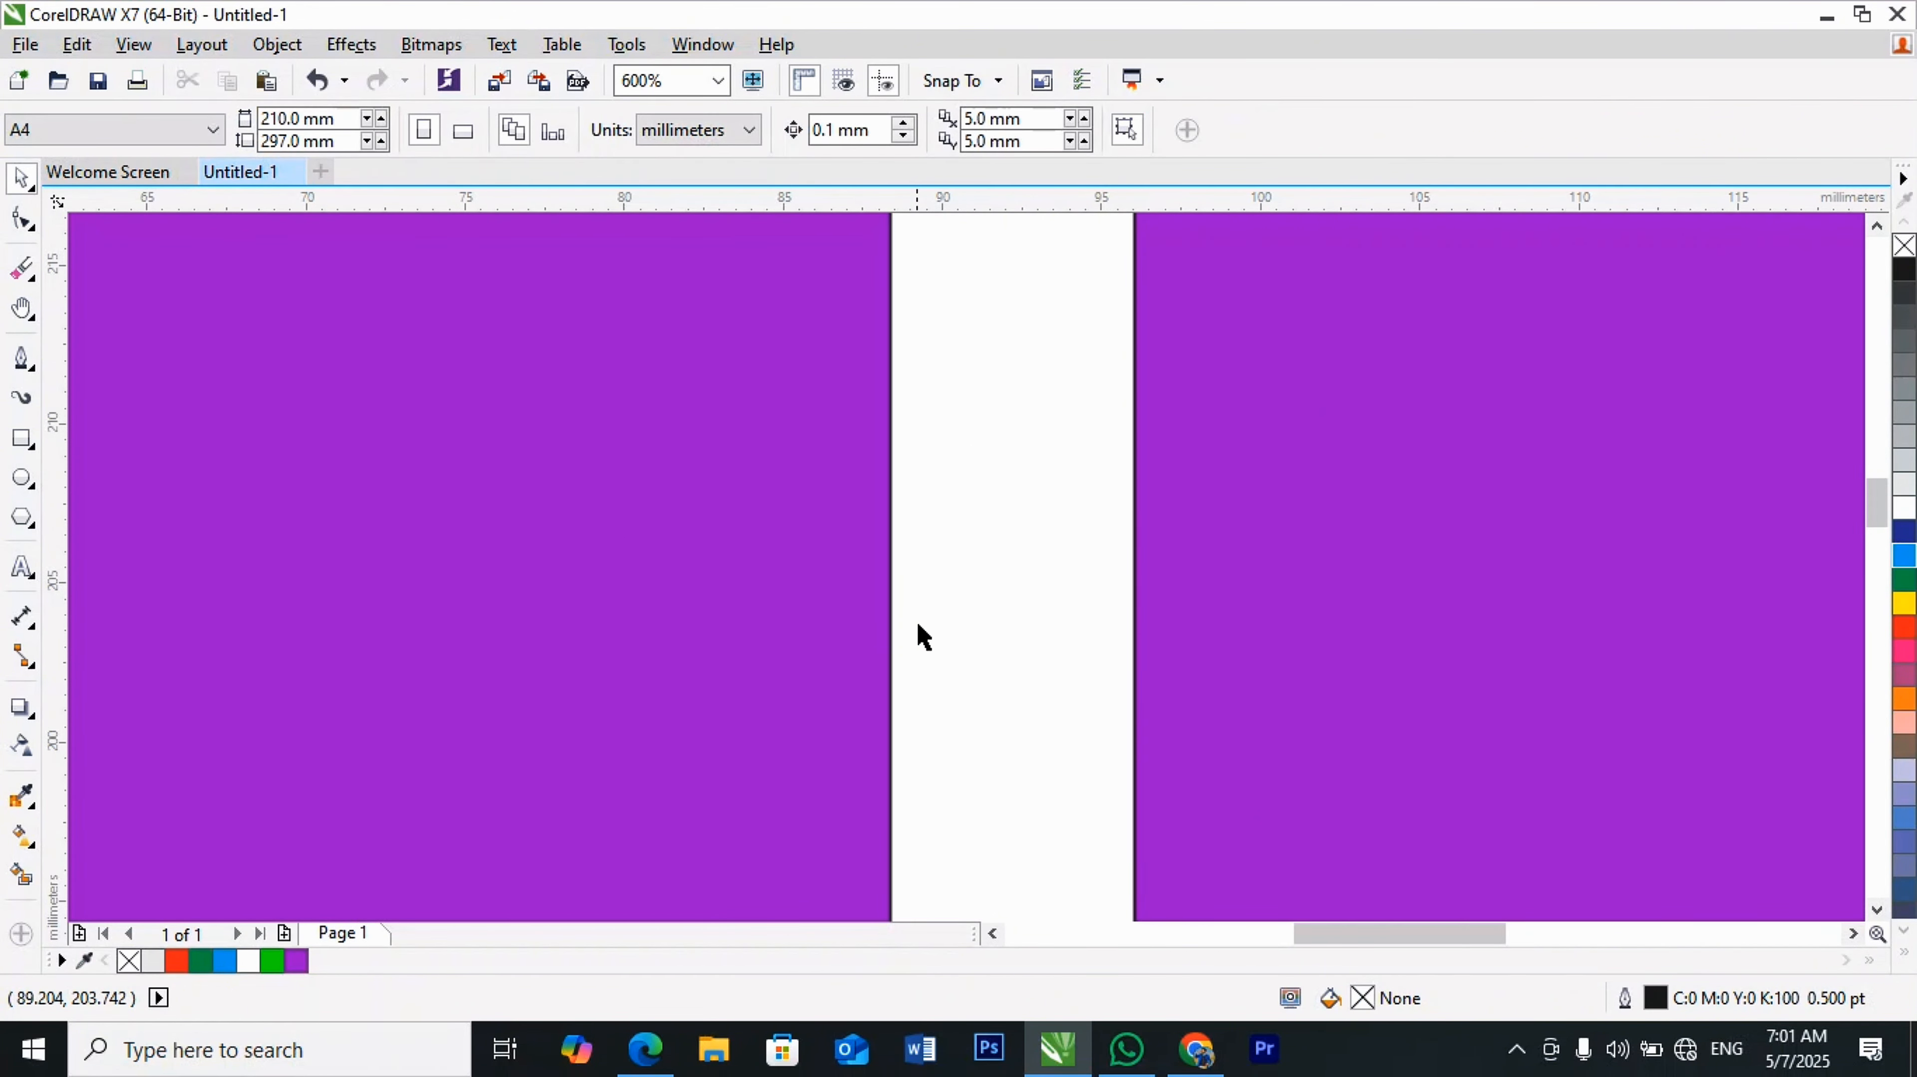
Step: Delete the original rectangle outline that still bridges the gap between the two purple areas
scroll(919, 638, down, 5)
scroll(915, 566, up, 1)
scroll(909, 588, up, 1)
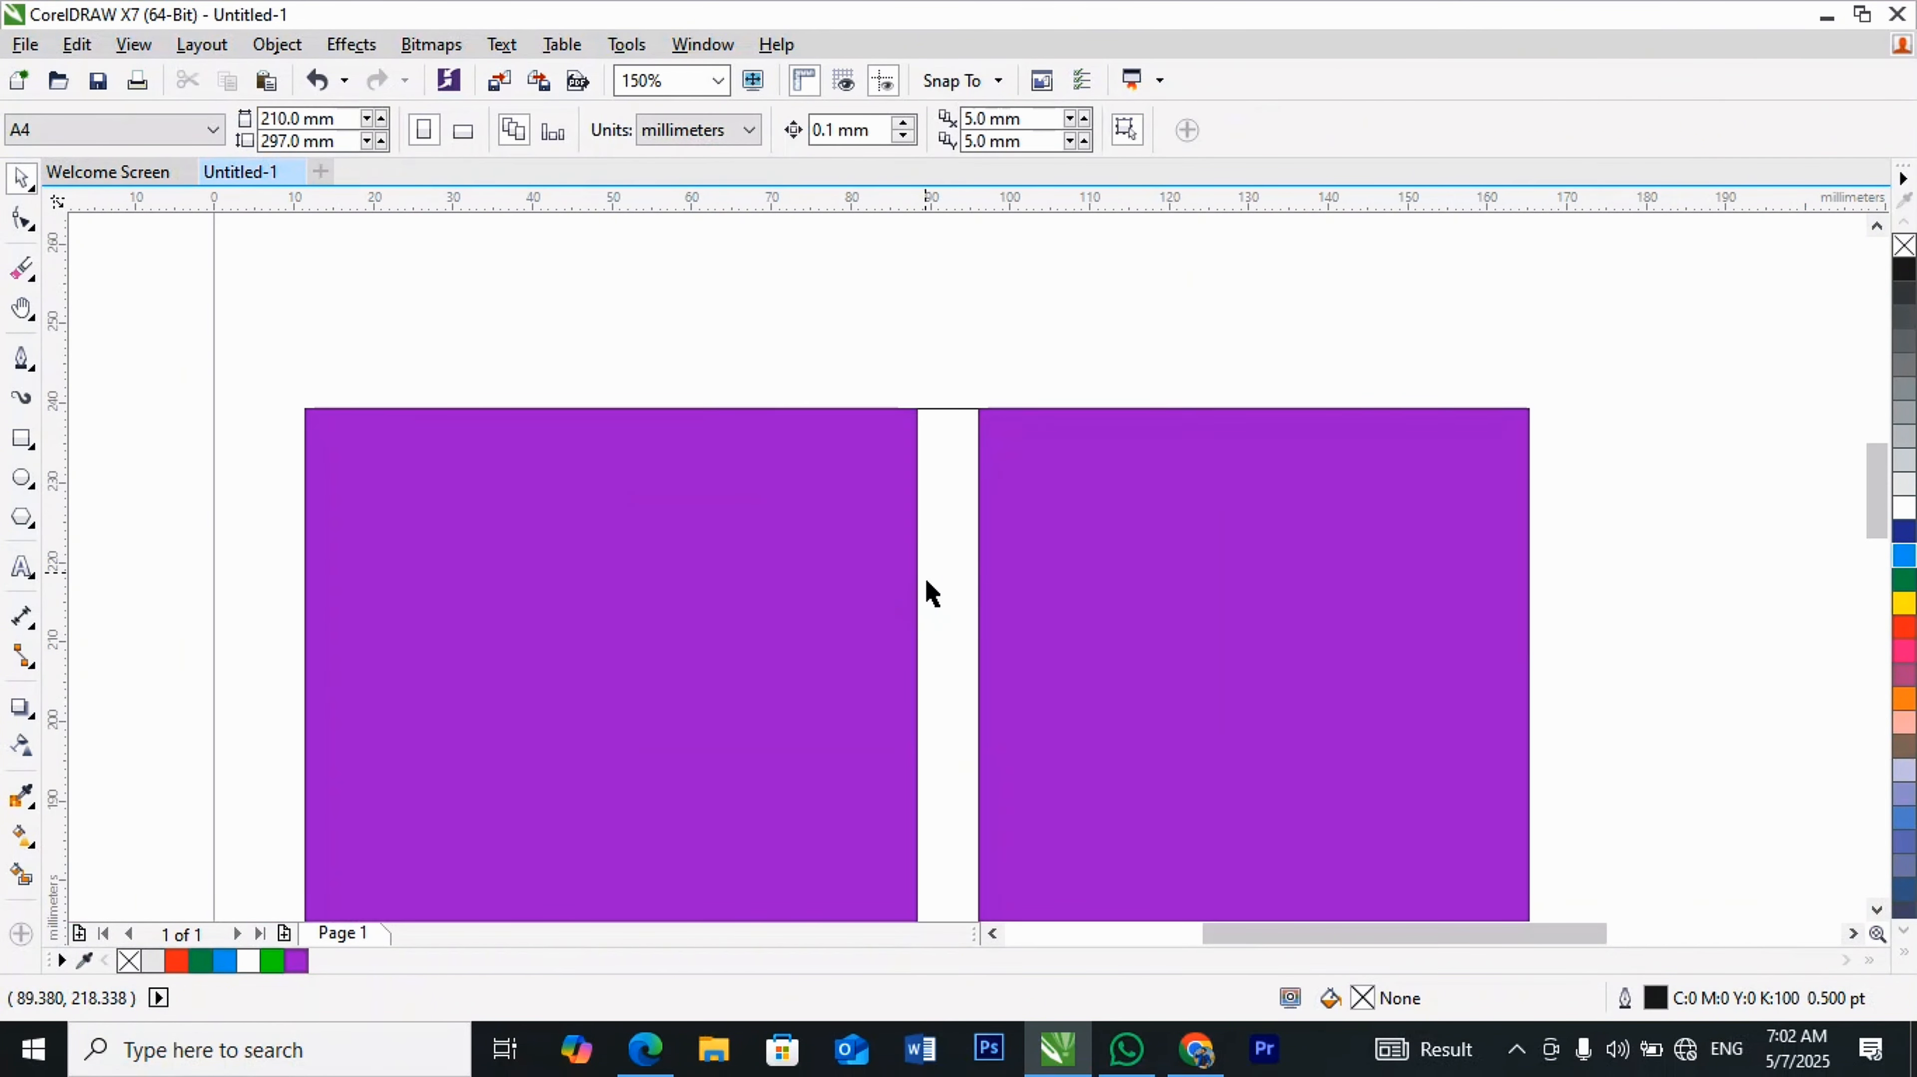
click(947, 412)
click(956, 442)
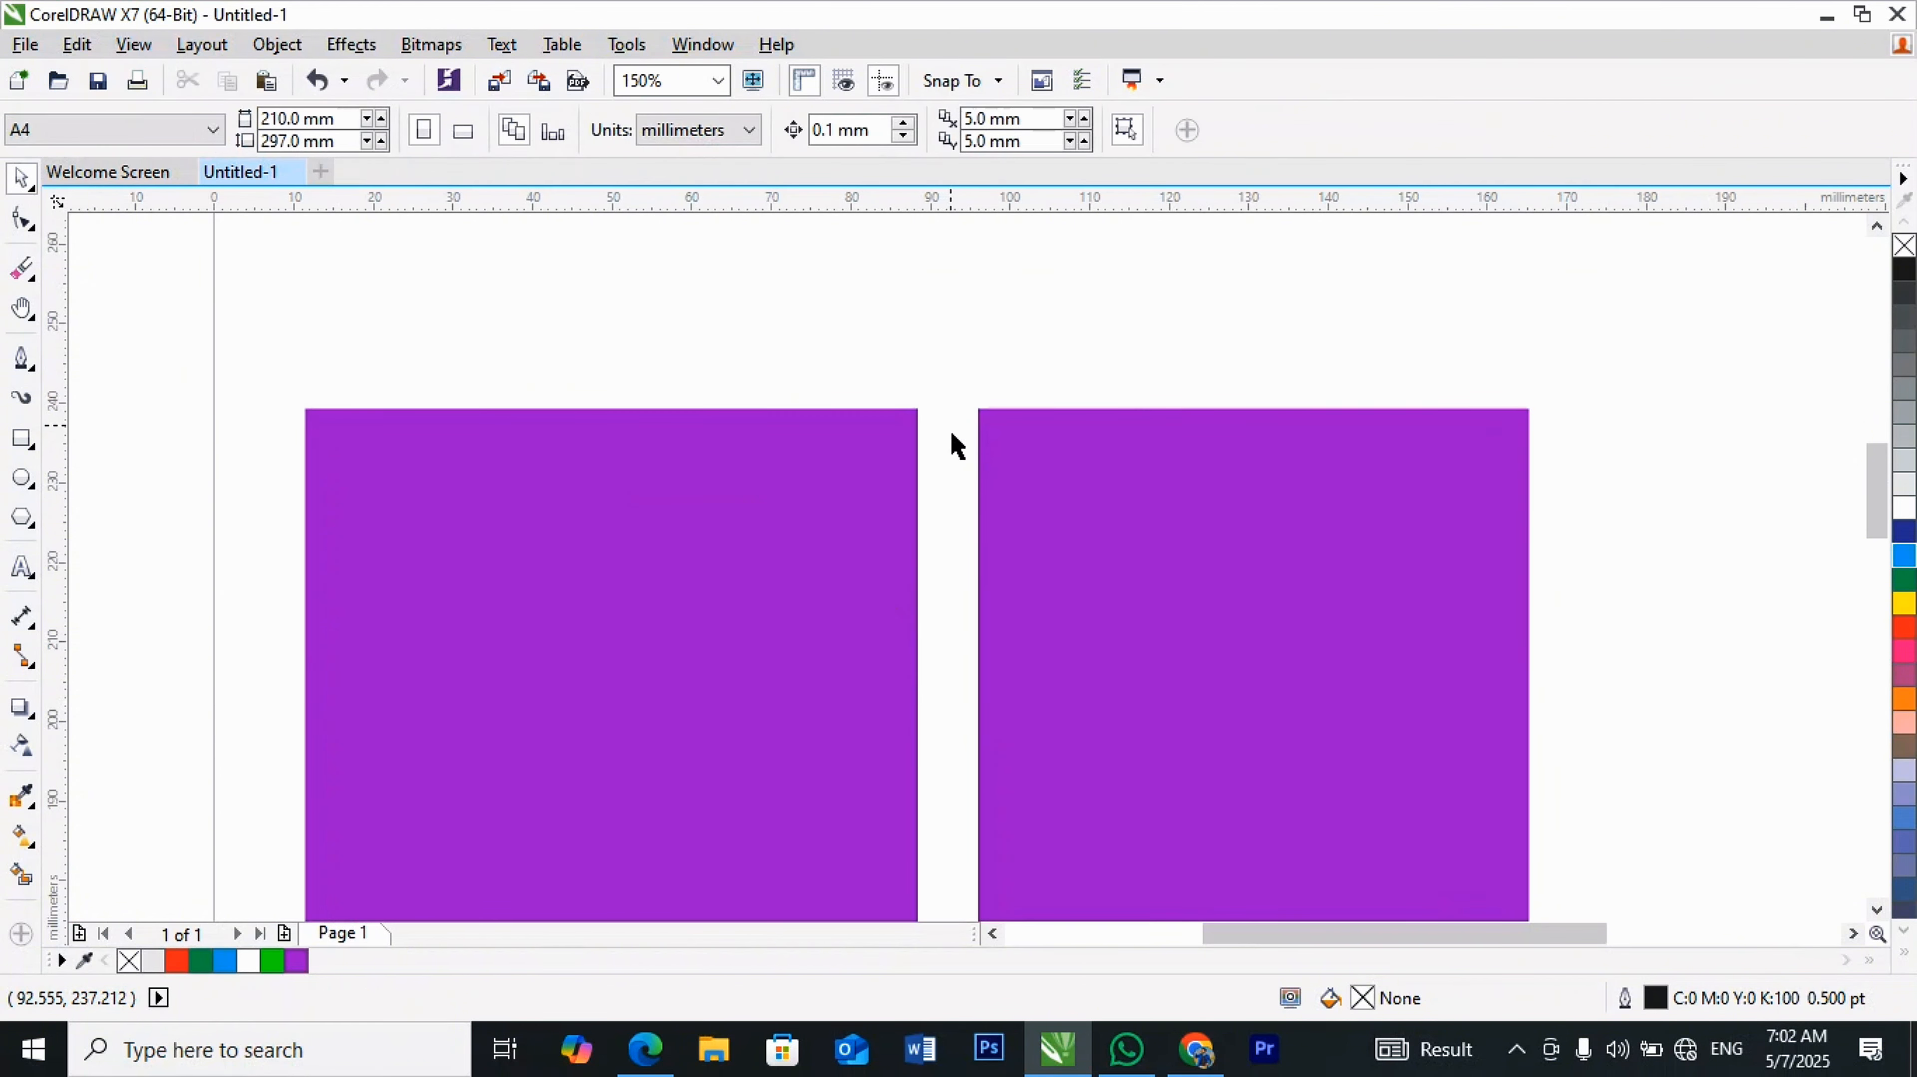
scroll(1027, 573, down, 2)
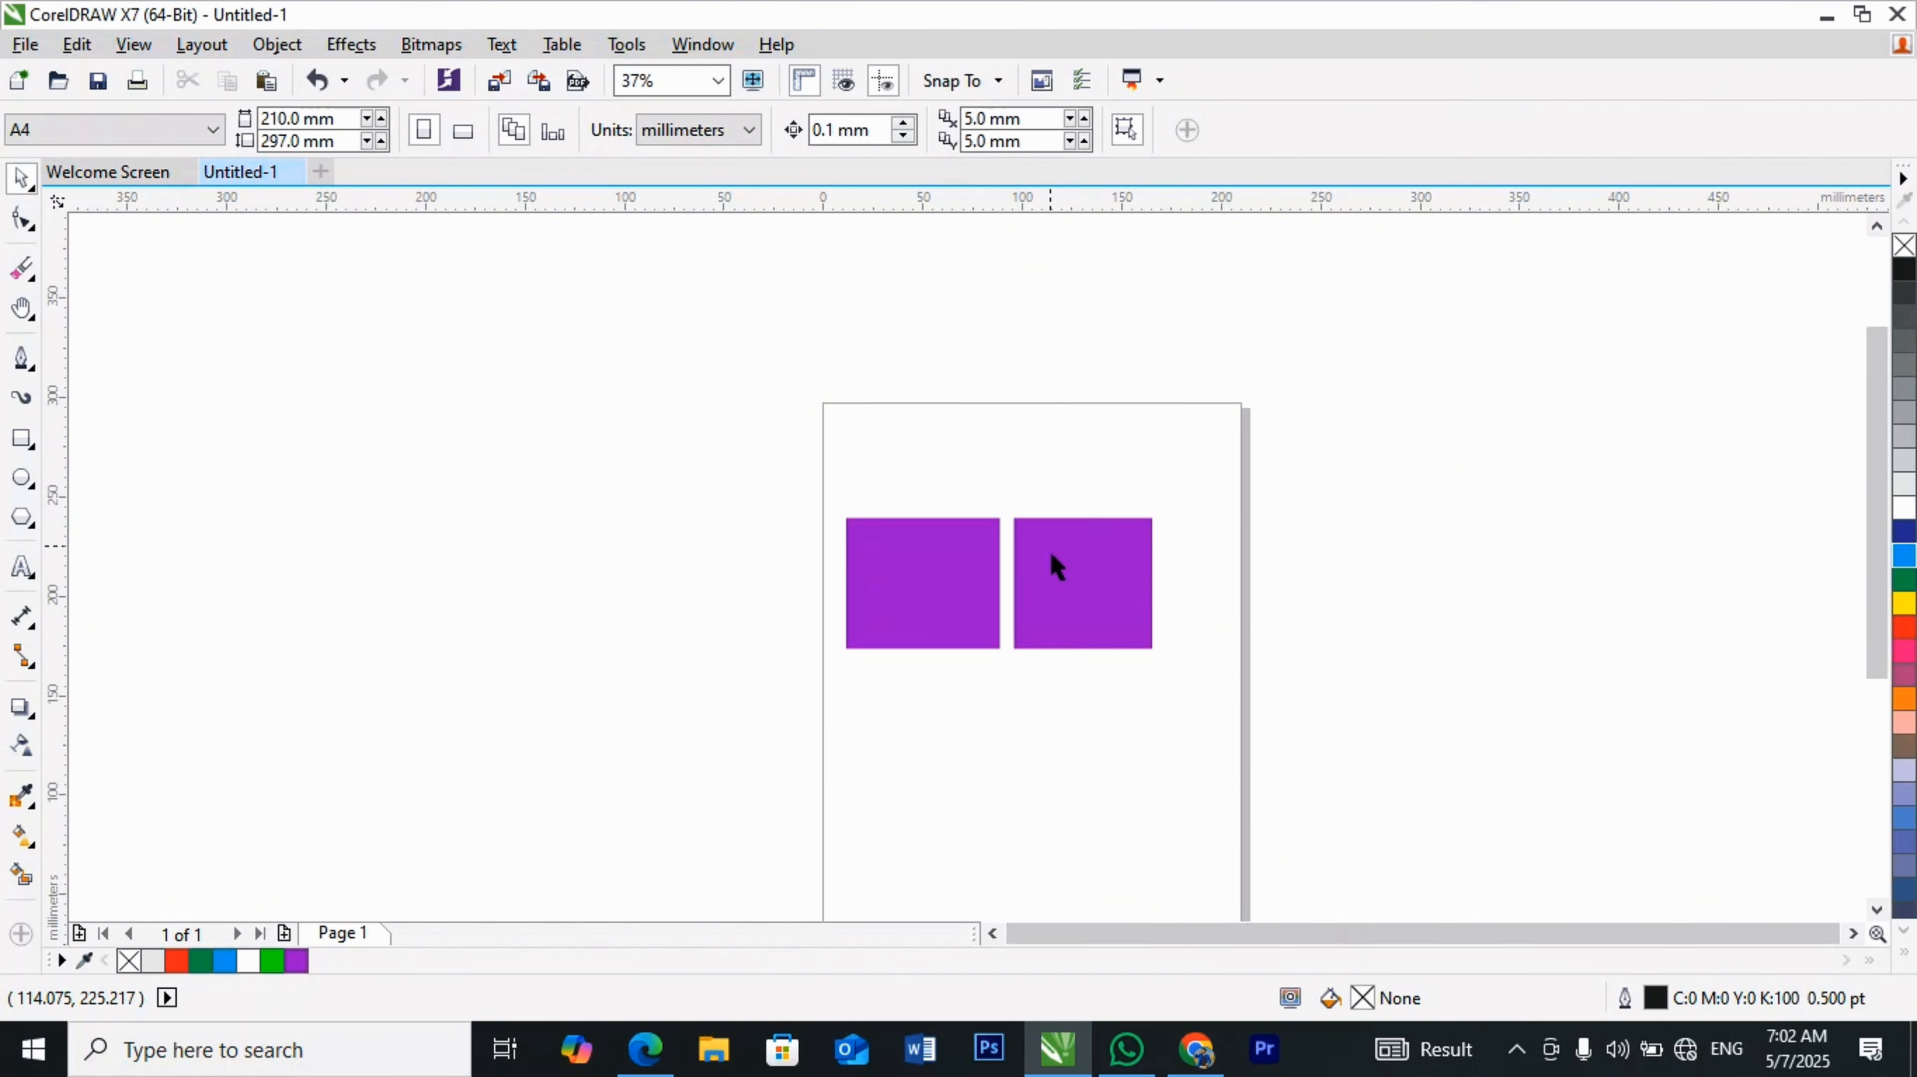
Step: Undo the deletions, the Smart Fills, the dividing Pen lines and the rectangle itself
drag(739, 458, 1442, 789)
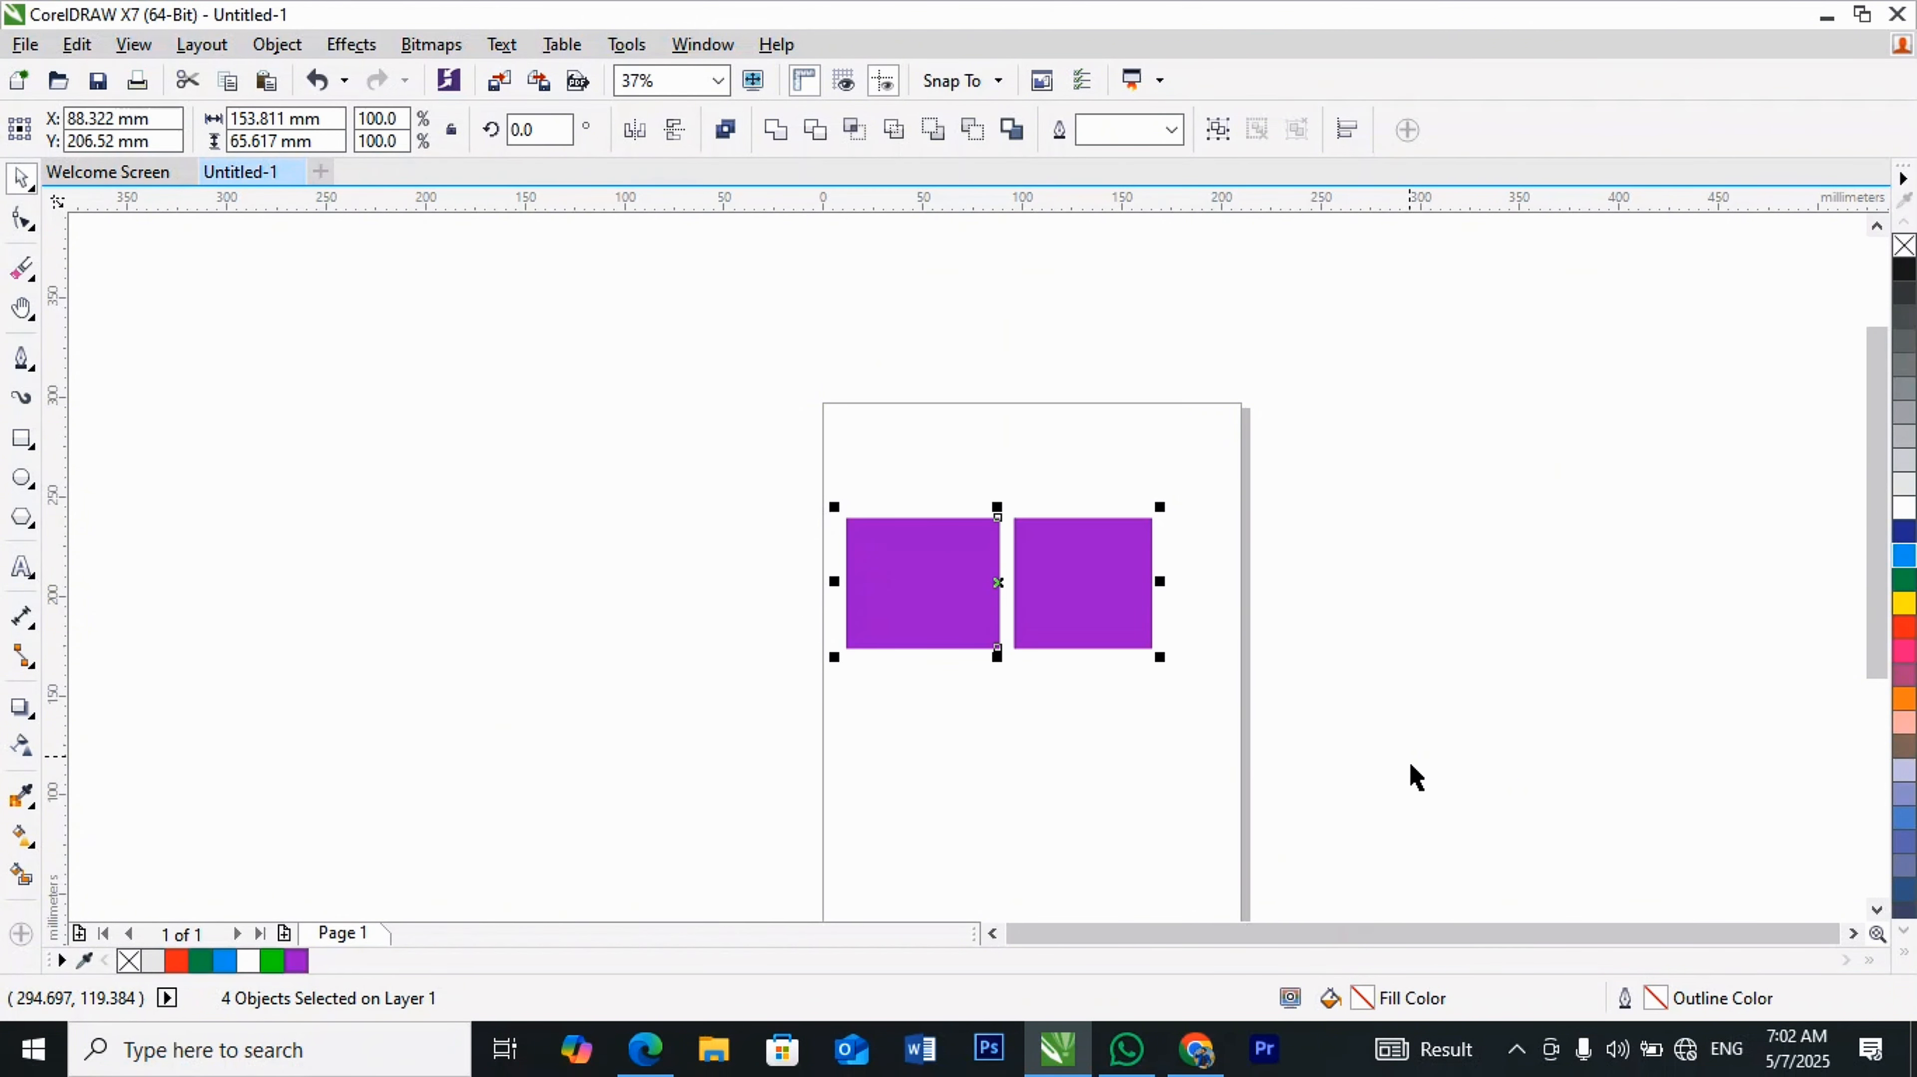
key(ctrl+z)
key(ctrl+z)
key(ctrl+z)
key(ctrl+z)
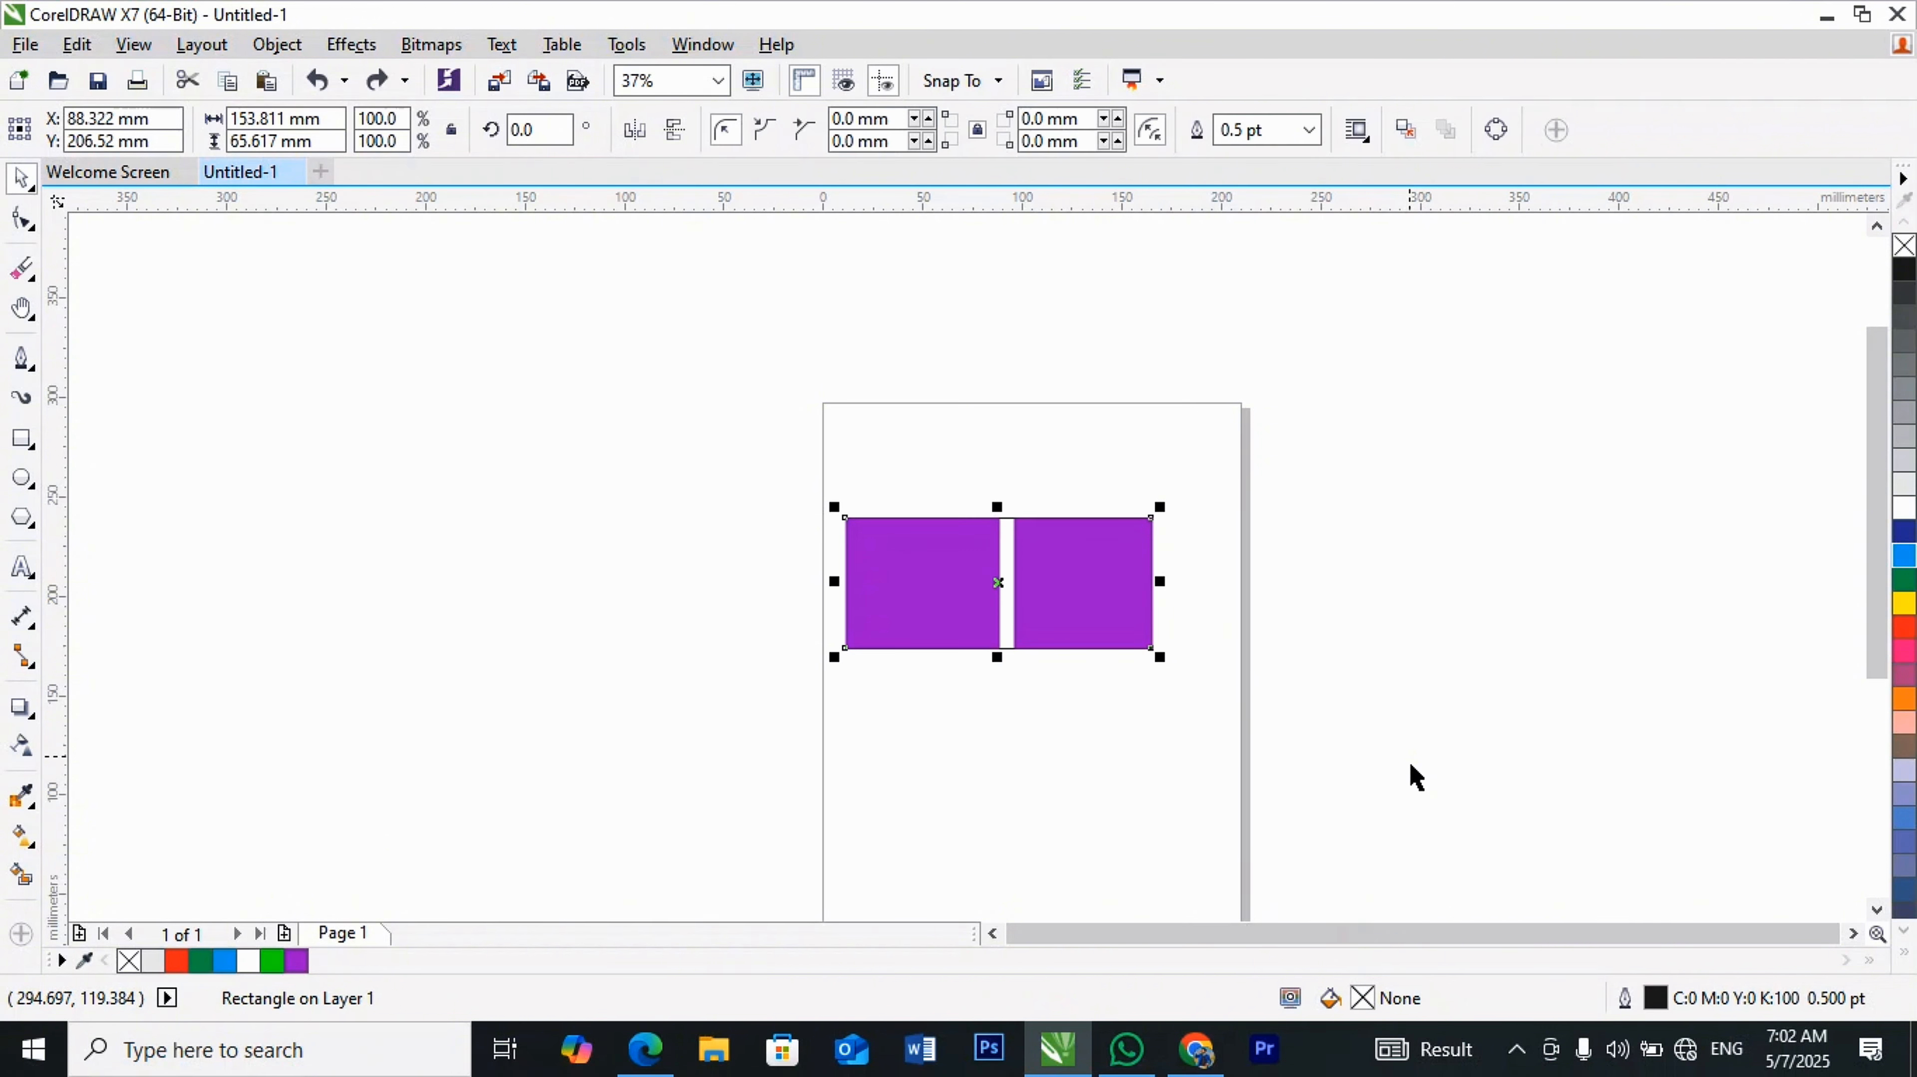
key(ctrl+z)
key(ctrl+z)
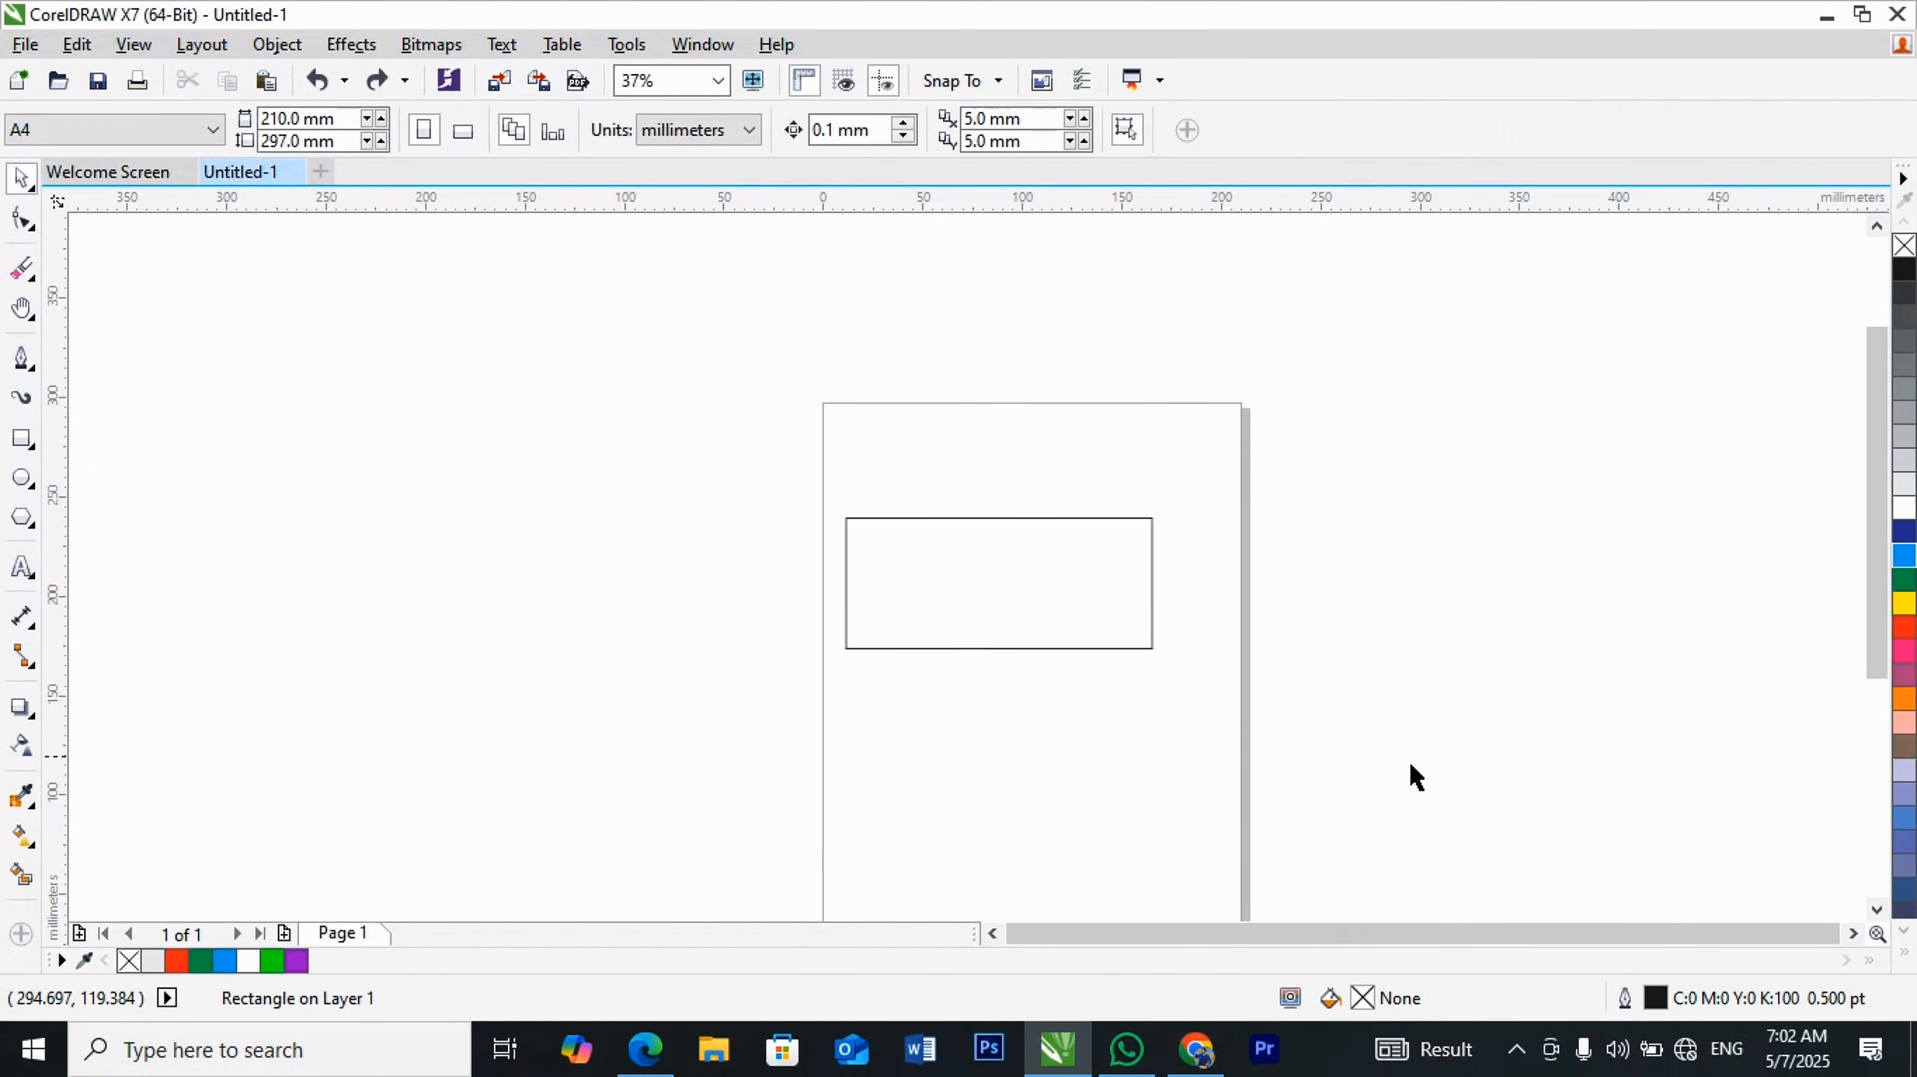
Step: Draw a wavy open B-Spline curve about 2222 by 640 mm, starting on the page, looping past its right side and ending far beyond its upper left
click(28, 365)
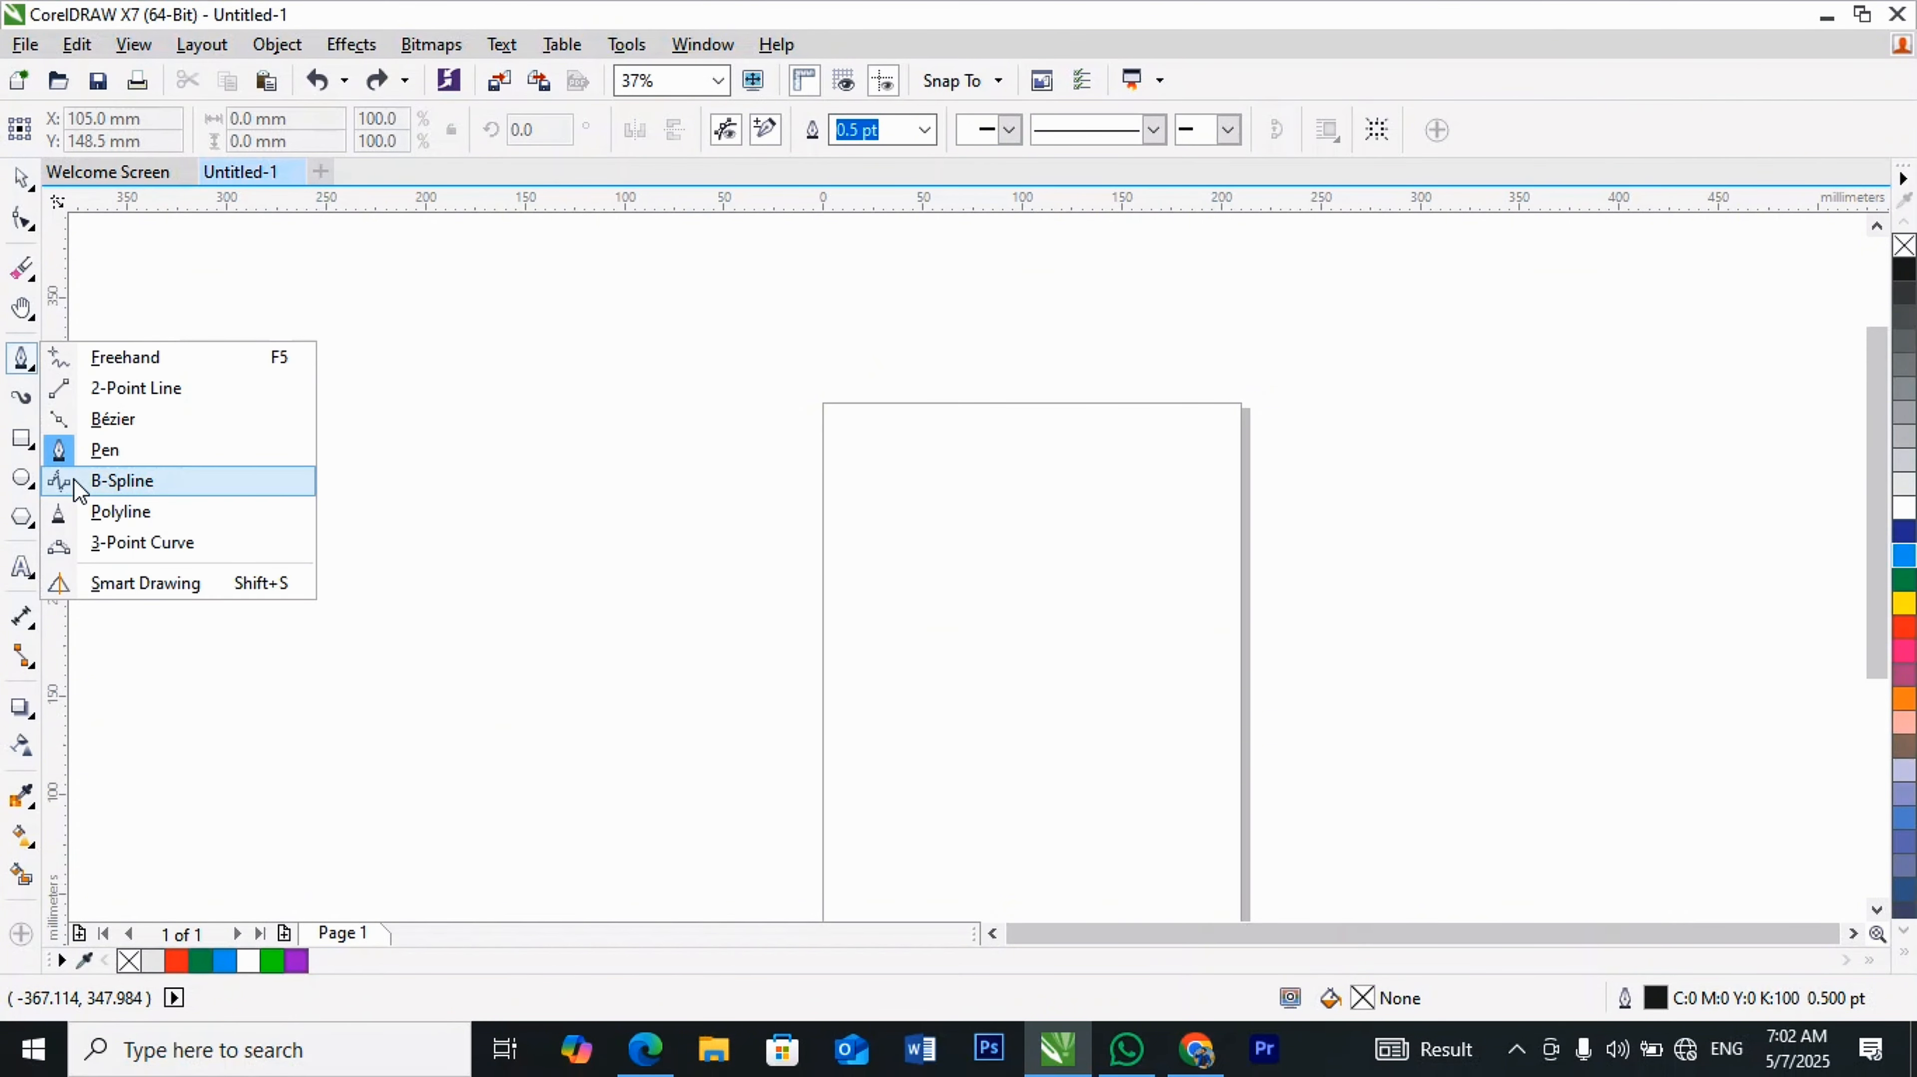
click(81, 492)
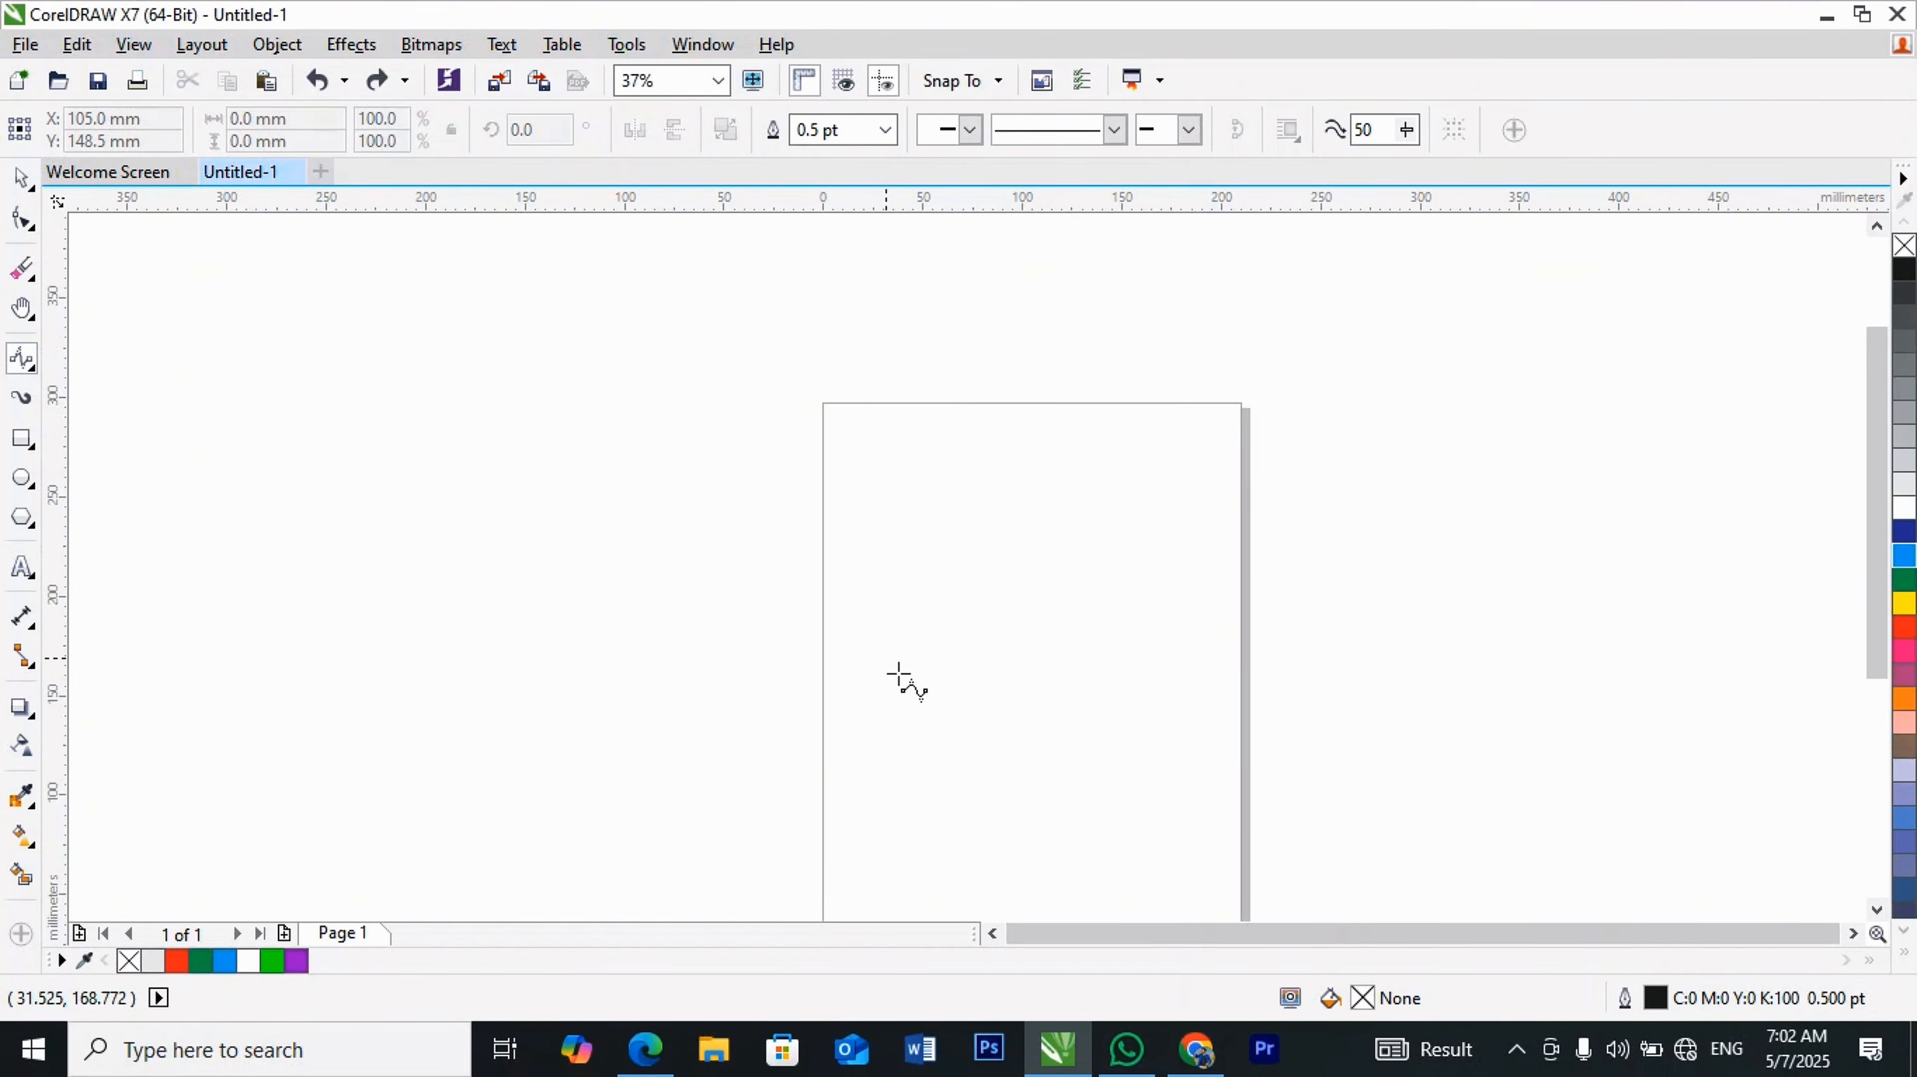
click(903, 710)
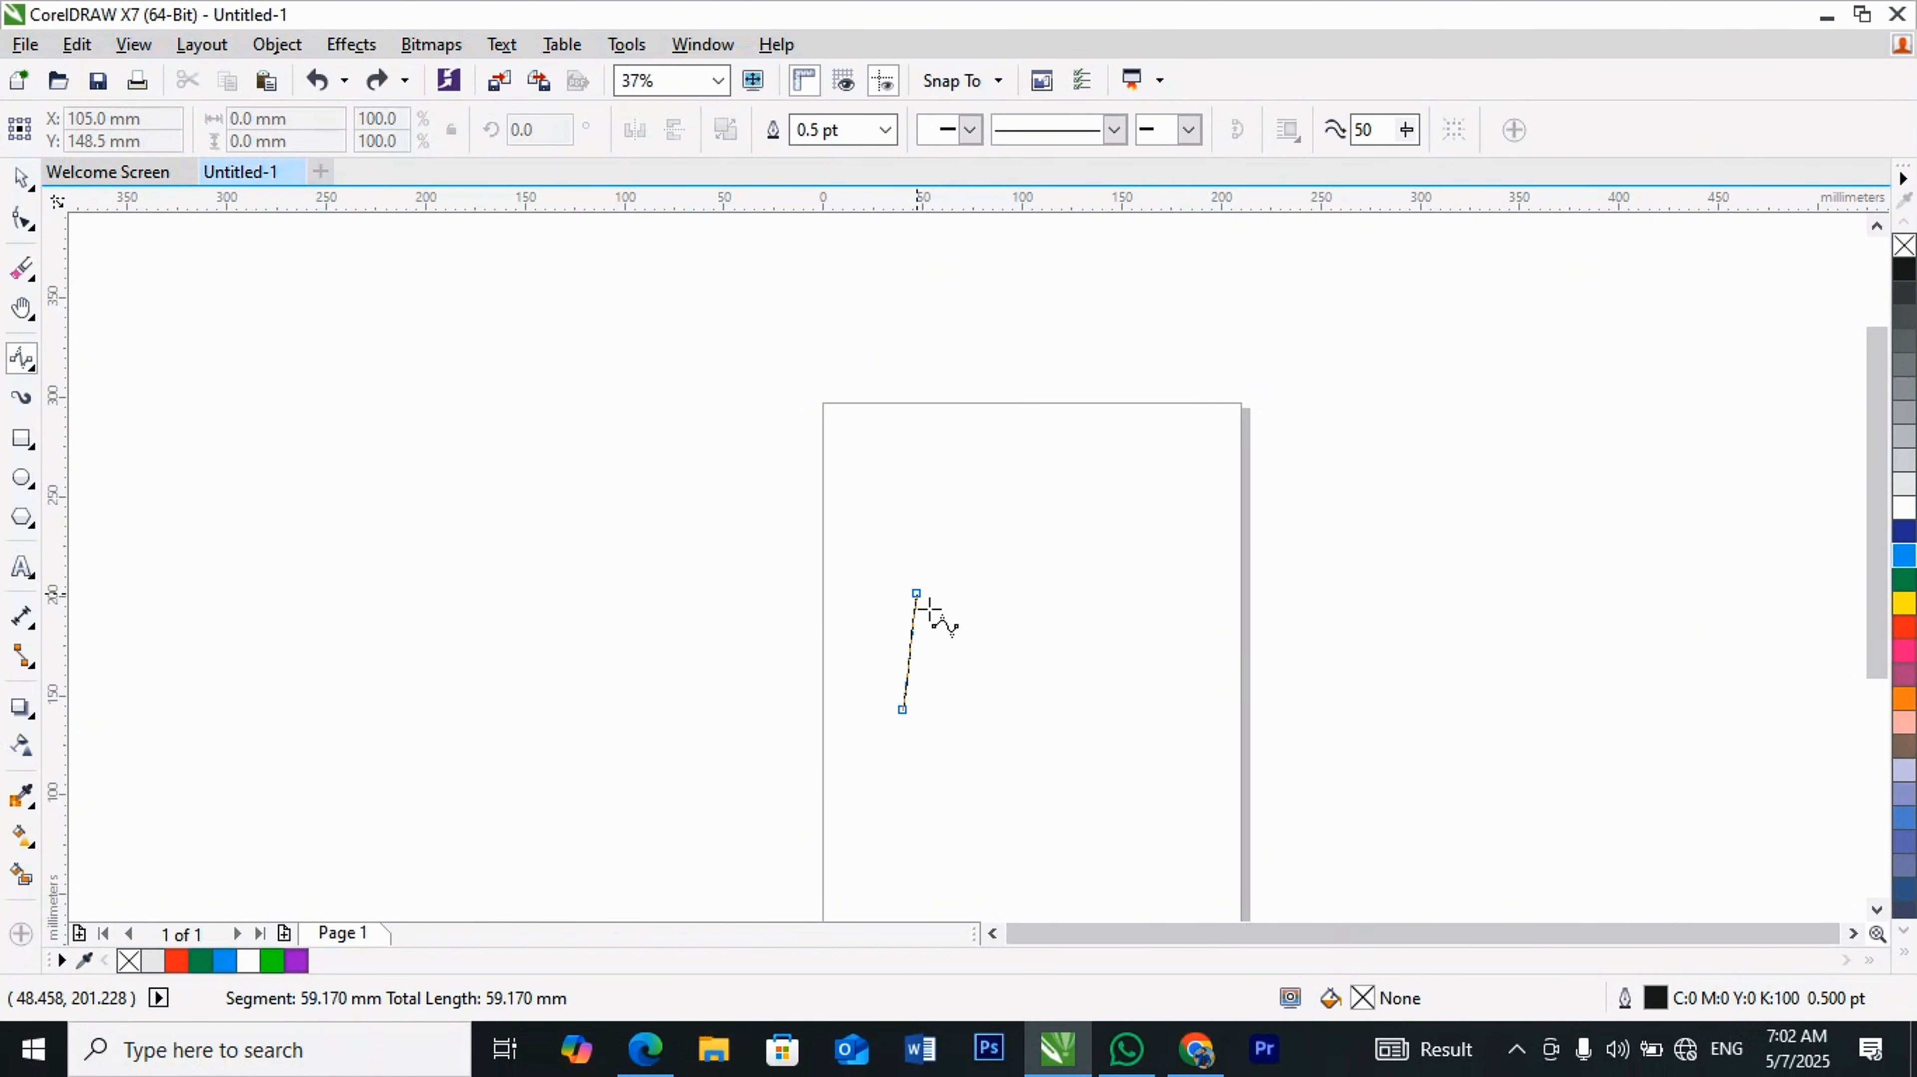
click(916, 594)
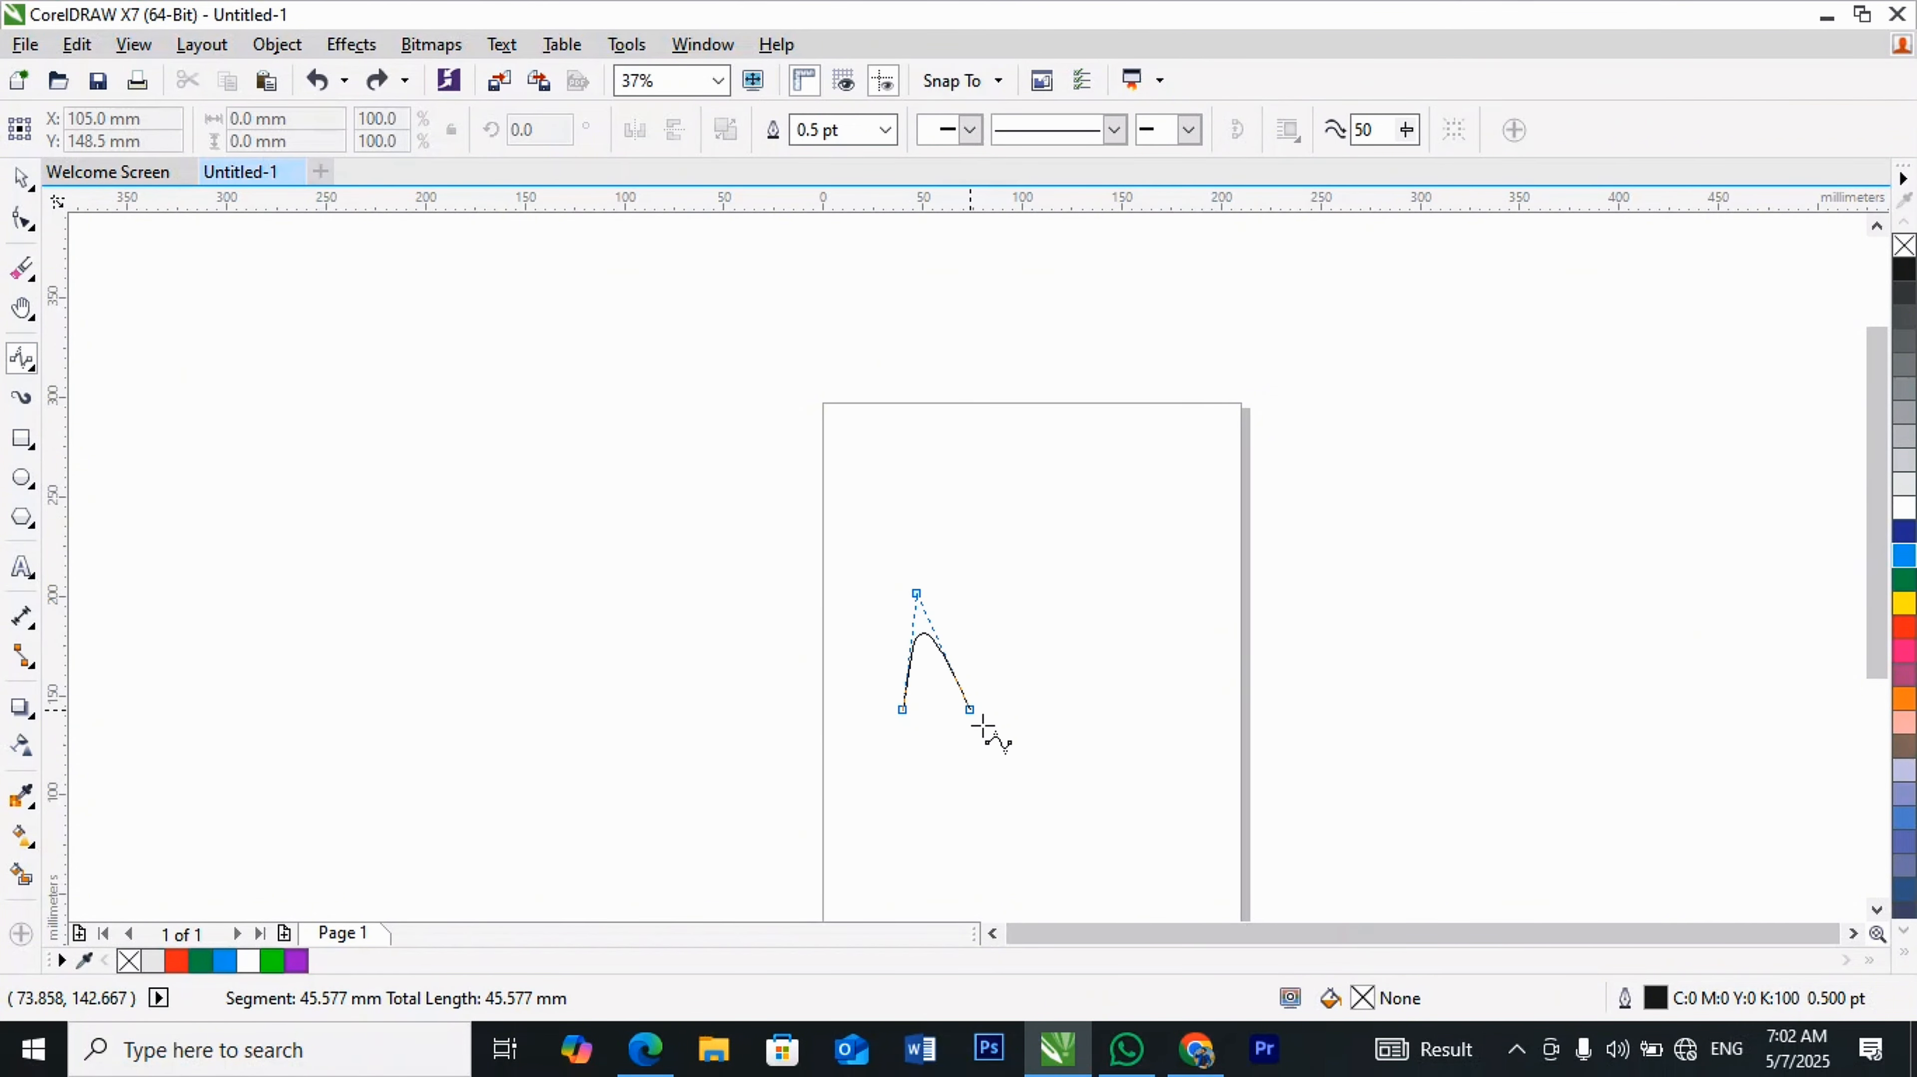
click(970, 709)
click(970, 544)
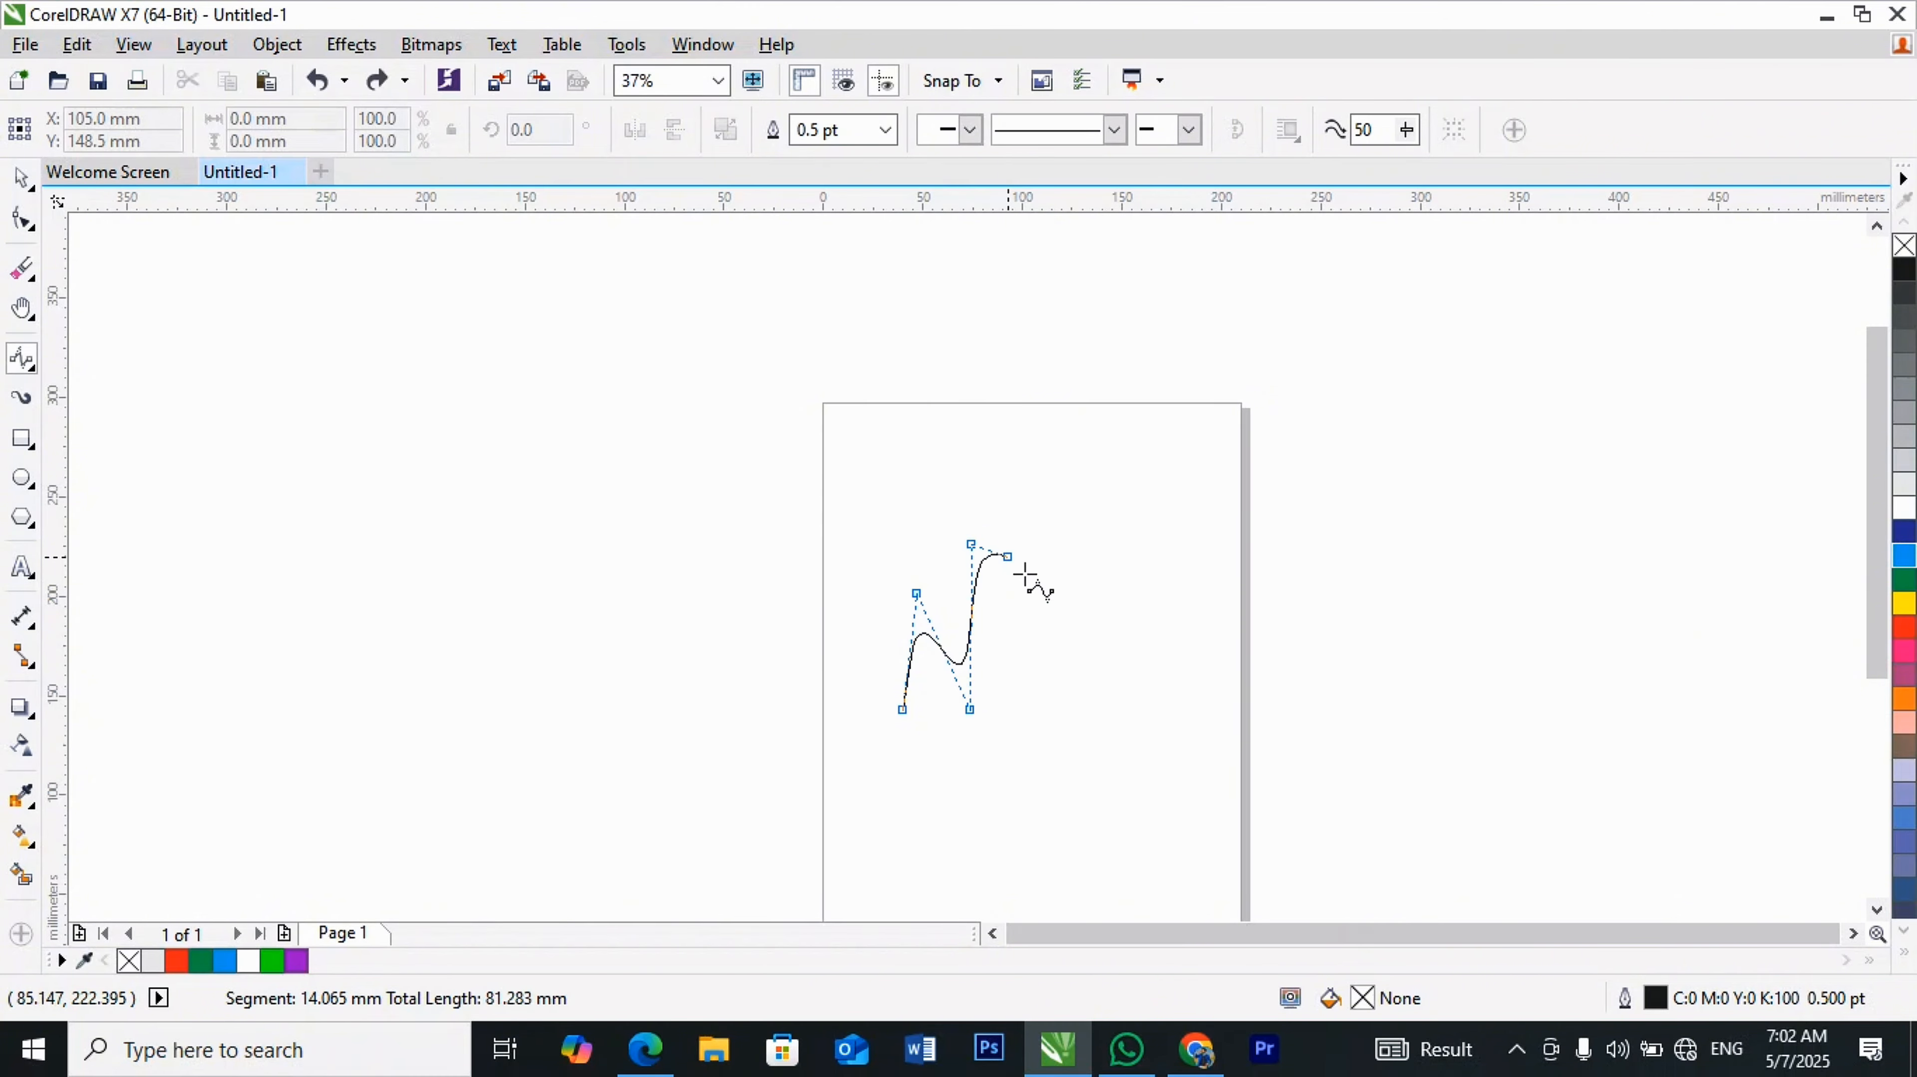
click(1129, 583)
click(1142, 489)
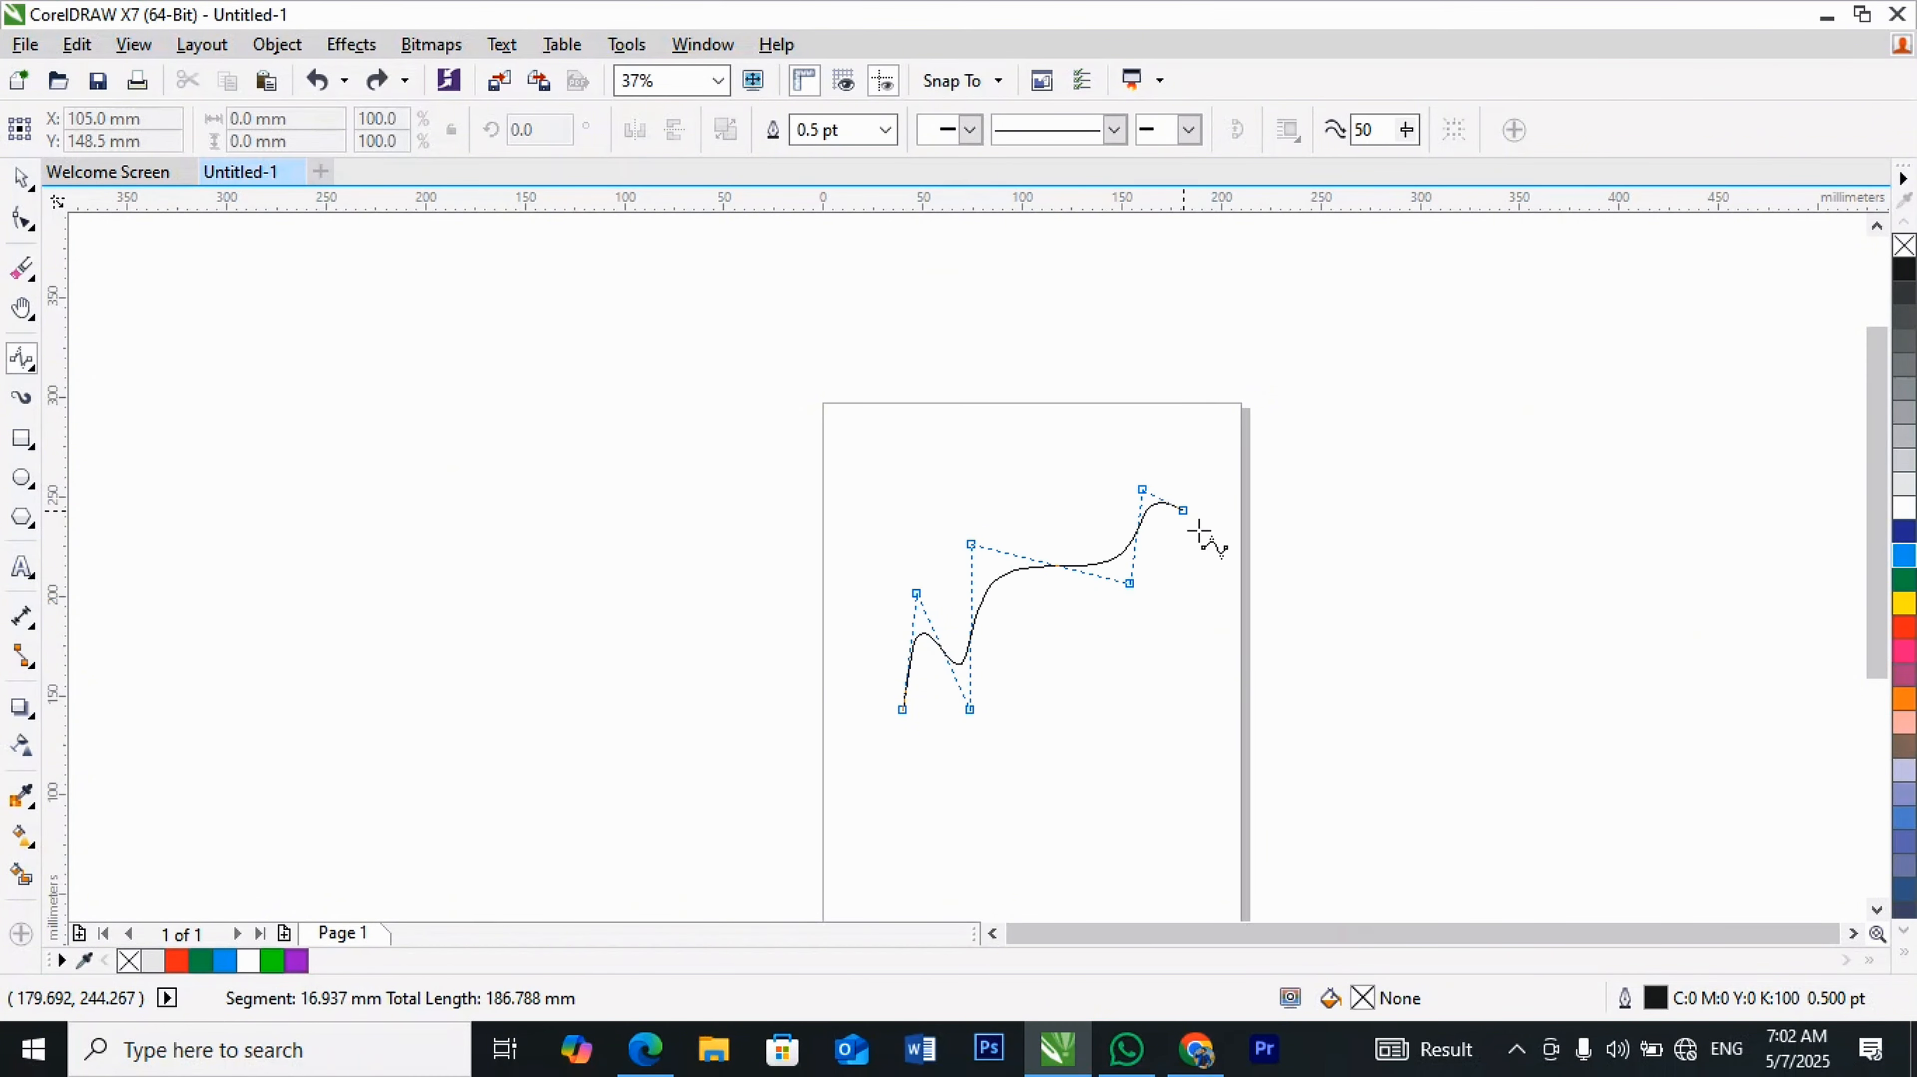
click(1238, 531)
click(1319, 371)
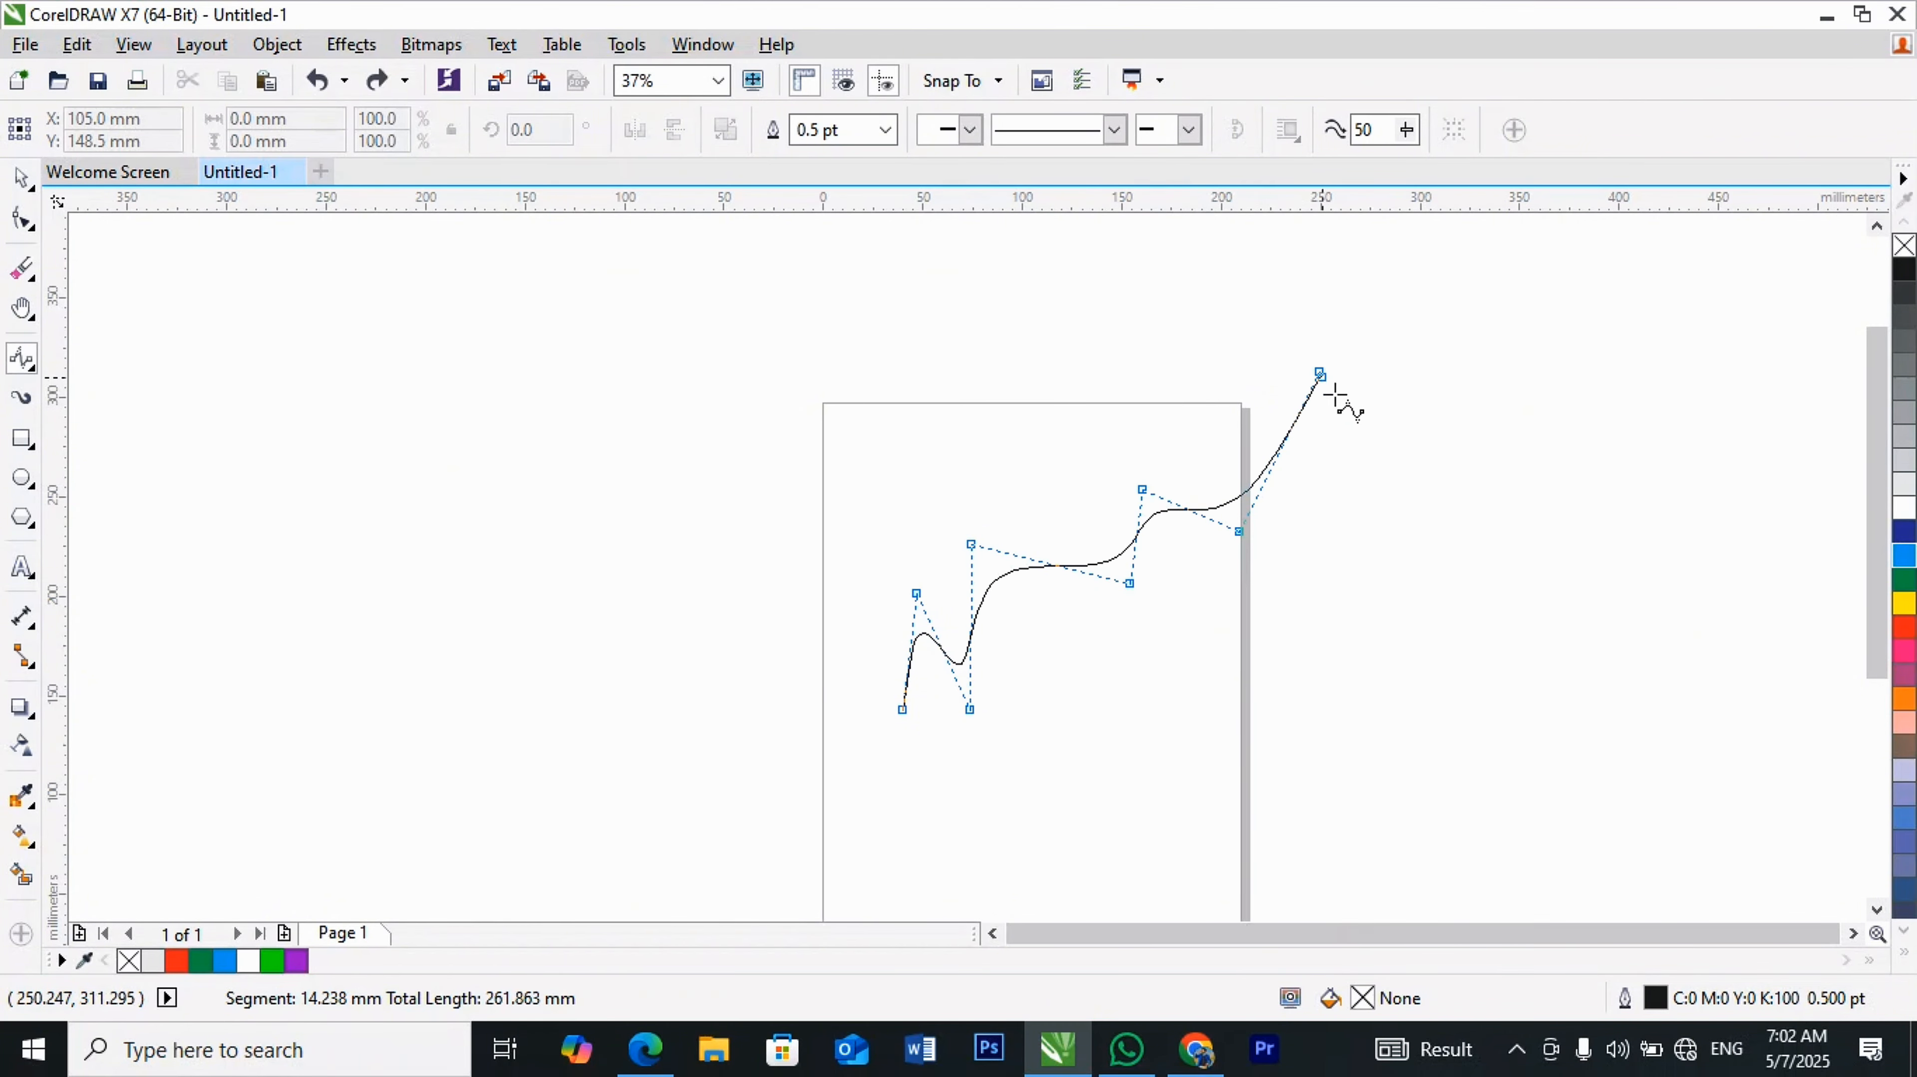
click(1387, 438)
click(1493, 578)
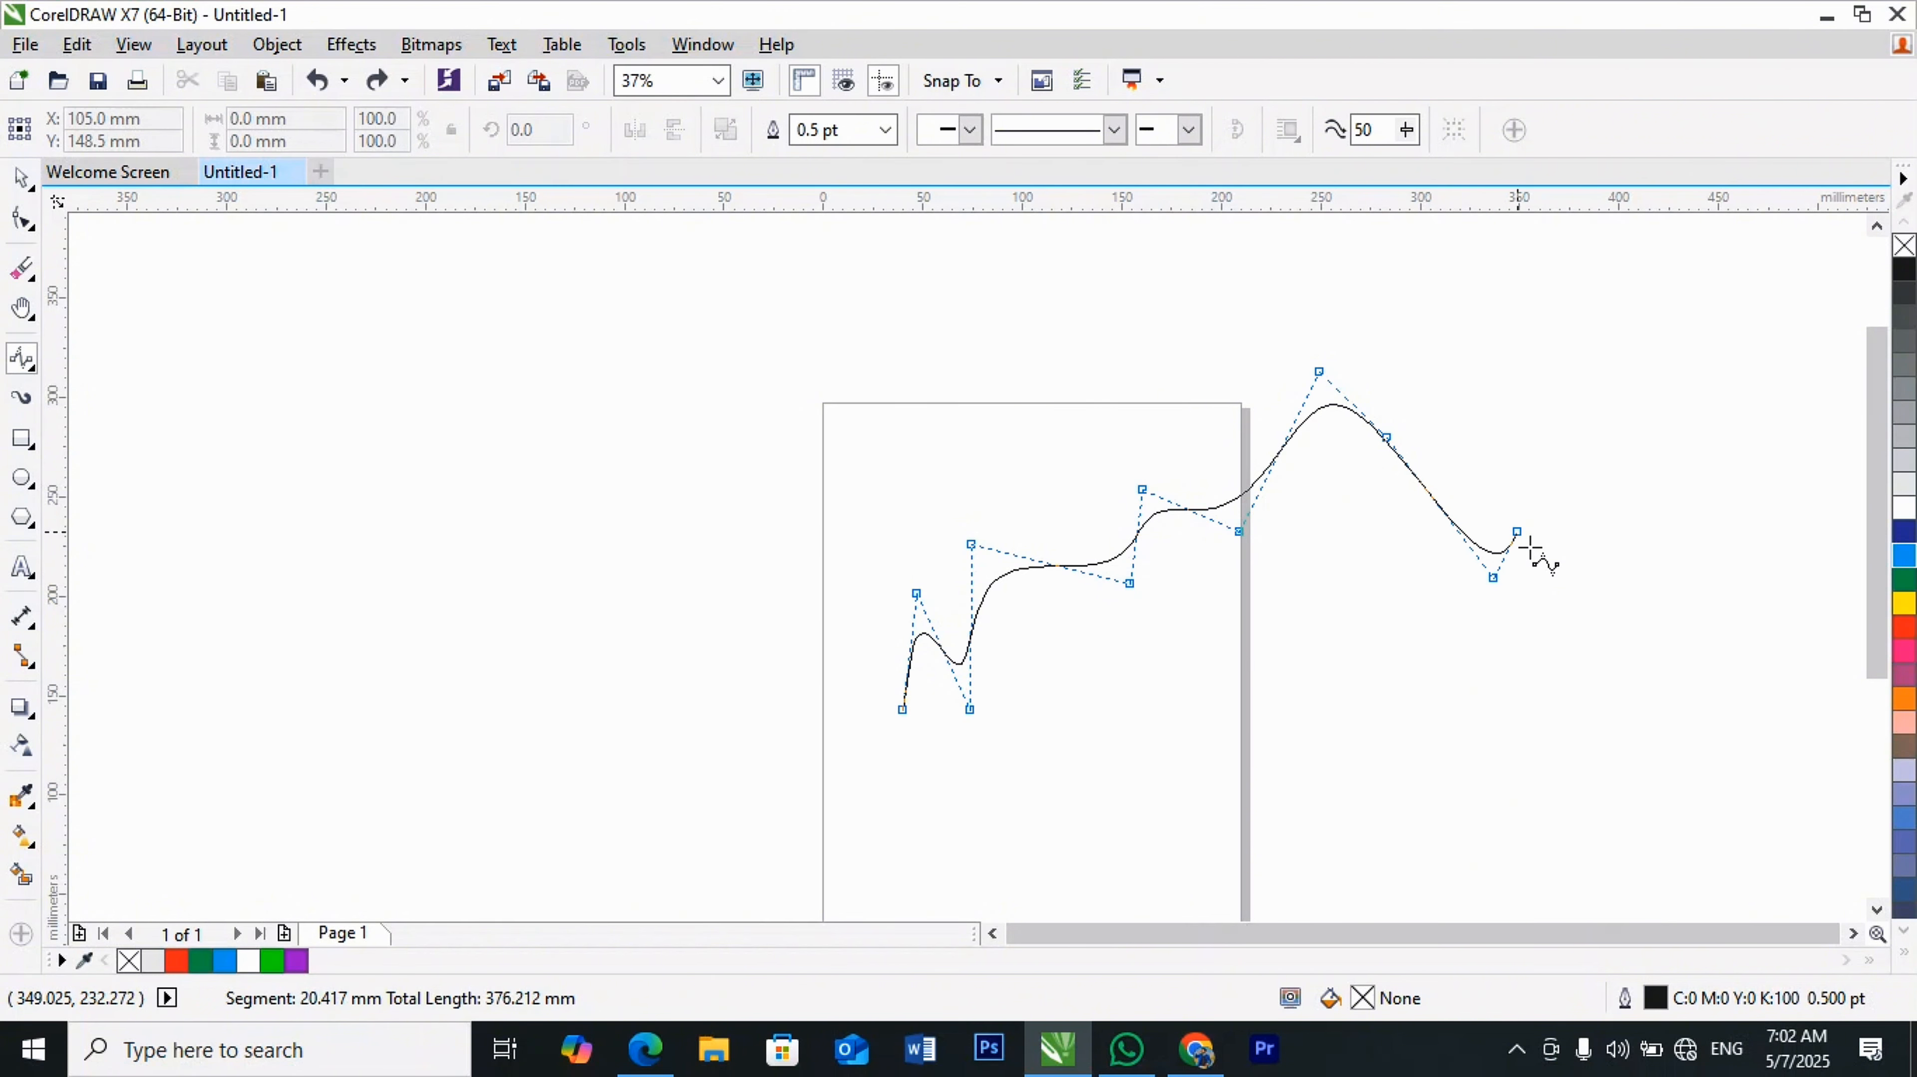
click(1517, 532)
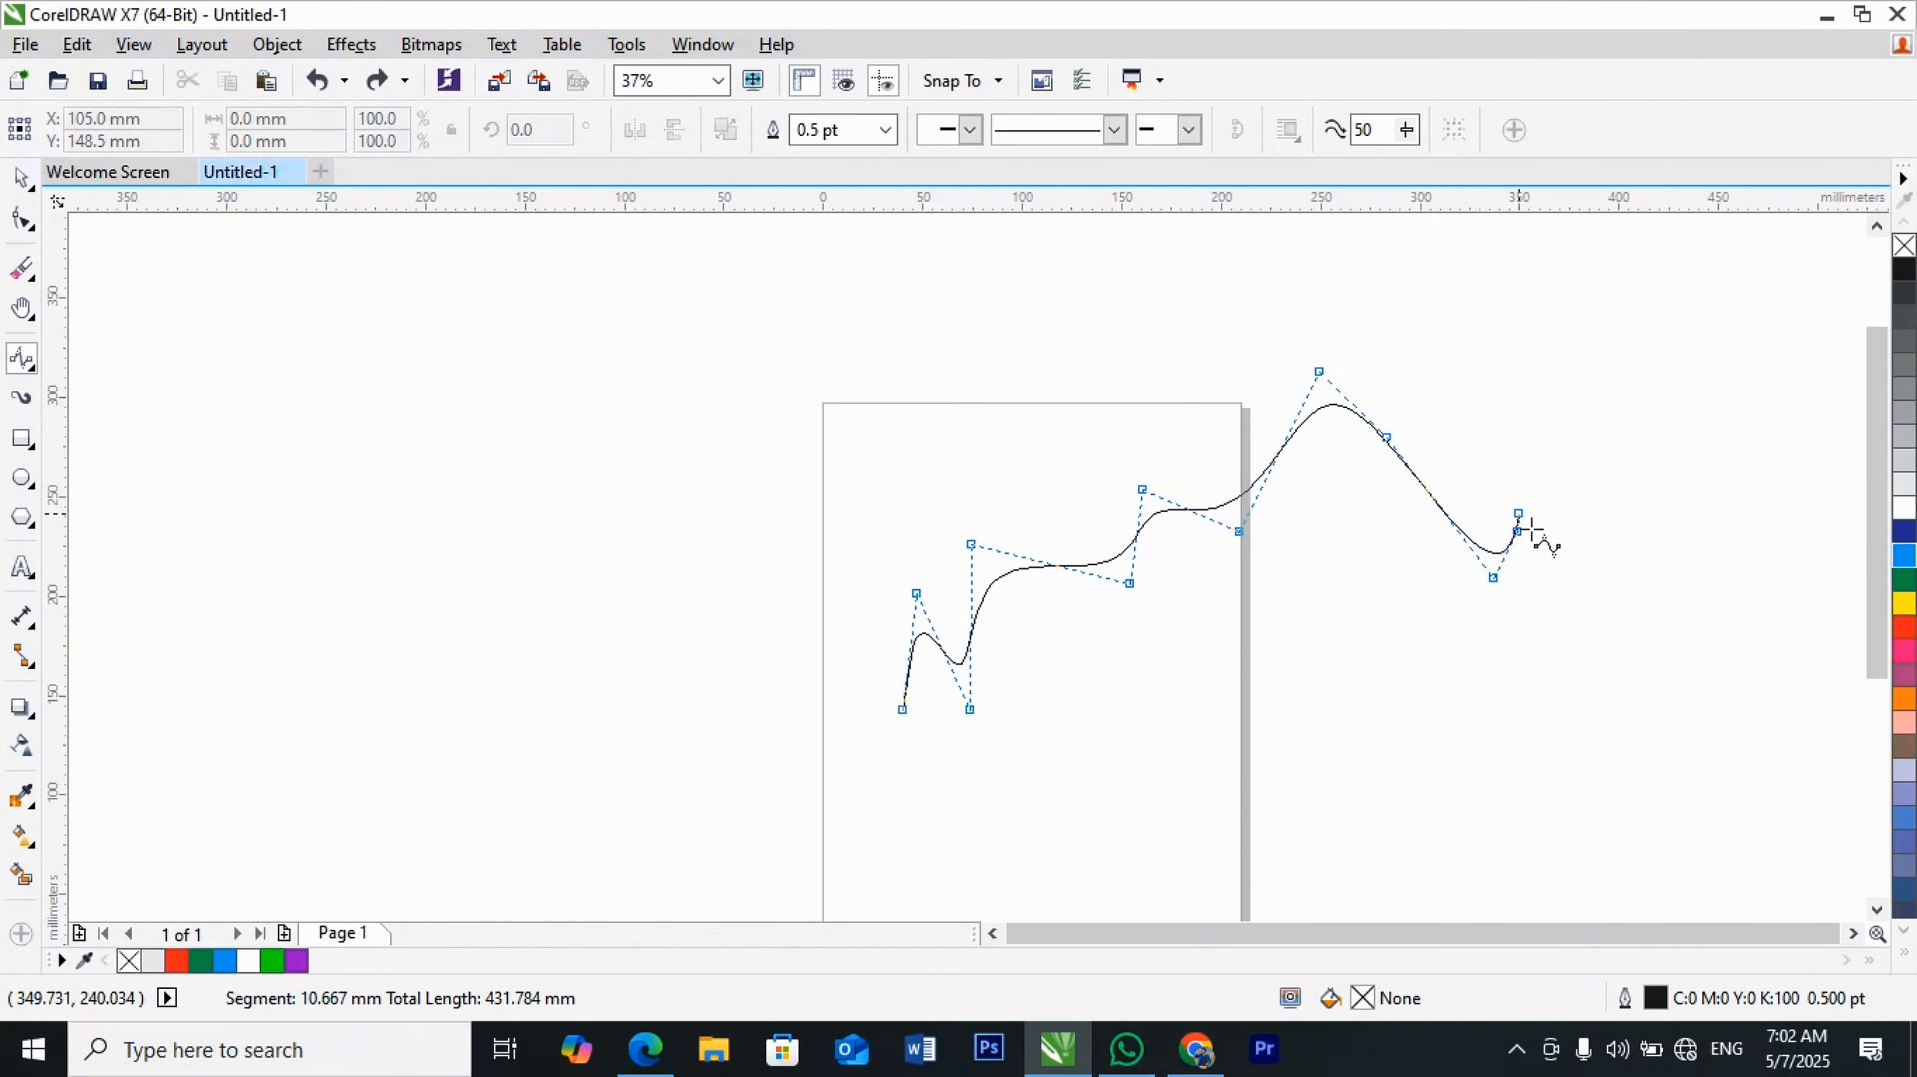
click(1518, 514)
click(1678, 584)
click(1645, 663)
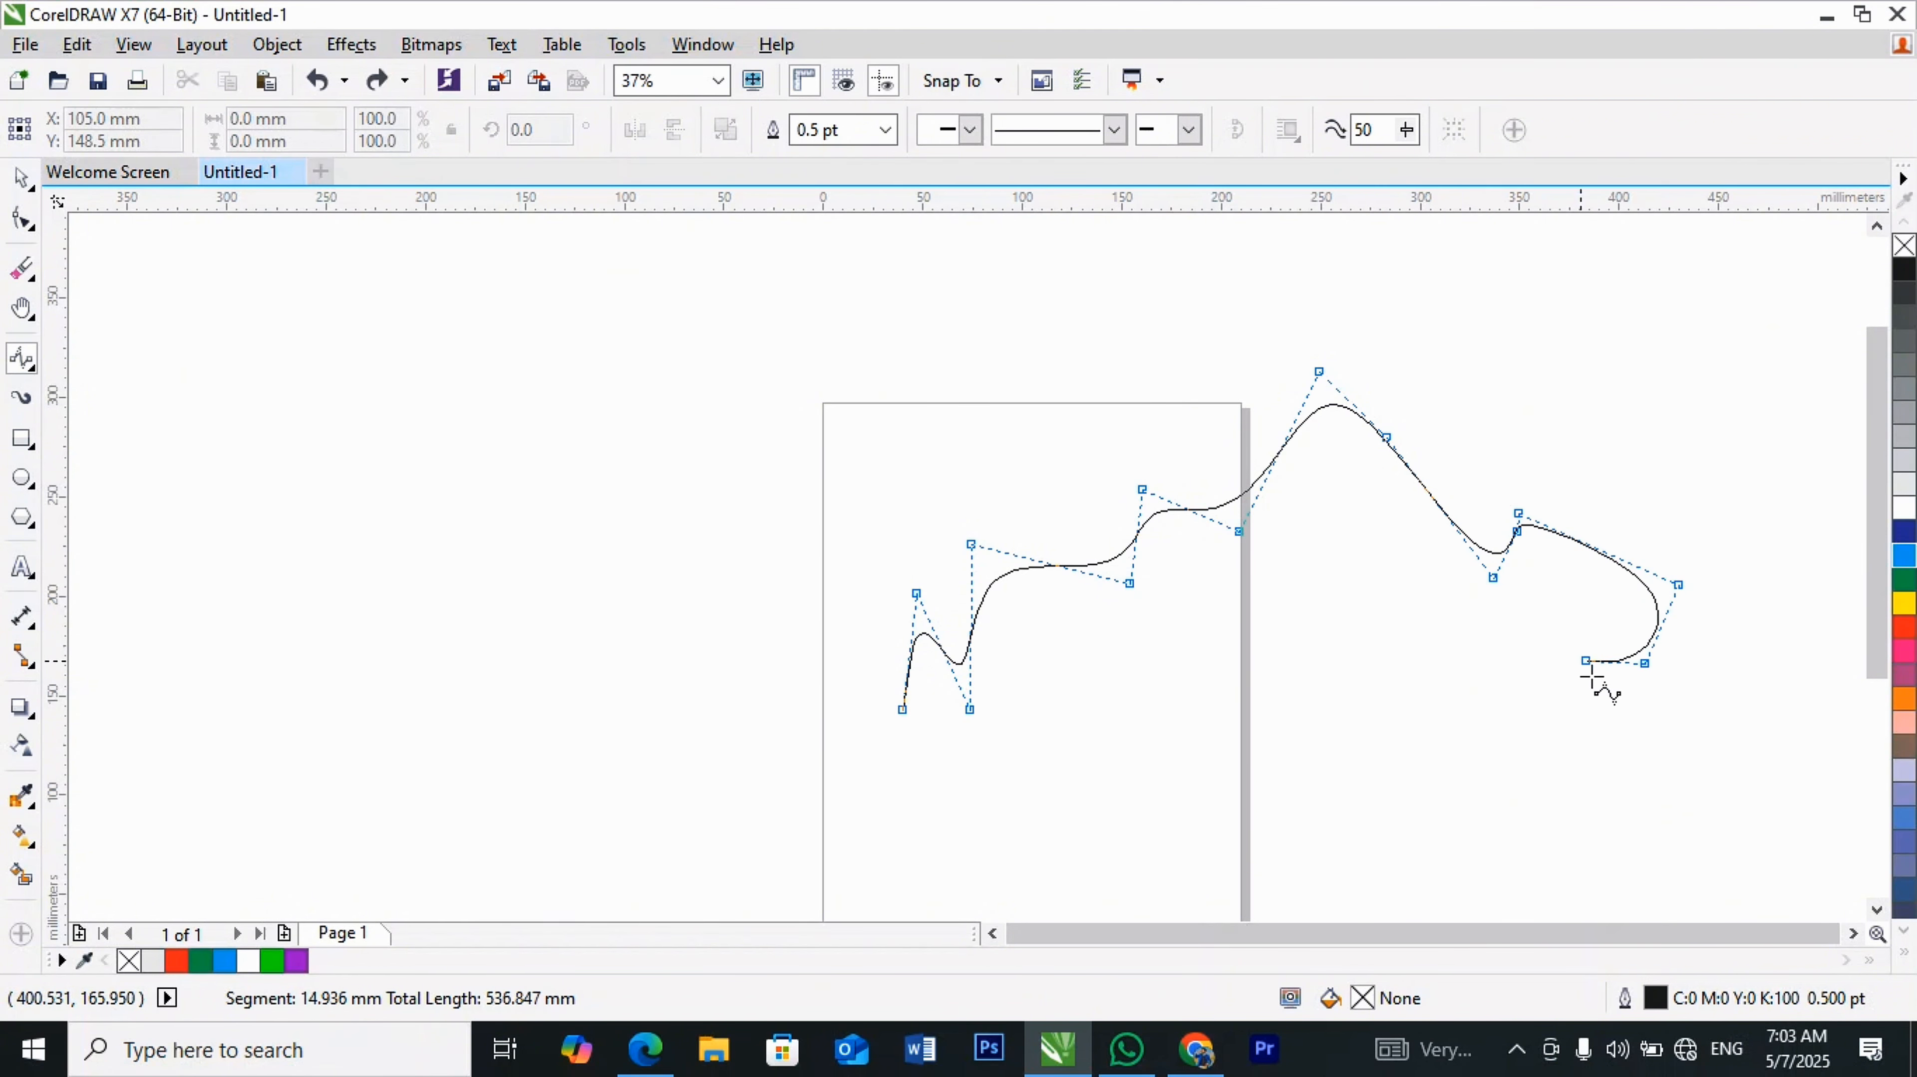
click(1429, 655)
click(1044, 624)
click(939, 624)
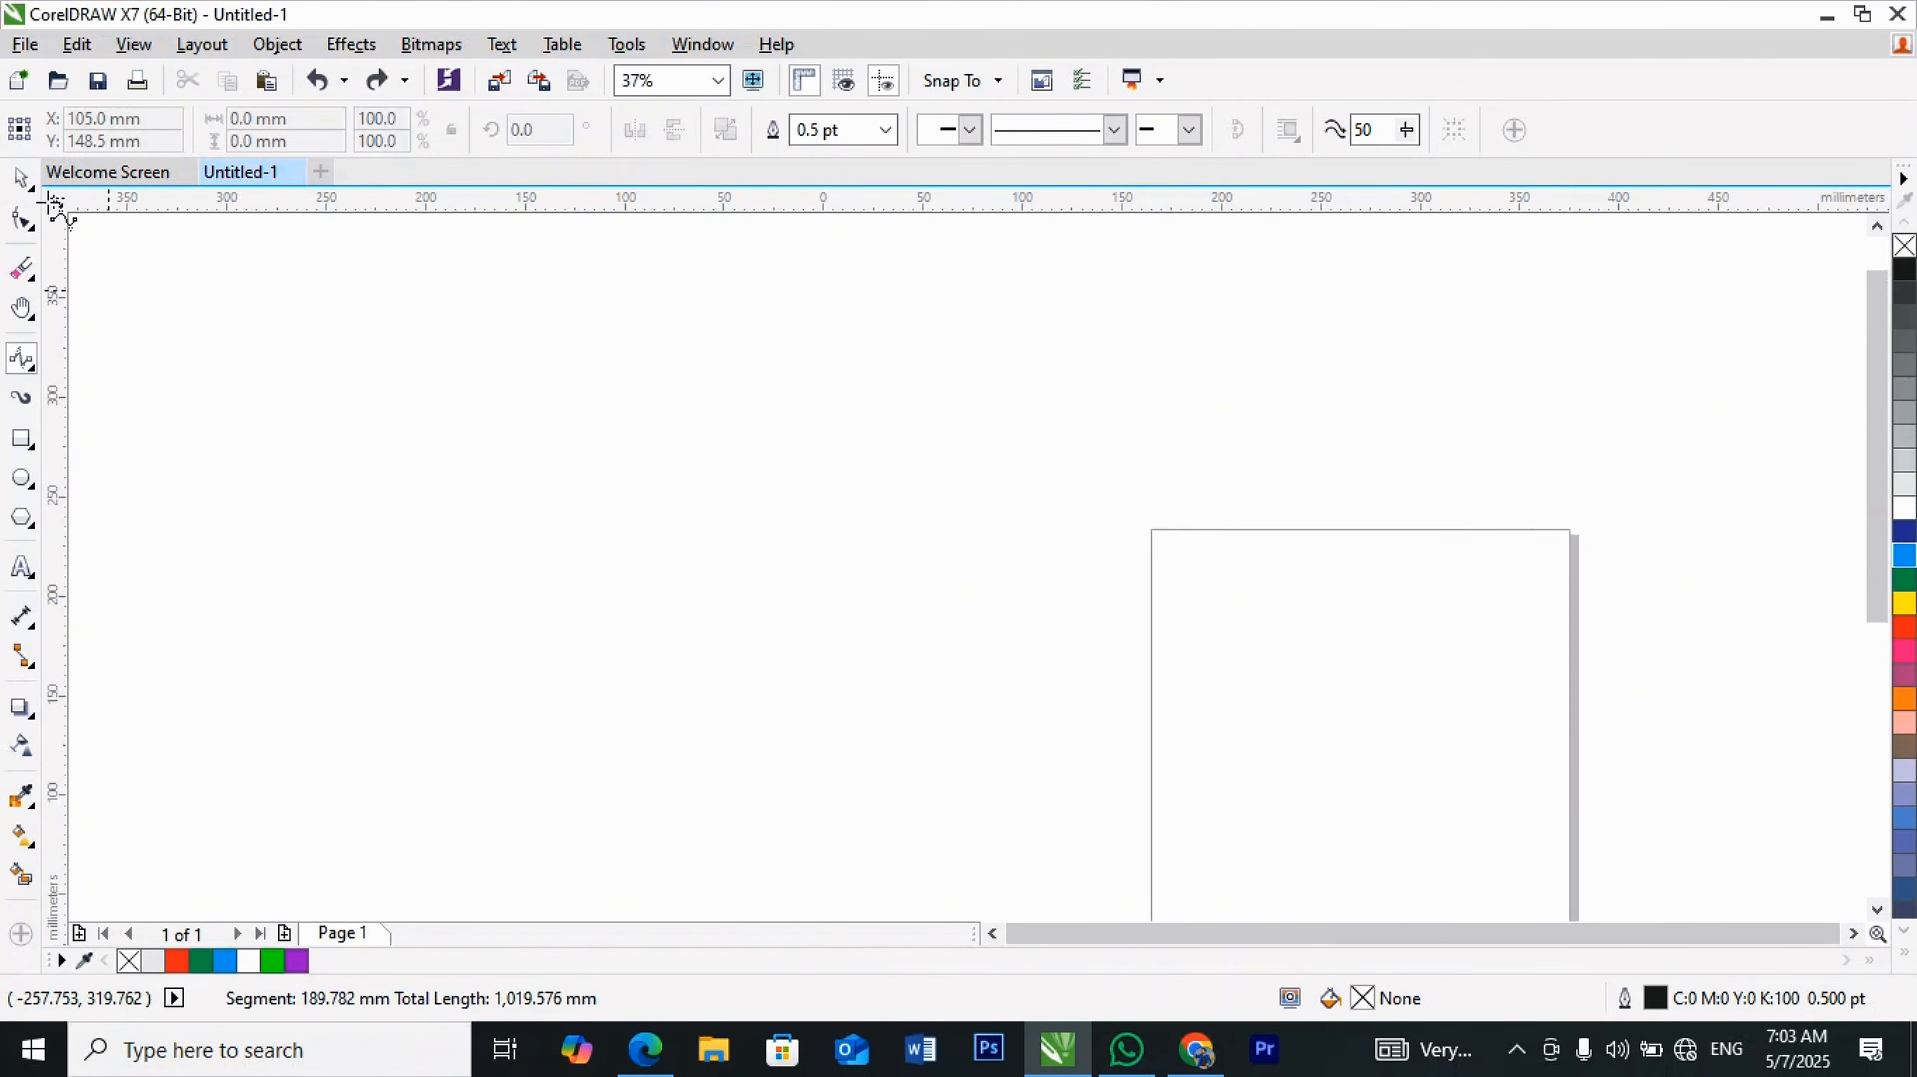
click(24, 181)
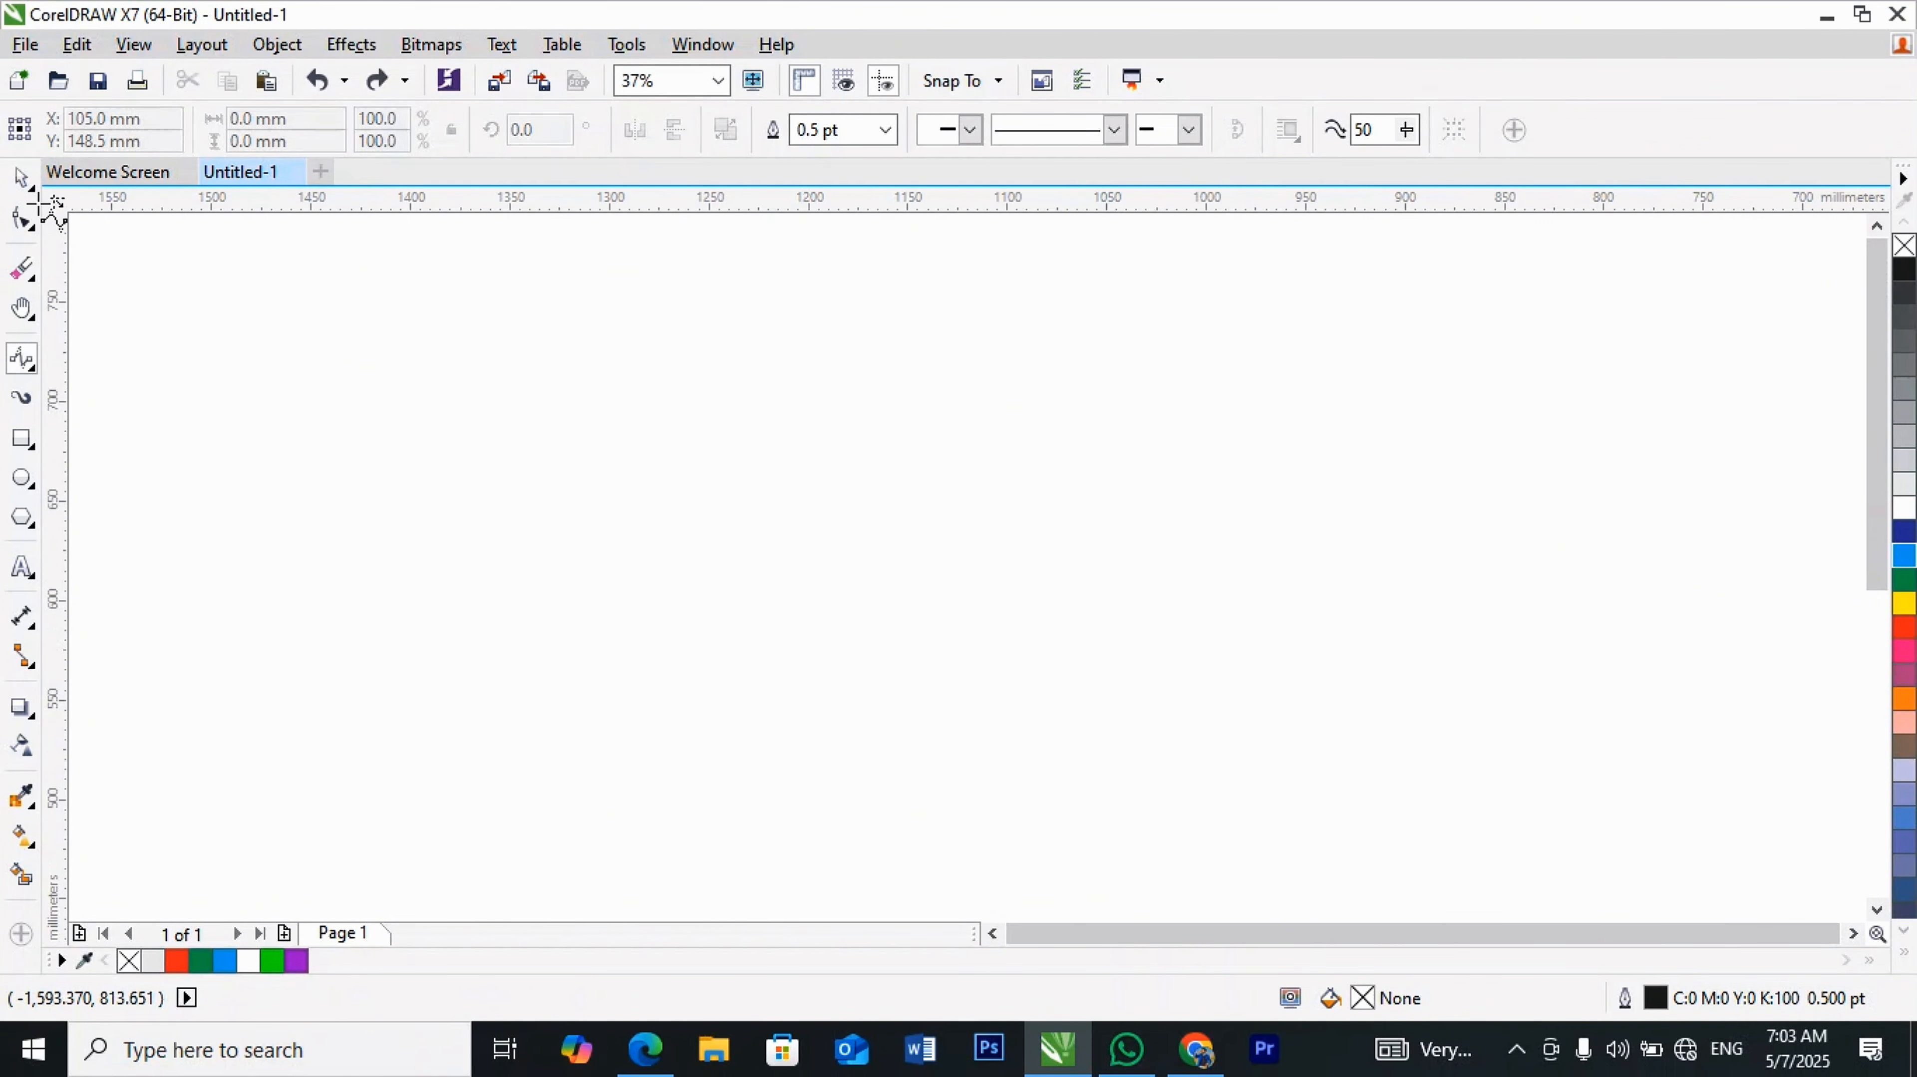
double_click(707, 494)
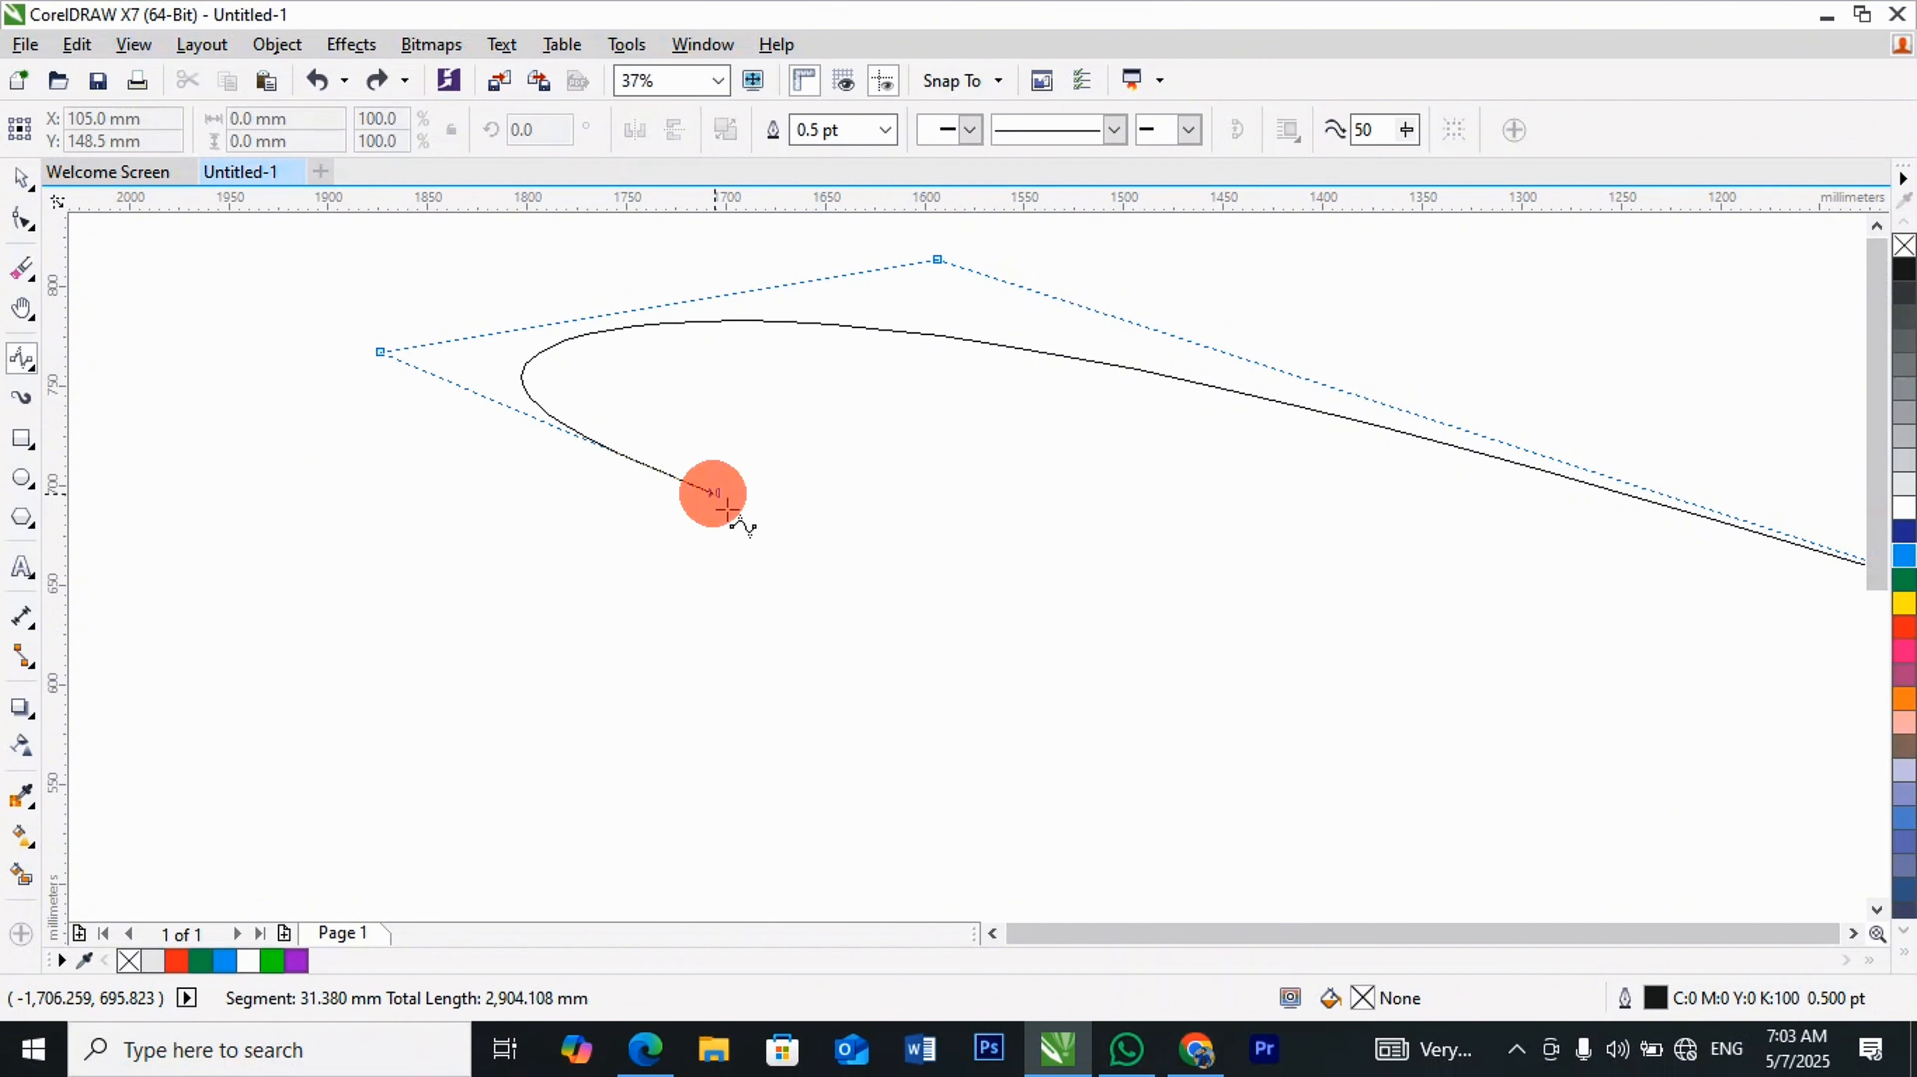
Step: Delete the finished B-Spline curve
click(21, 178)
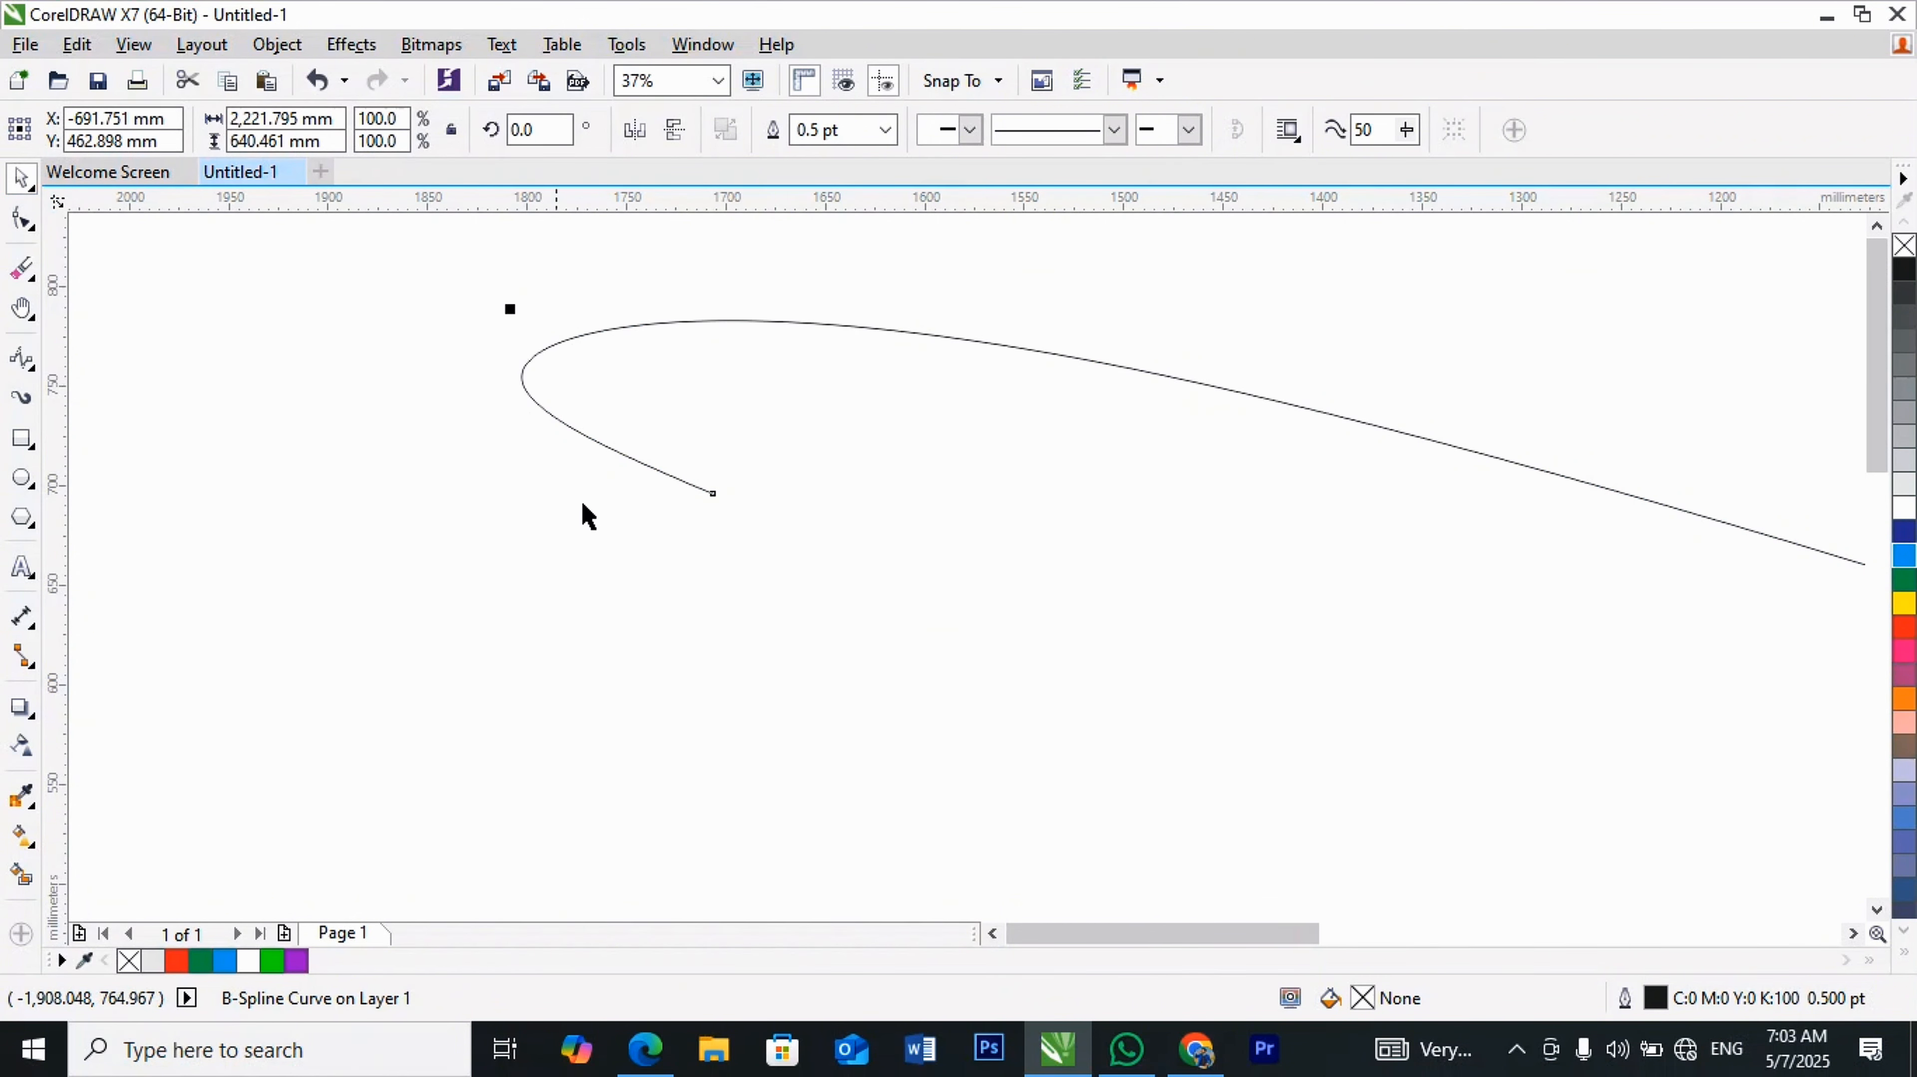
key(Delete)
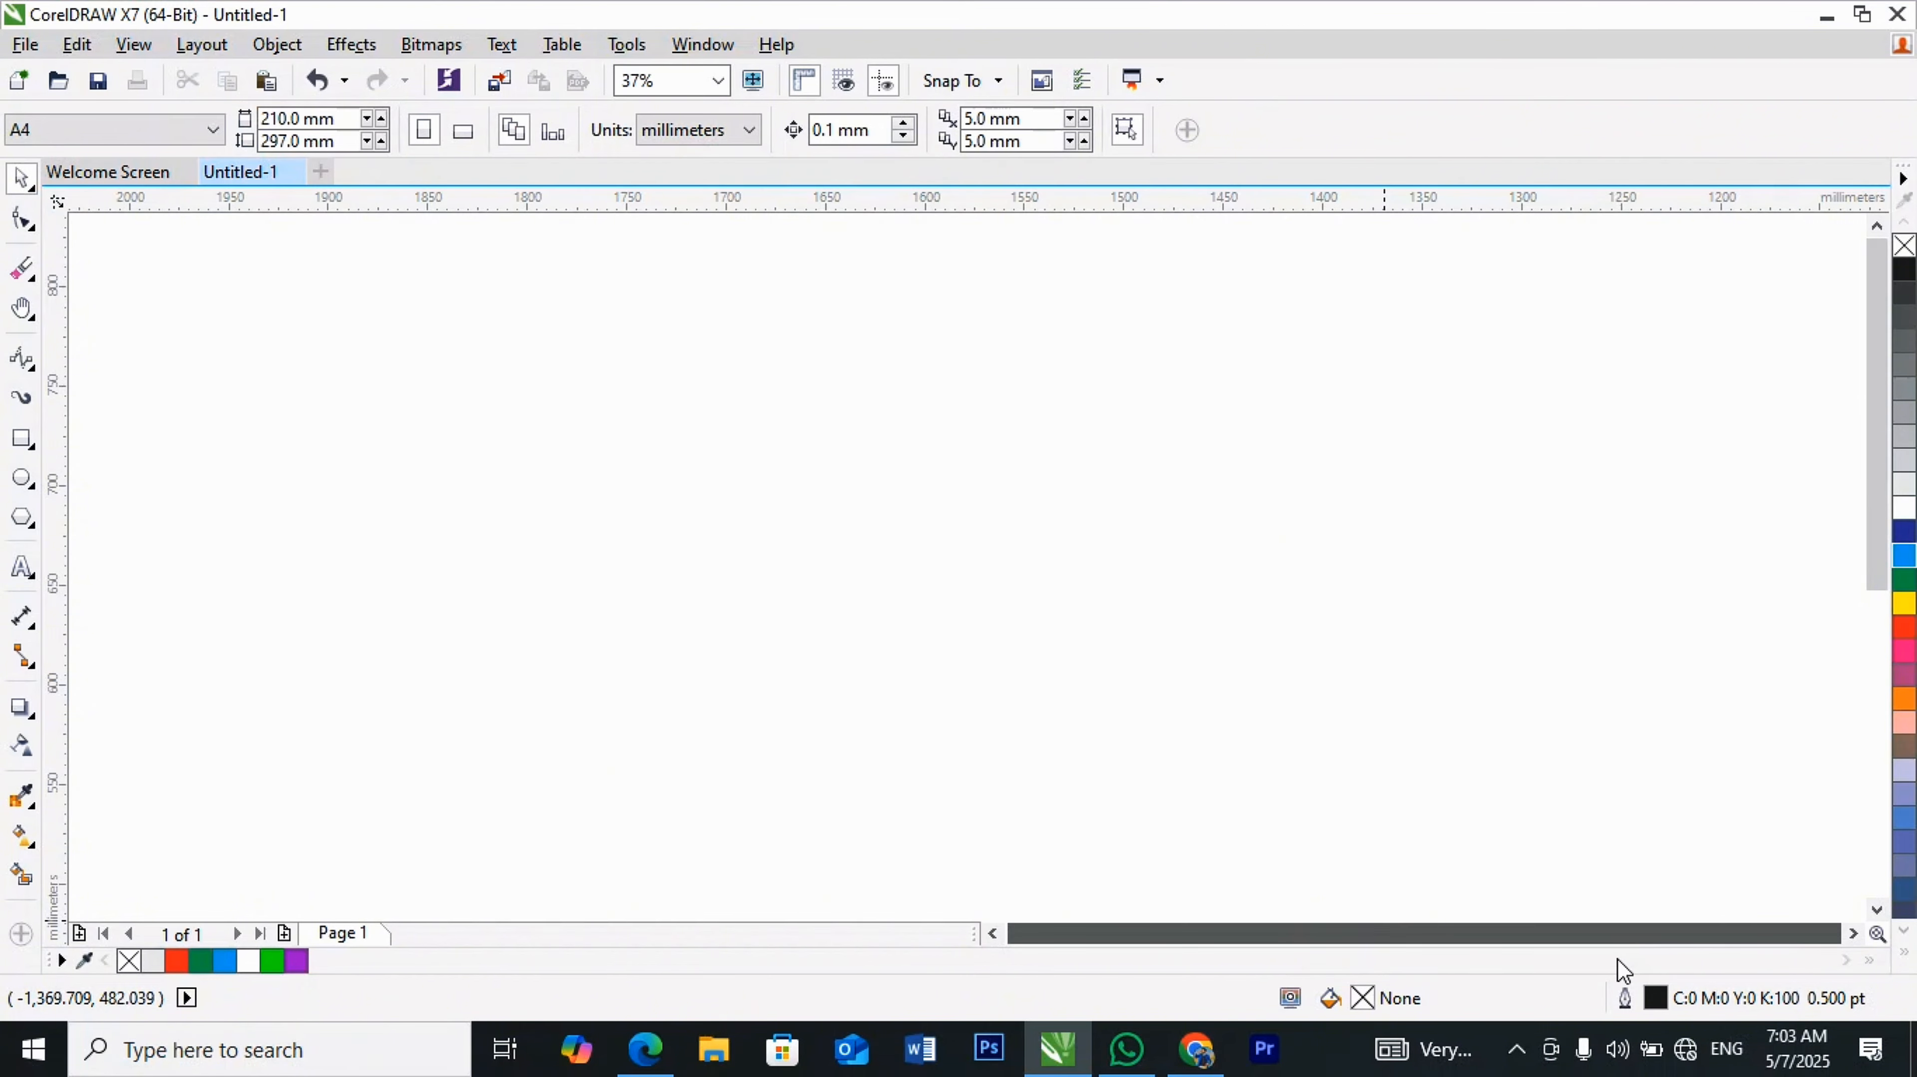
Step: Draw a slightly sloping Polyline segment about 115 by 13 mm, from the upper part of the page to beyond its left edge
click(1860, 936)
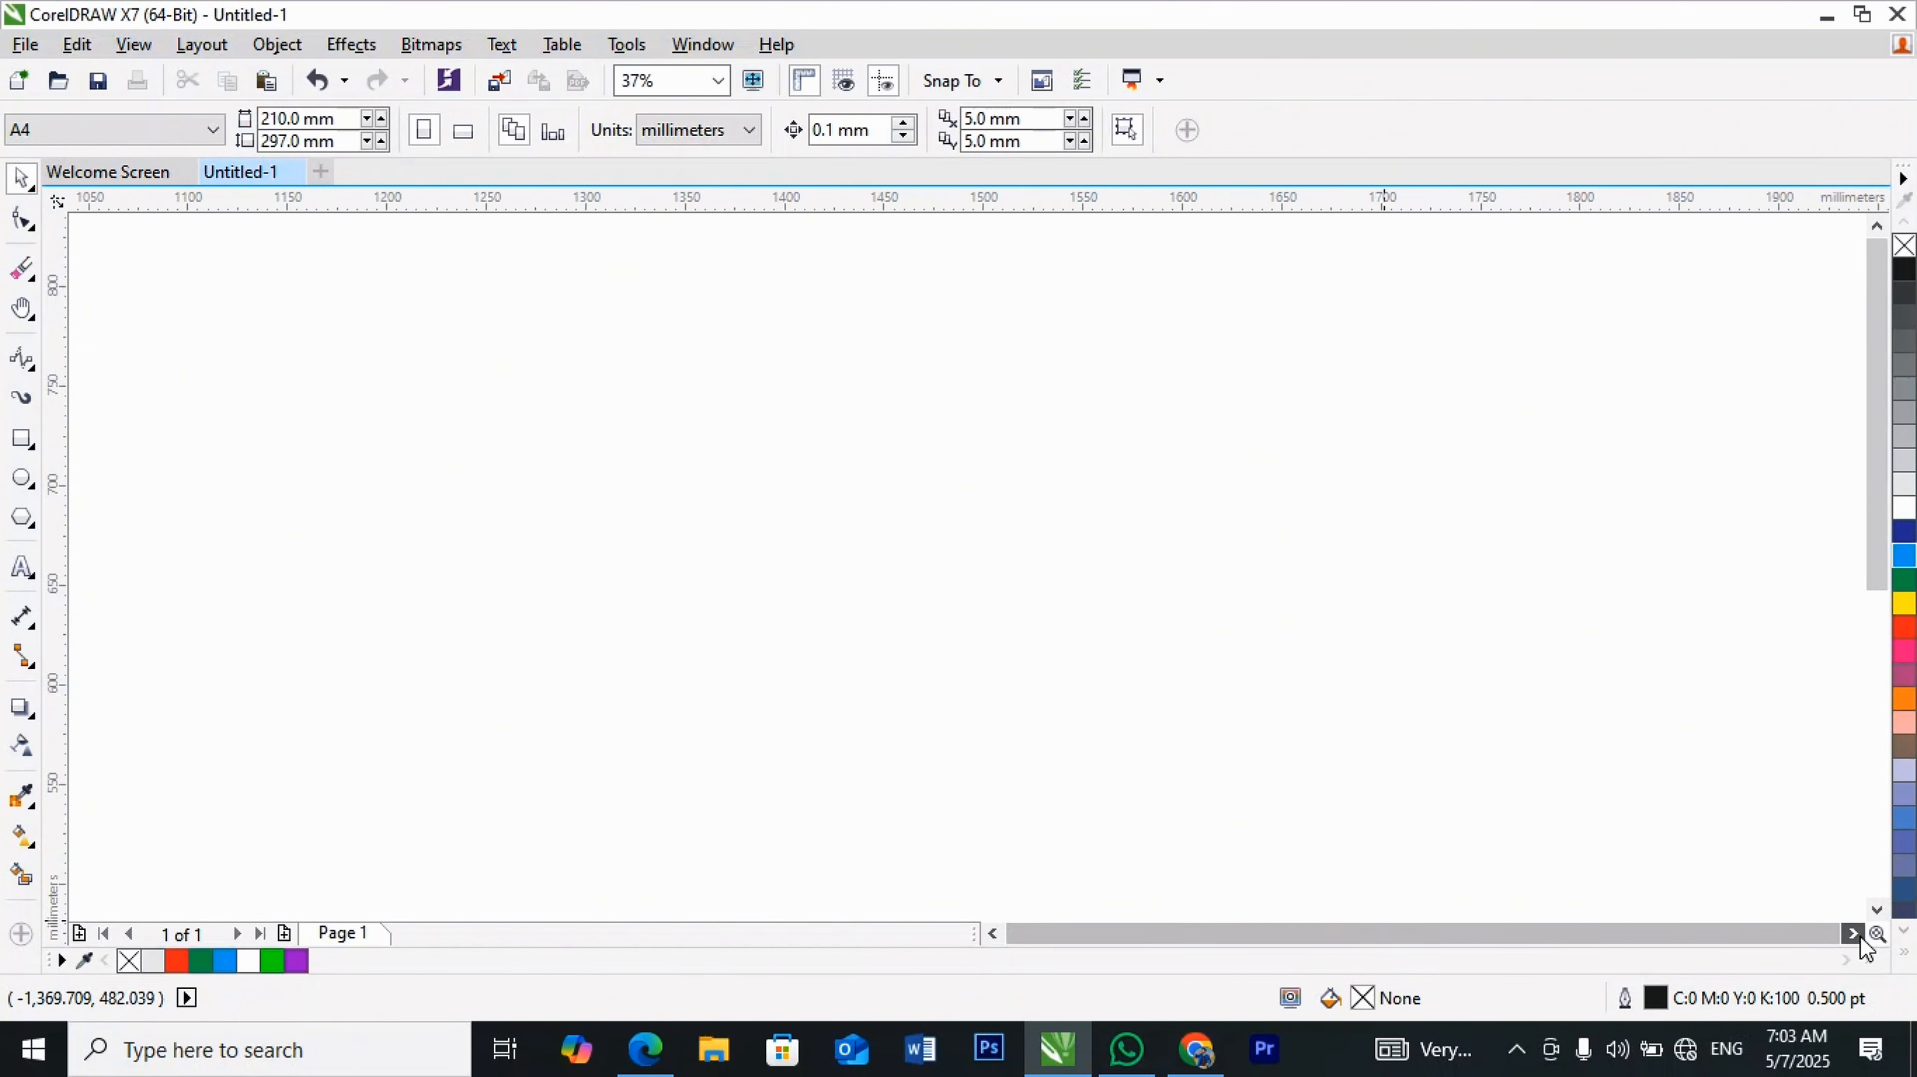
scroll(1300, 696, down, 3)
scroll(1203, 744, up, 3)
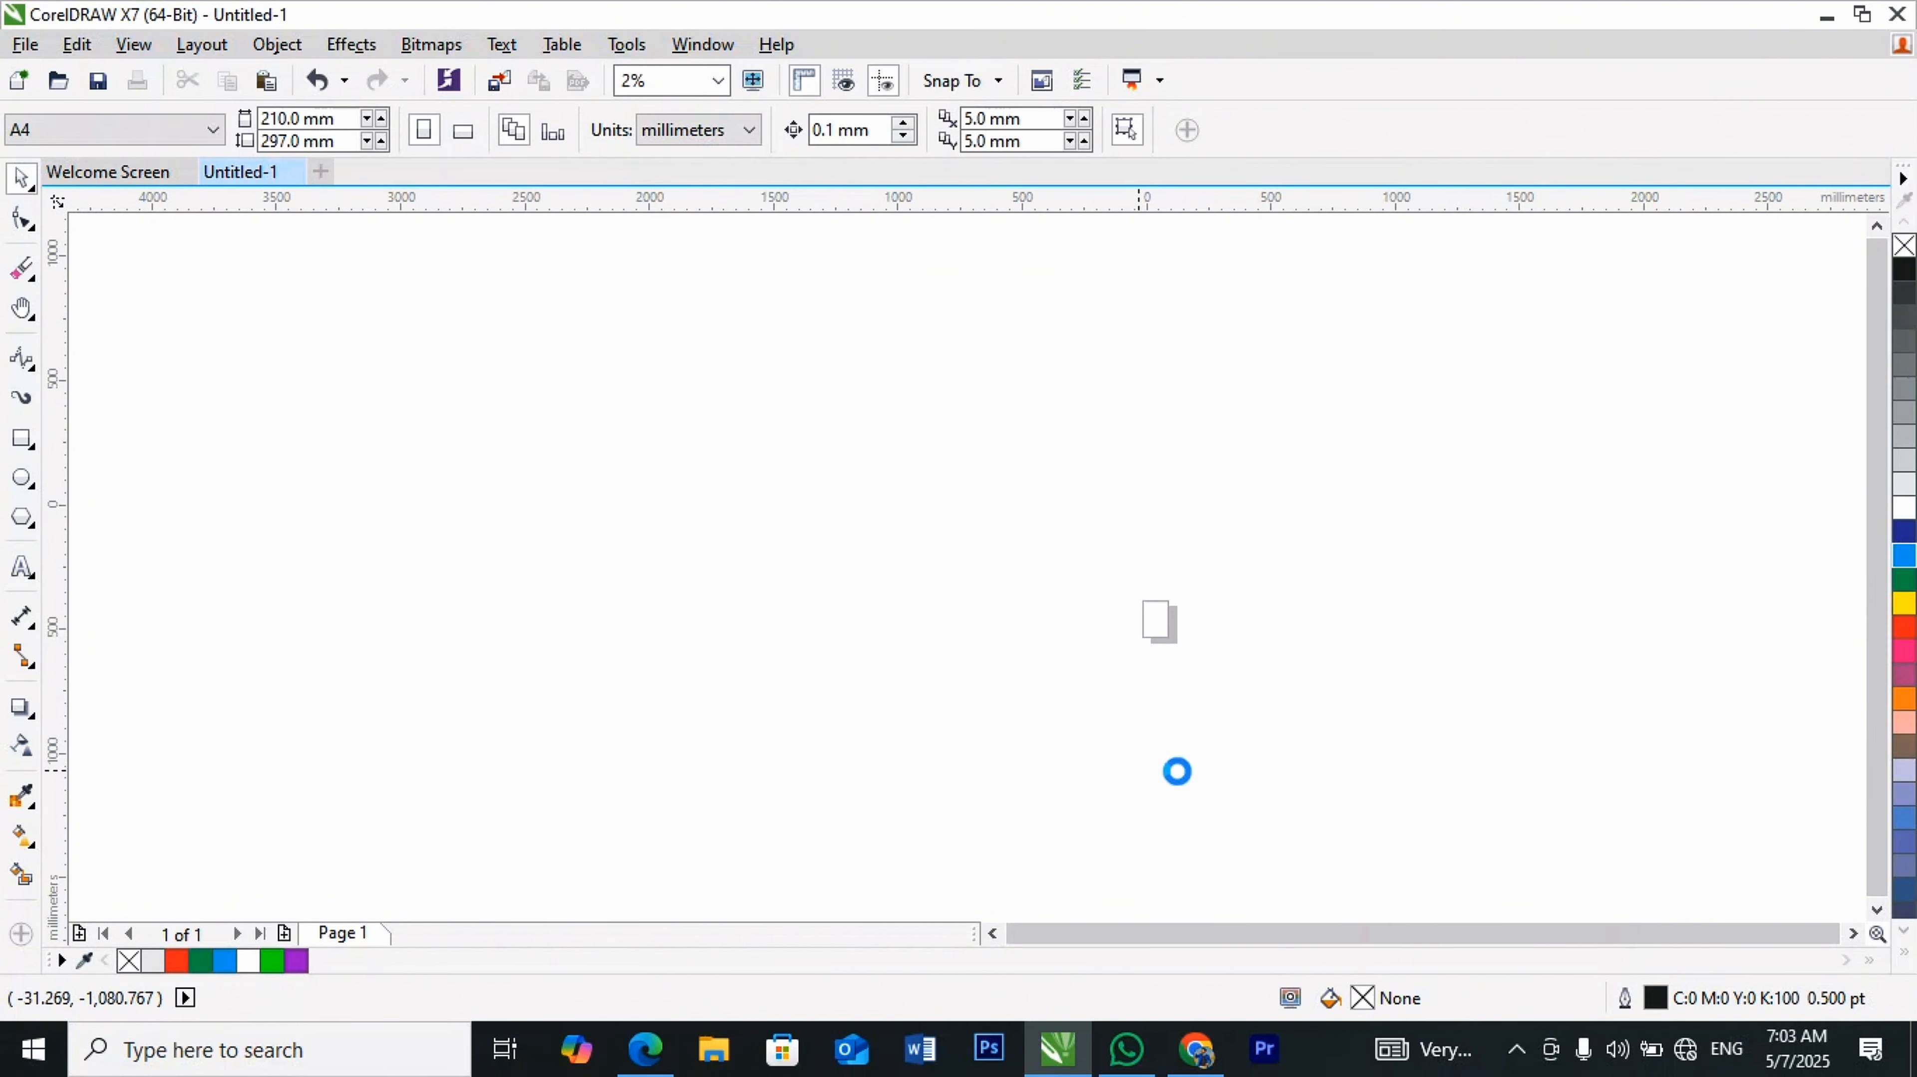
scroll(1244, 456, up, 2)
scroll(1132, 553, down, 1)
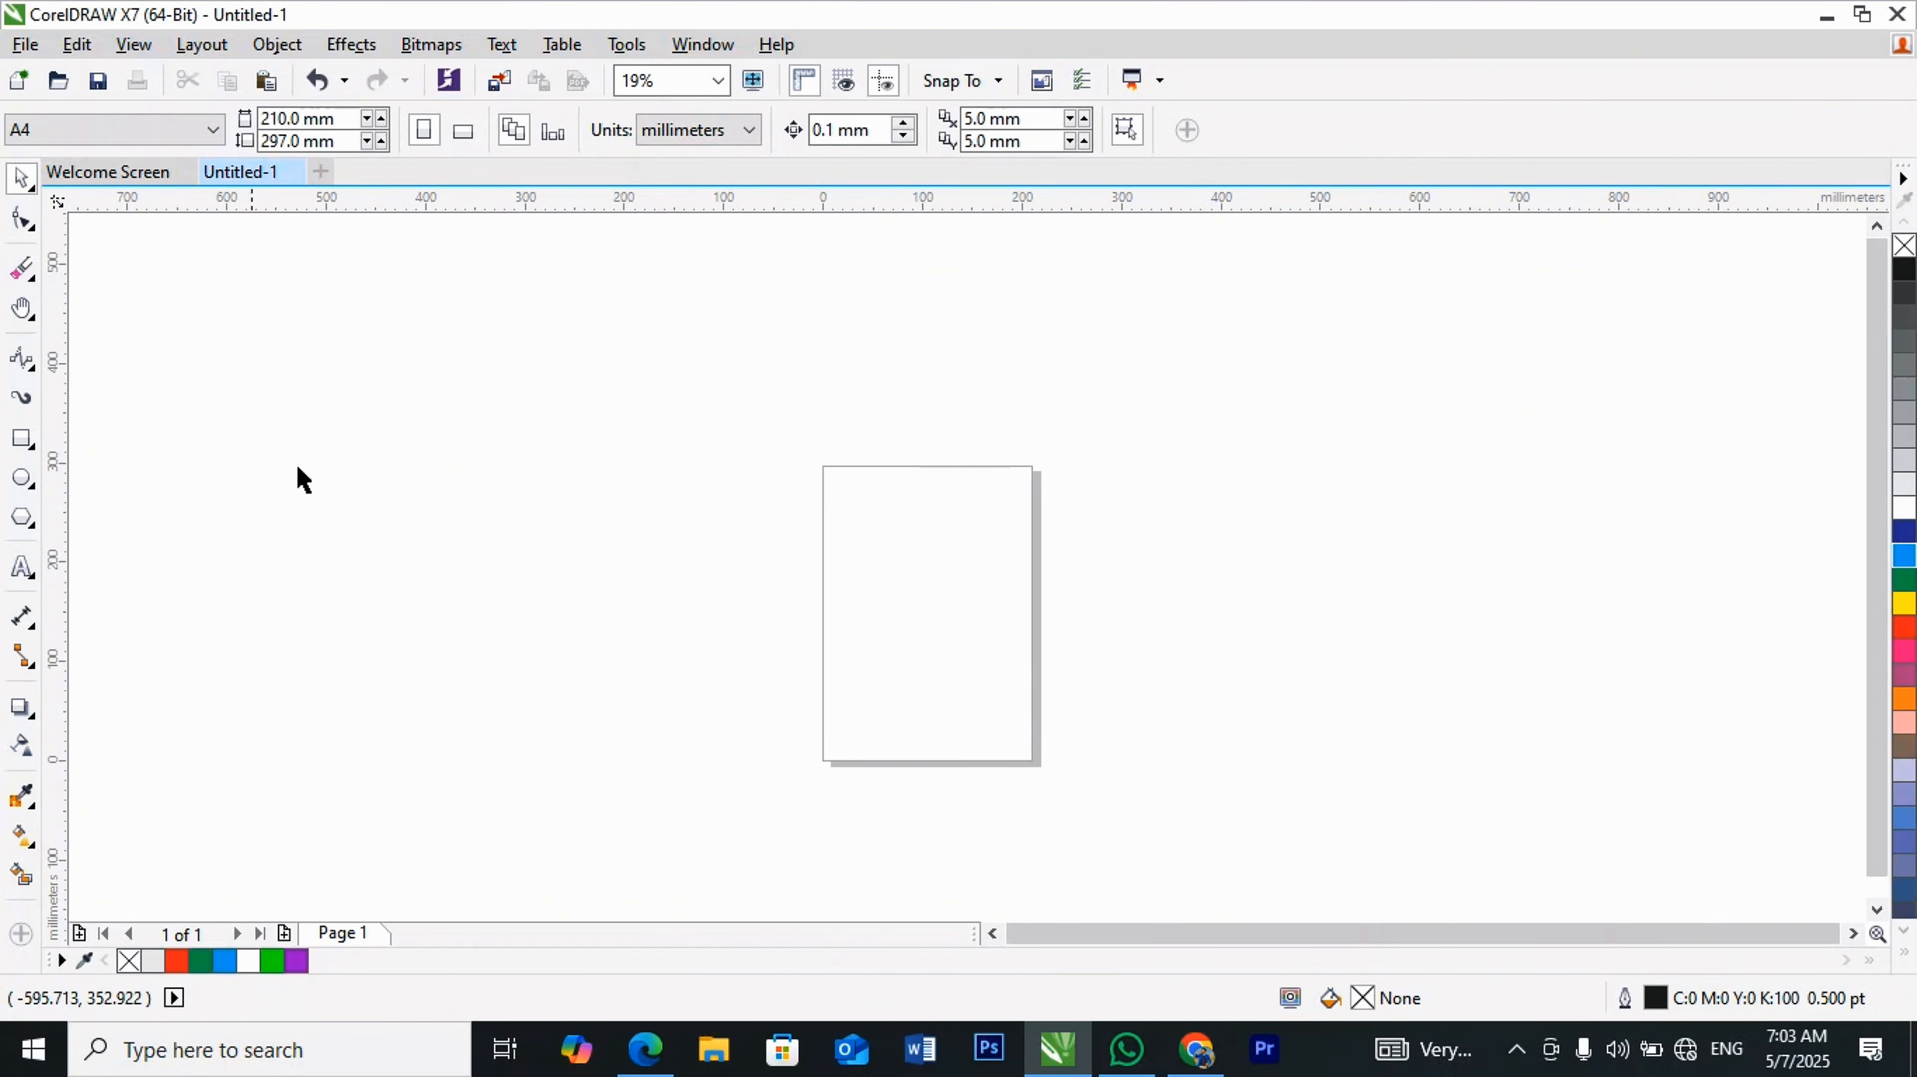
scroll(1010, 693, up, 4)
scroll(1160, 495, down, 3)
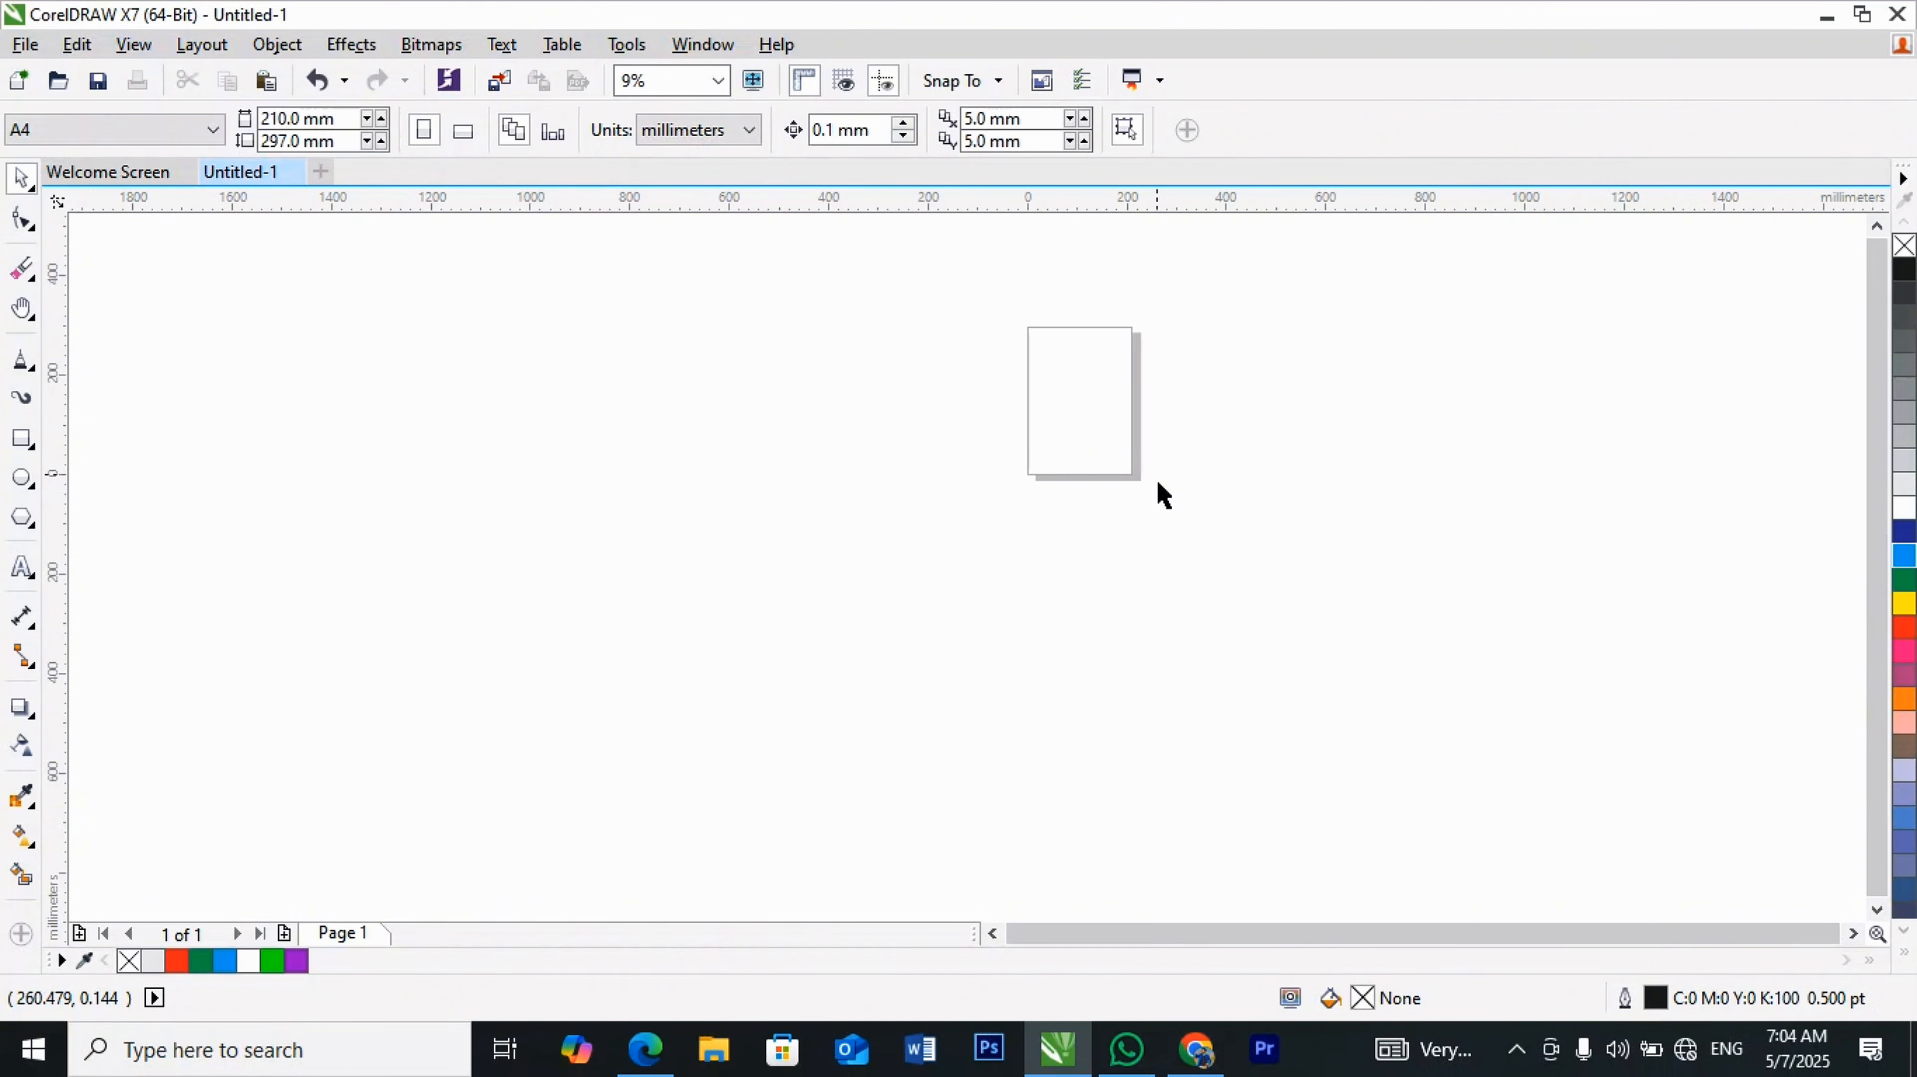
scroll(1206, 432, up, 2)
scroll(649, 574, down, 1)
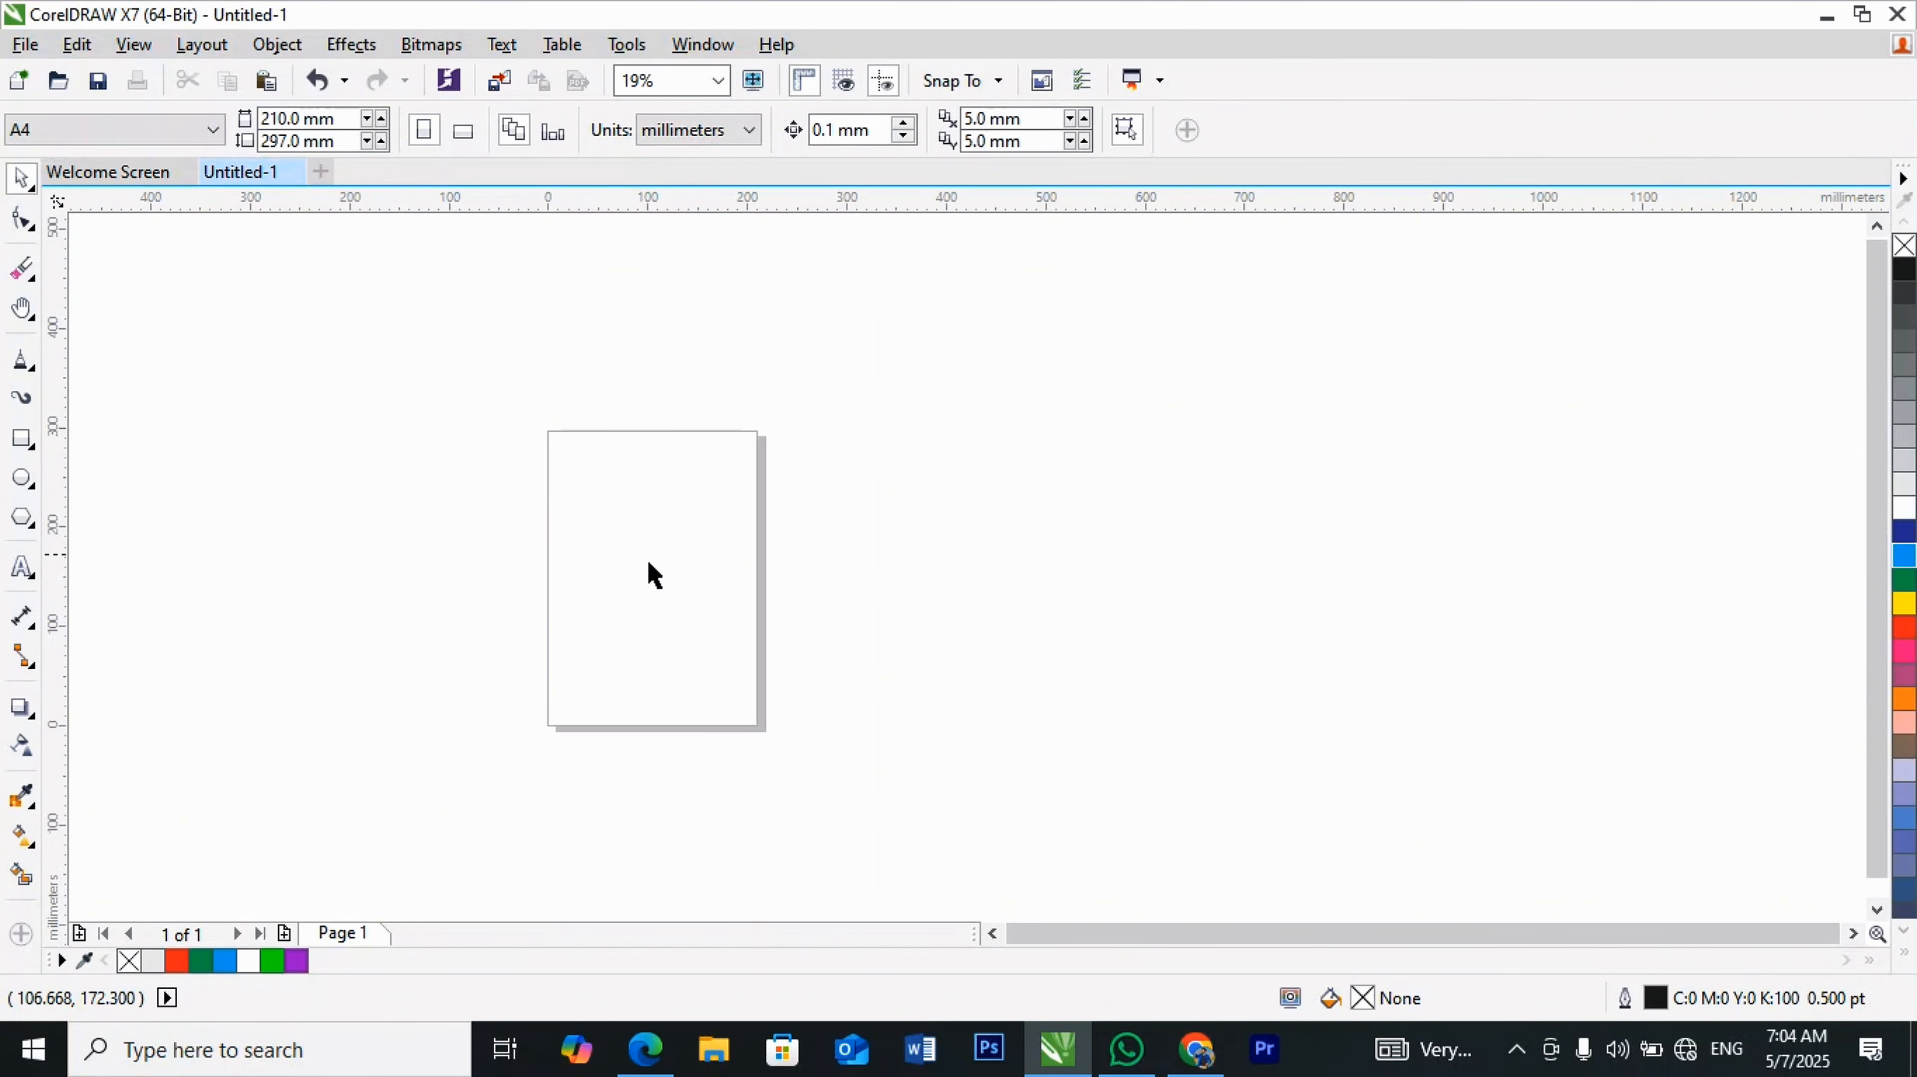
scroll(573, 592, up, 1)
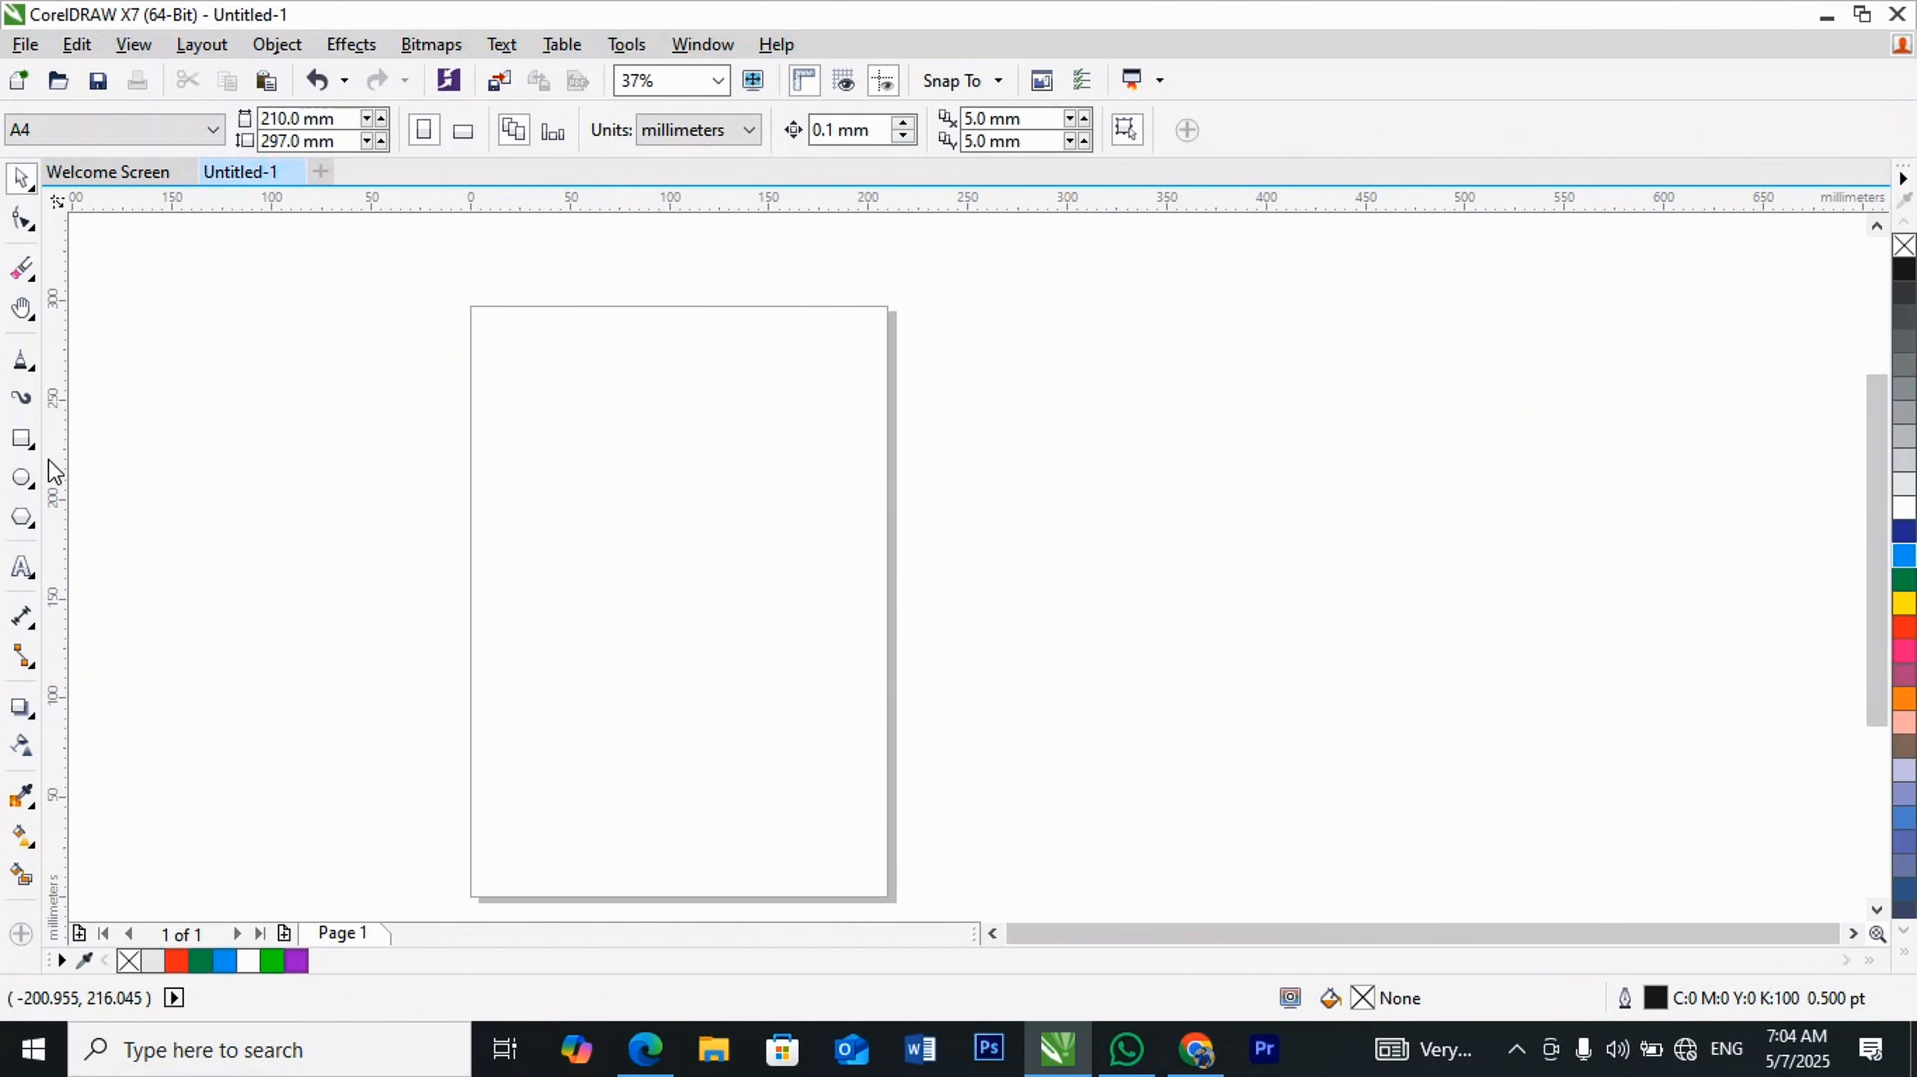
click(33, 351)
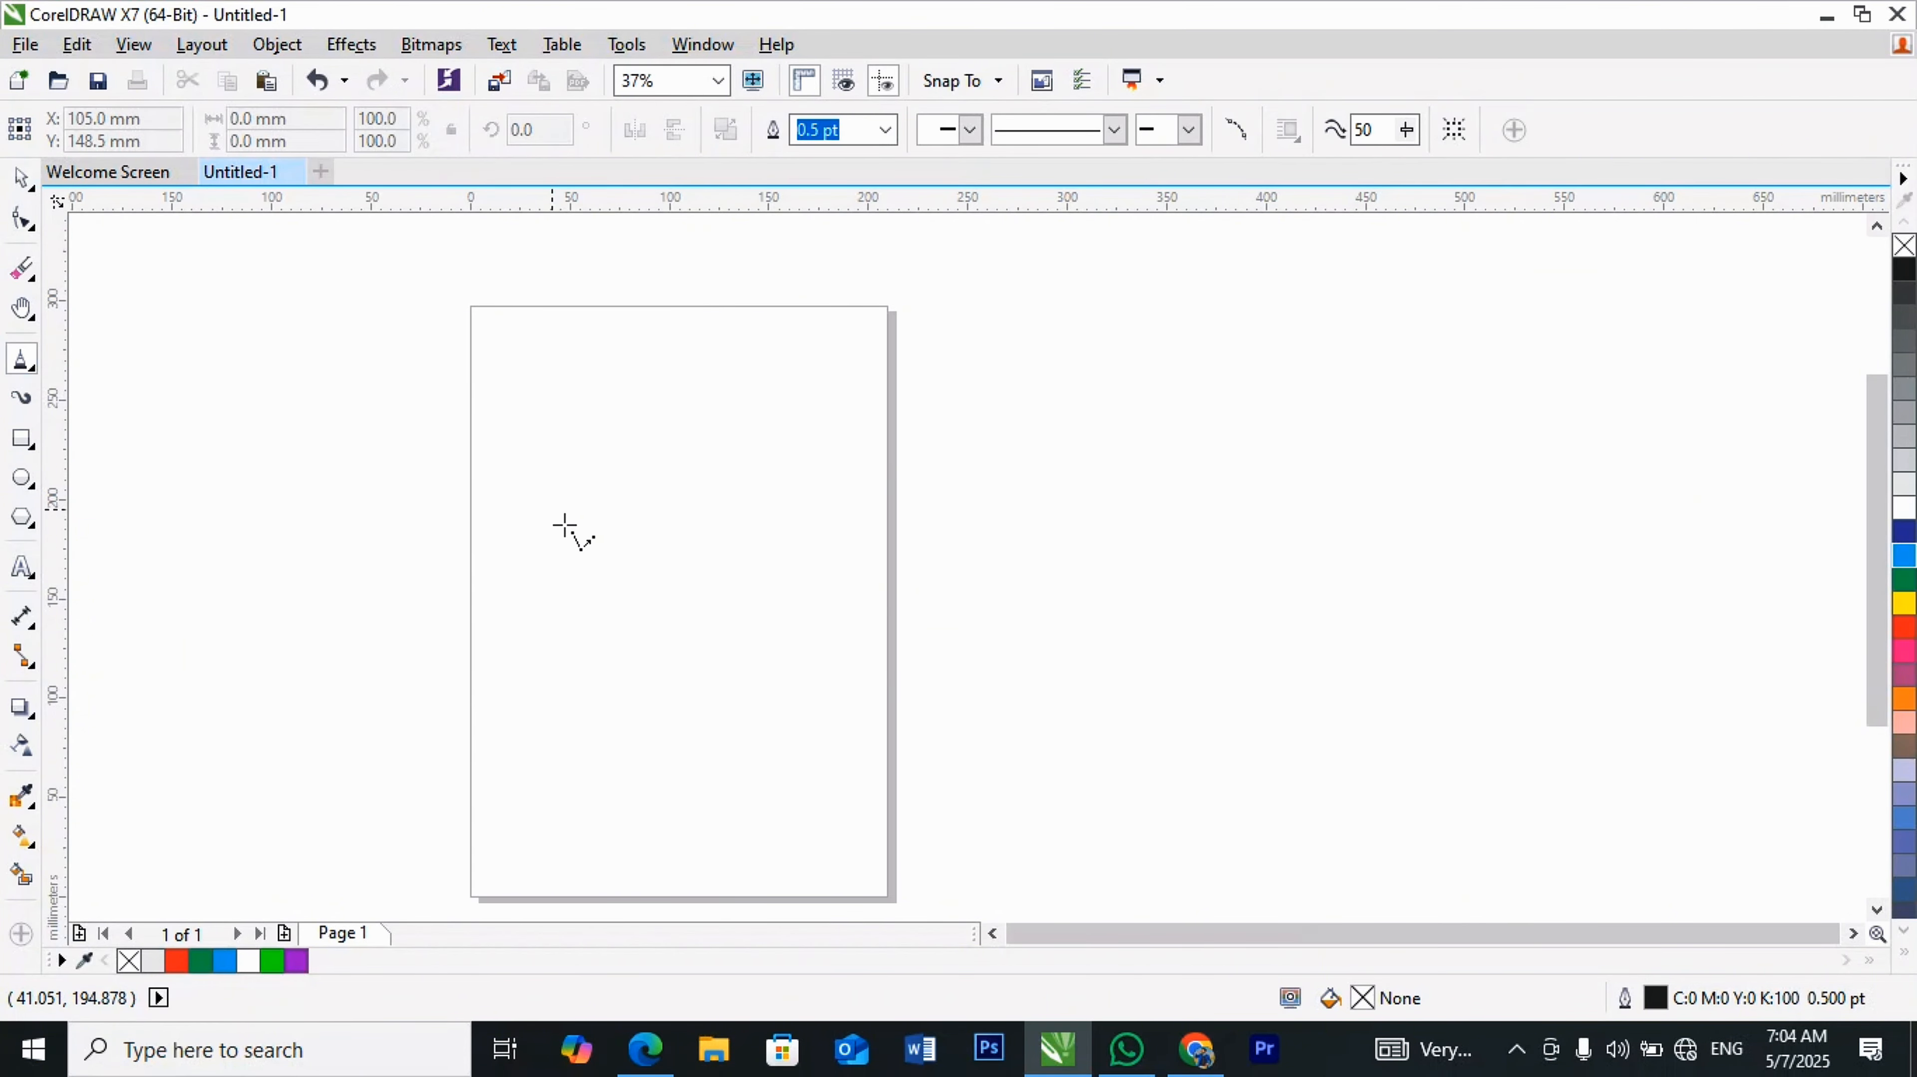
click(636, 480)
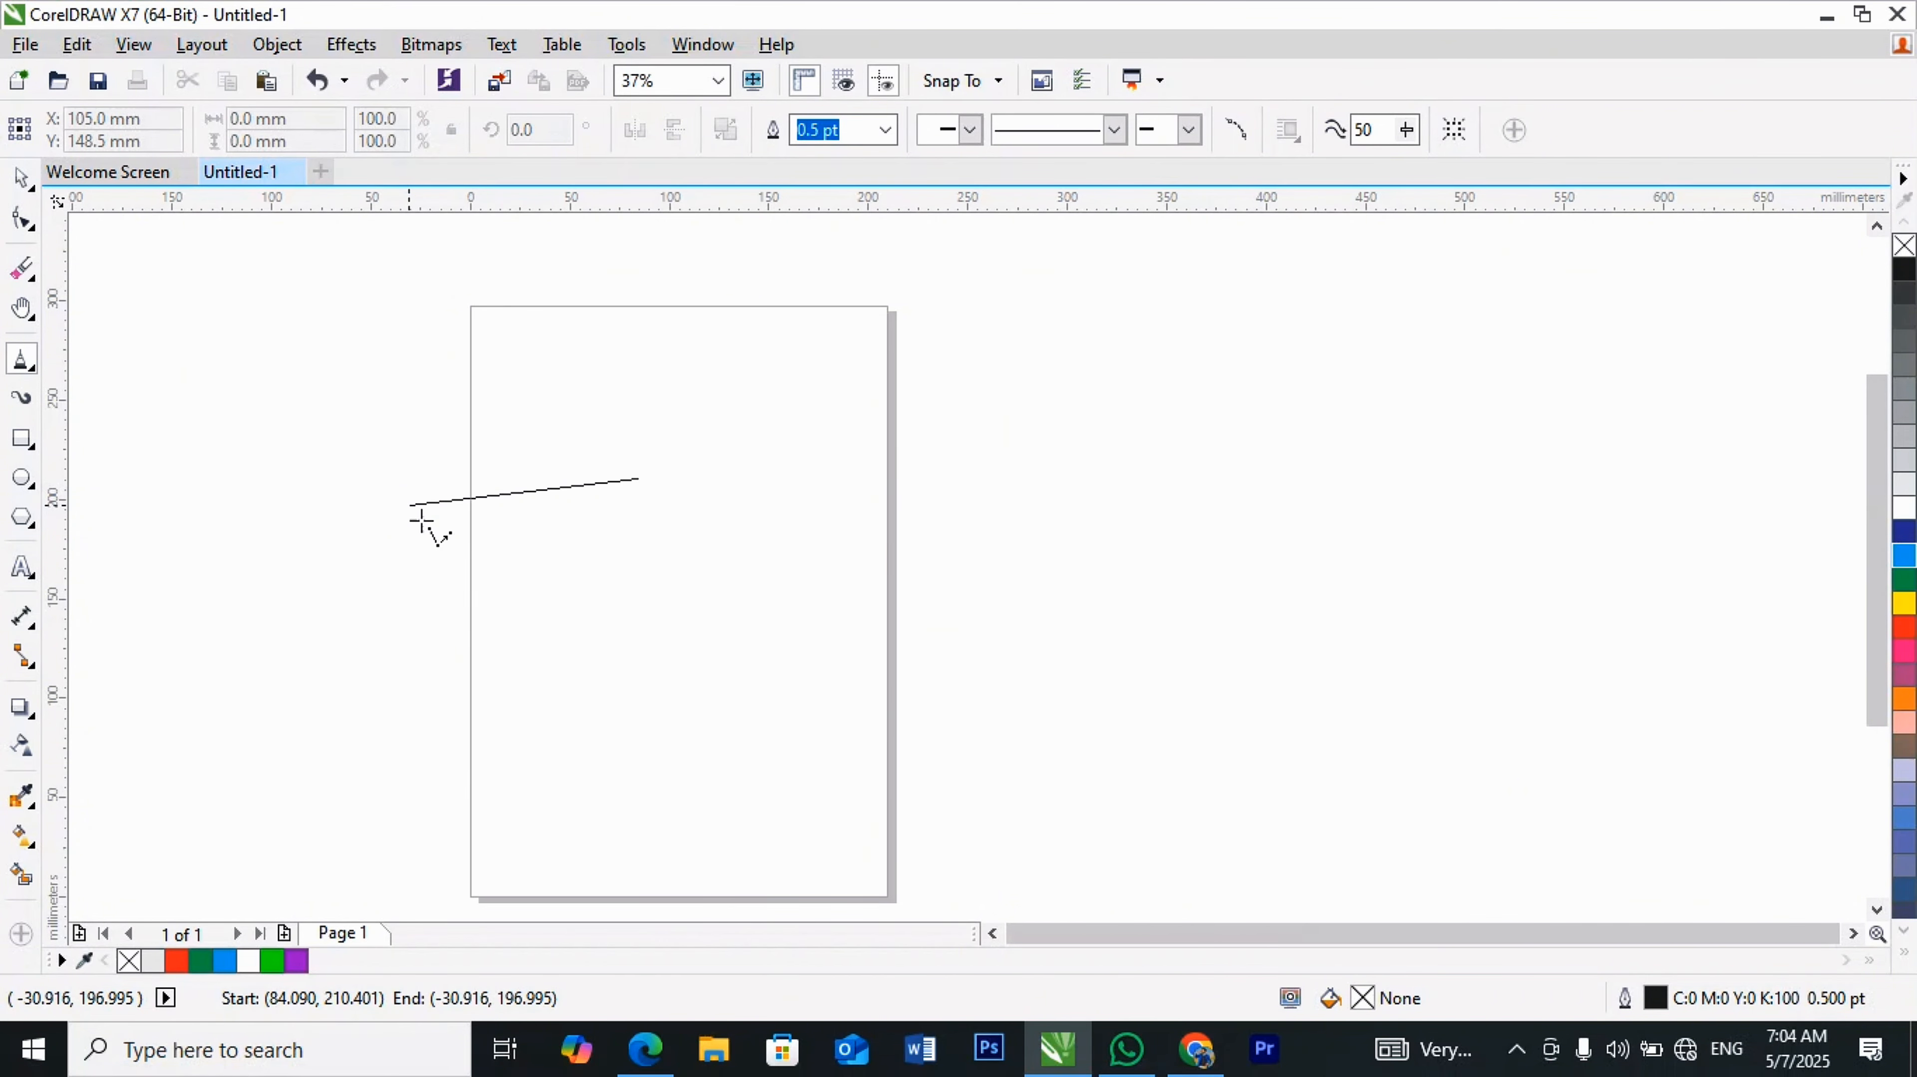
click(408, 505)
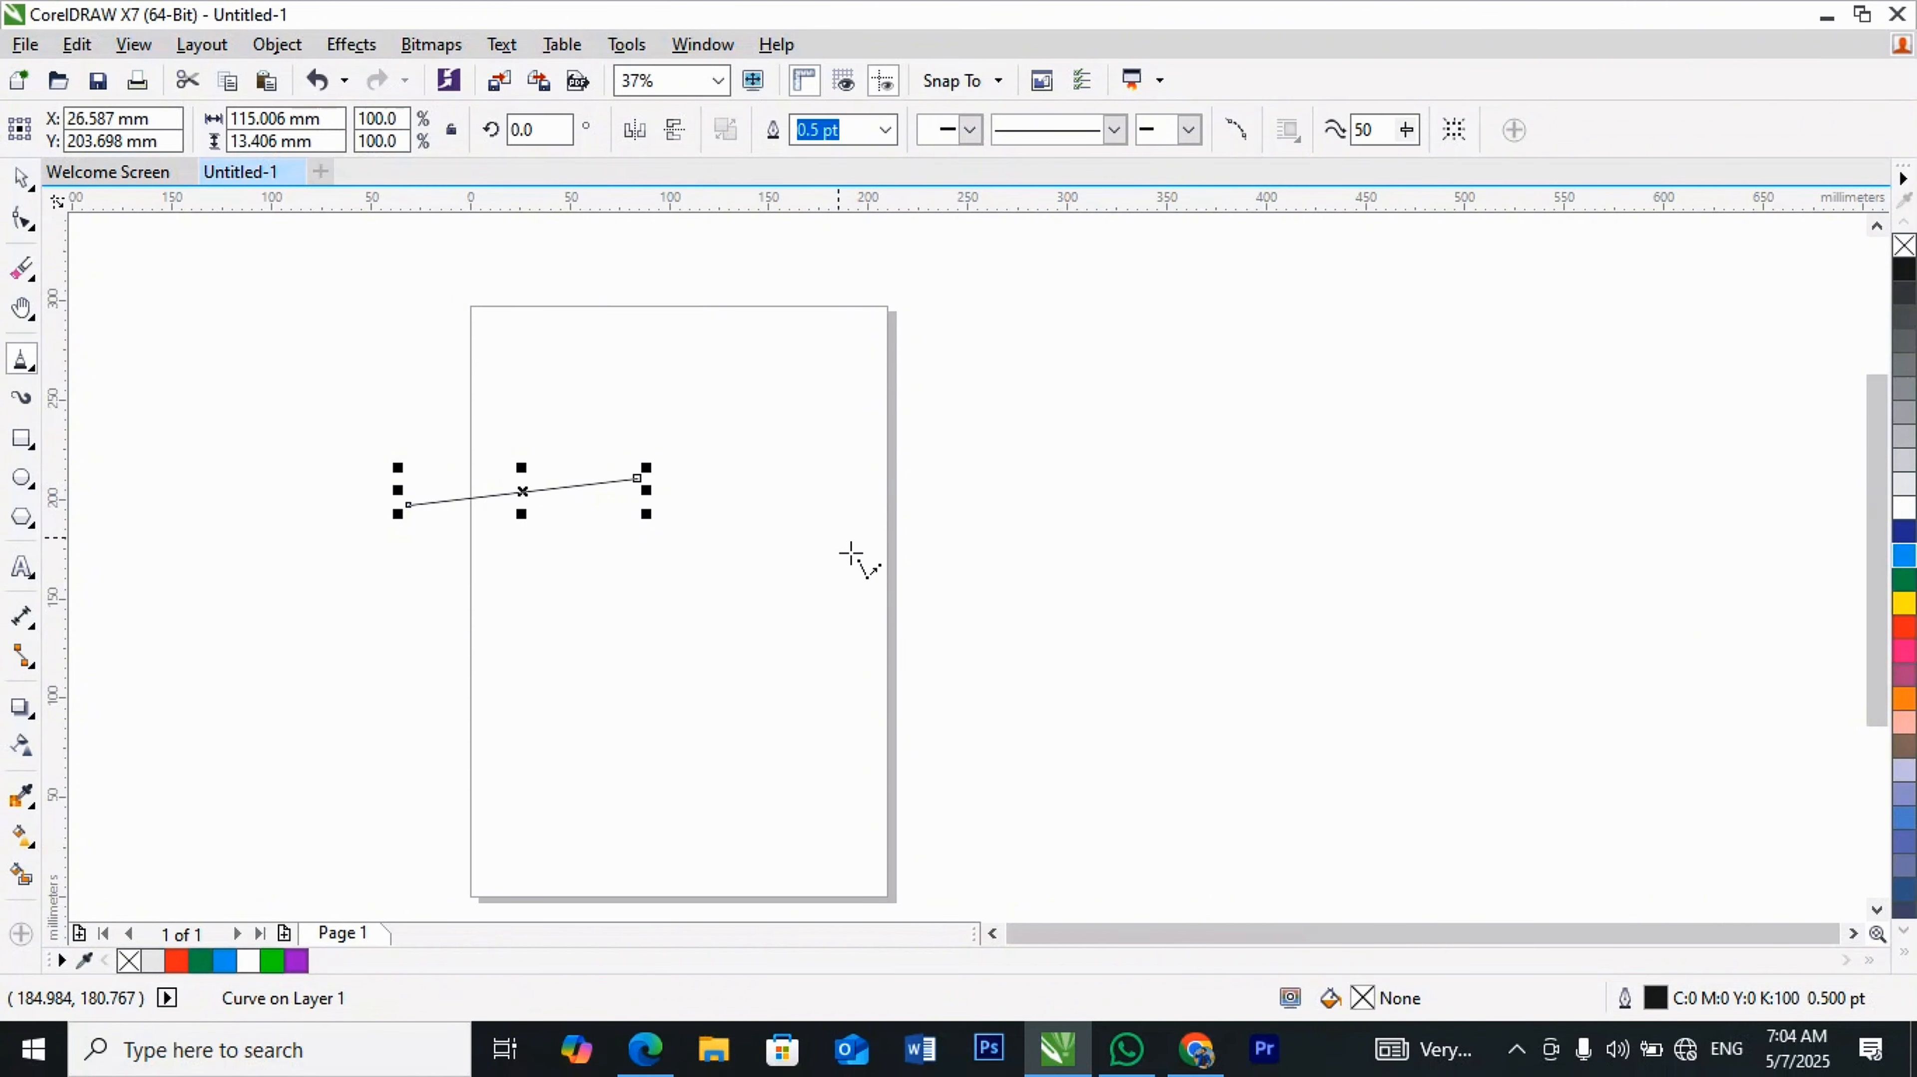
mouse_move(492, 650)
mouse_down()
mouse_move(699, 639)
mouse_move(802, 545)
mouse_move(1041, 559)
mouse_move(1187, 438)
mouse_move(1467, 577)
mouse_move(1591, 591)
mouse_move(1748, 674)
mouse_move(1875, 693)
mouse_move(1178, 718)
mouse_move(513, 674)
mouse_up()
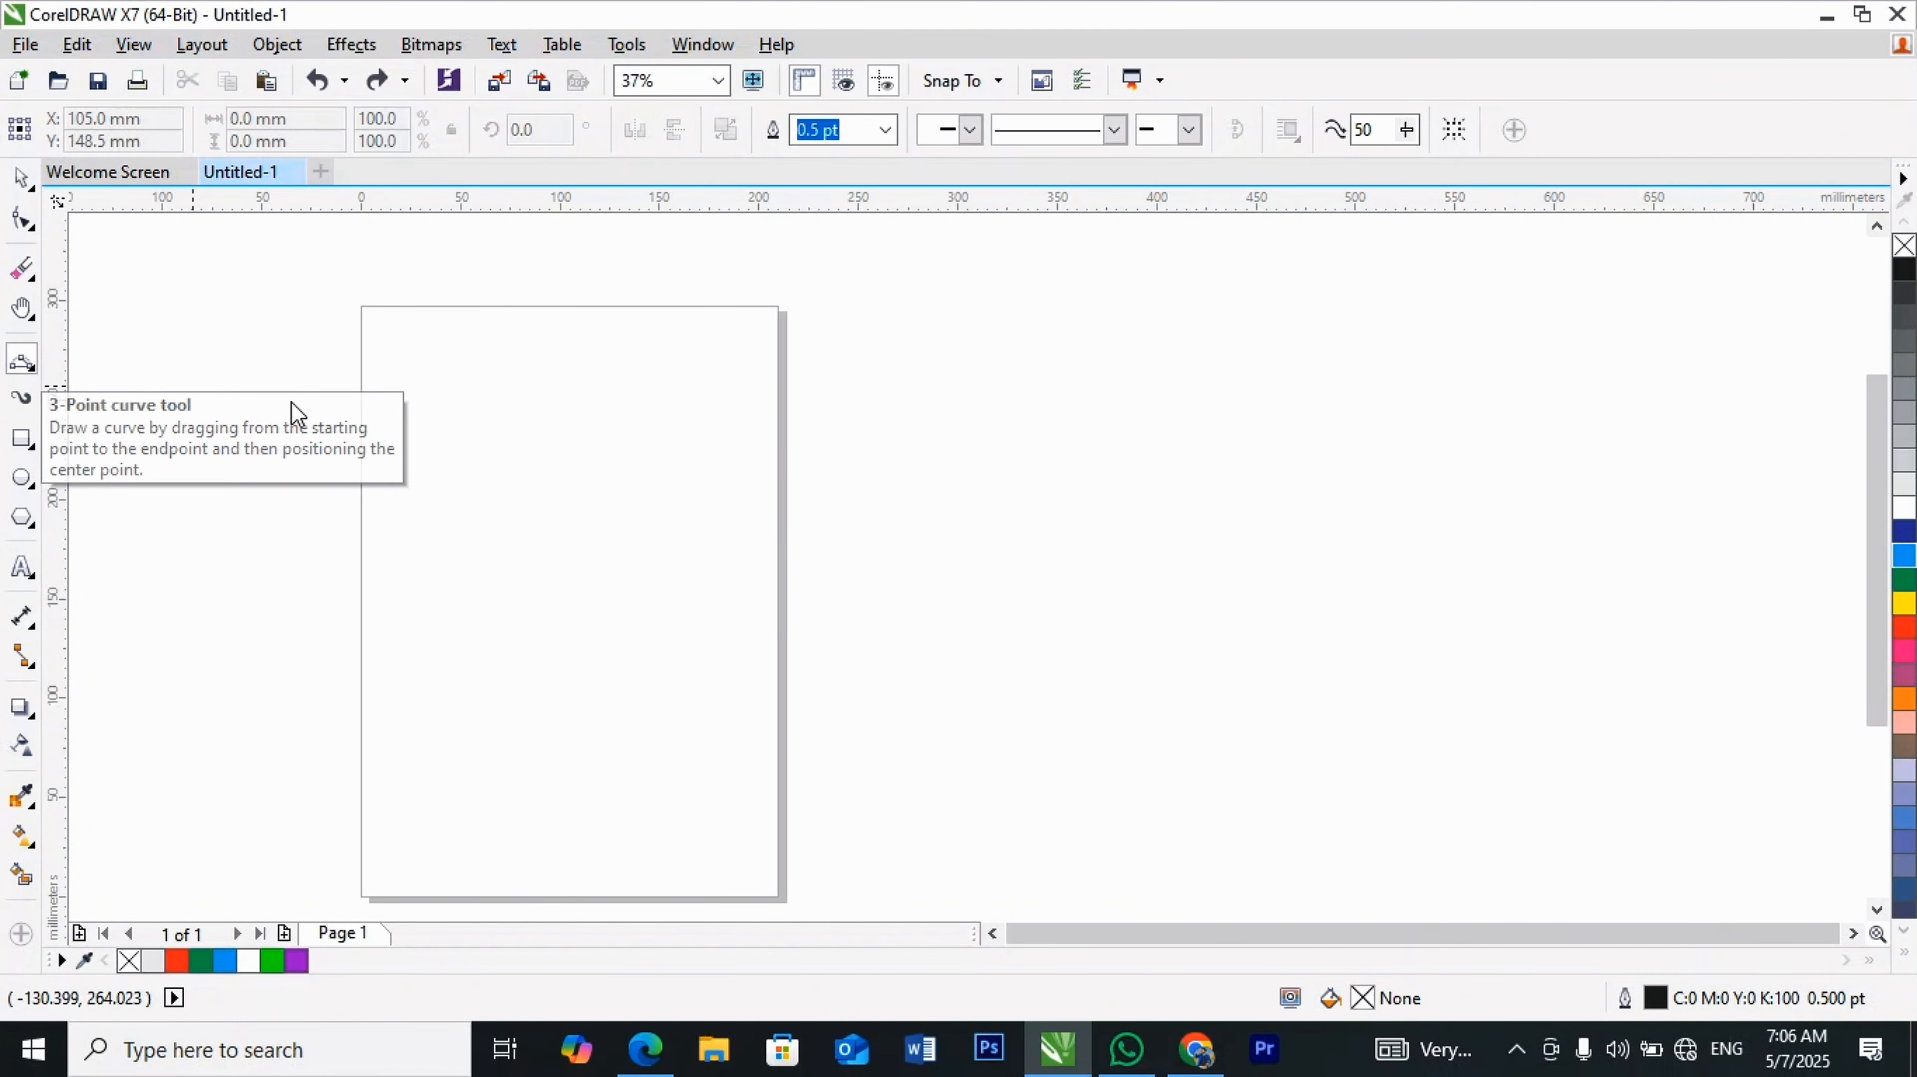
Step: Draw an arched 3-Point Curve about 135 by 80 mm across the upper part of the page and delete it
click(640, 469)
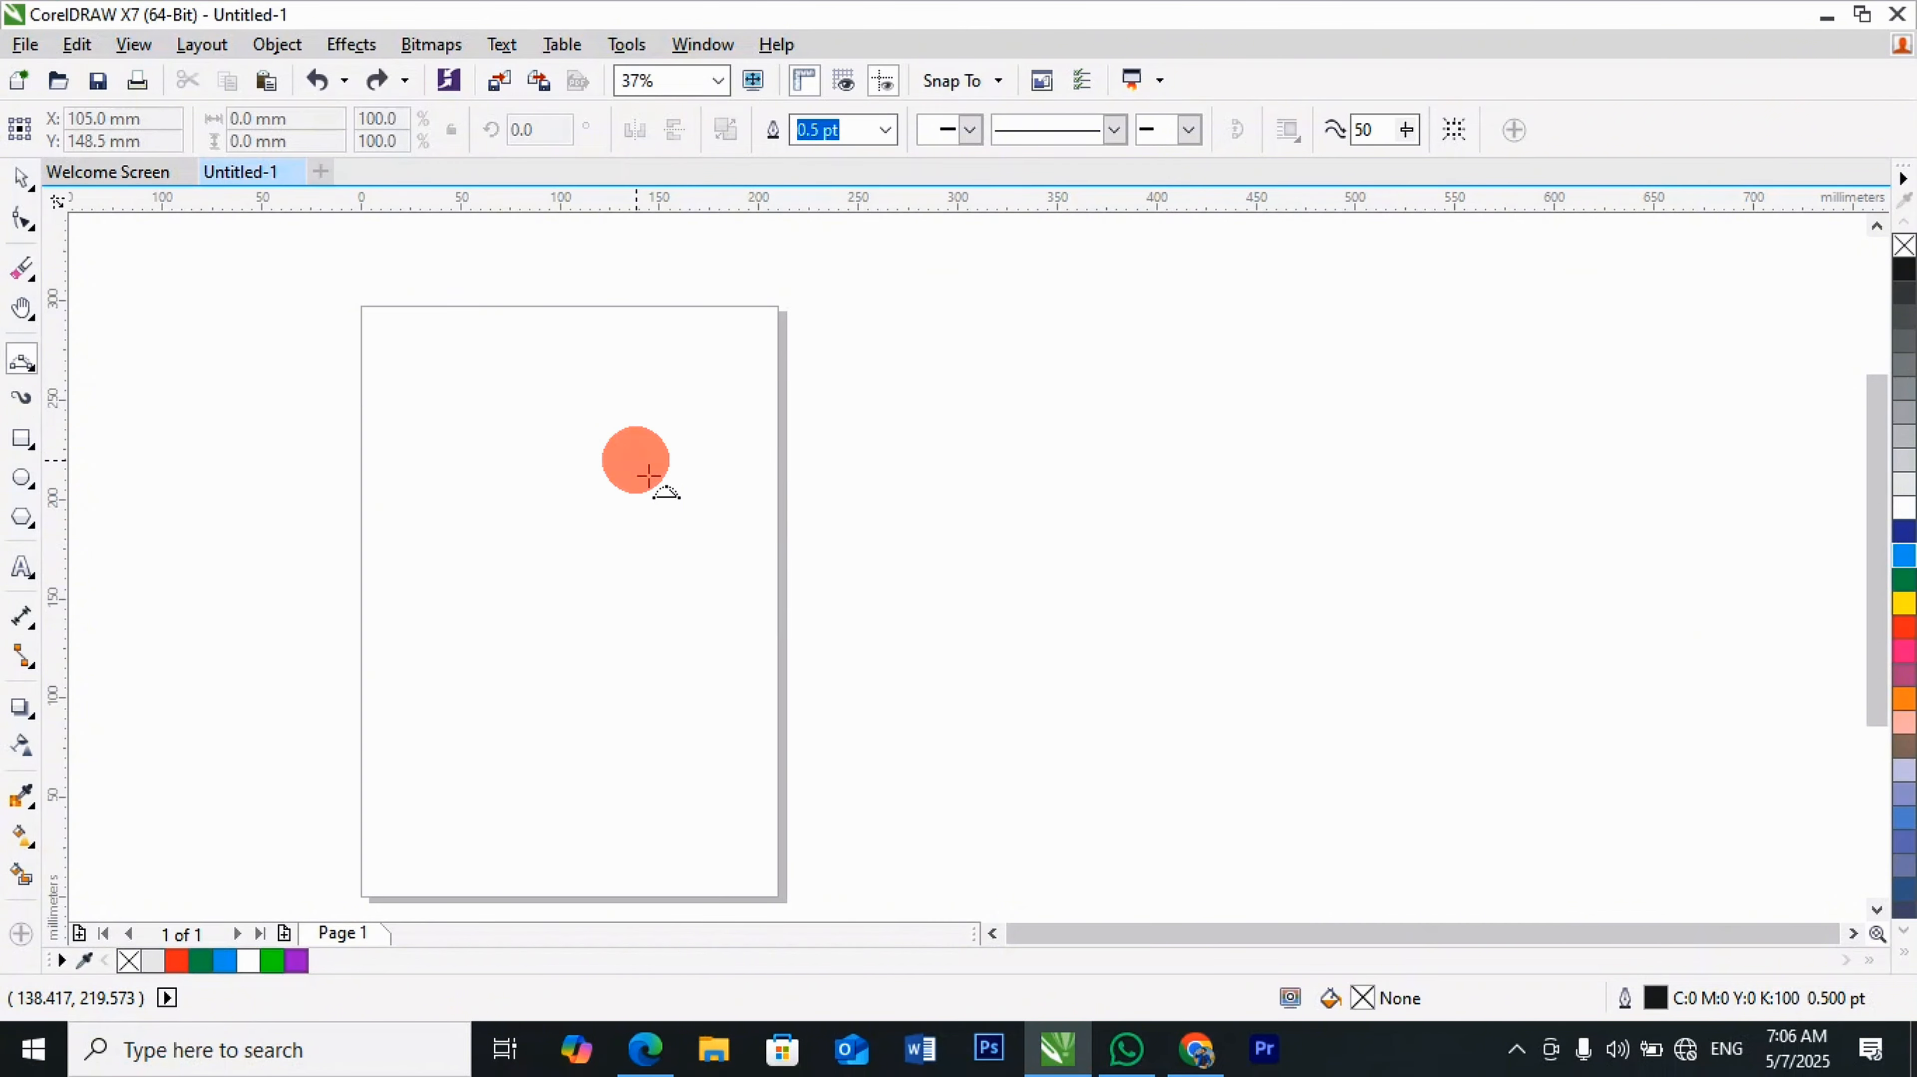
drag(696, 471, 442, 521)
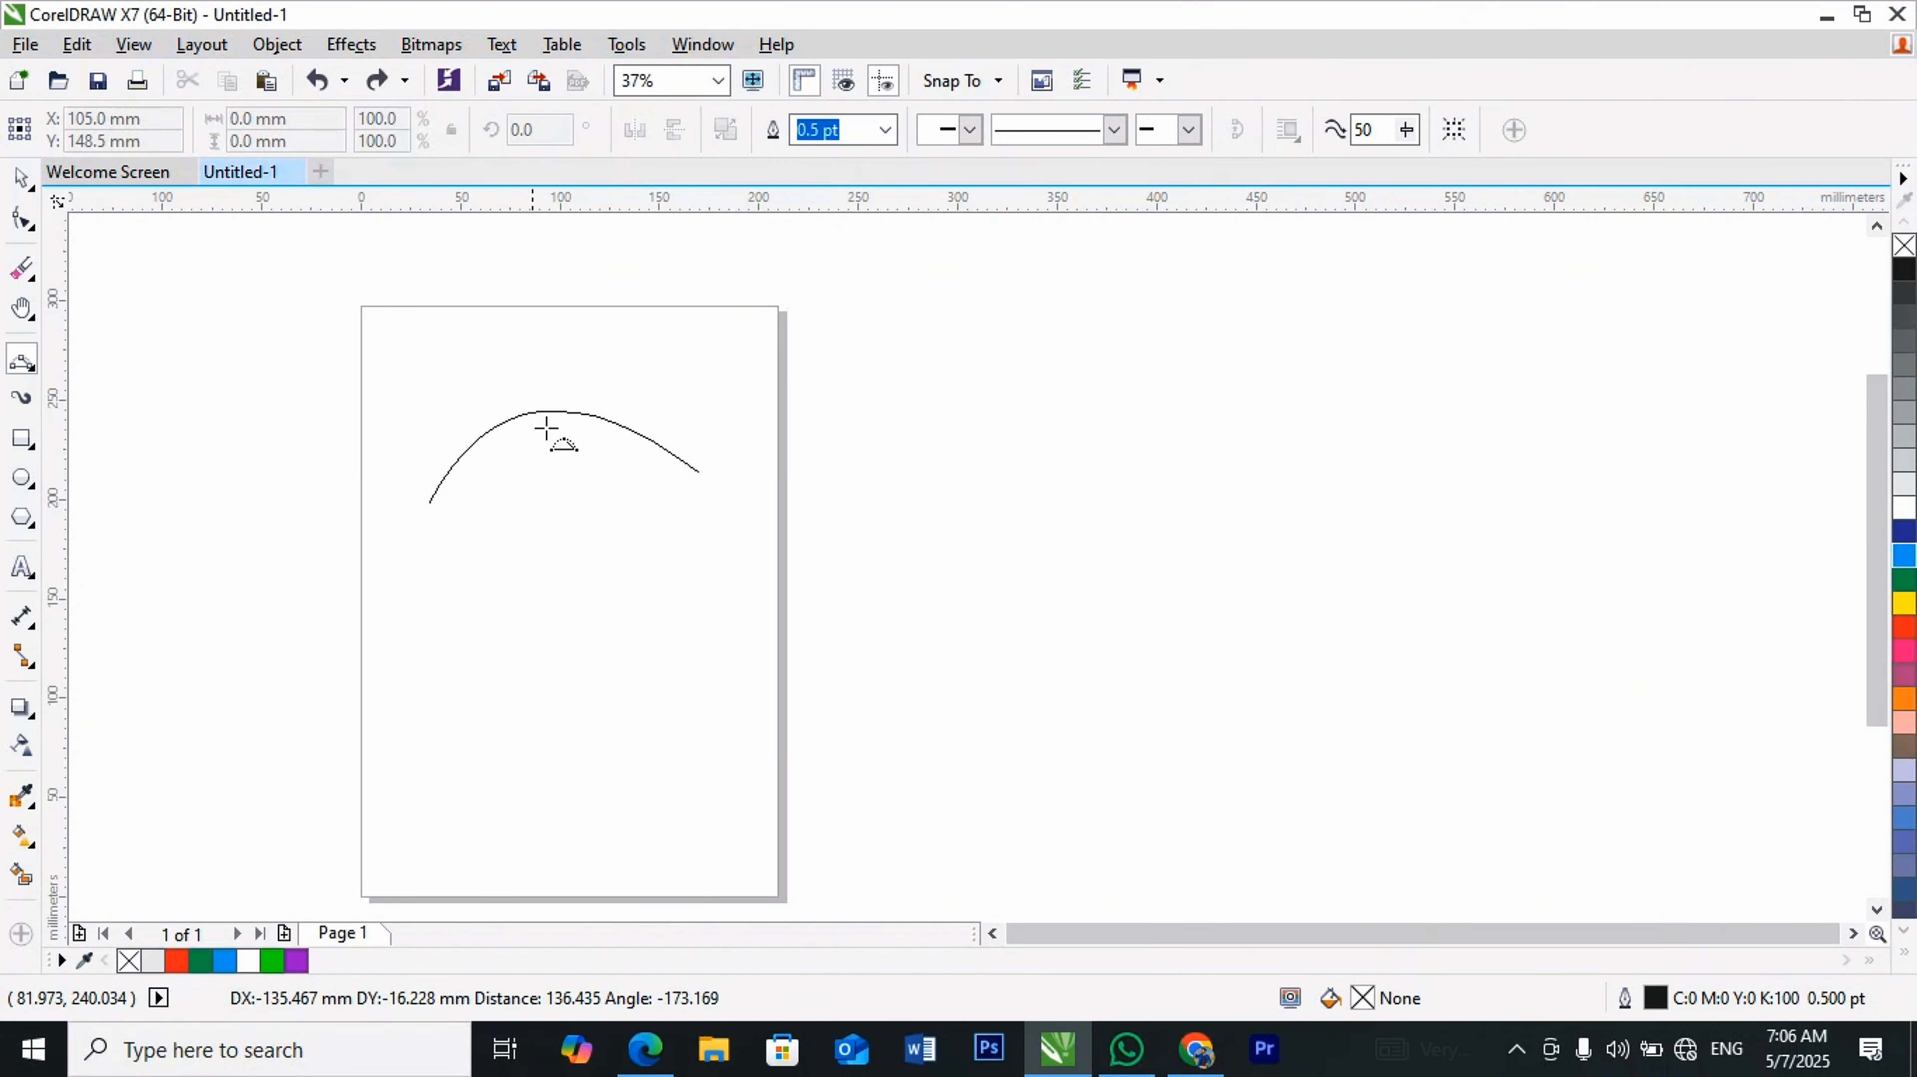
click(545, 356)
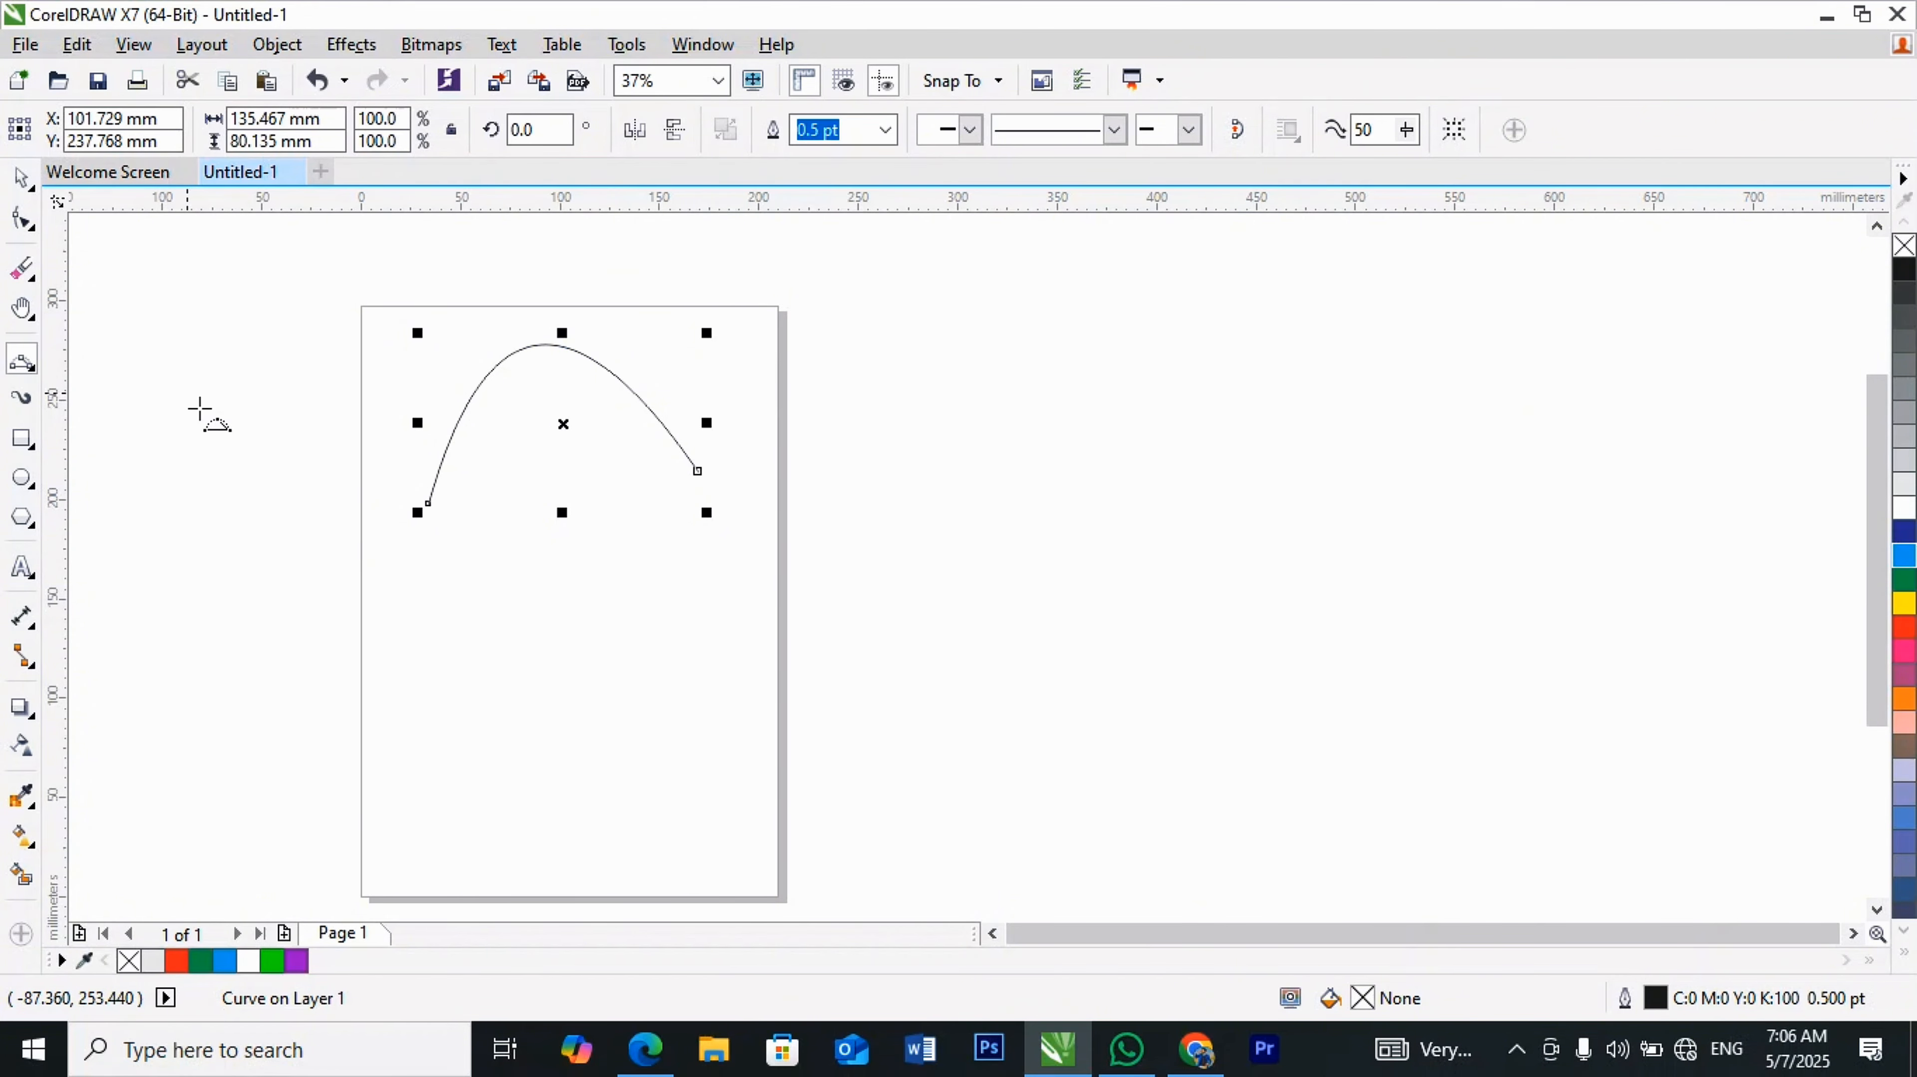
key(Delete)
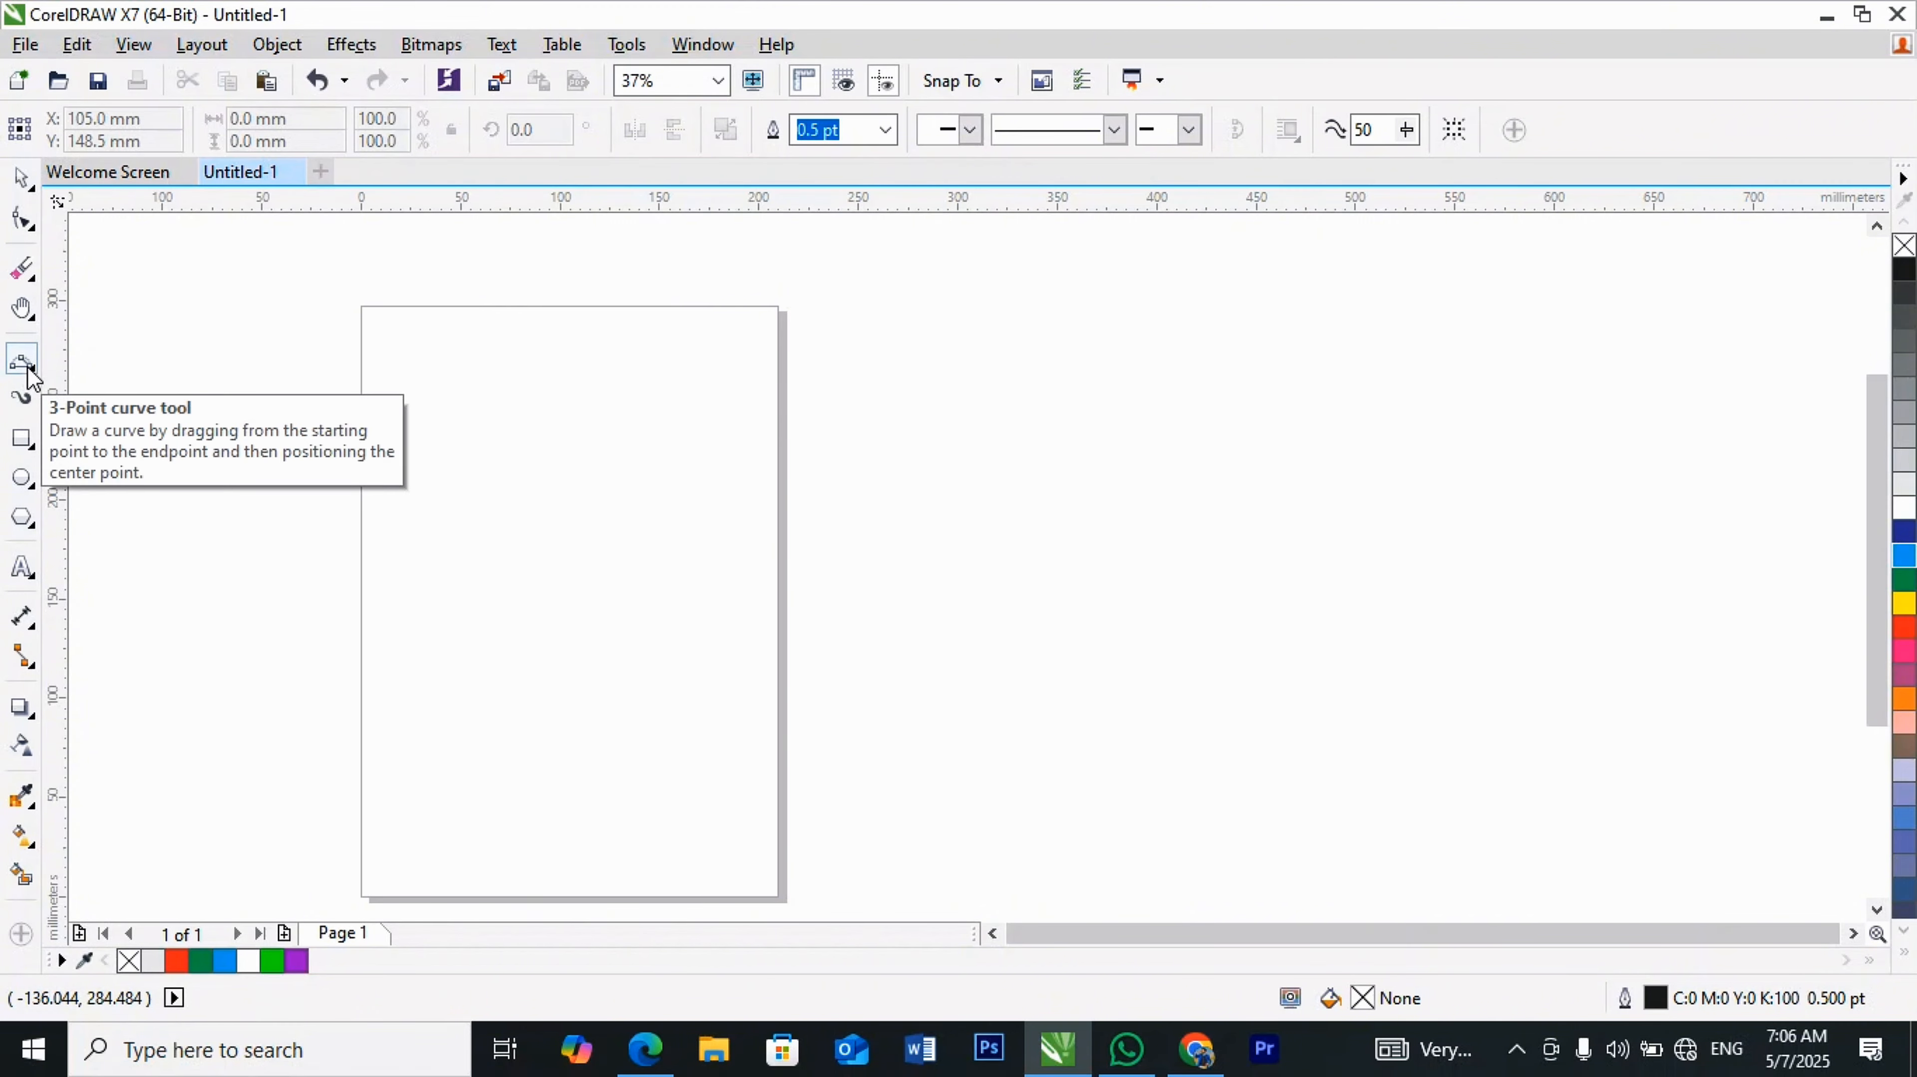
Step: Sketch a rectangle on the page reaching its right edge, and a triangle well to the right of the page, with Smart Drawing
click(30, 370)
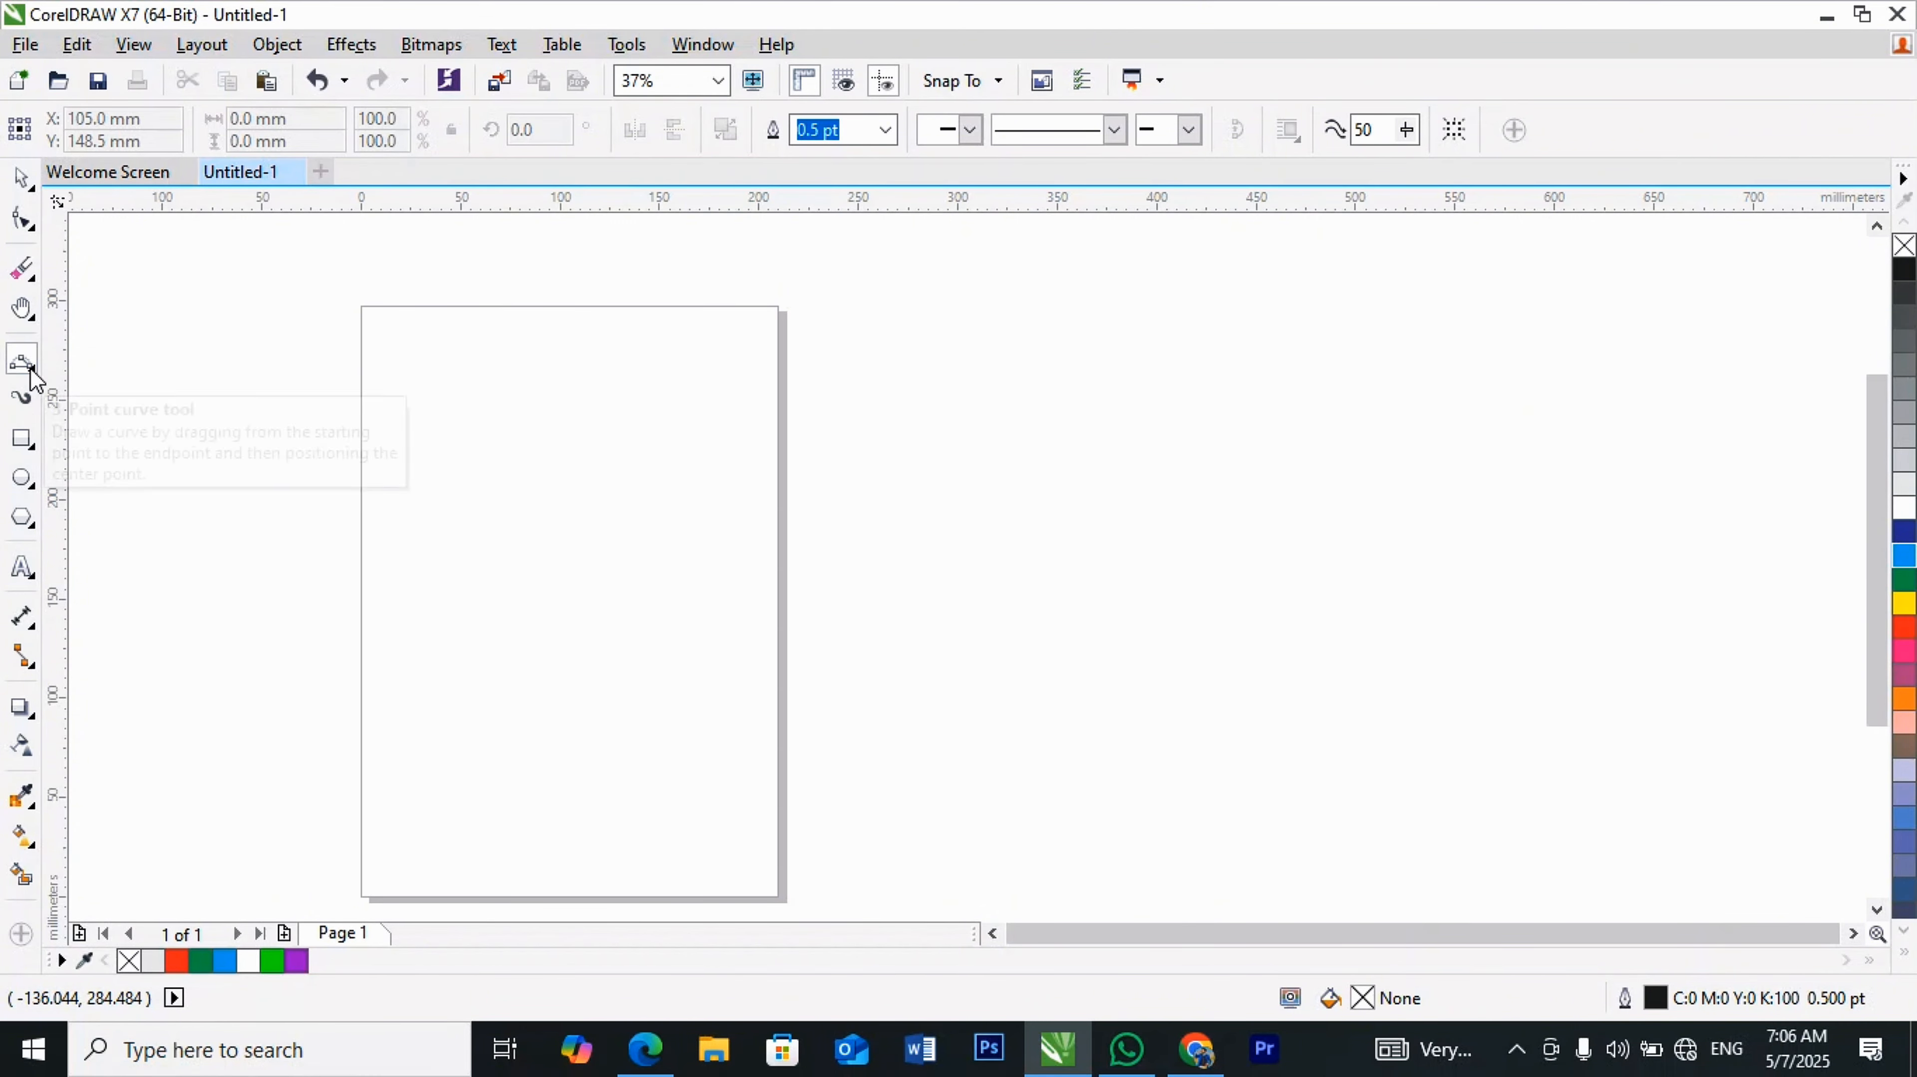
click(32, 374)
mouse_move(34, 367)
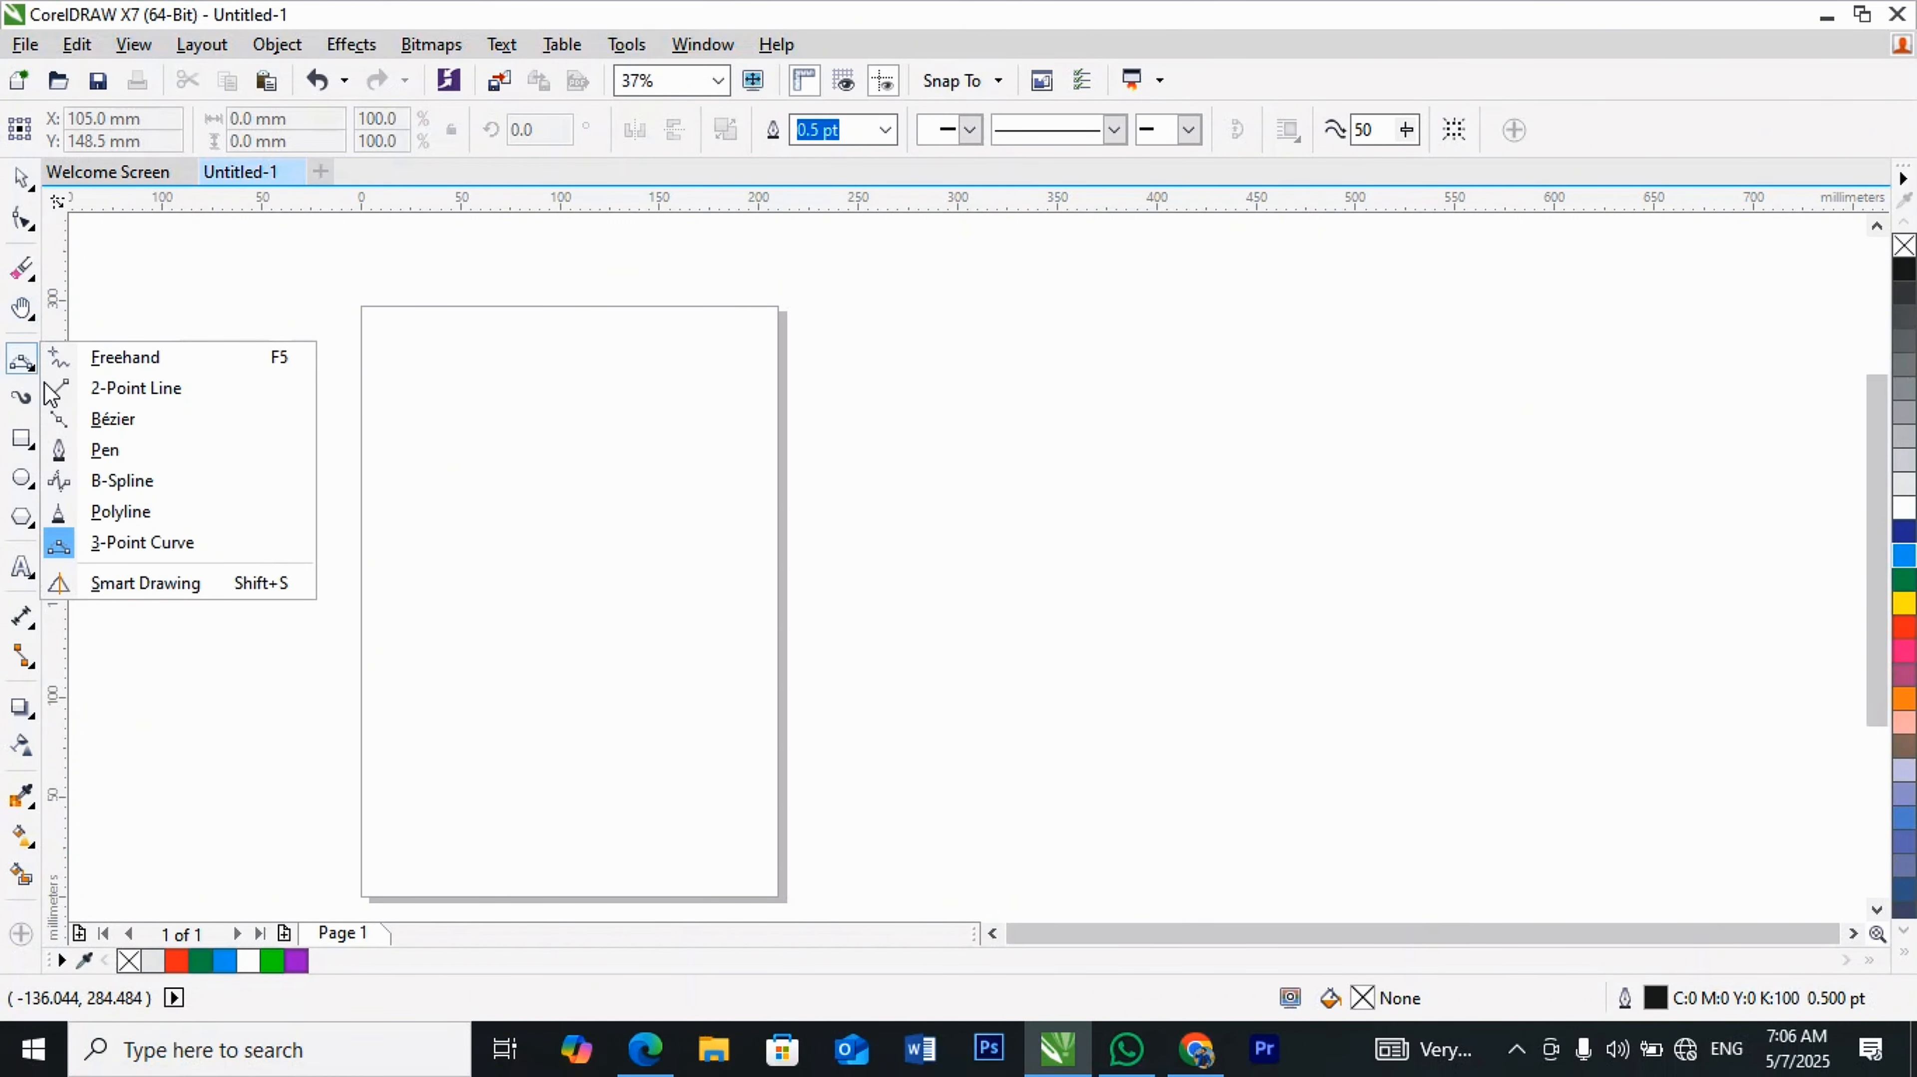
click(121, 585)
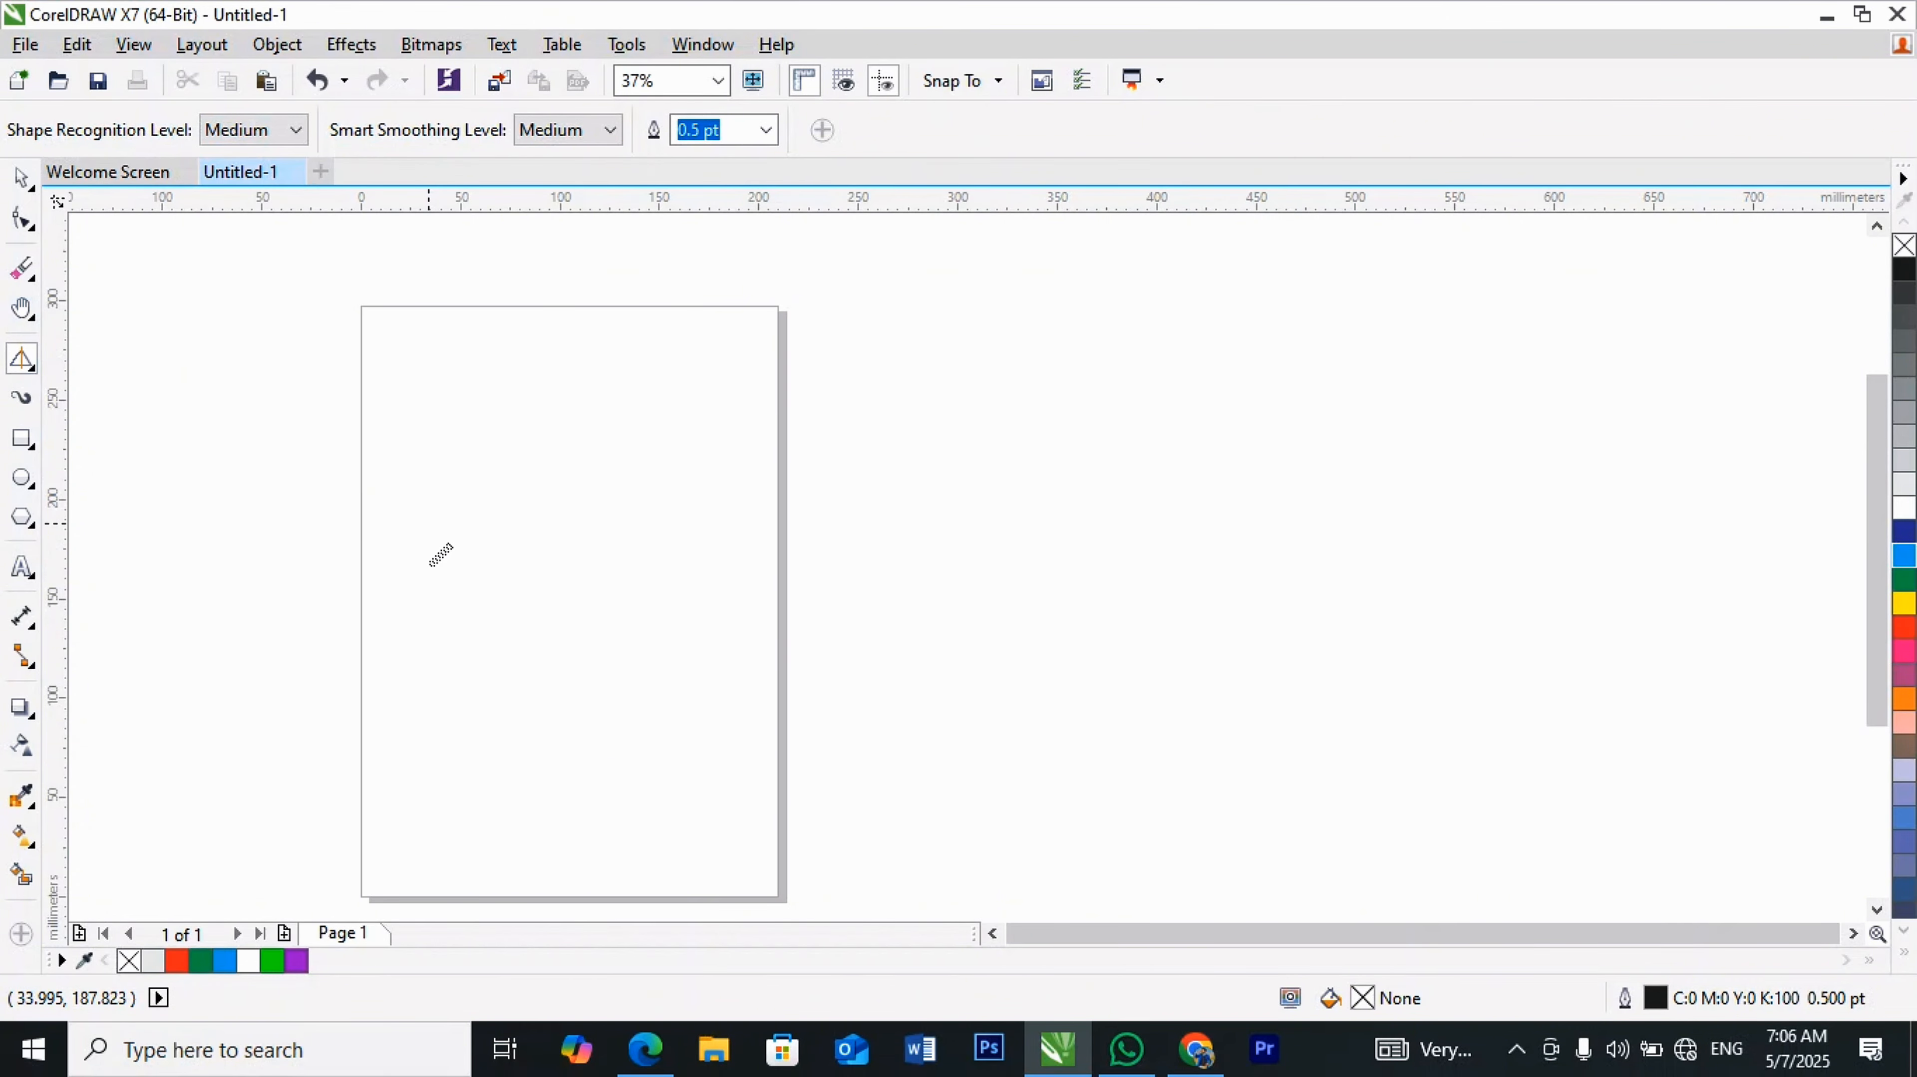
mouse_move(485, 438)
mouse_down()
mouse_move(487, 604)
mouse_move(773, 623)
mouse_move(779, 461)
mouse_move(747, 434)
mouse_move(476, 431)
mouse_move(484, 515)
mouse_up()
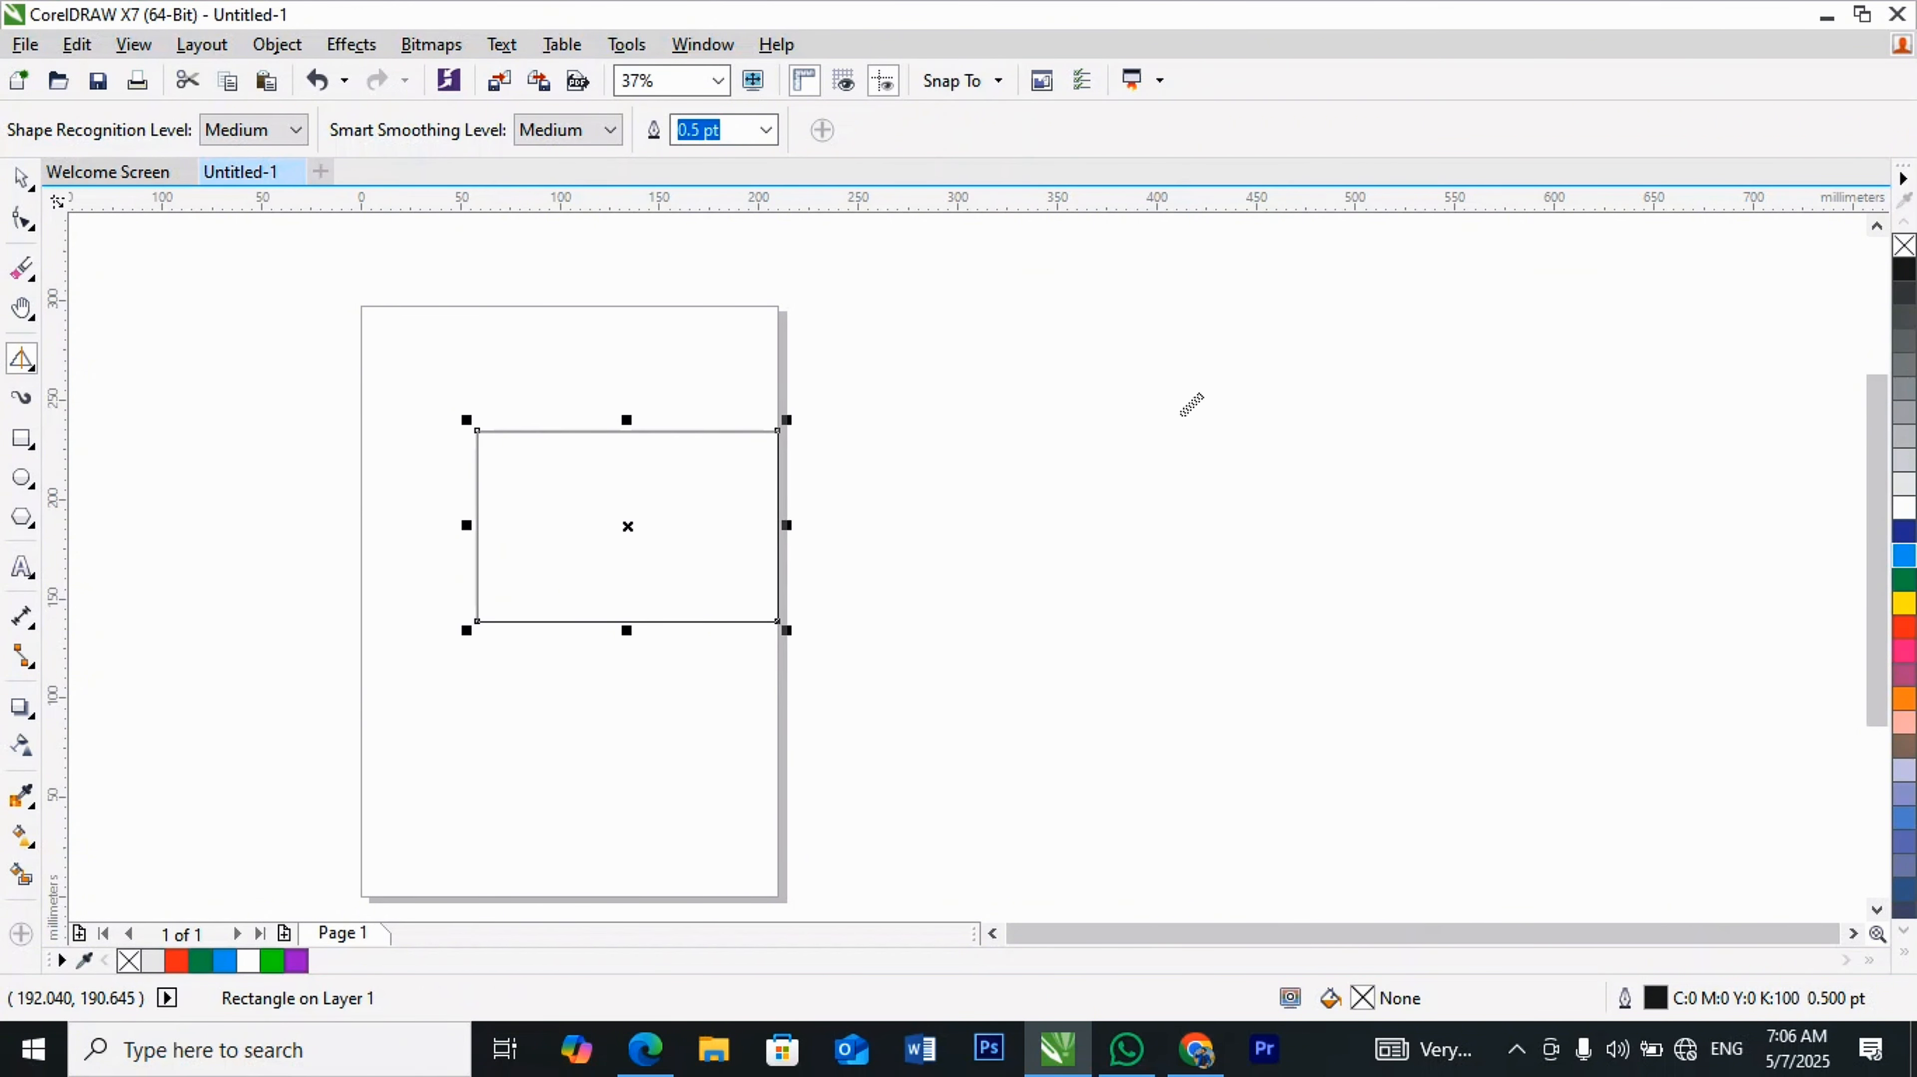
click(1333, 352)
mouse_move(1320, 321)
mouse_down()
mouse_move(1279, 505)
mouse_move(1546, 494)
mouse_move(1330, 319)
mouse_move(1331, 381)
mouse_up()
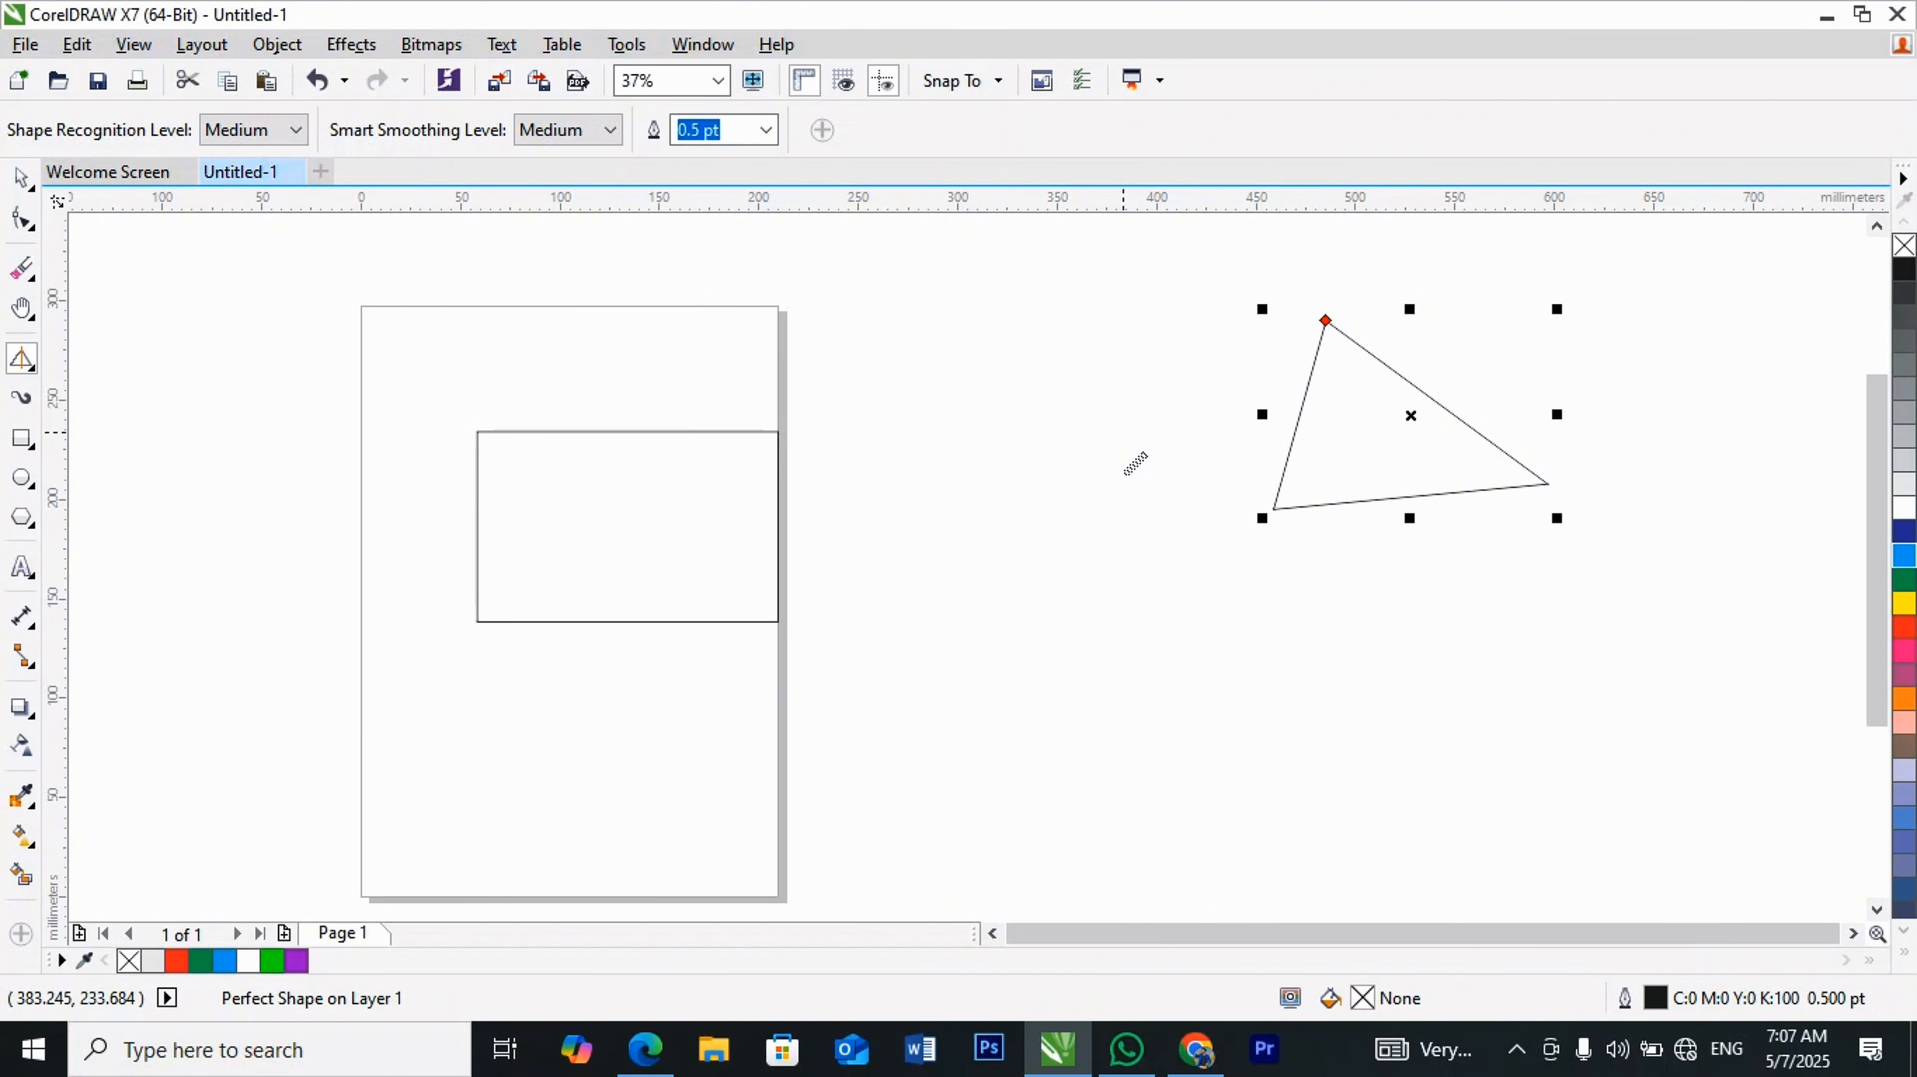
Step: Select the rectangle and the triangle together and delete them
click(18, 179)
drag(223, 235, 1777, 798)
key(Delete)
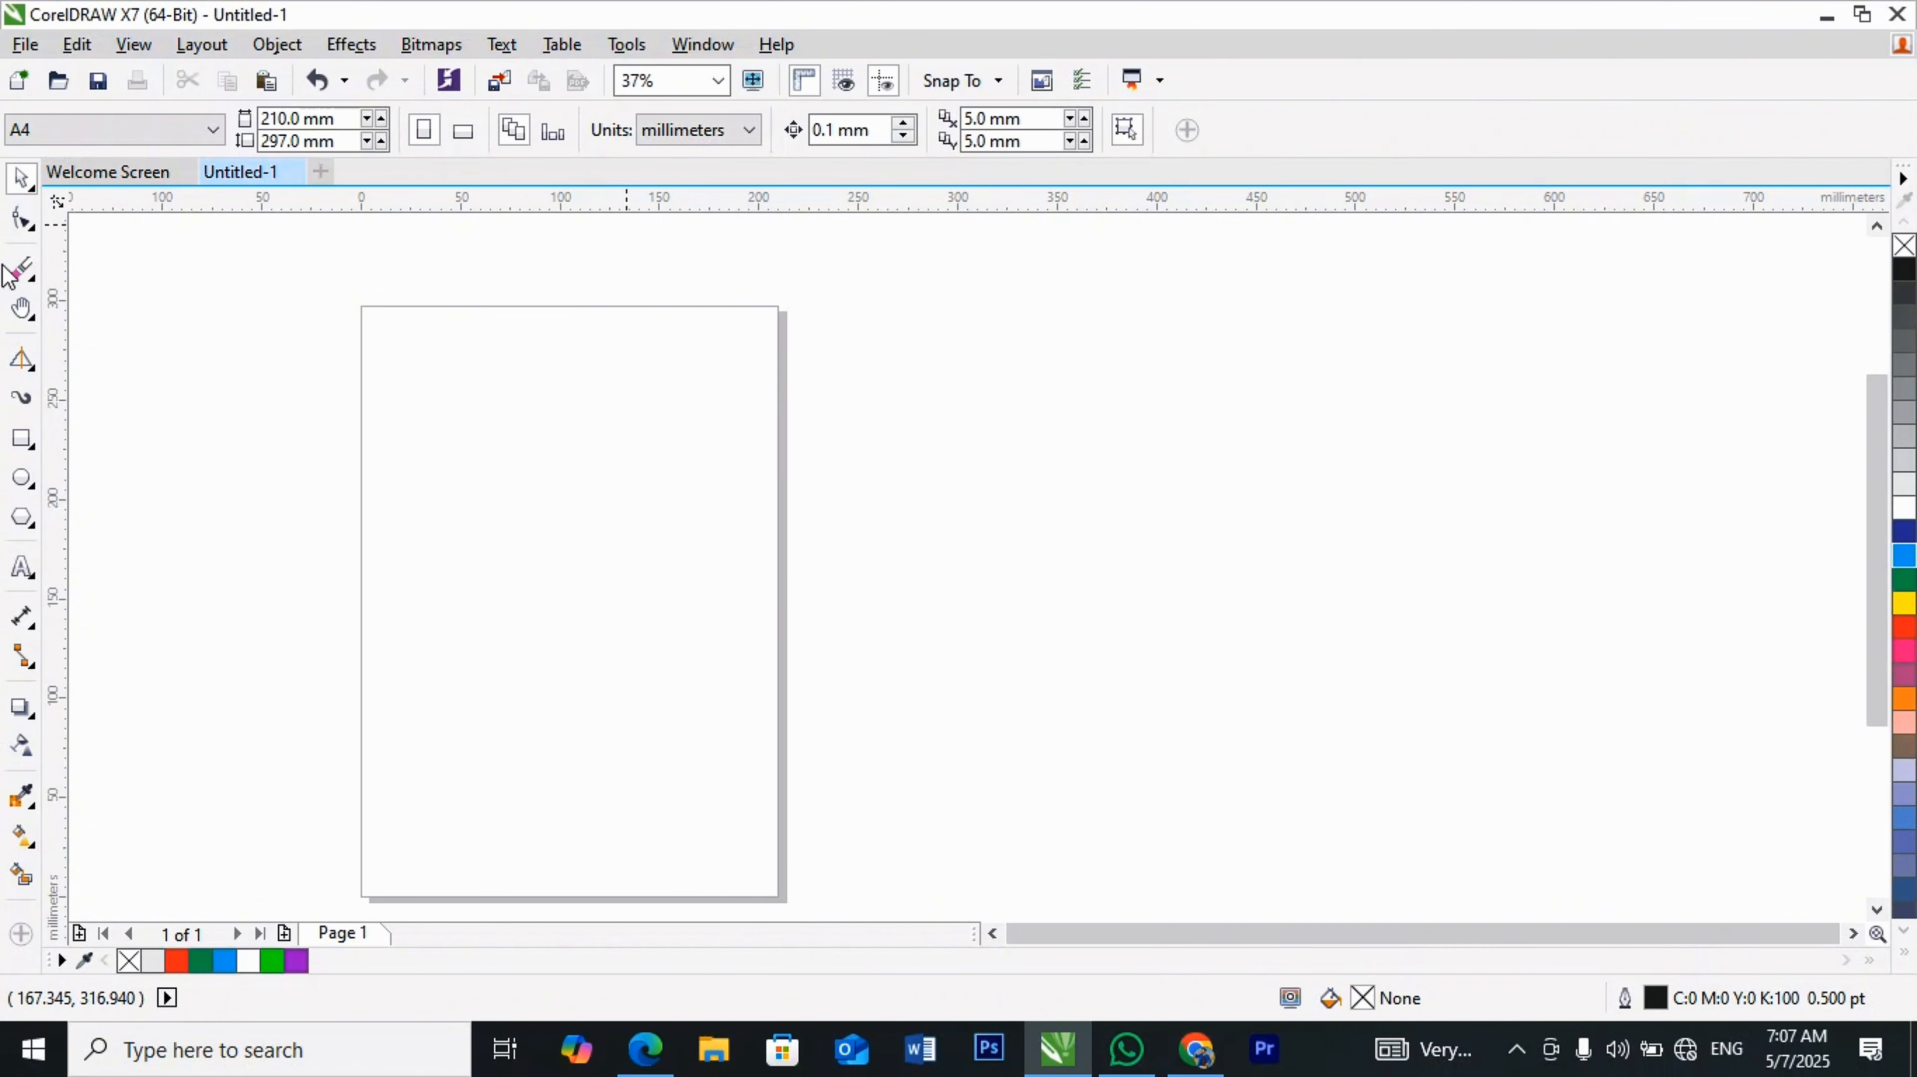
click(36, 367)
click(454, 418)
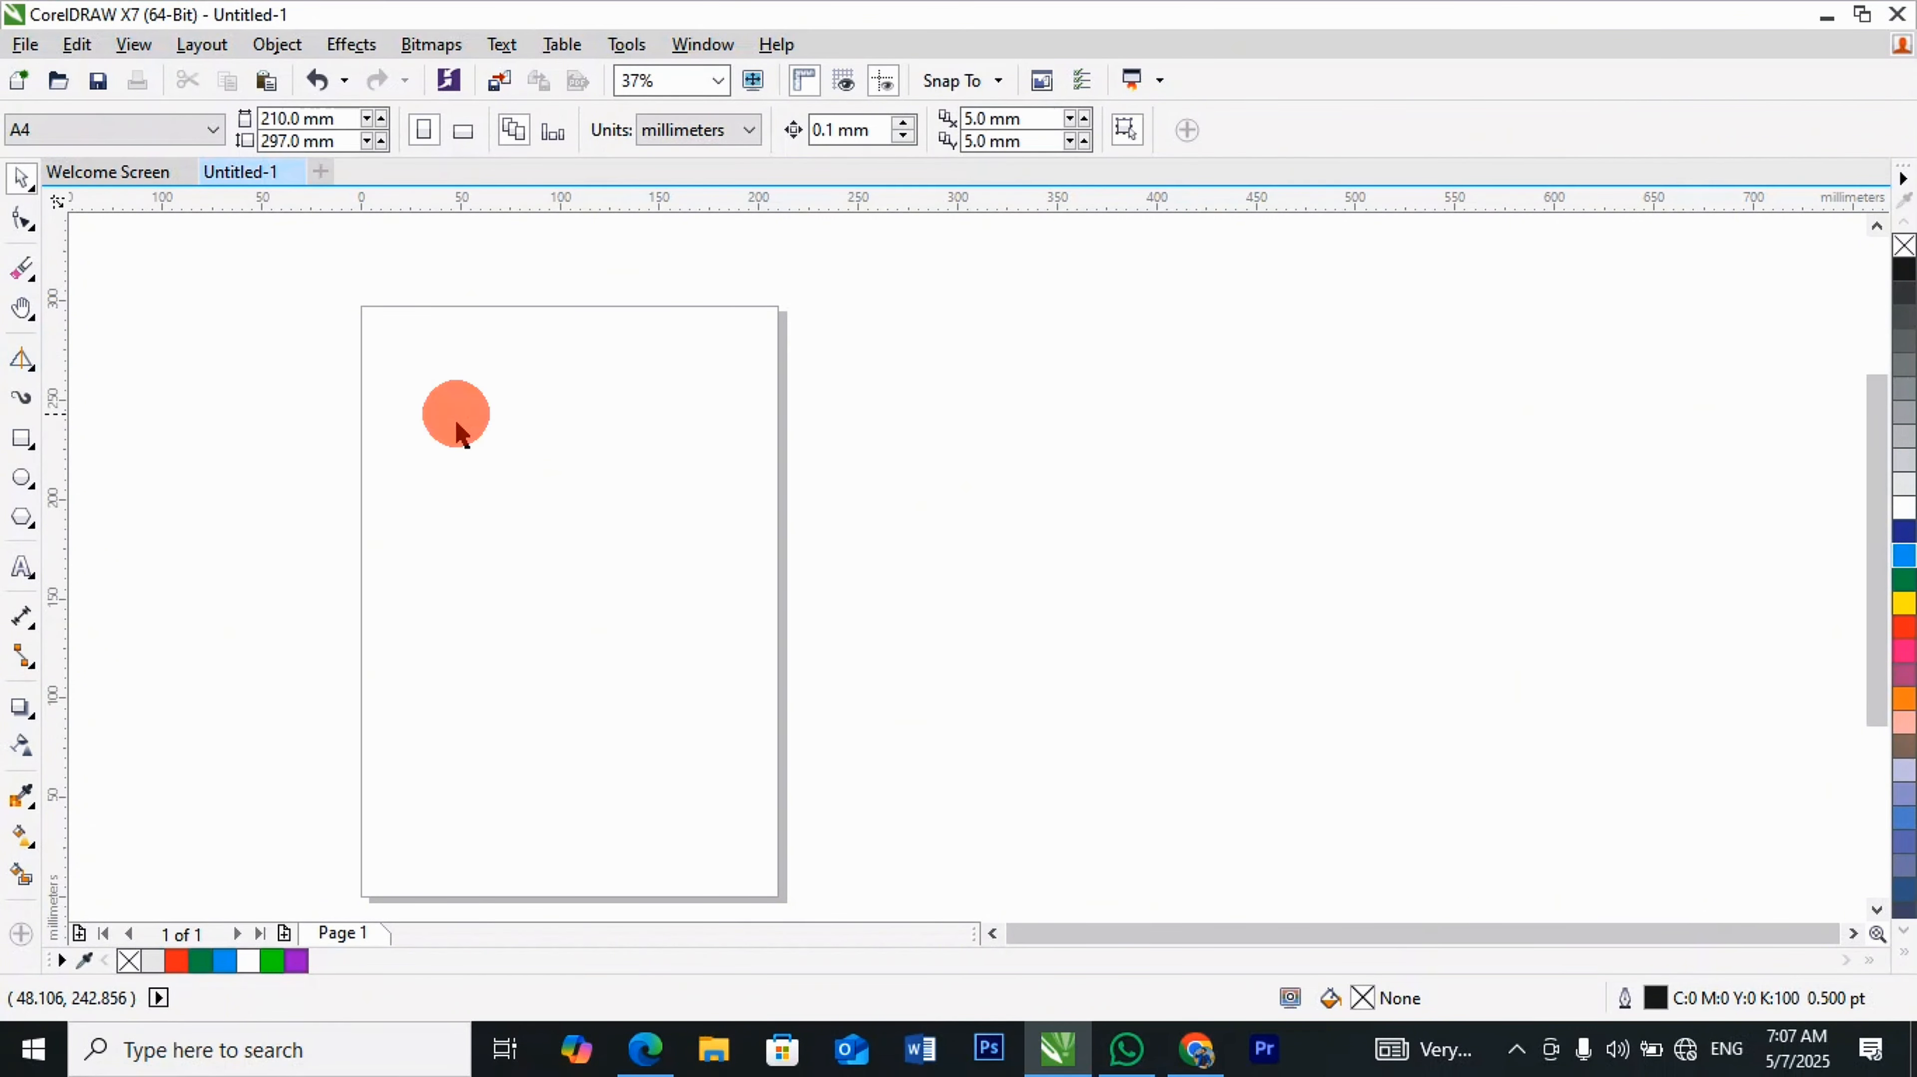
Step: Paint several loose, curved Artistic Media strokes 12.7 mm wide in the area to the right of the page
click(30, 403)
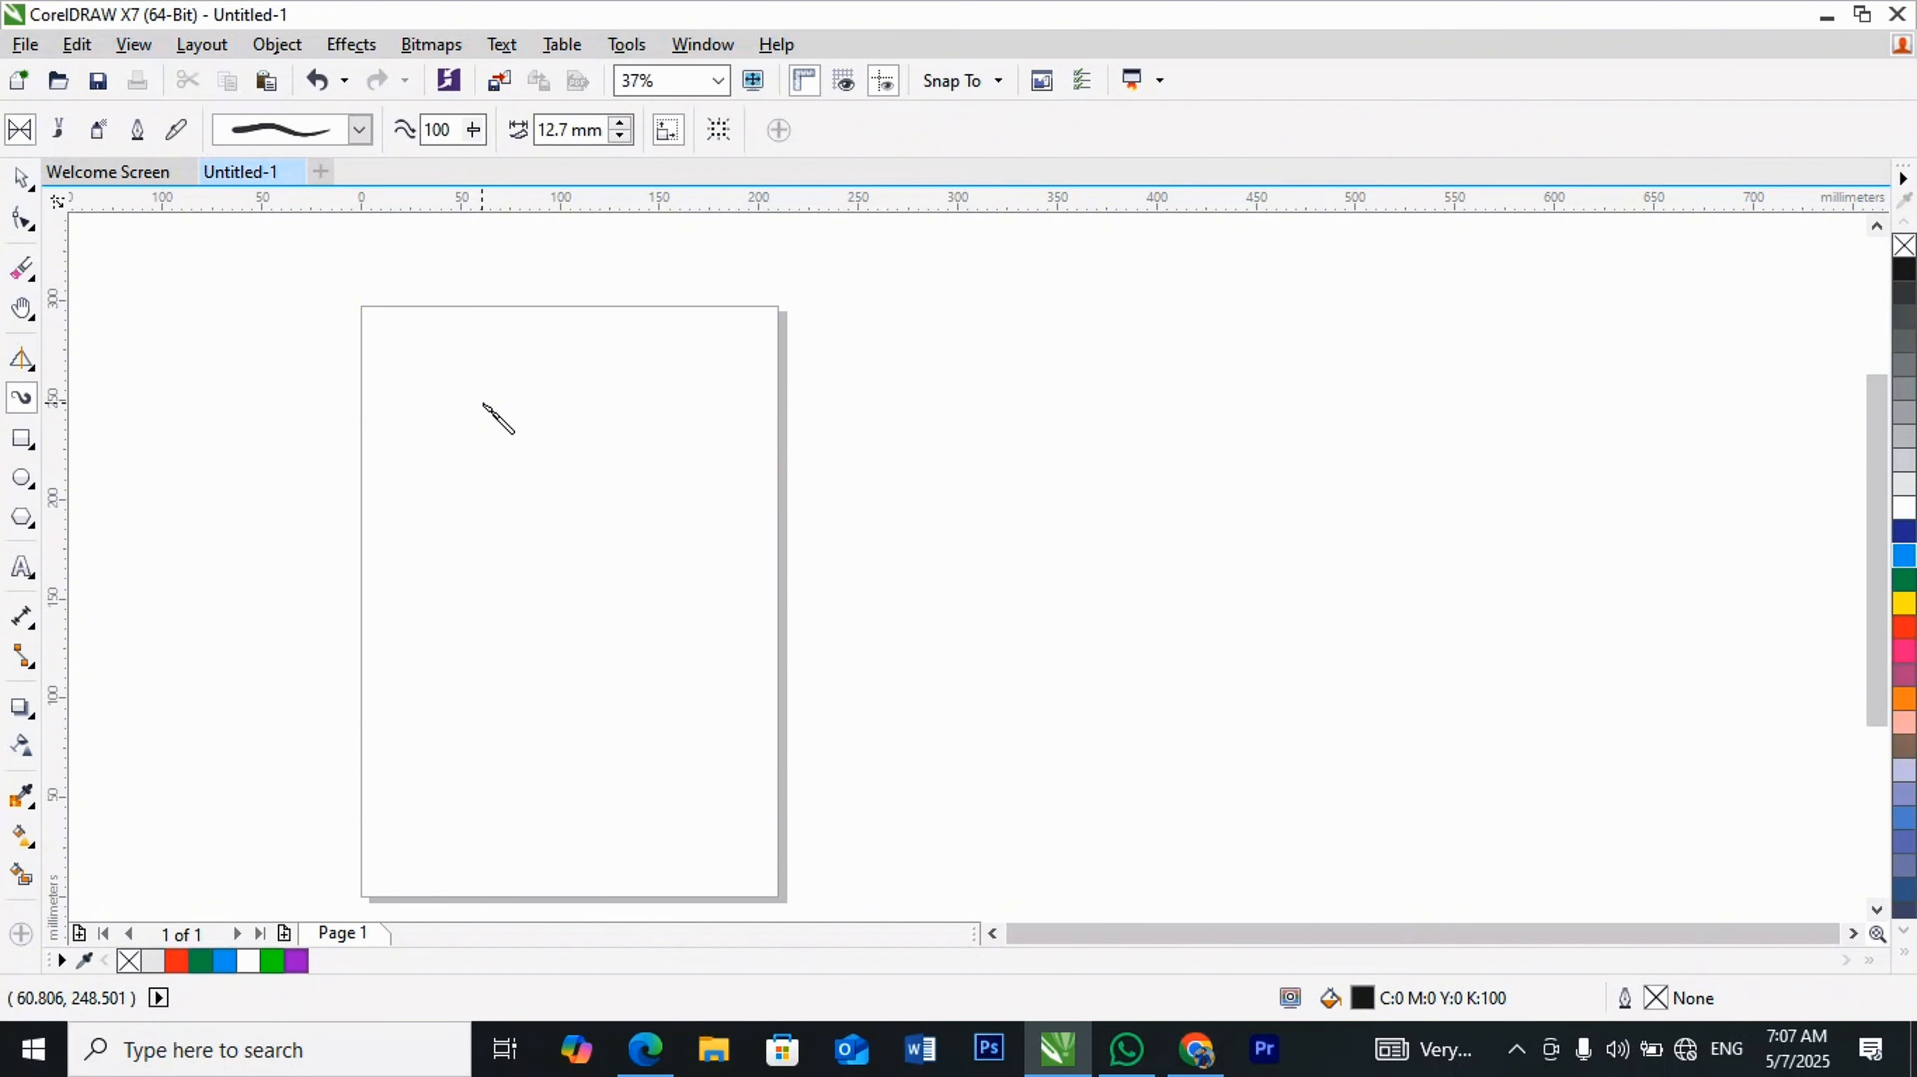
click(1343, 301)
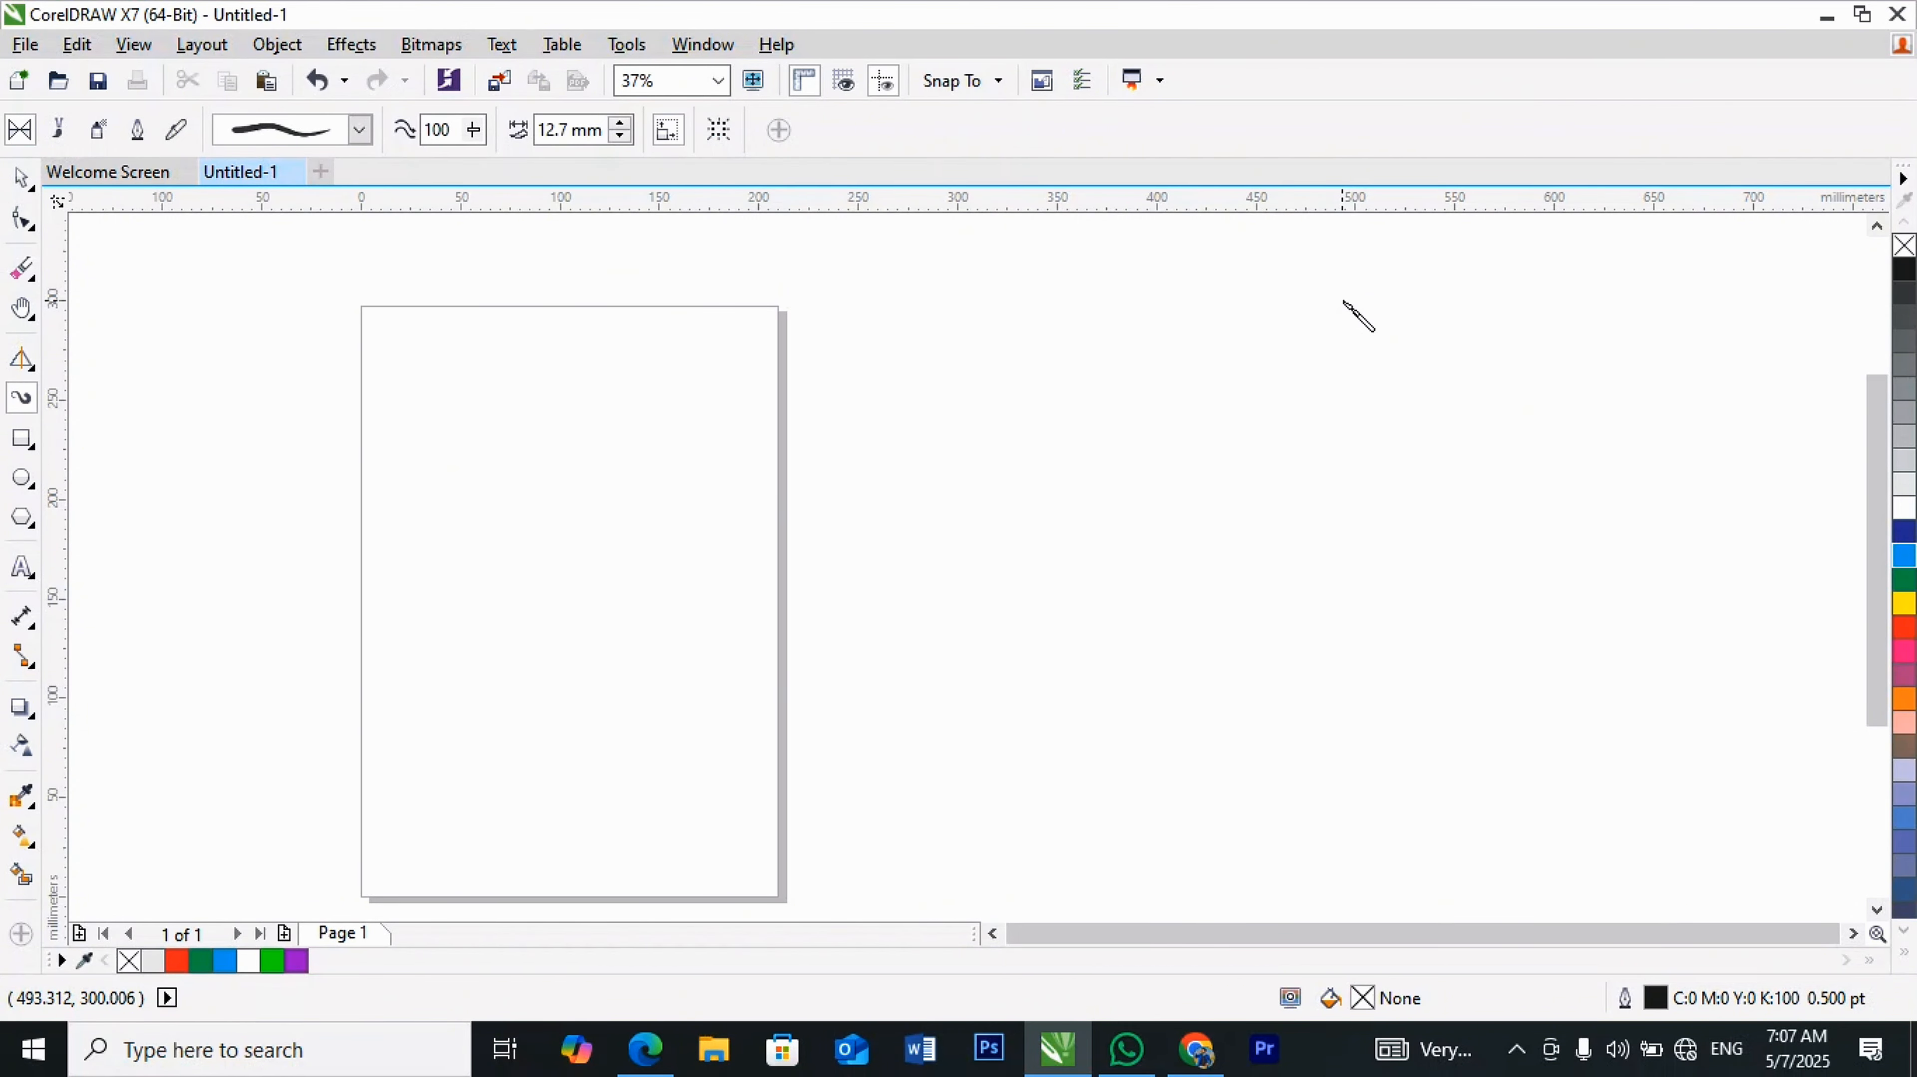
mouse_move(1343, 301)
mouse_down()
mouse_move(1386, 307)
mouse_move(1451, 406)
mouse_move(1428, 386)
mouse_move(1396, 400)
mouse_move(1328, 351)
mouse_move(1270, 242)
mouse_move(1253, 352)
mouse_move(1300, 338)
mouse_move(1338, 370)
mouse_move(1287, 403)
mouse_move(1331, 430)
mouse_move(1255, 520)
mouse_up()
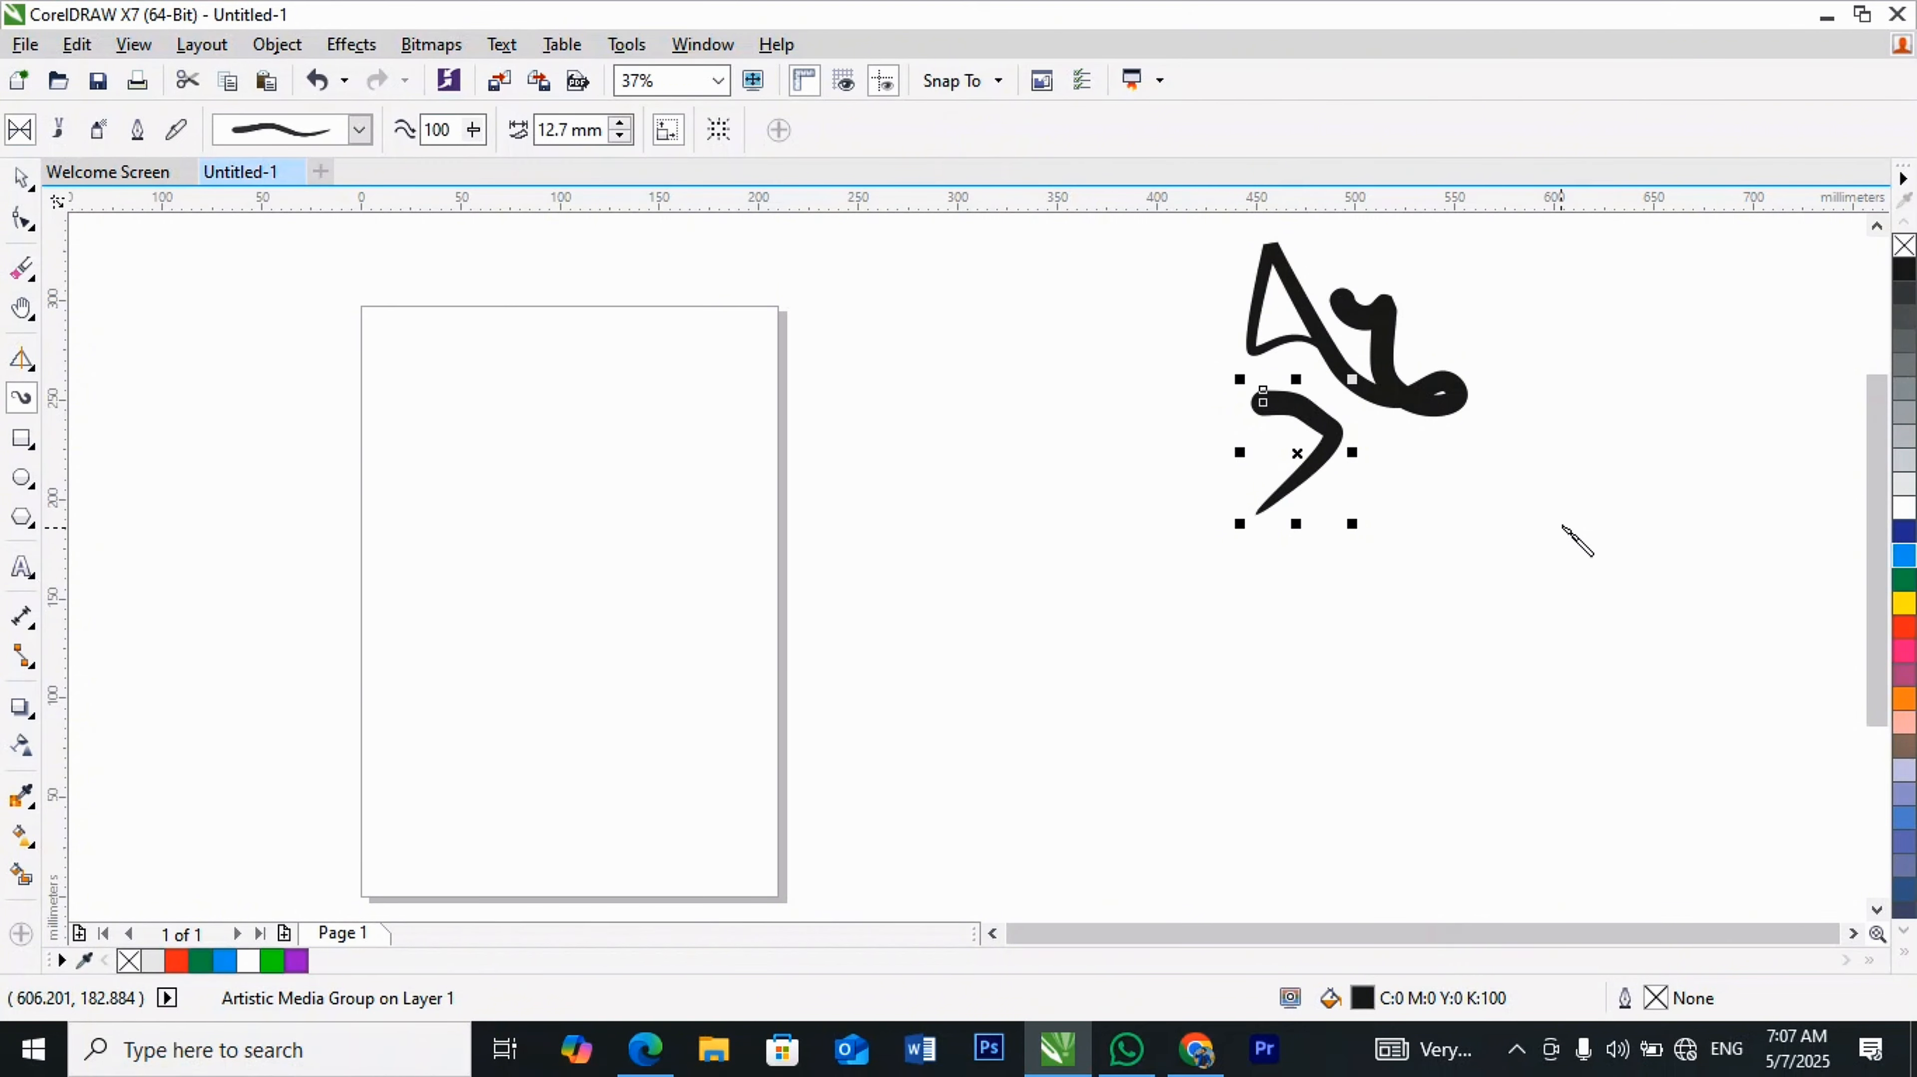
drag(1051, 364, 1132, 528)
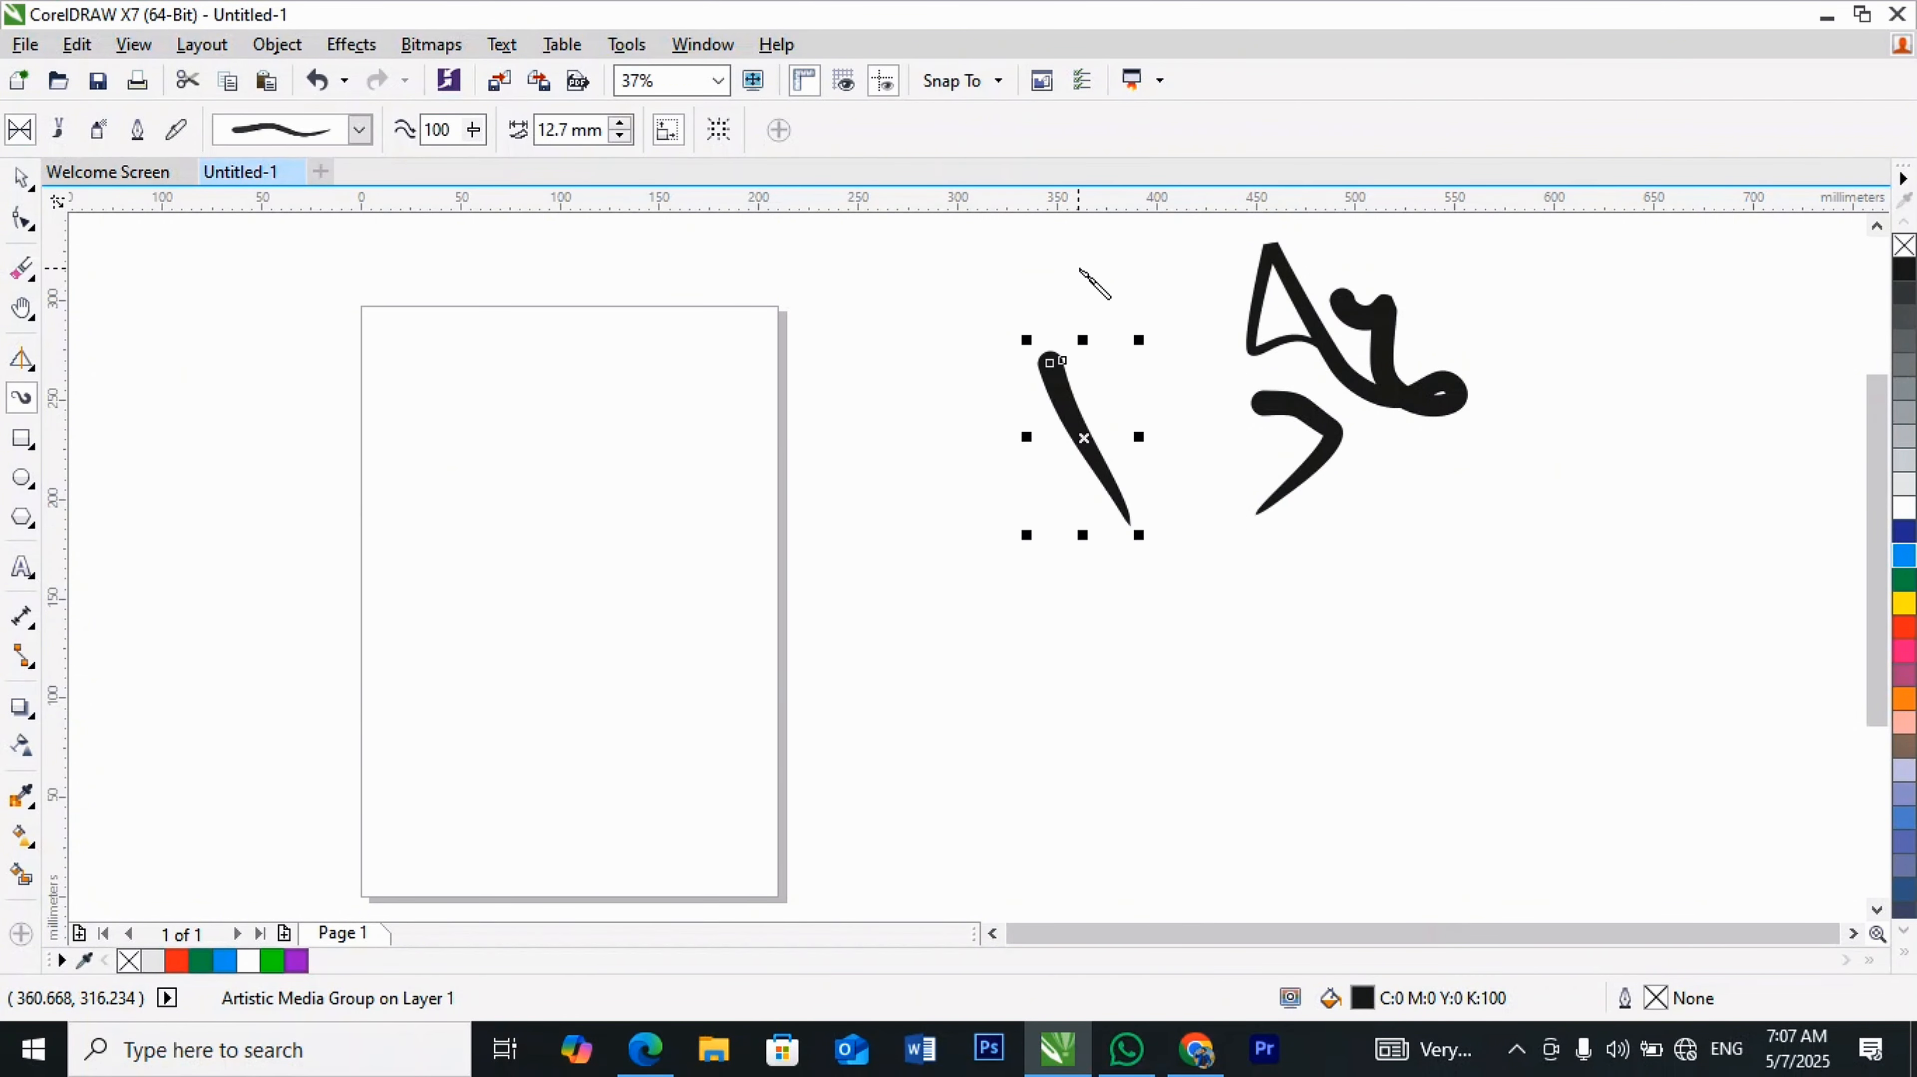
mouse_move(1078, 269)
mouse_down()
mouse_move(965, 434)
mouse_move(970, 458)
mouse_up()
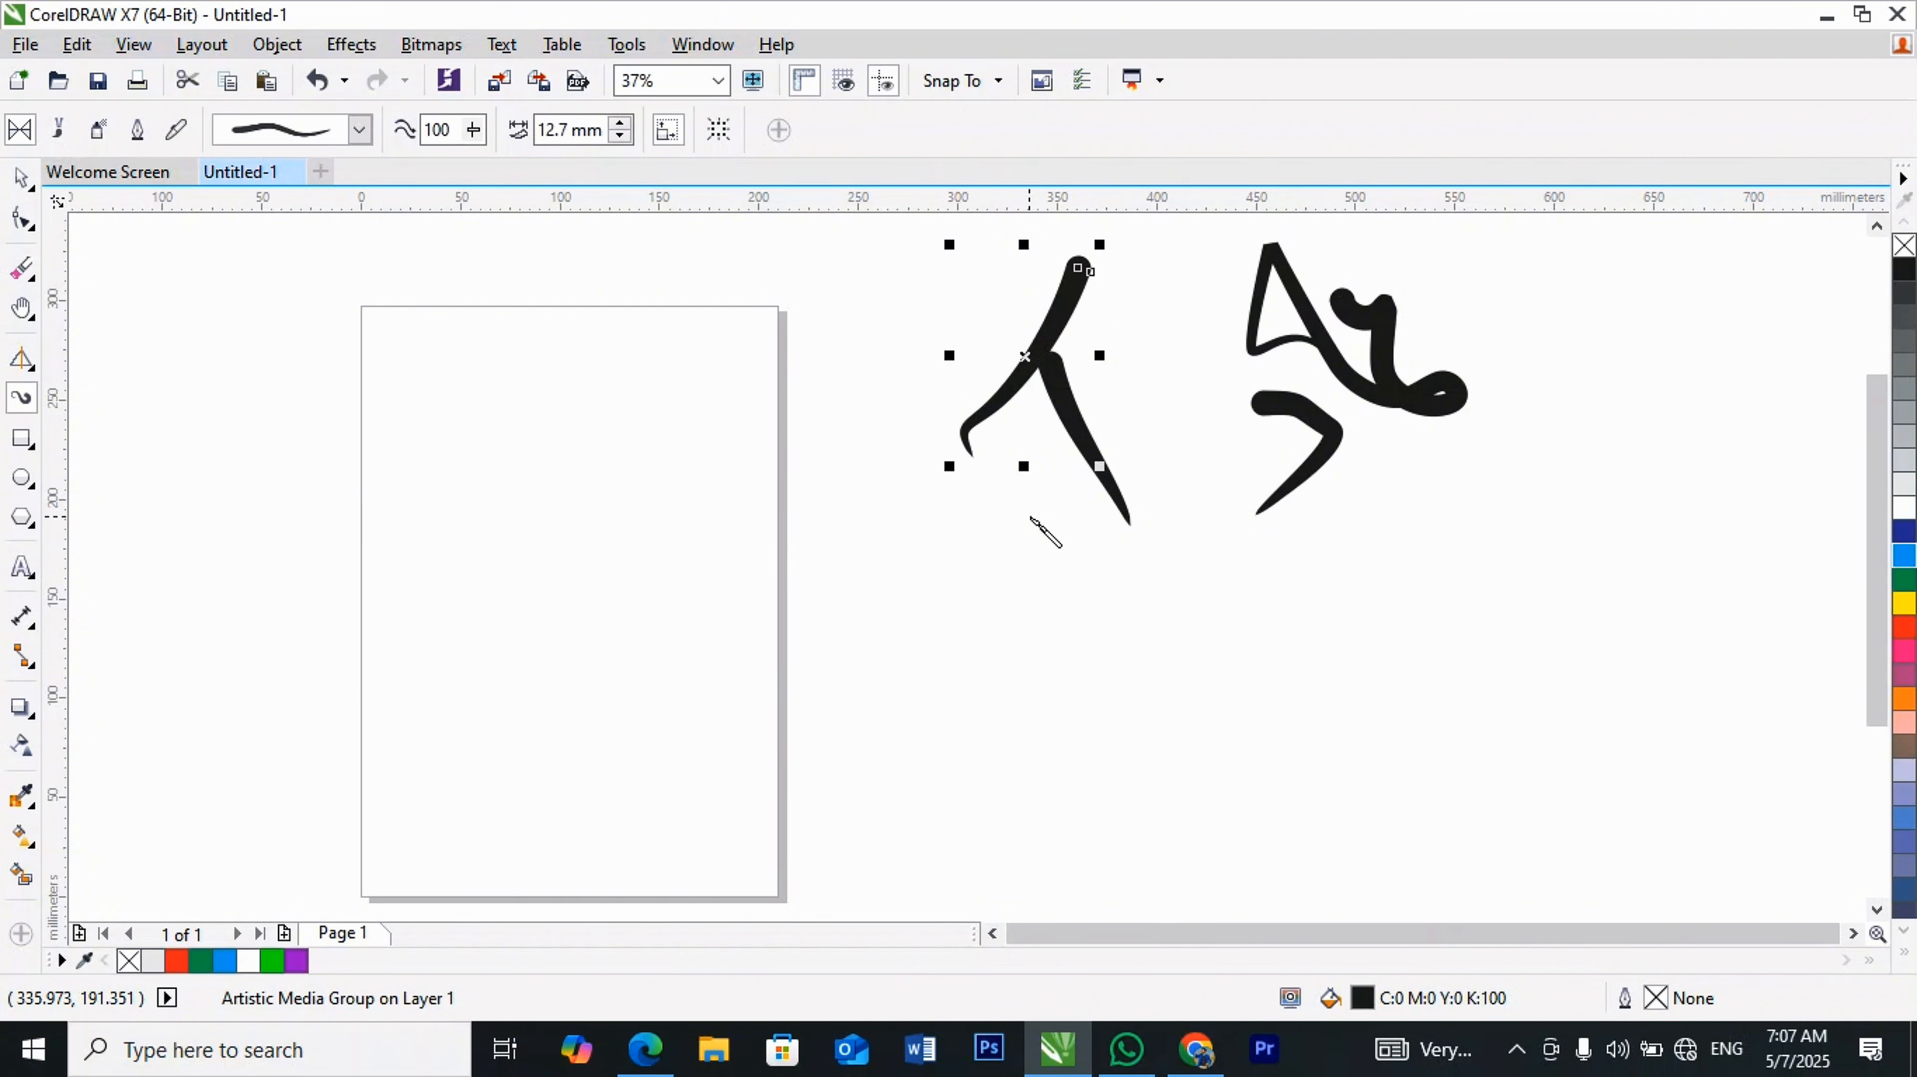
mouse_move(1029, 517)
mouse_down()
mouse_move(1112, 651)
mouse_move(1078, 690)
mouse_move(980, 509)
mouse_move(785, 718)
mouse_up()
mouse_move(757, 449)
mouse_down()
mouse_move(875, 562)
mouse_move(844, 566)
mouse_up()
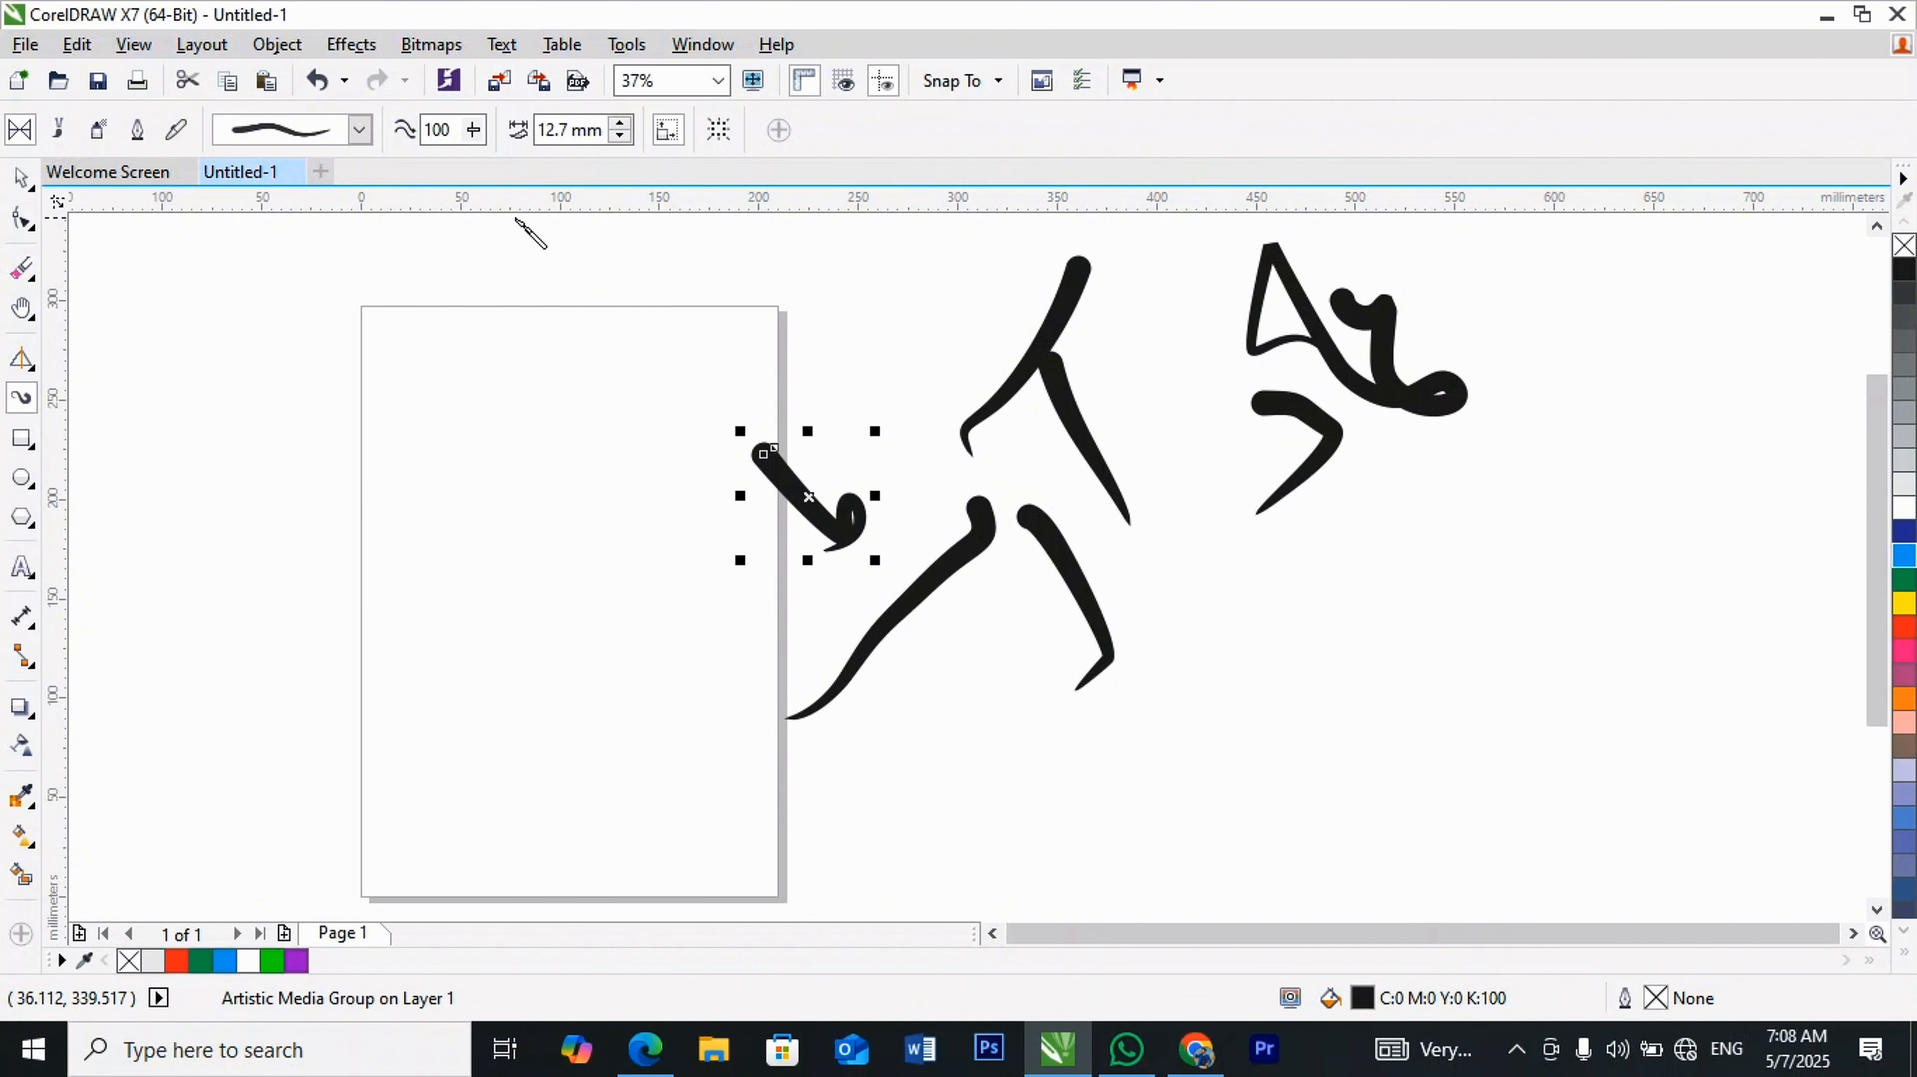
Step: Delete all the Artistic Media strokes, including the group at the far upper right of the page
click(21, 177)
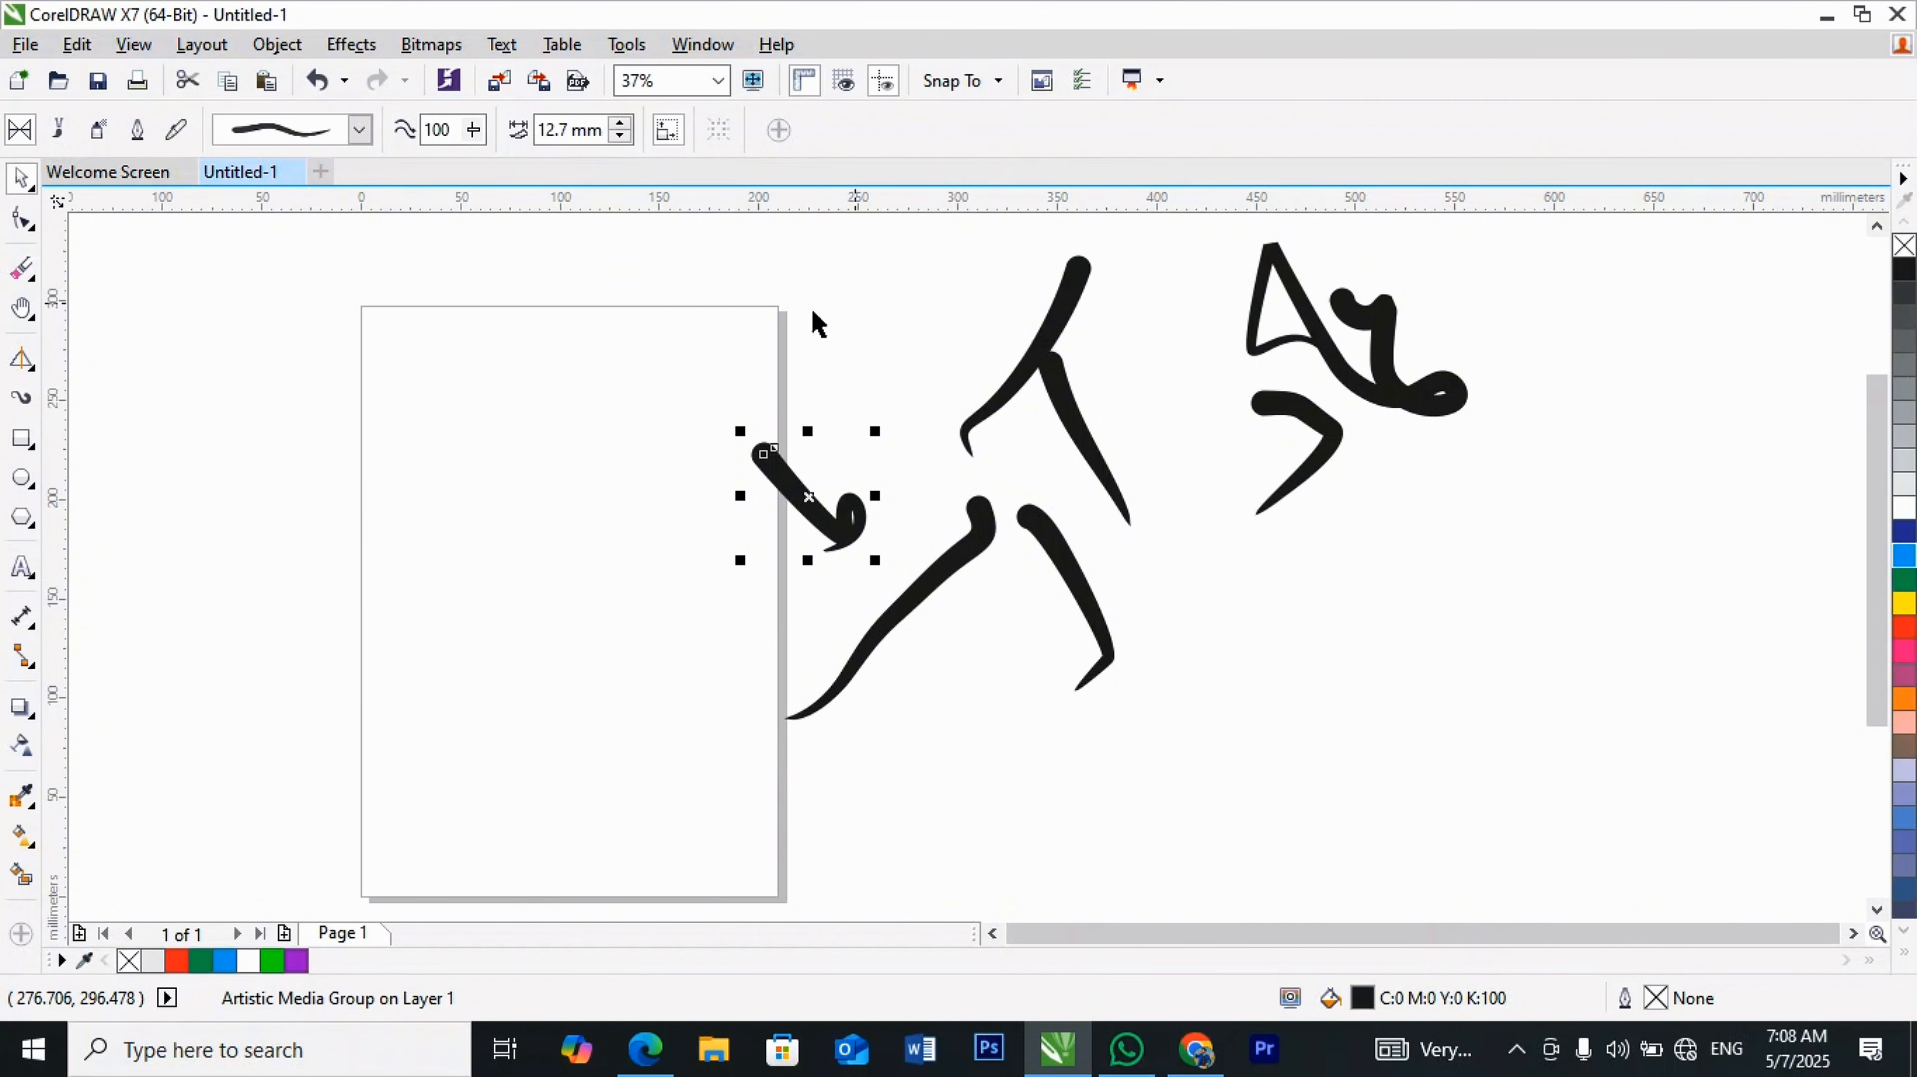
mouse_move(547, 249)
mouse_down()
mouse_move(1220, 370)
mouse_move(1493, 506)
mouse_move(1481, 638)
mouse_move(1539, 777)
mouse_up()
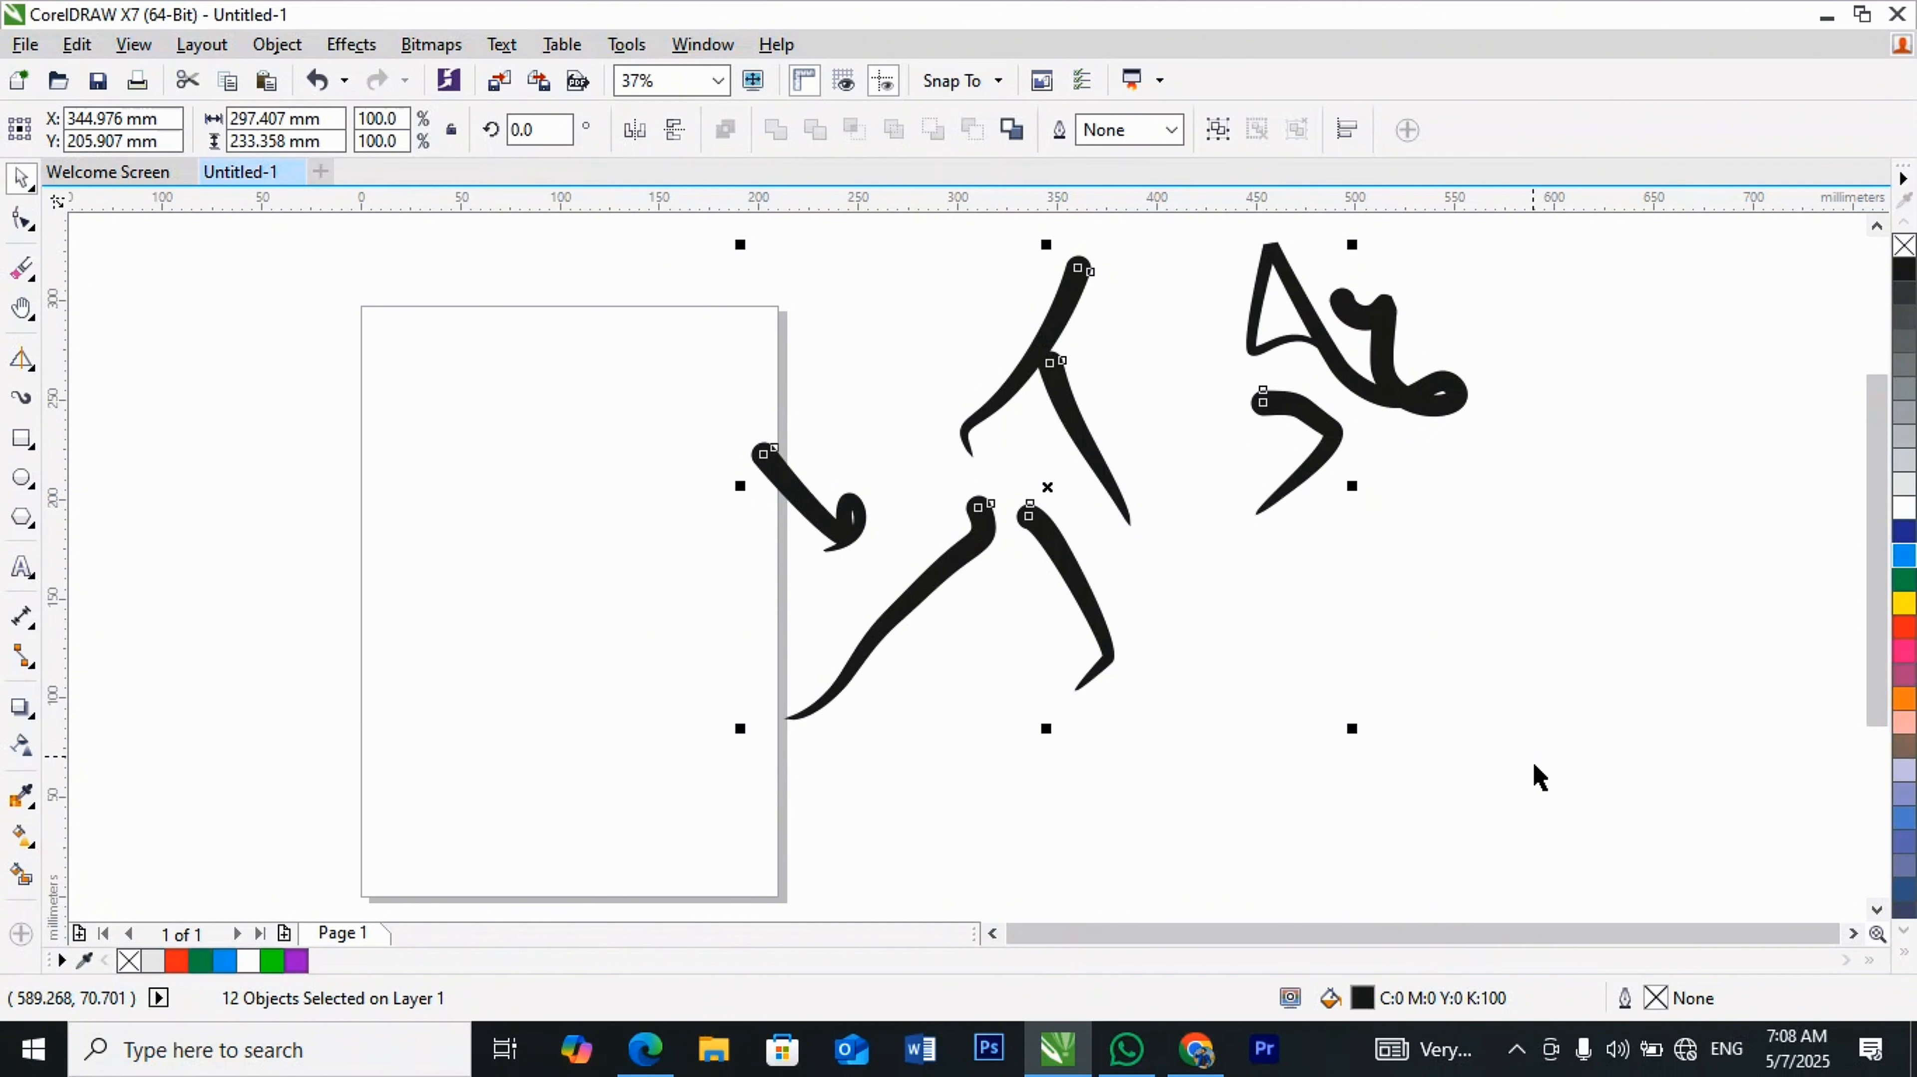
key(Delete)
mouse_move(1225, 207)
mouse_down()
mouse_move(1488, 400)
mouse_move(1357, 180)
mouse_up()
drag(1223, 241, 1517, 458)
key(Delete)
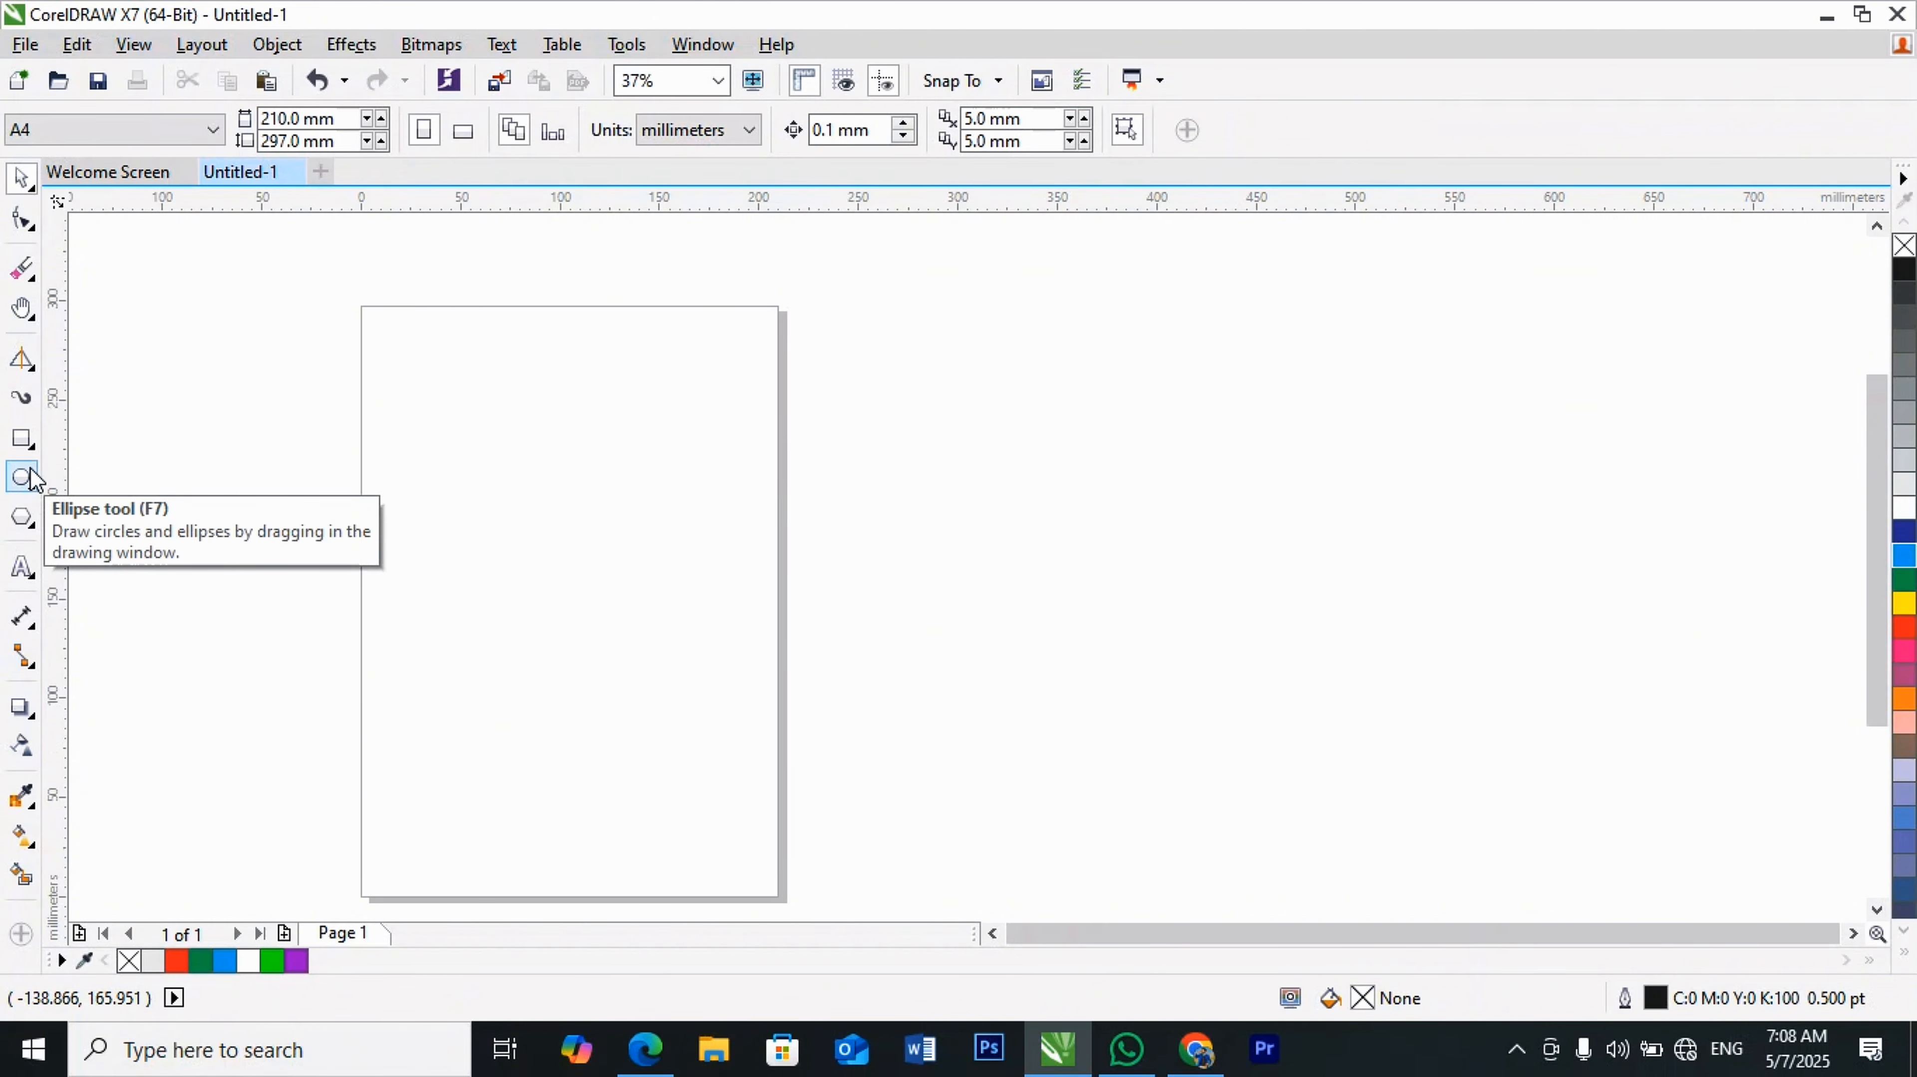
Step: Draw a rectangle about 124 by 70 mm in the upper part of the page and delete it
click(22, 444)
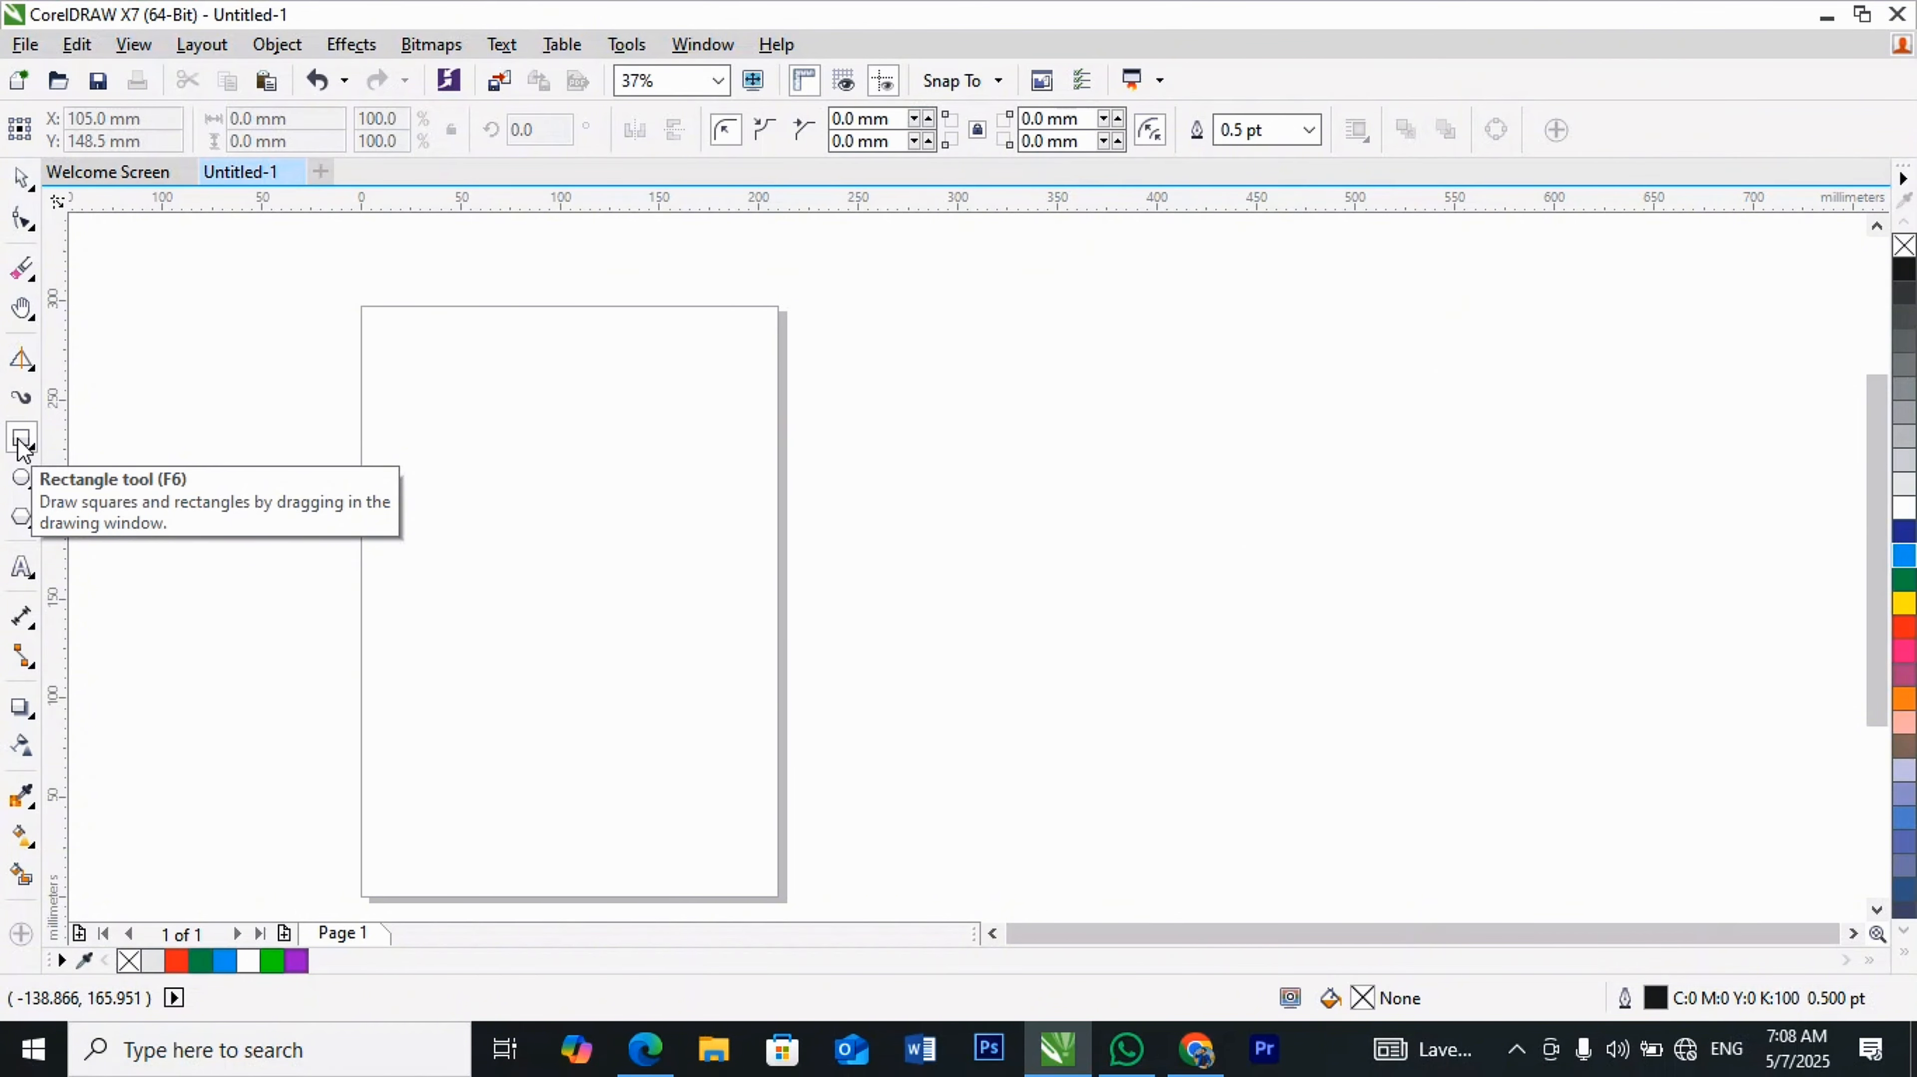
mouse_move(390, 393)
mouse_down()
mouse_move(517, 498)
mouse_move(650, 550)
mouse_up()
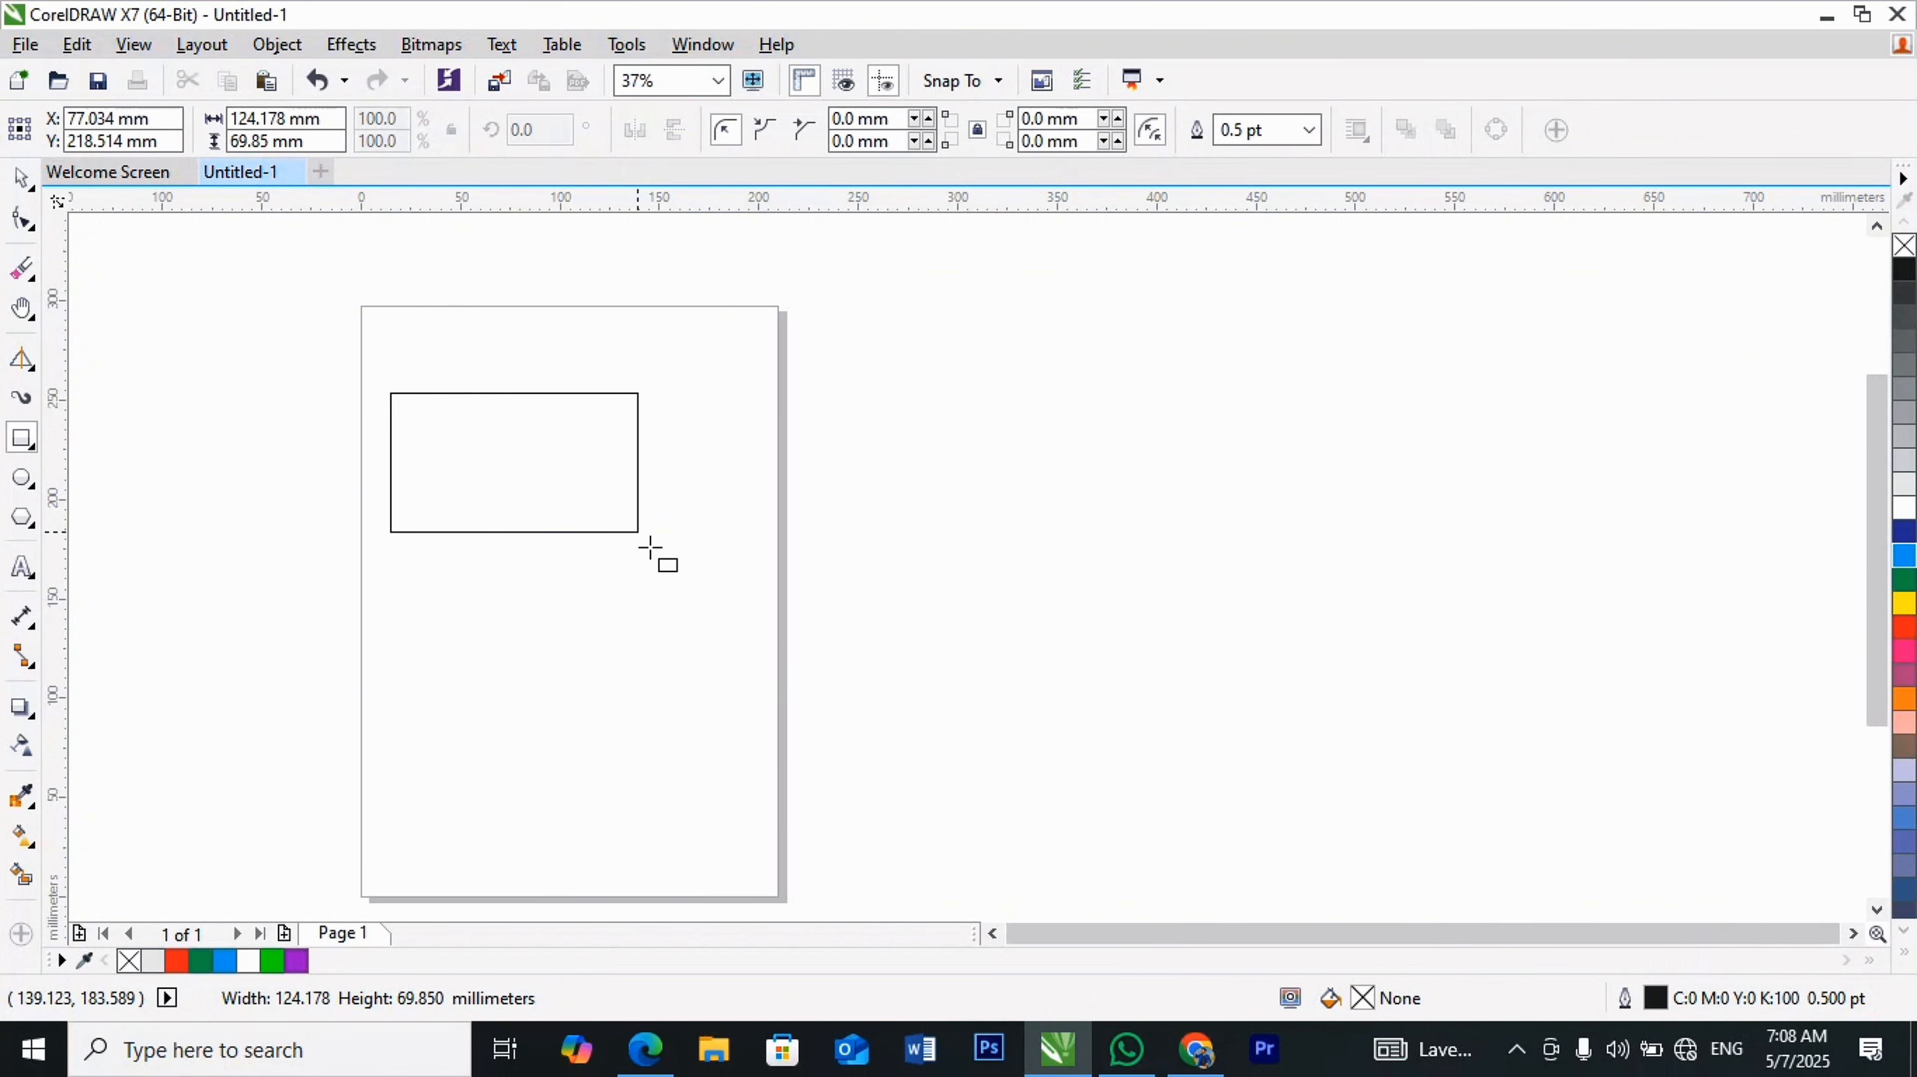
drag(650, 551, 650, 551)
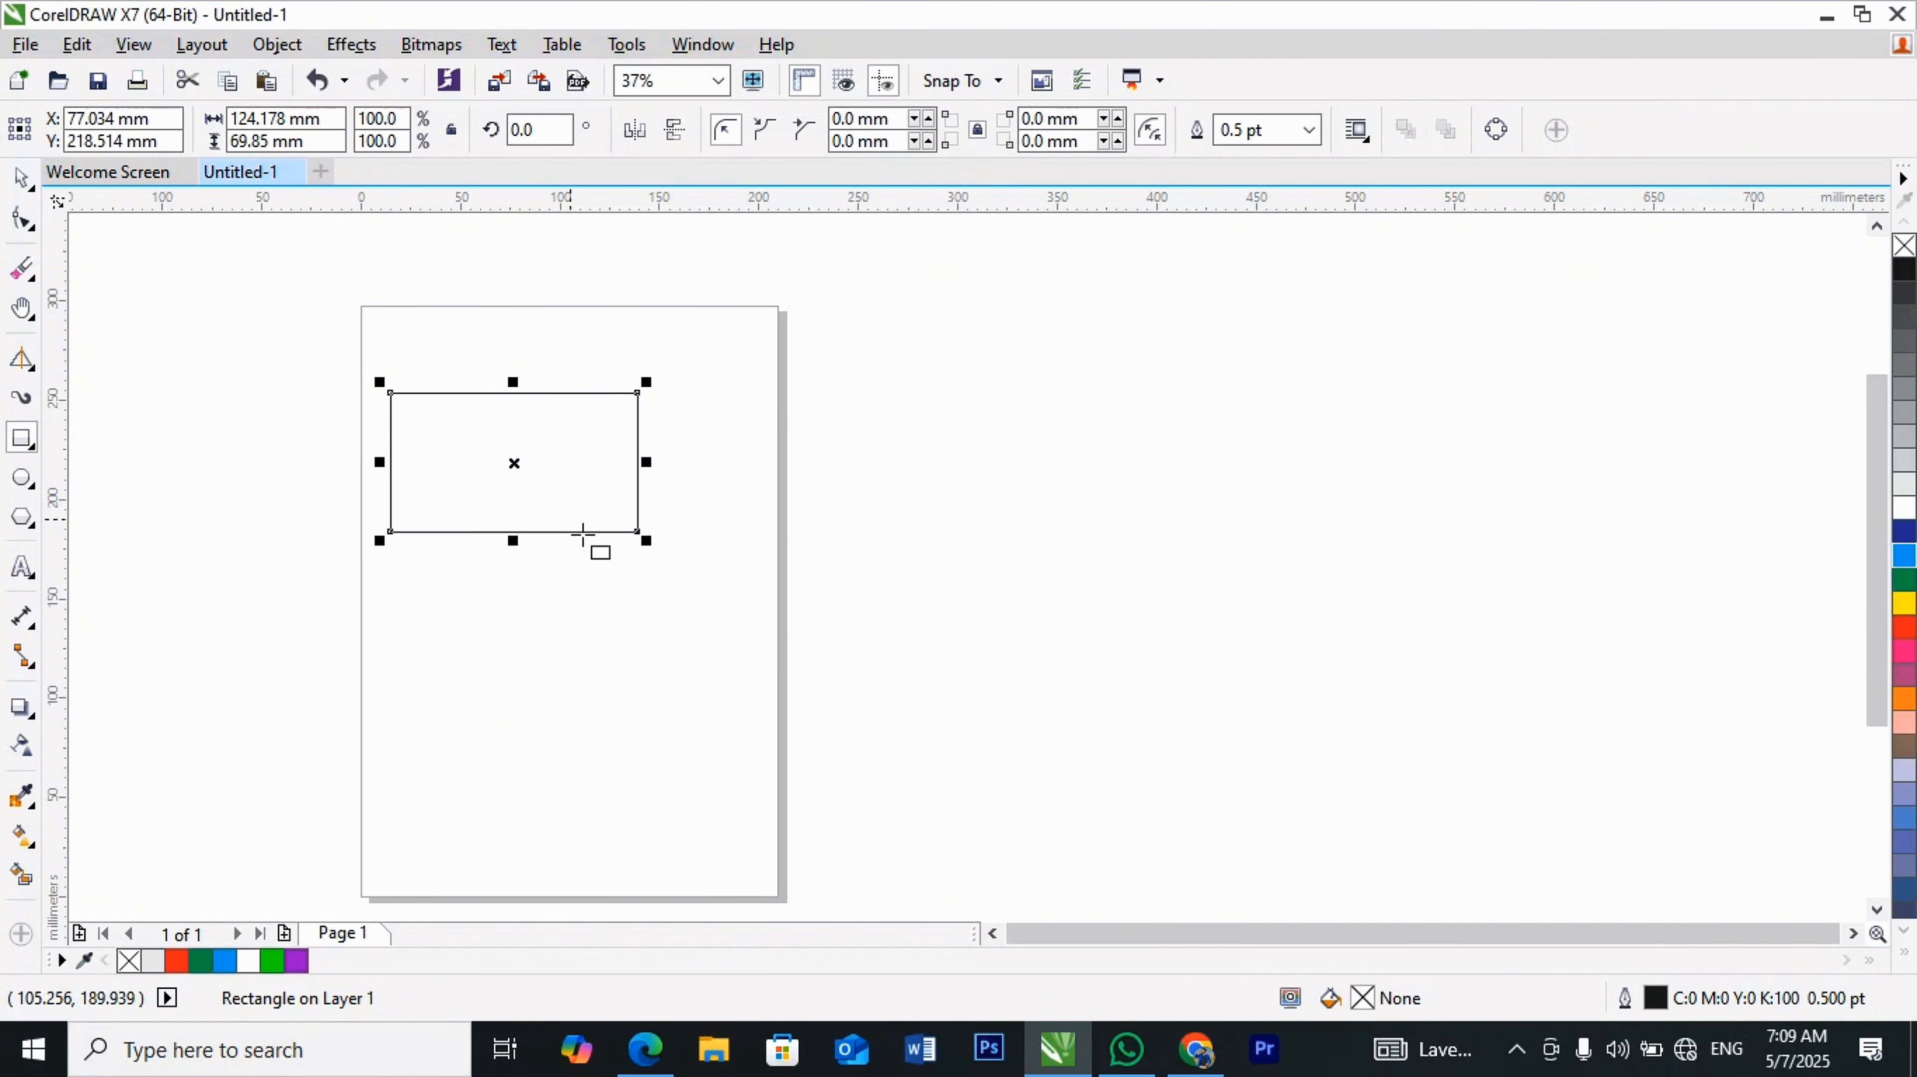
click(21, 180)
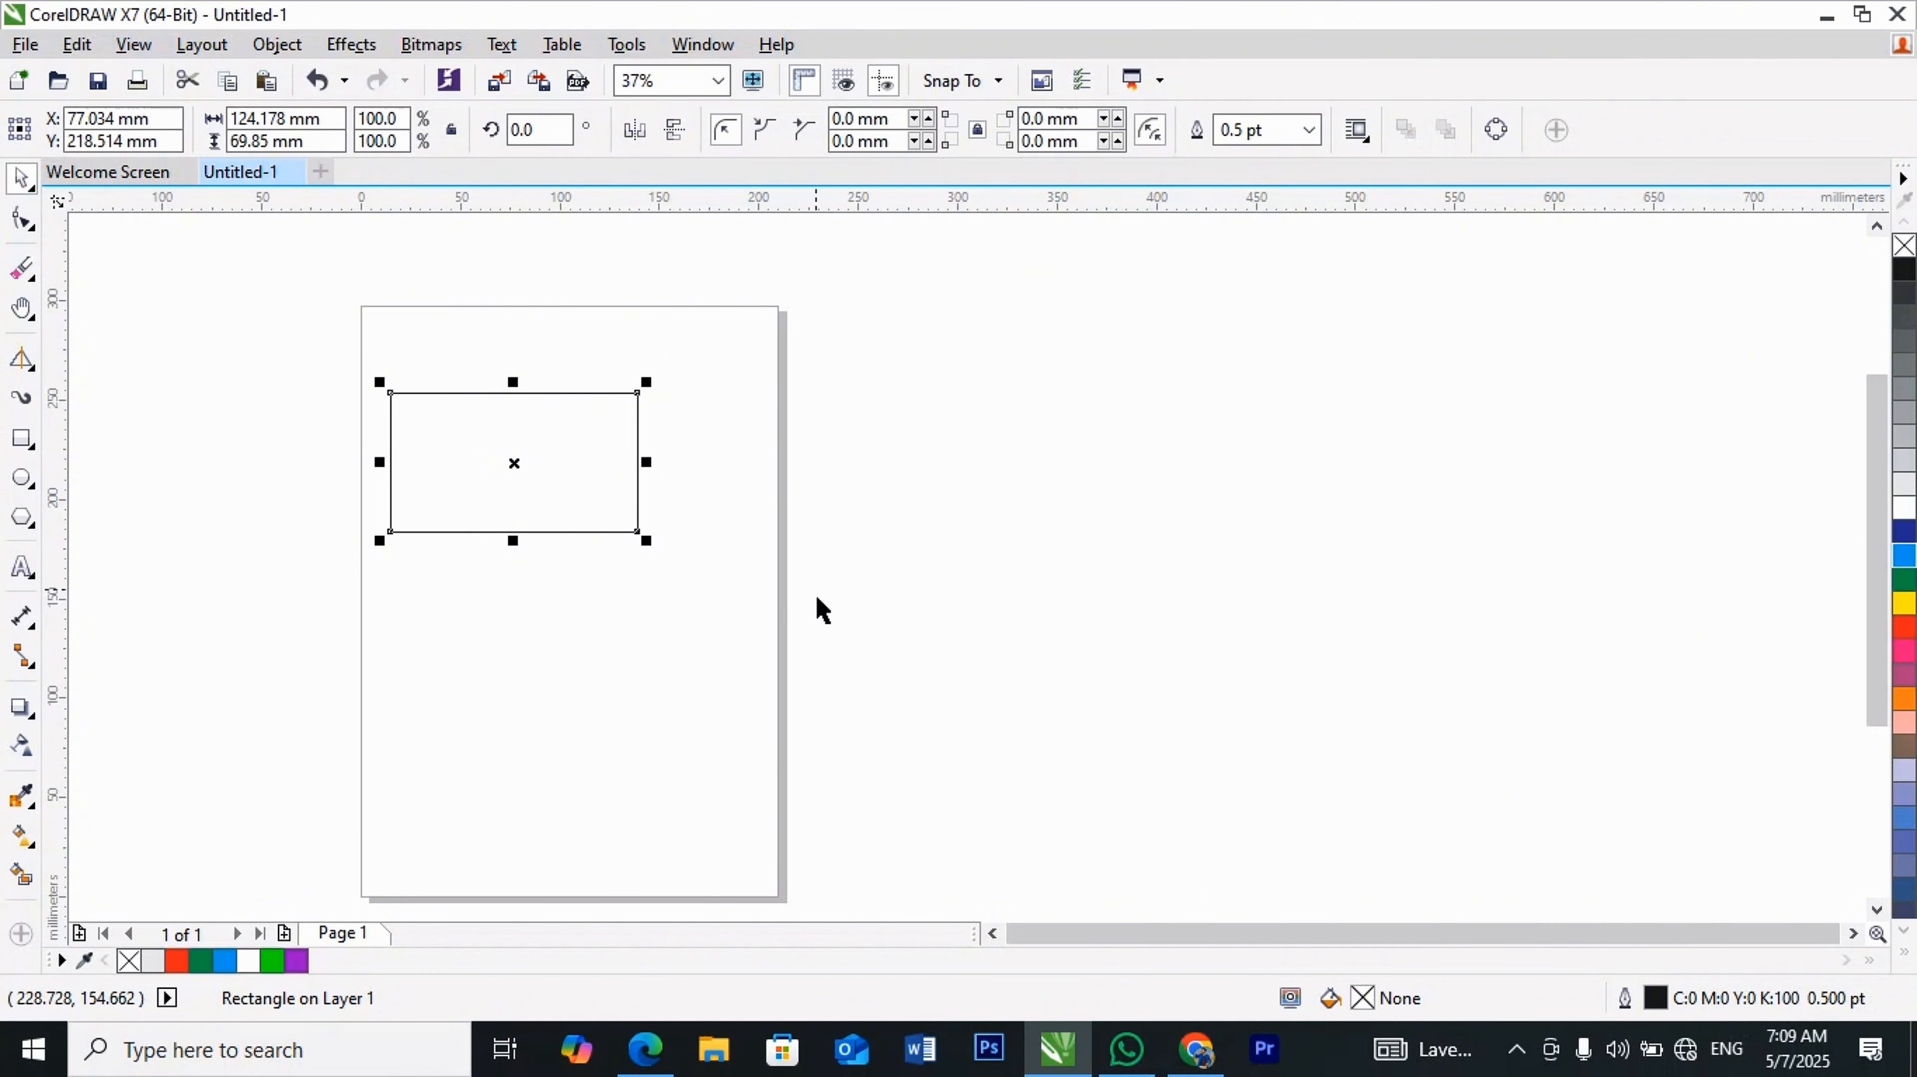
key(Delete)
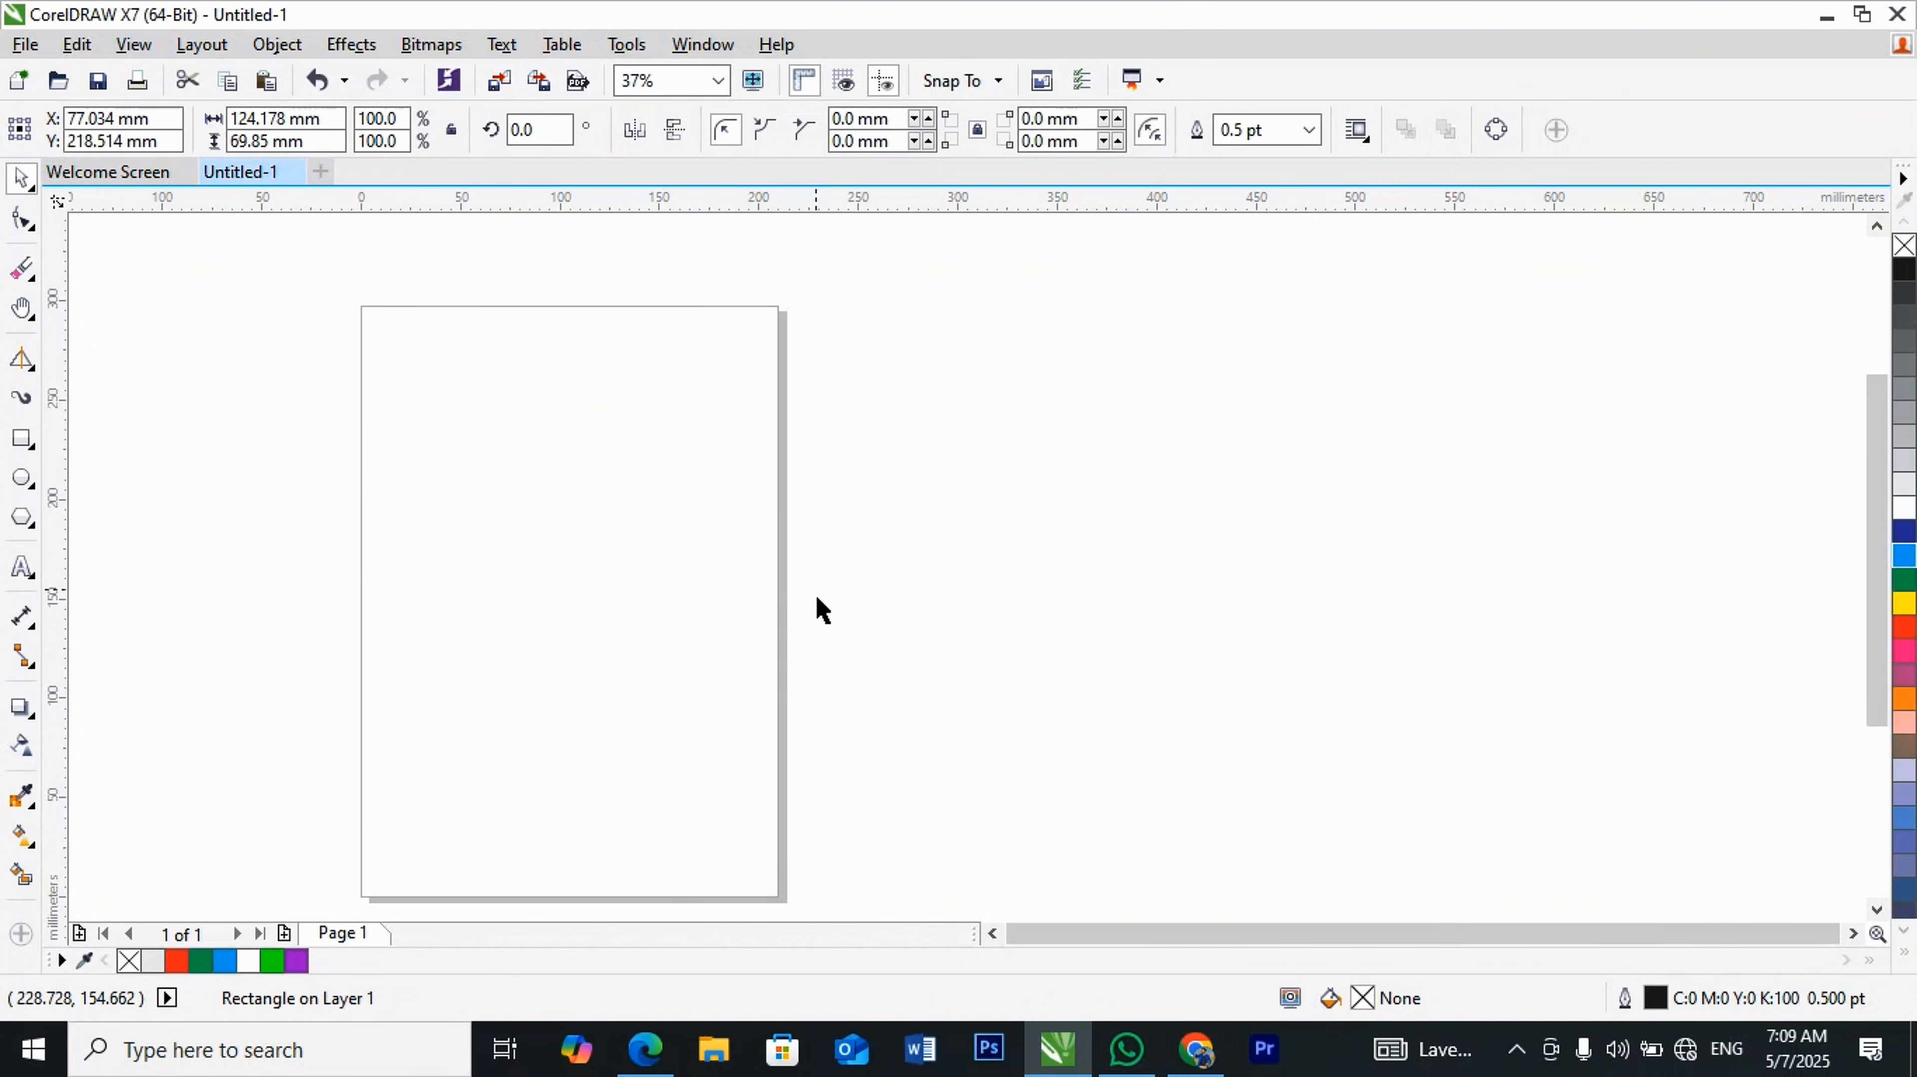
Step: Draw a tilted 3-point rectangle spanning about 234 by 201 mm across the middle of the page
click(33, 453)
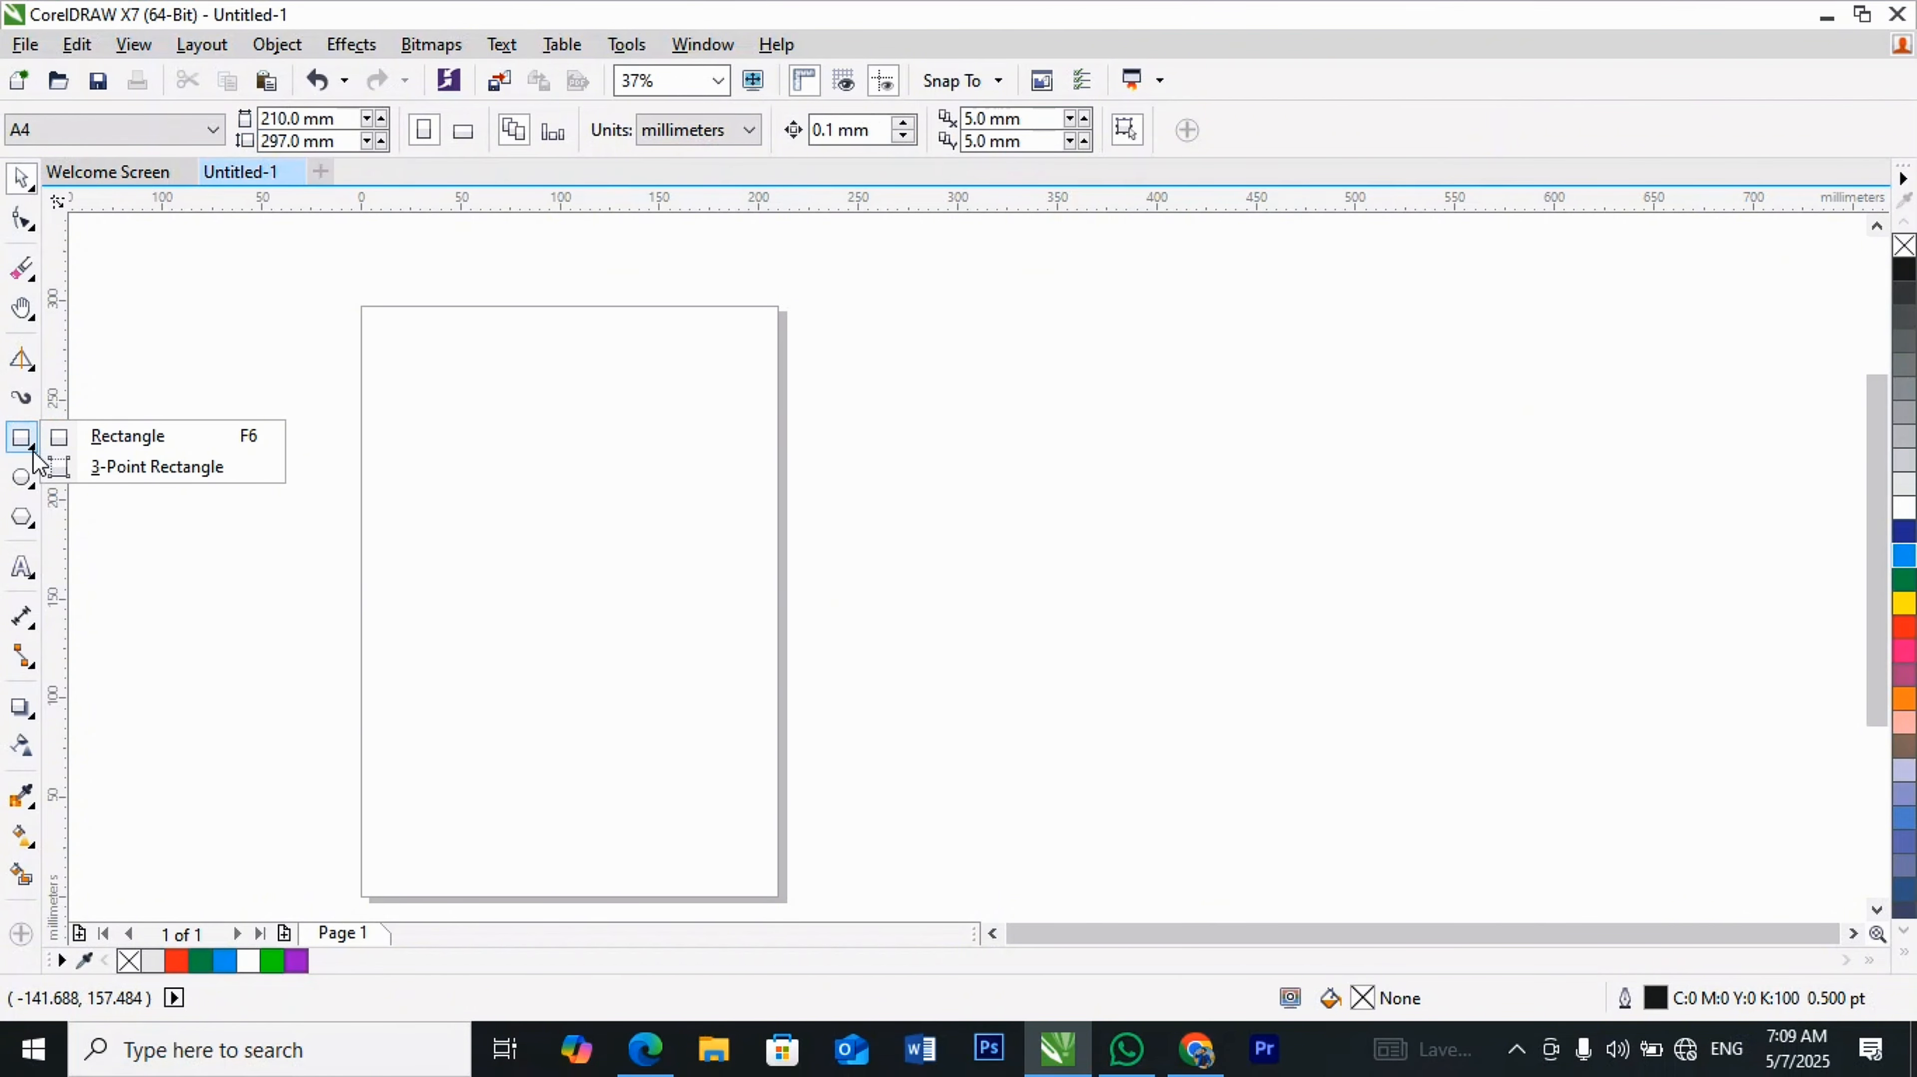
click(47, 465)
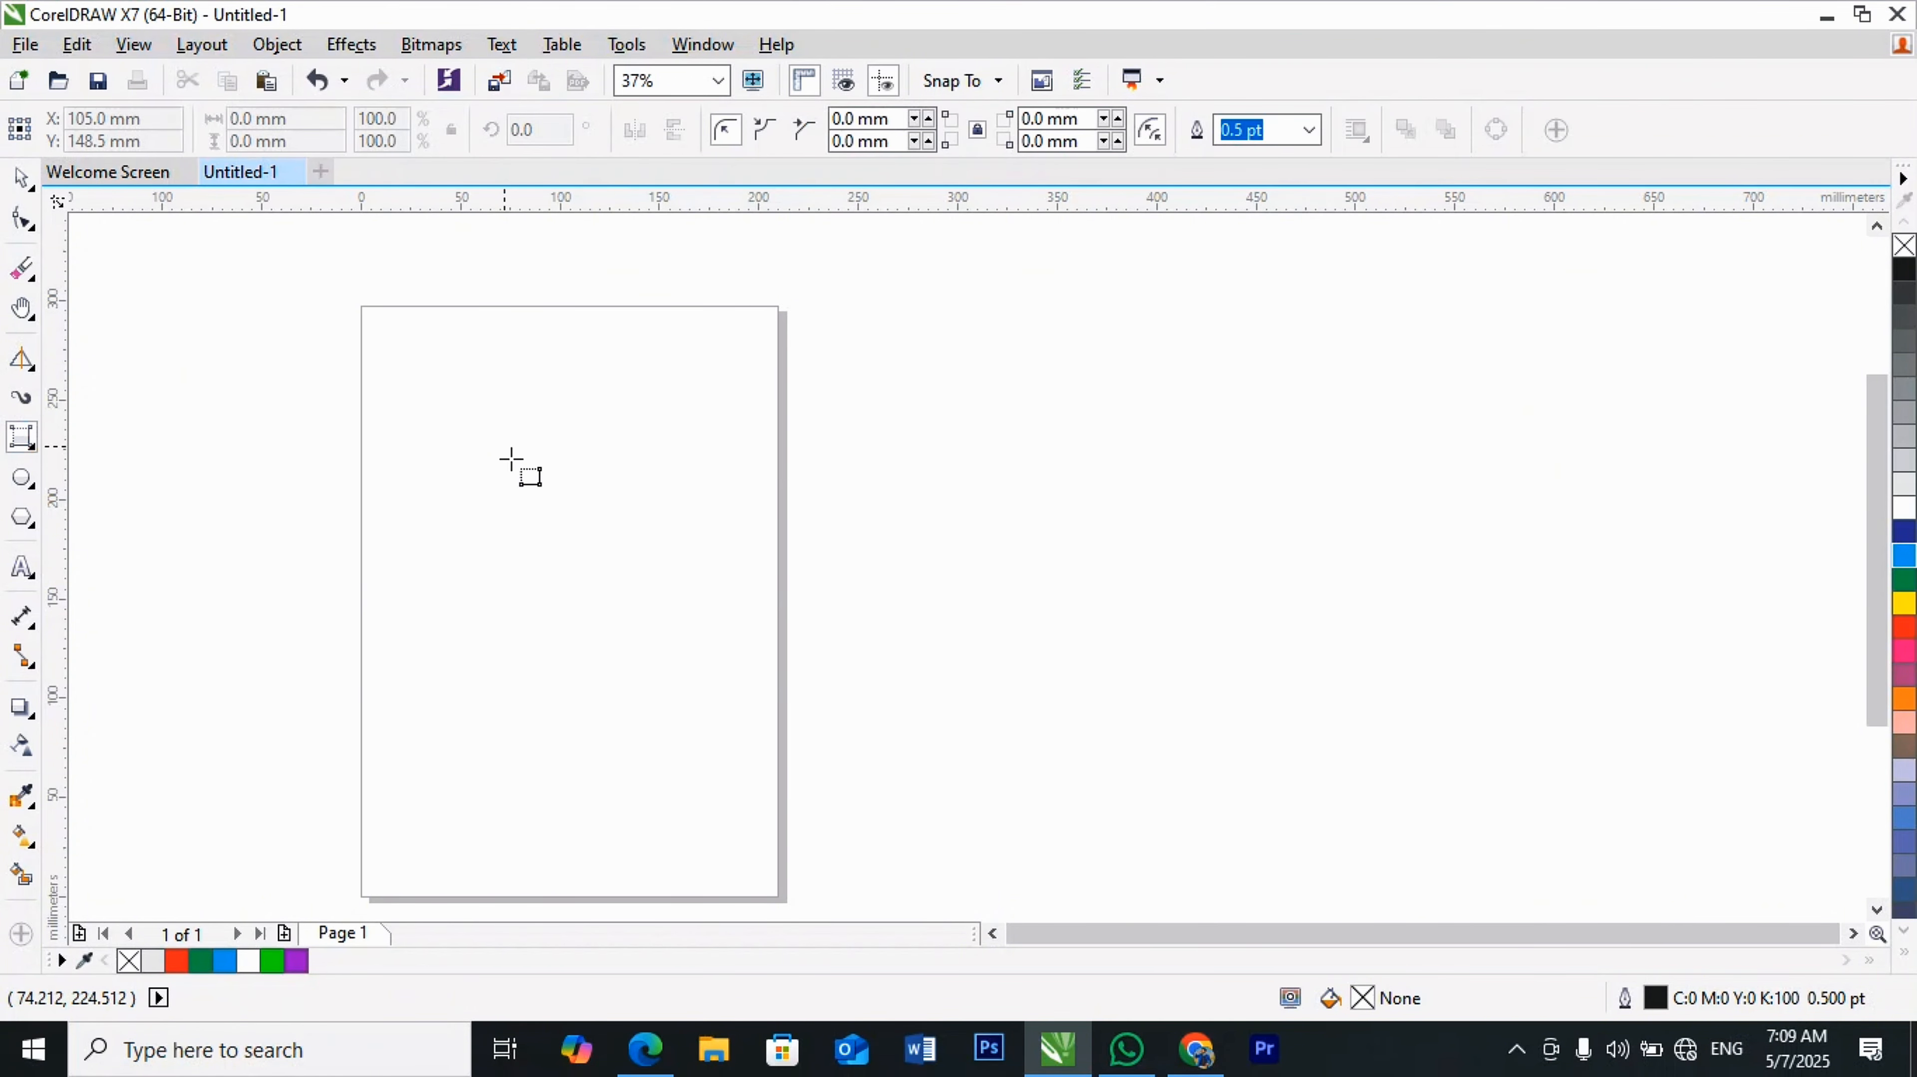
drag(404, 413, 764, 574)
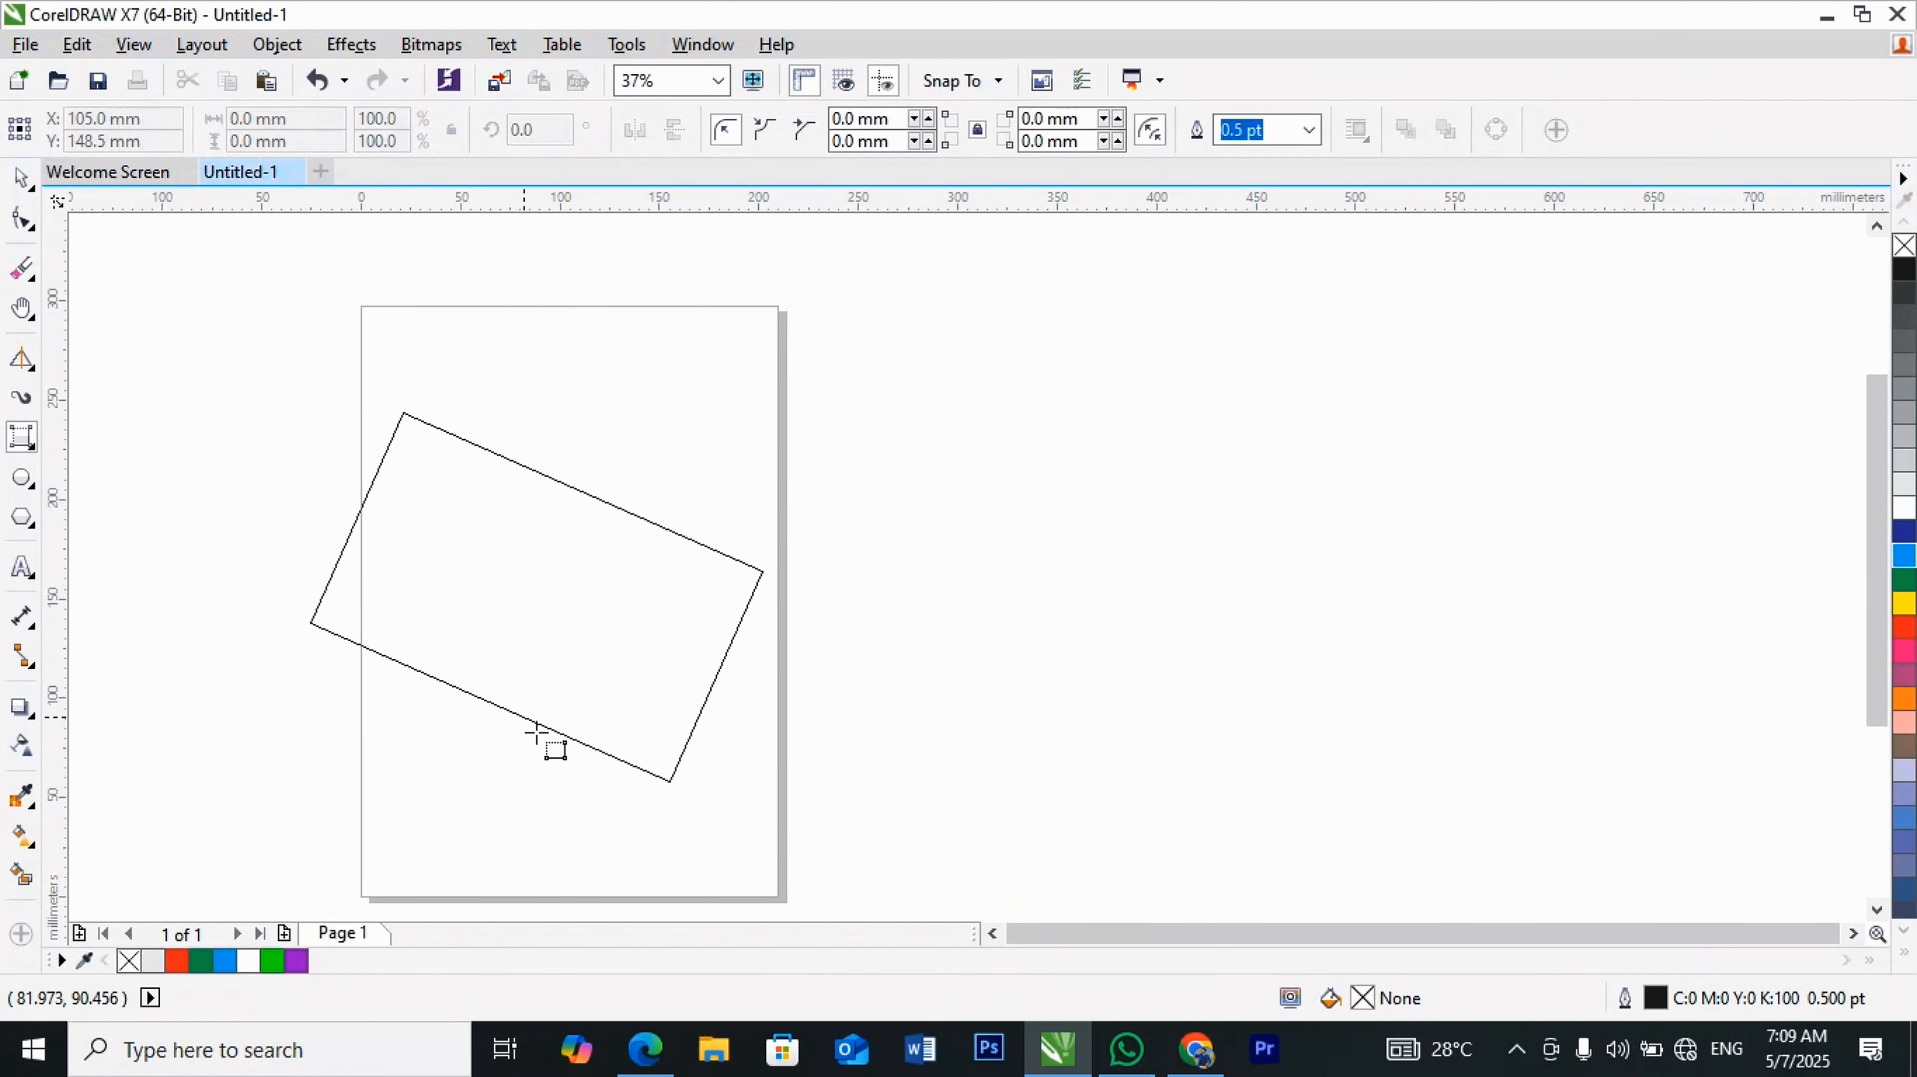
click(505, 745)
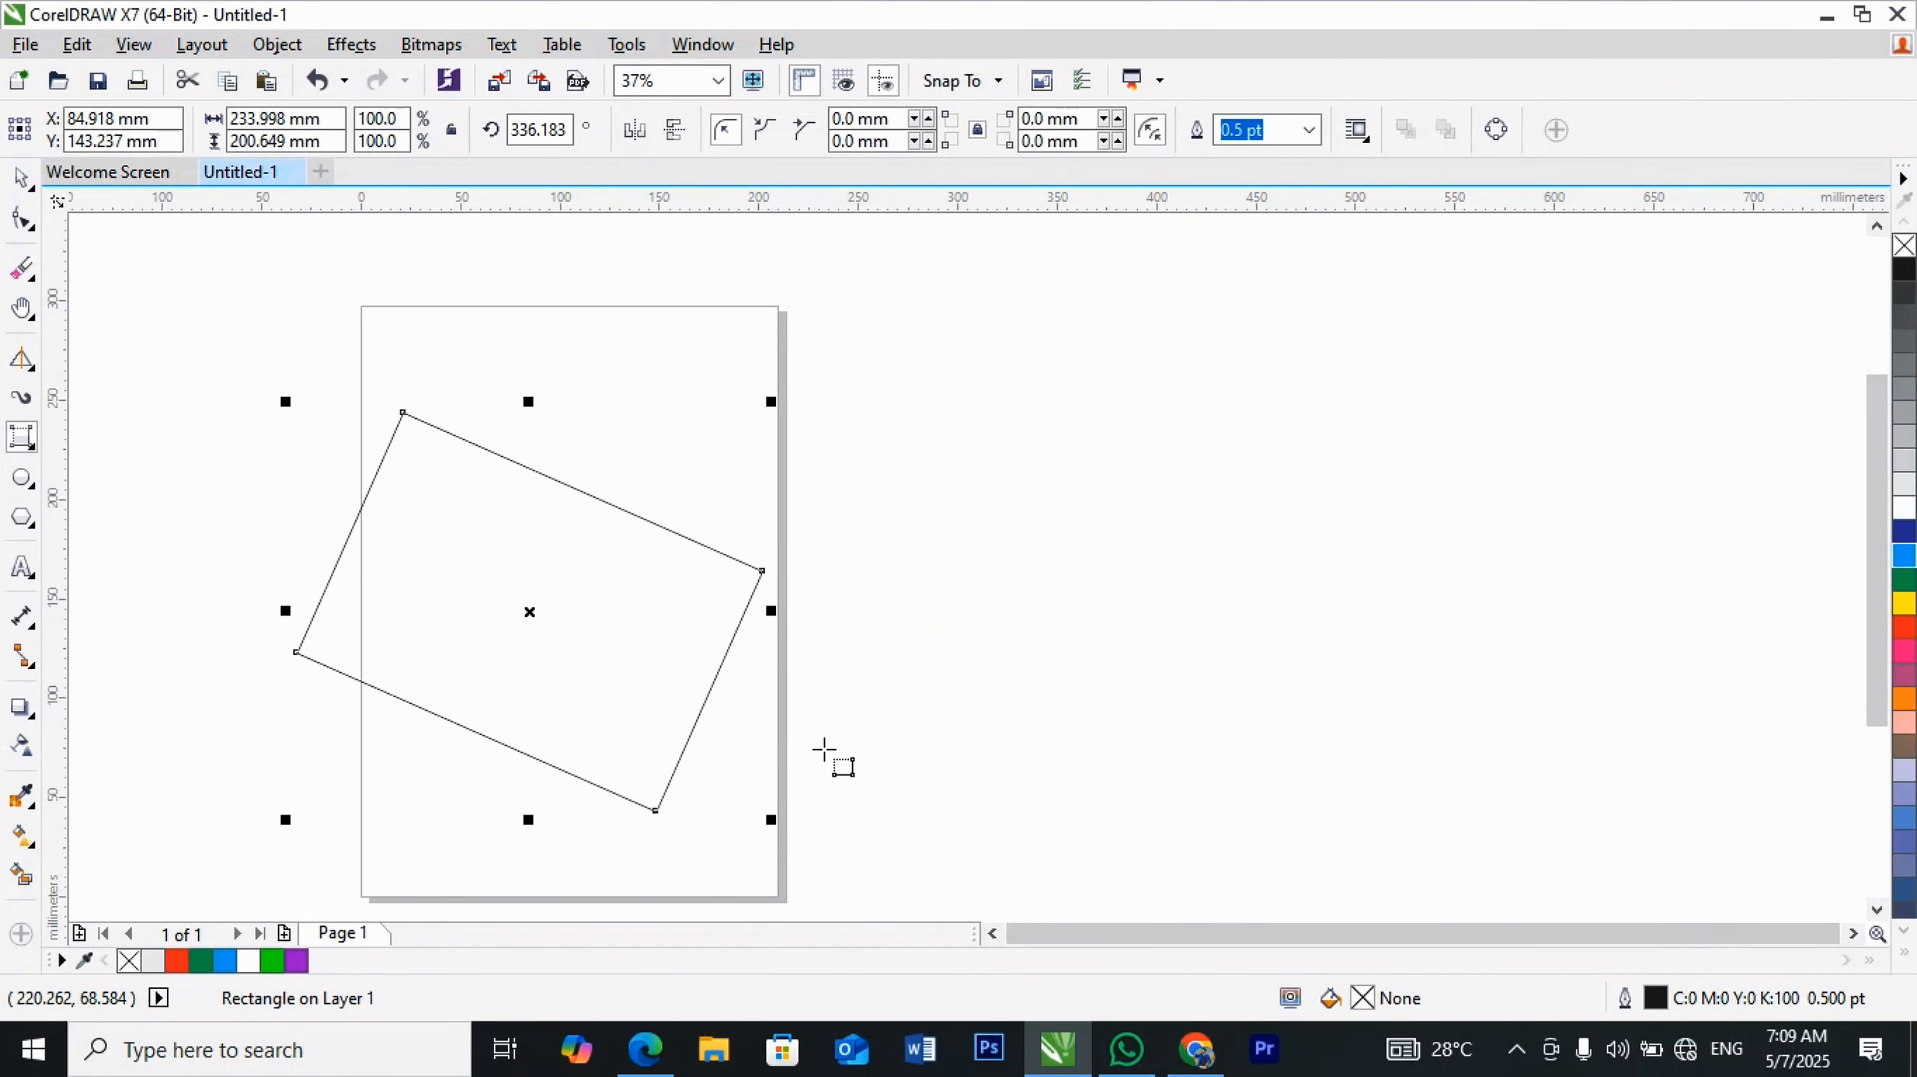
Step: Draw two more tilted 3-point rectangles to the right of the page, spanning about 235 by 213 mm and 160 by 144 mm
click(944, 481)
drag(932, 465, 949, 310)
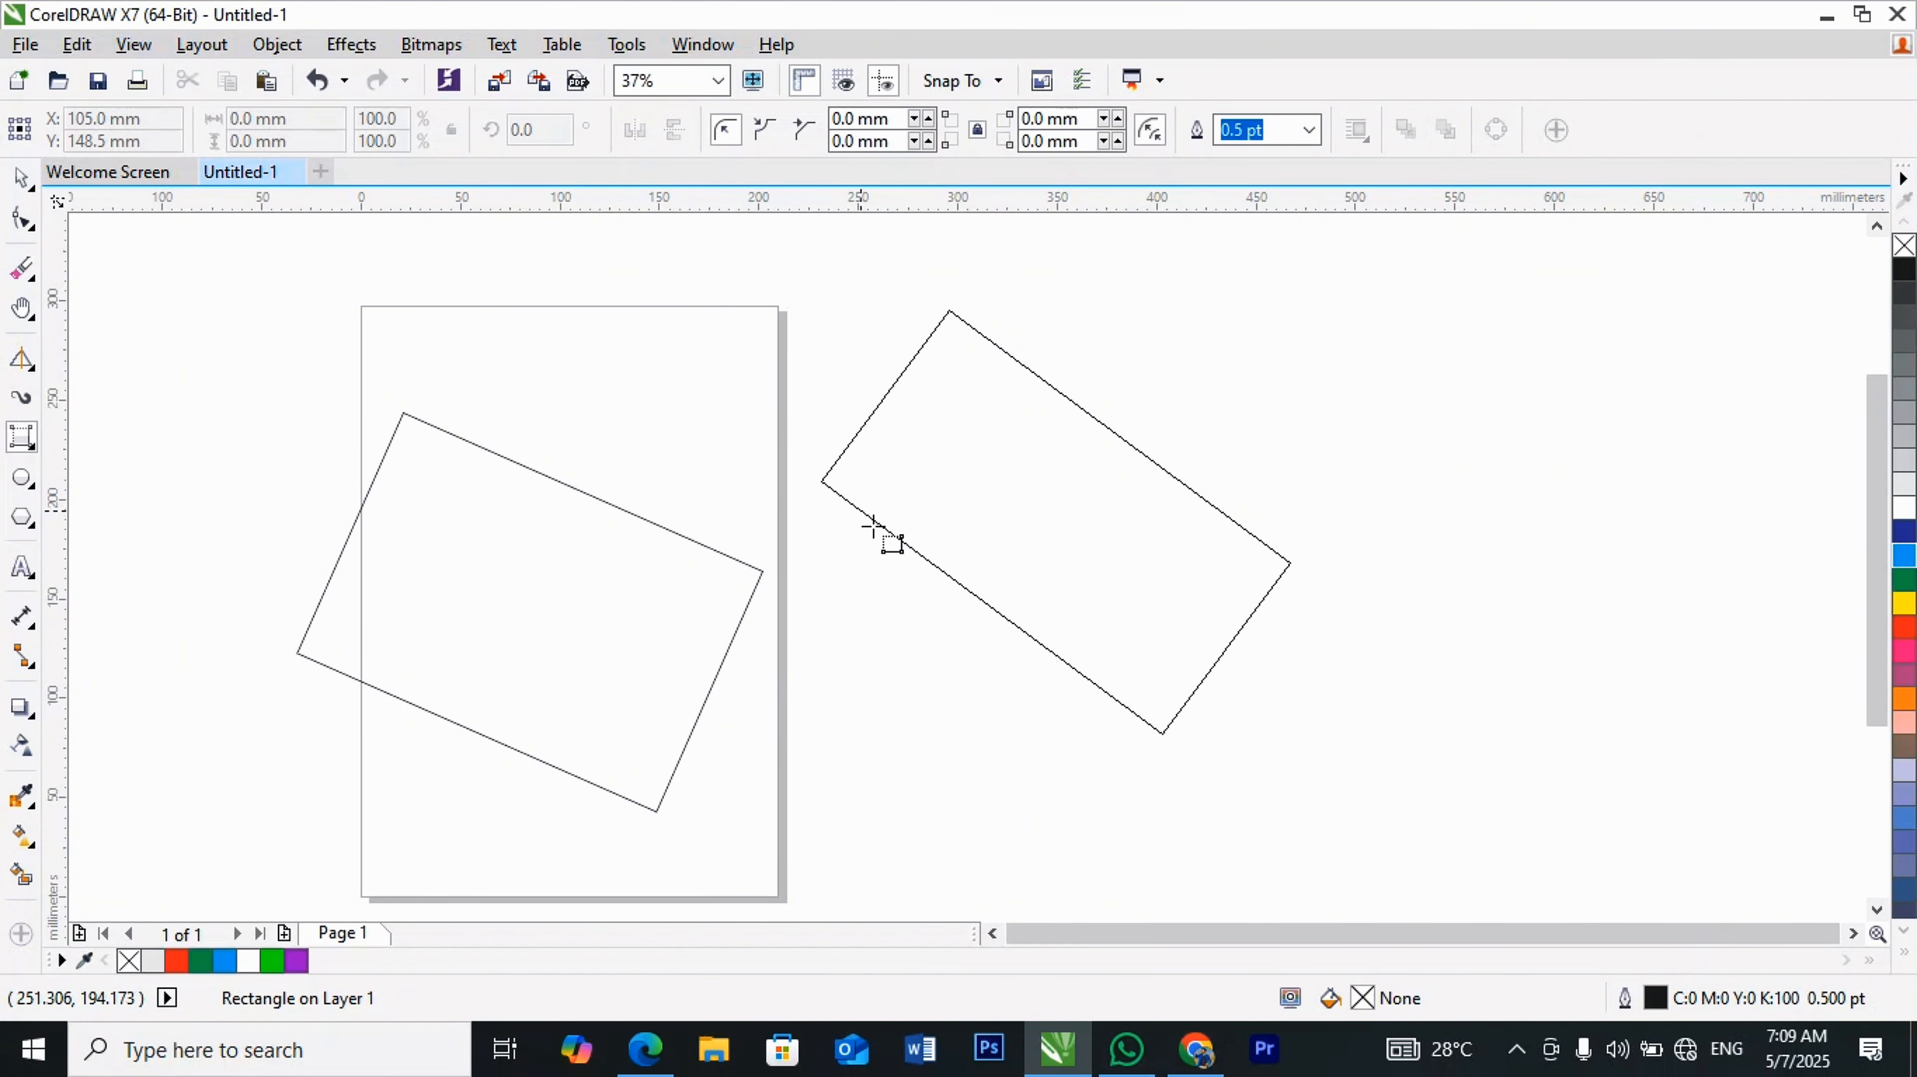
click(875, 529)
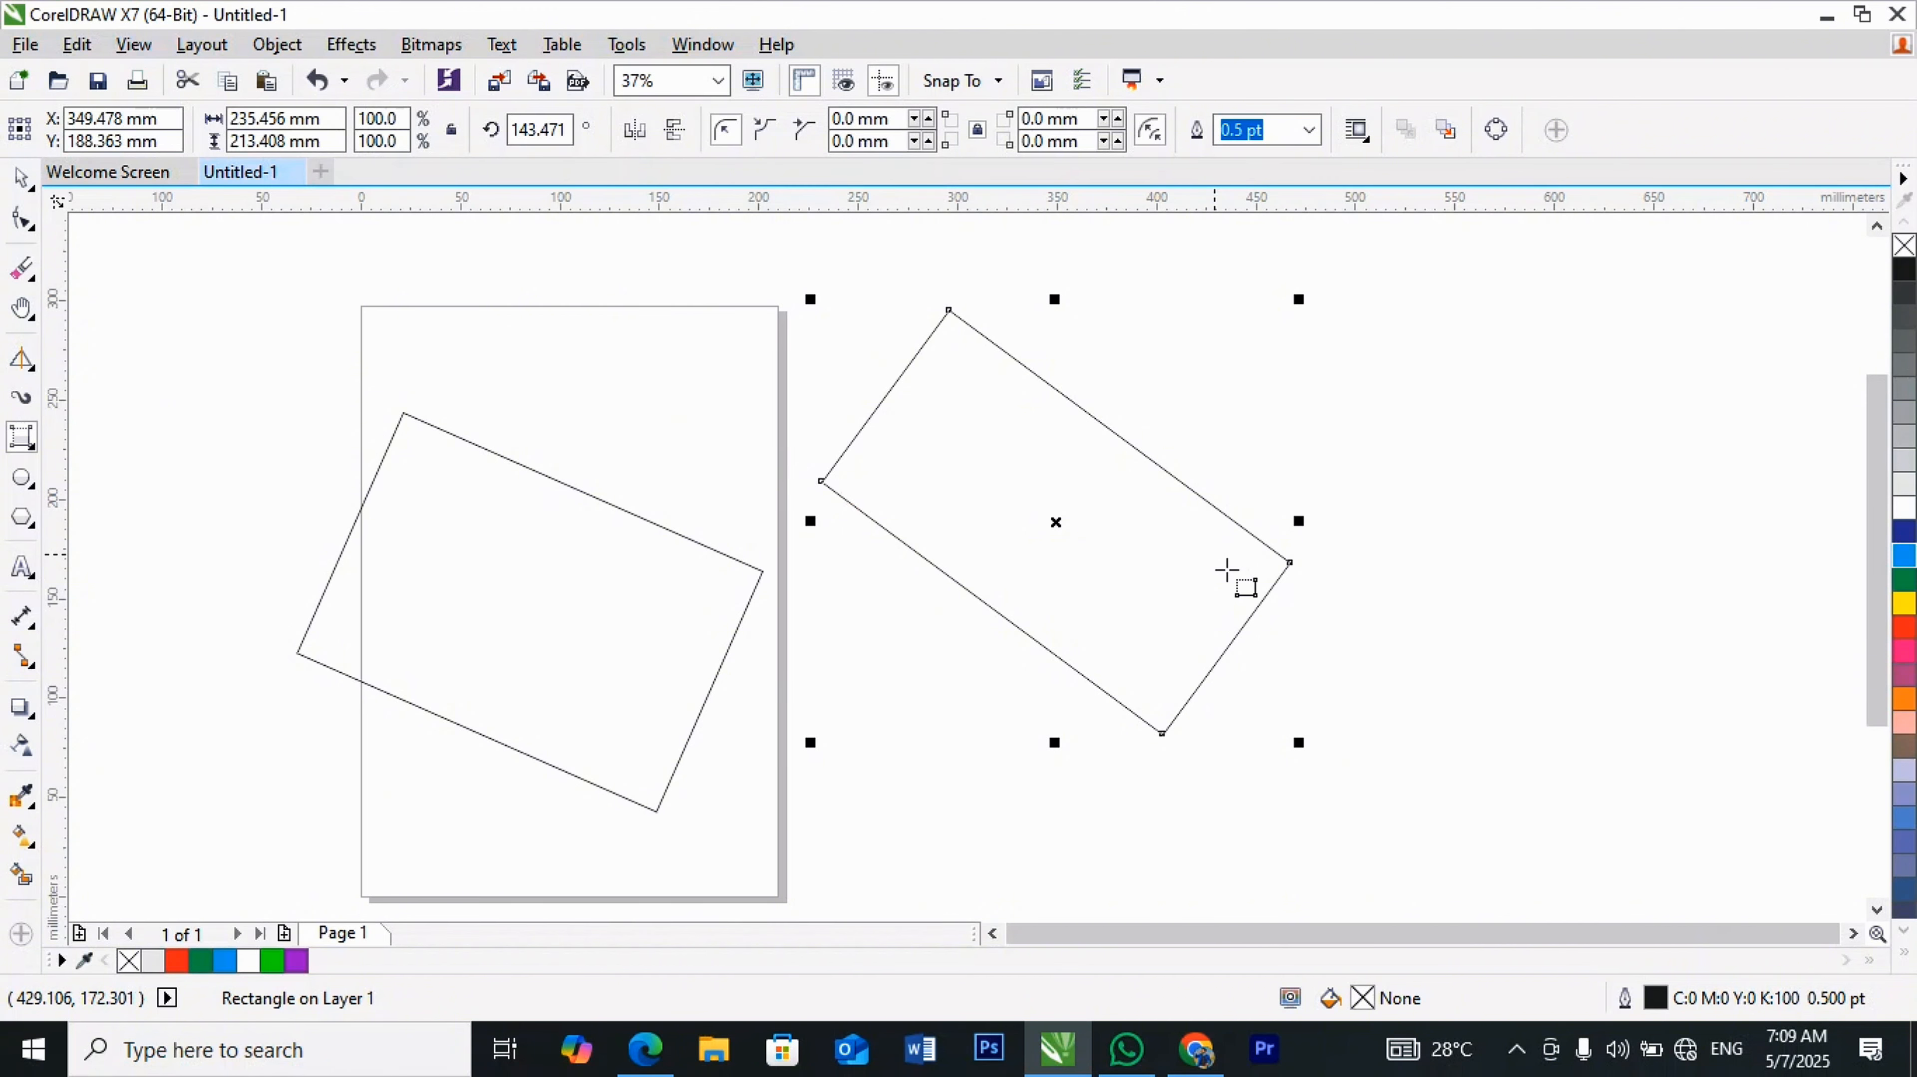
click(1622, 313)
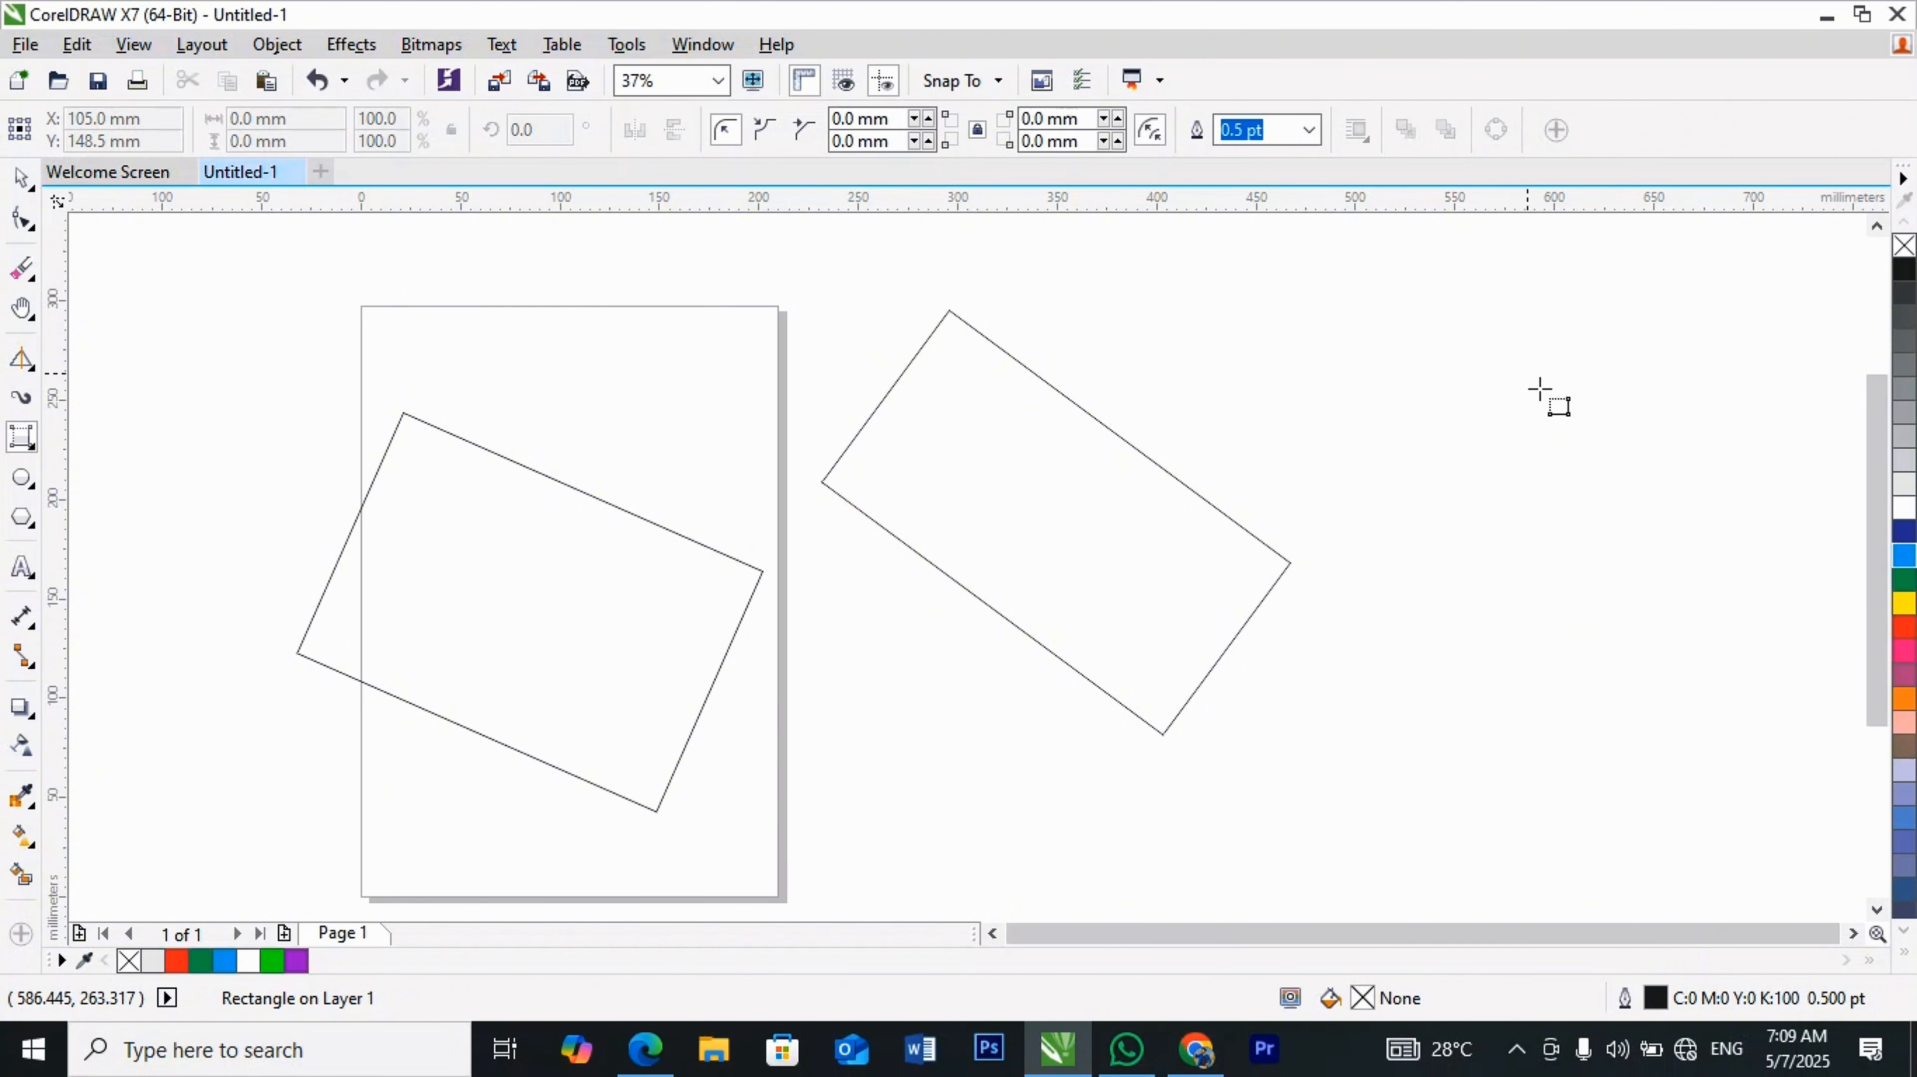
drag(1640, 279, 1408, 398)
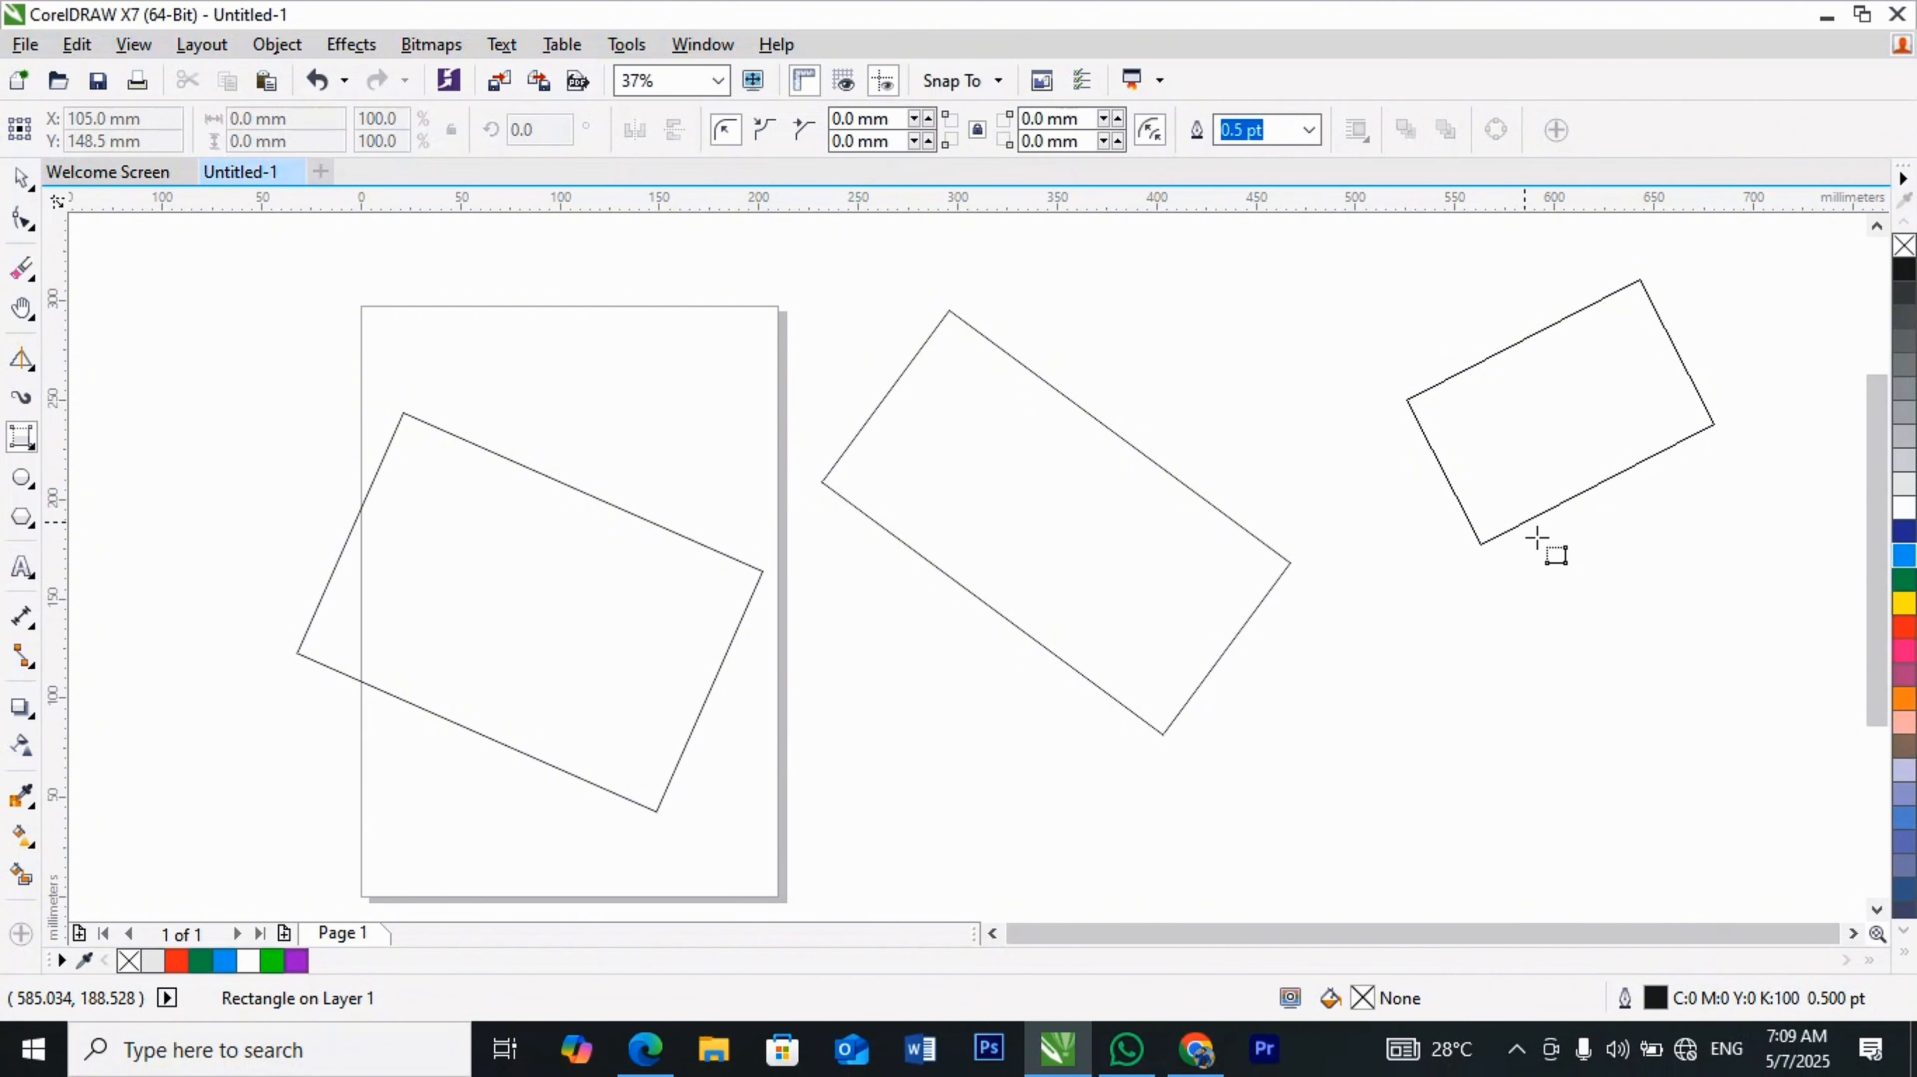
click(1513, 580)
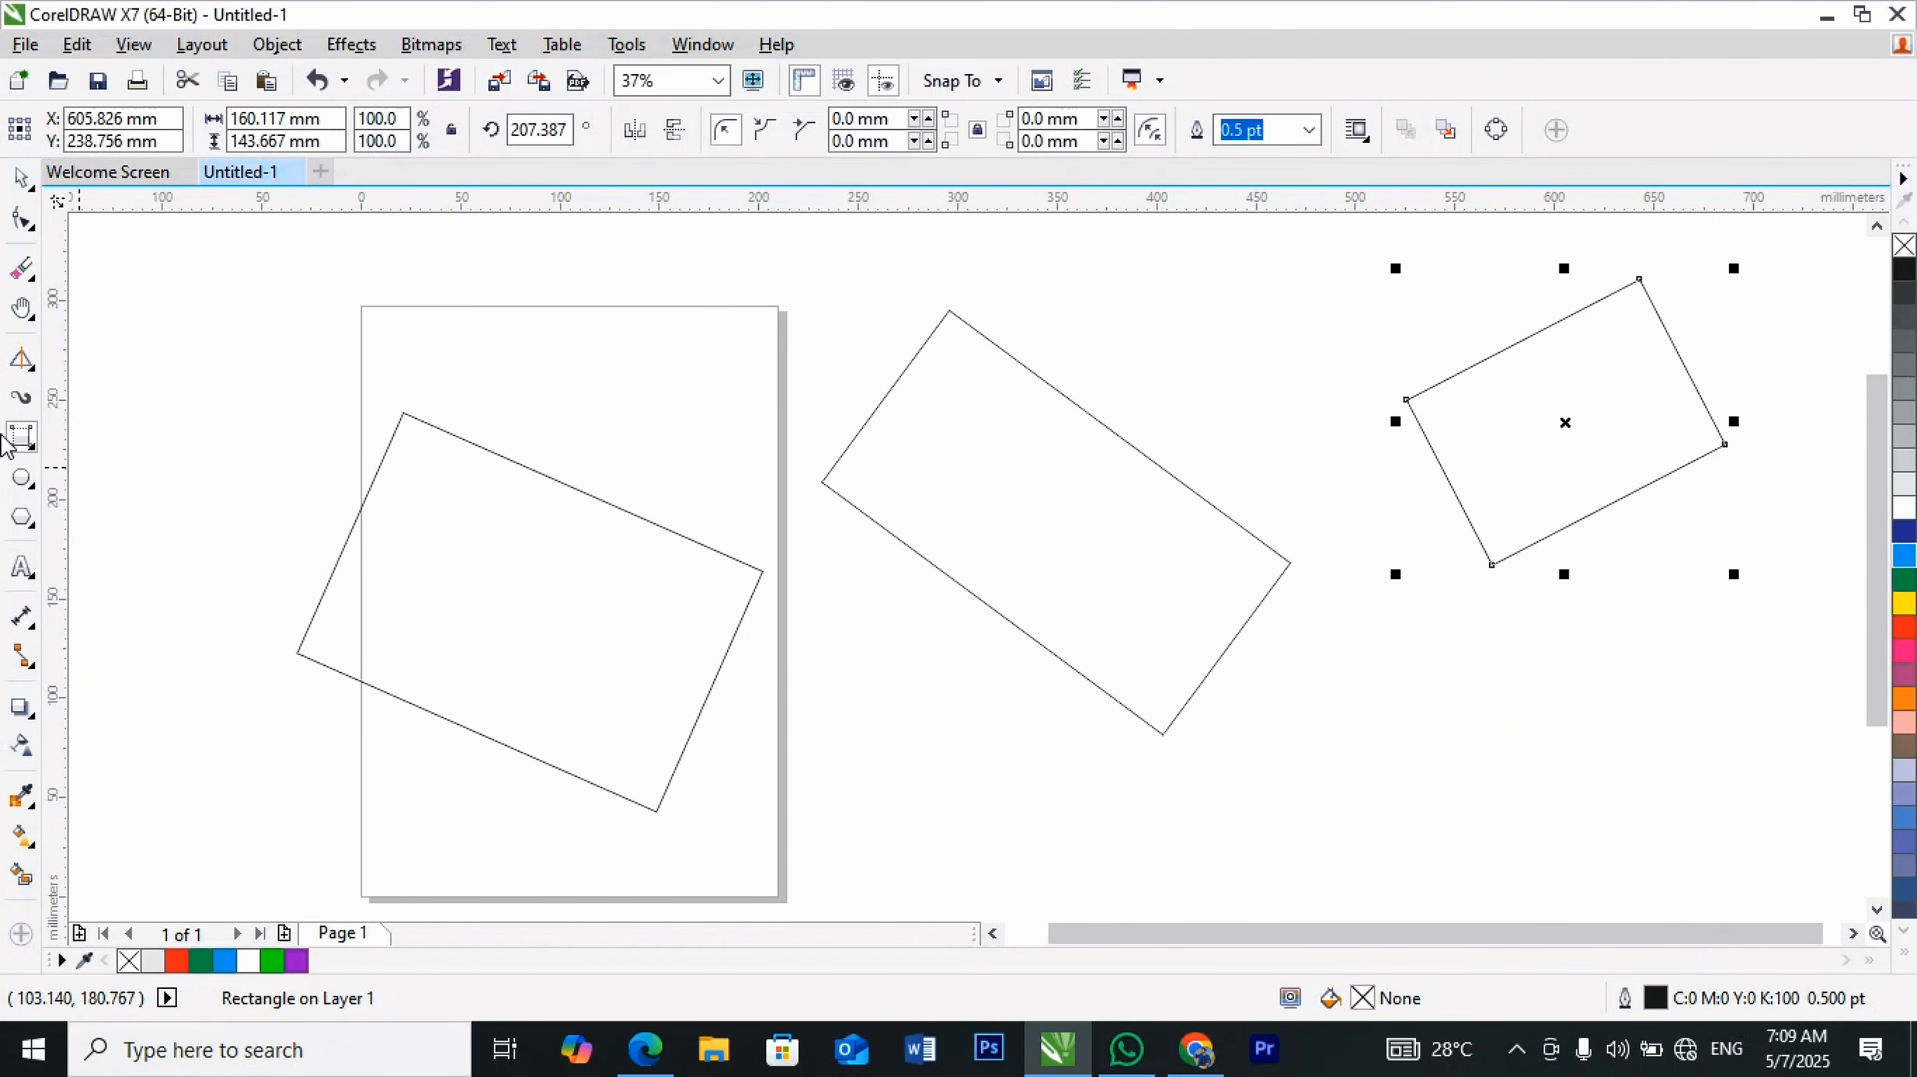
Step: Remove all three tilted rectangles from the drawing
click(21, 178)
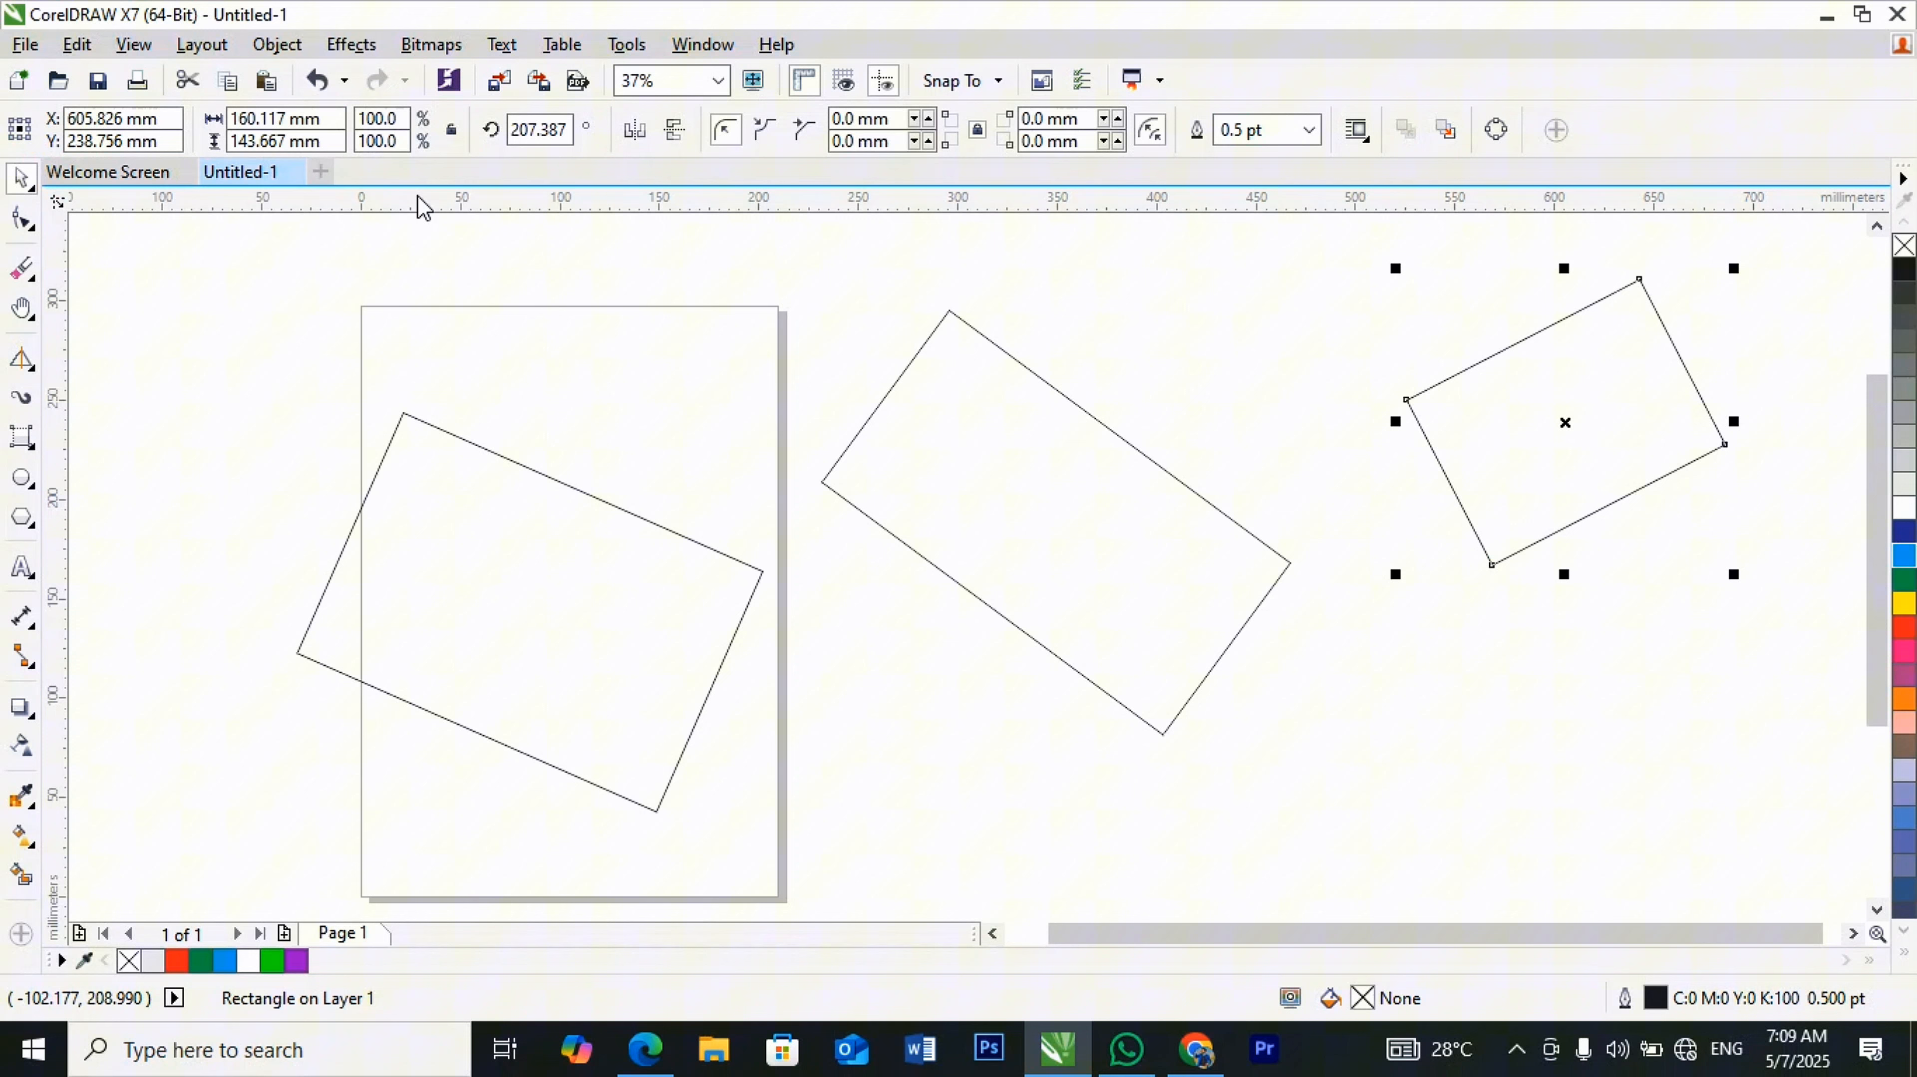
click(1442, 308)
key(ctrl+z)
key(ctrl+z)
click(589, 552)
key(ctrl+z)
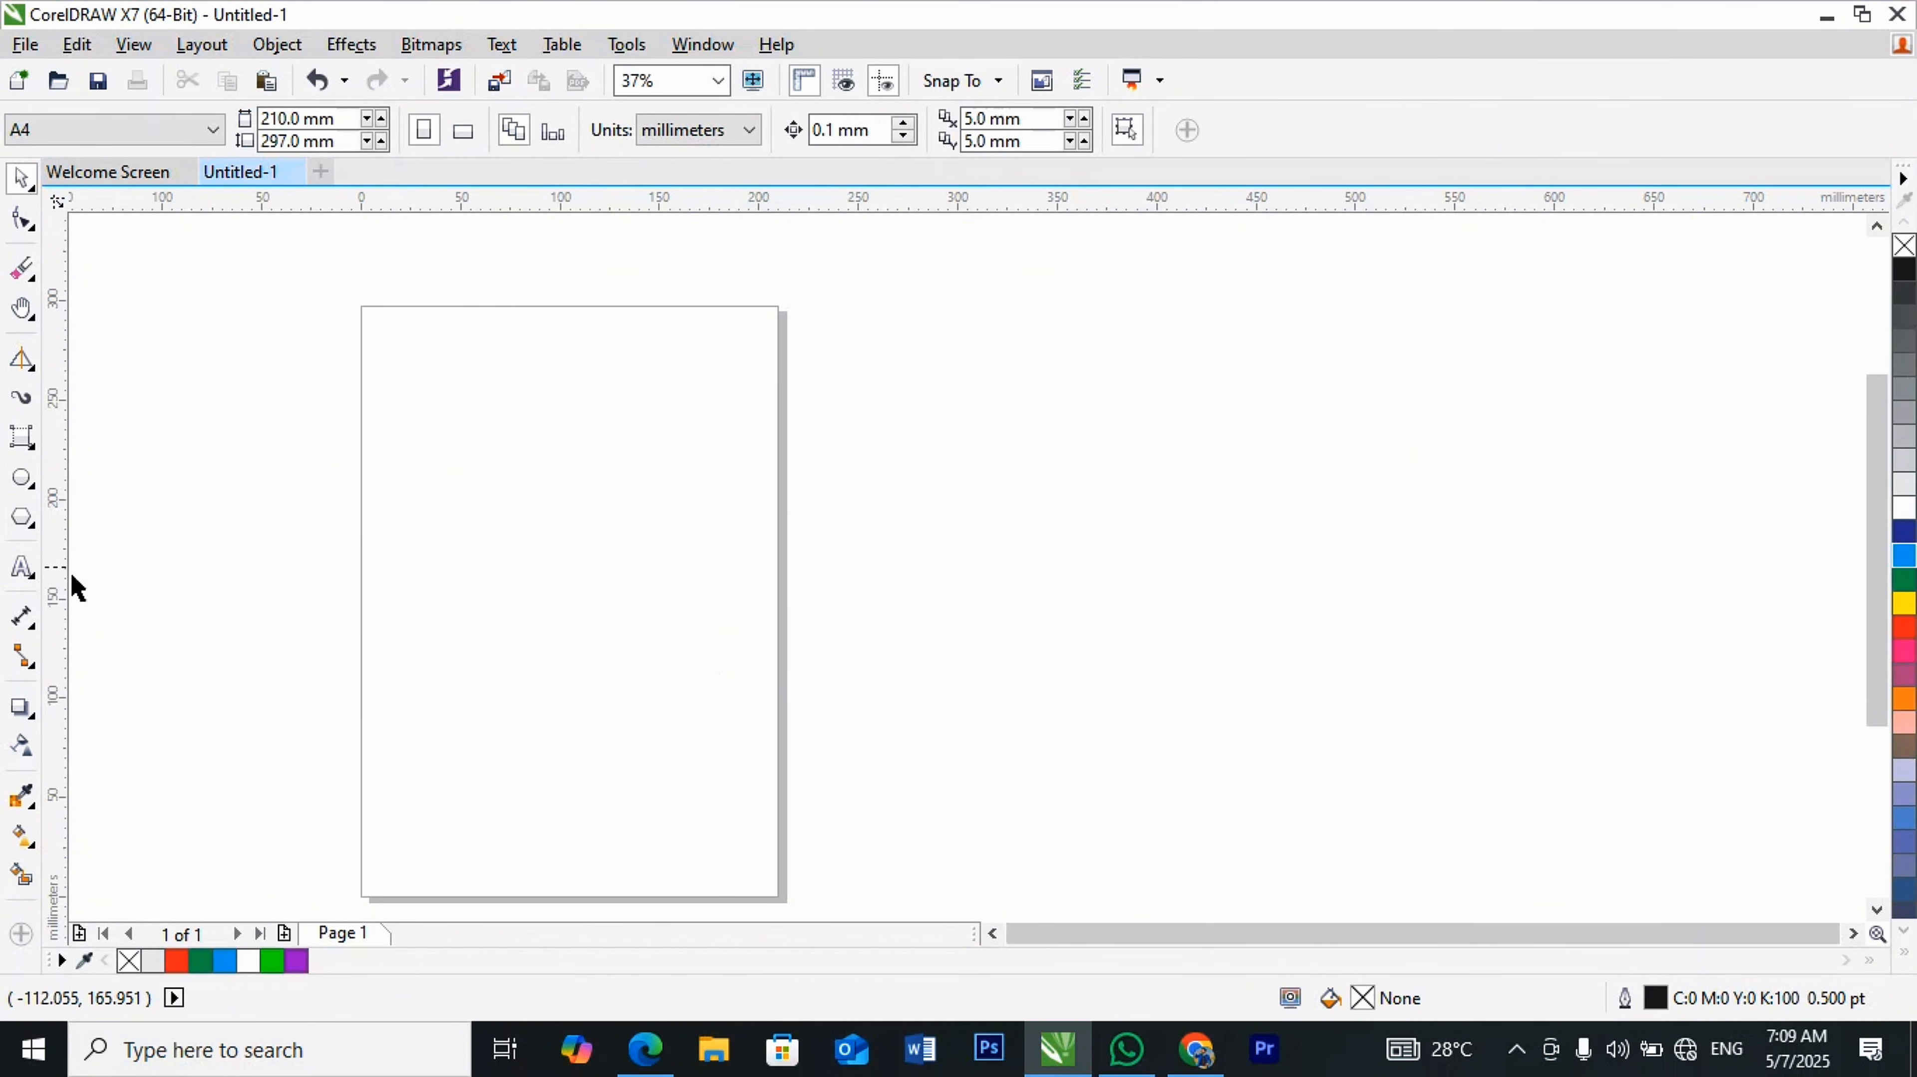
Step: Draw a nearly circular ellipse about 92 by 90 mm in the upper part of the page with the Ellipse tool
click(30, 487)
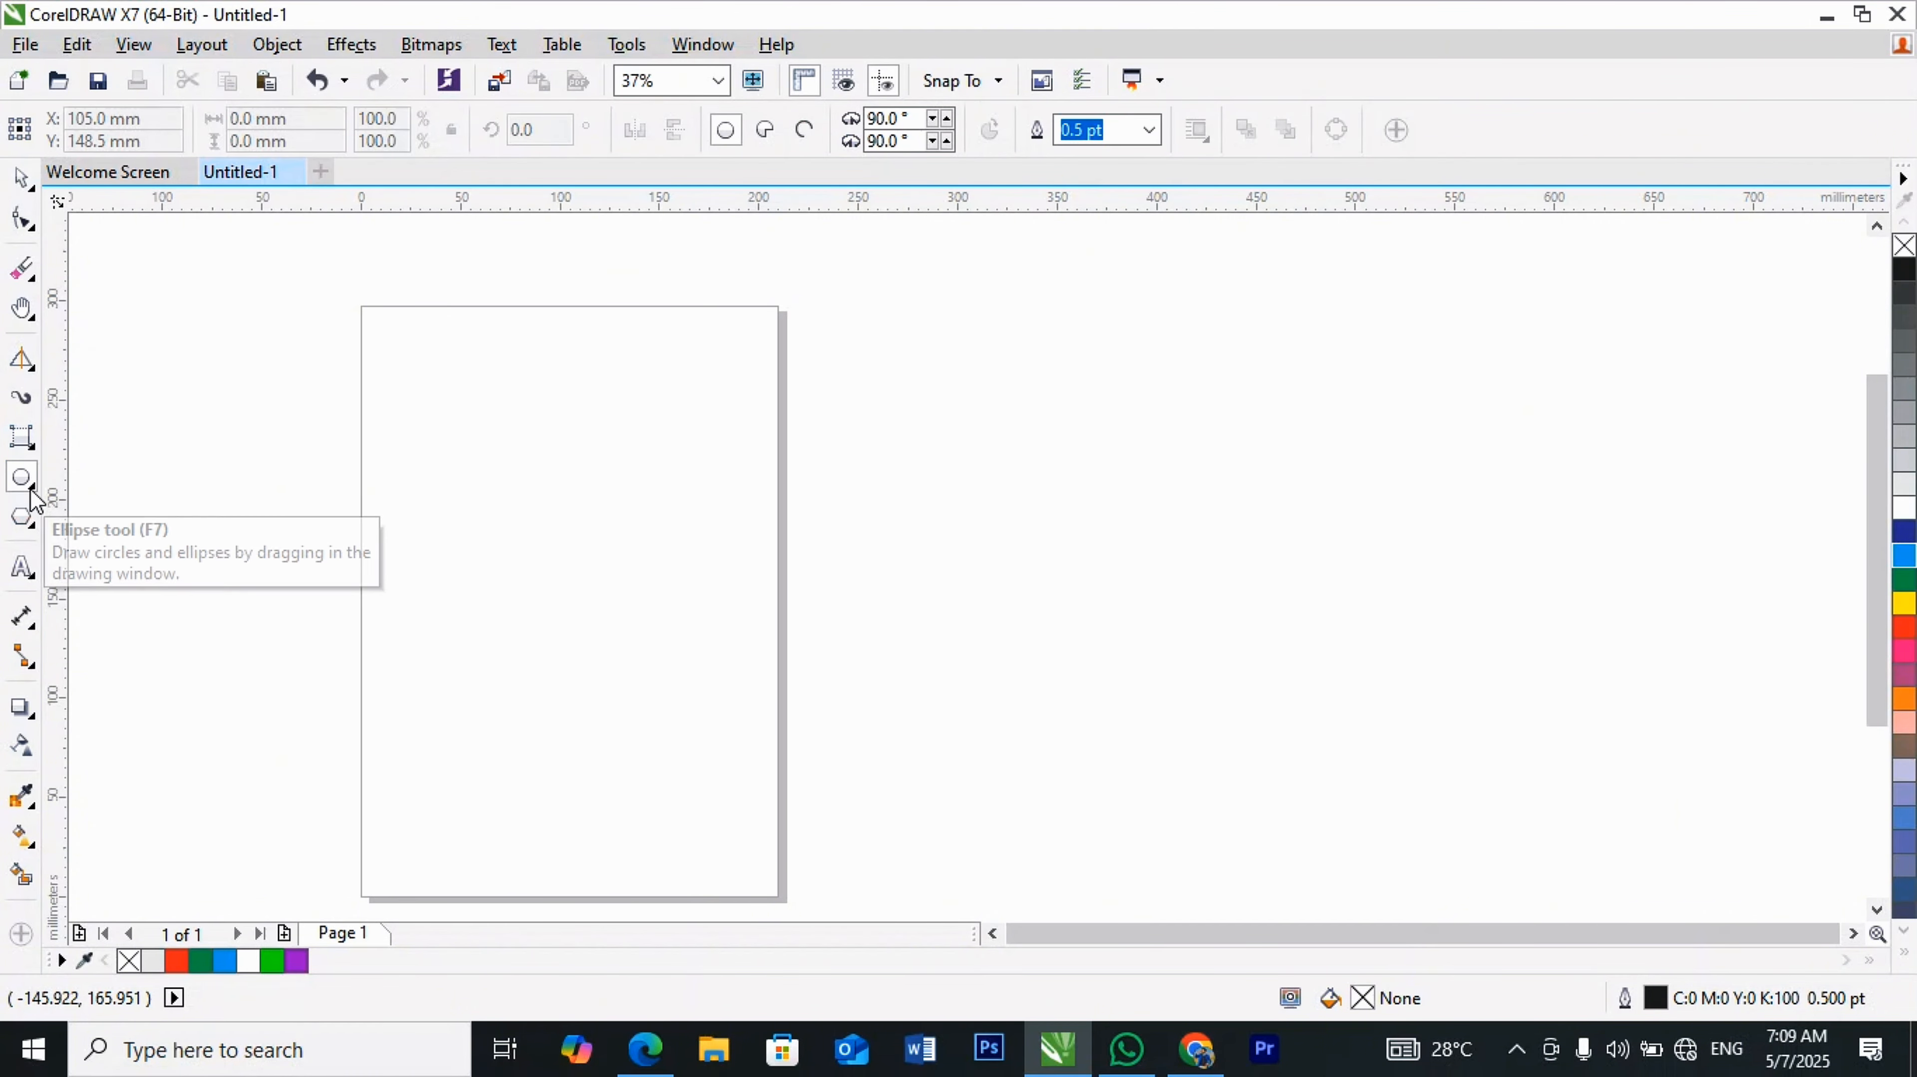
click(36, 498)
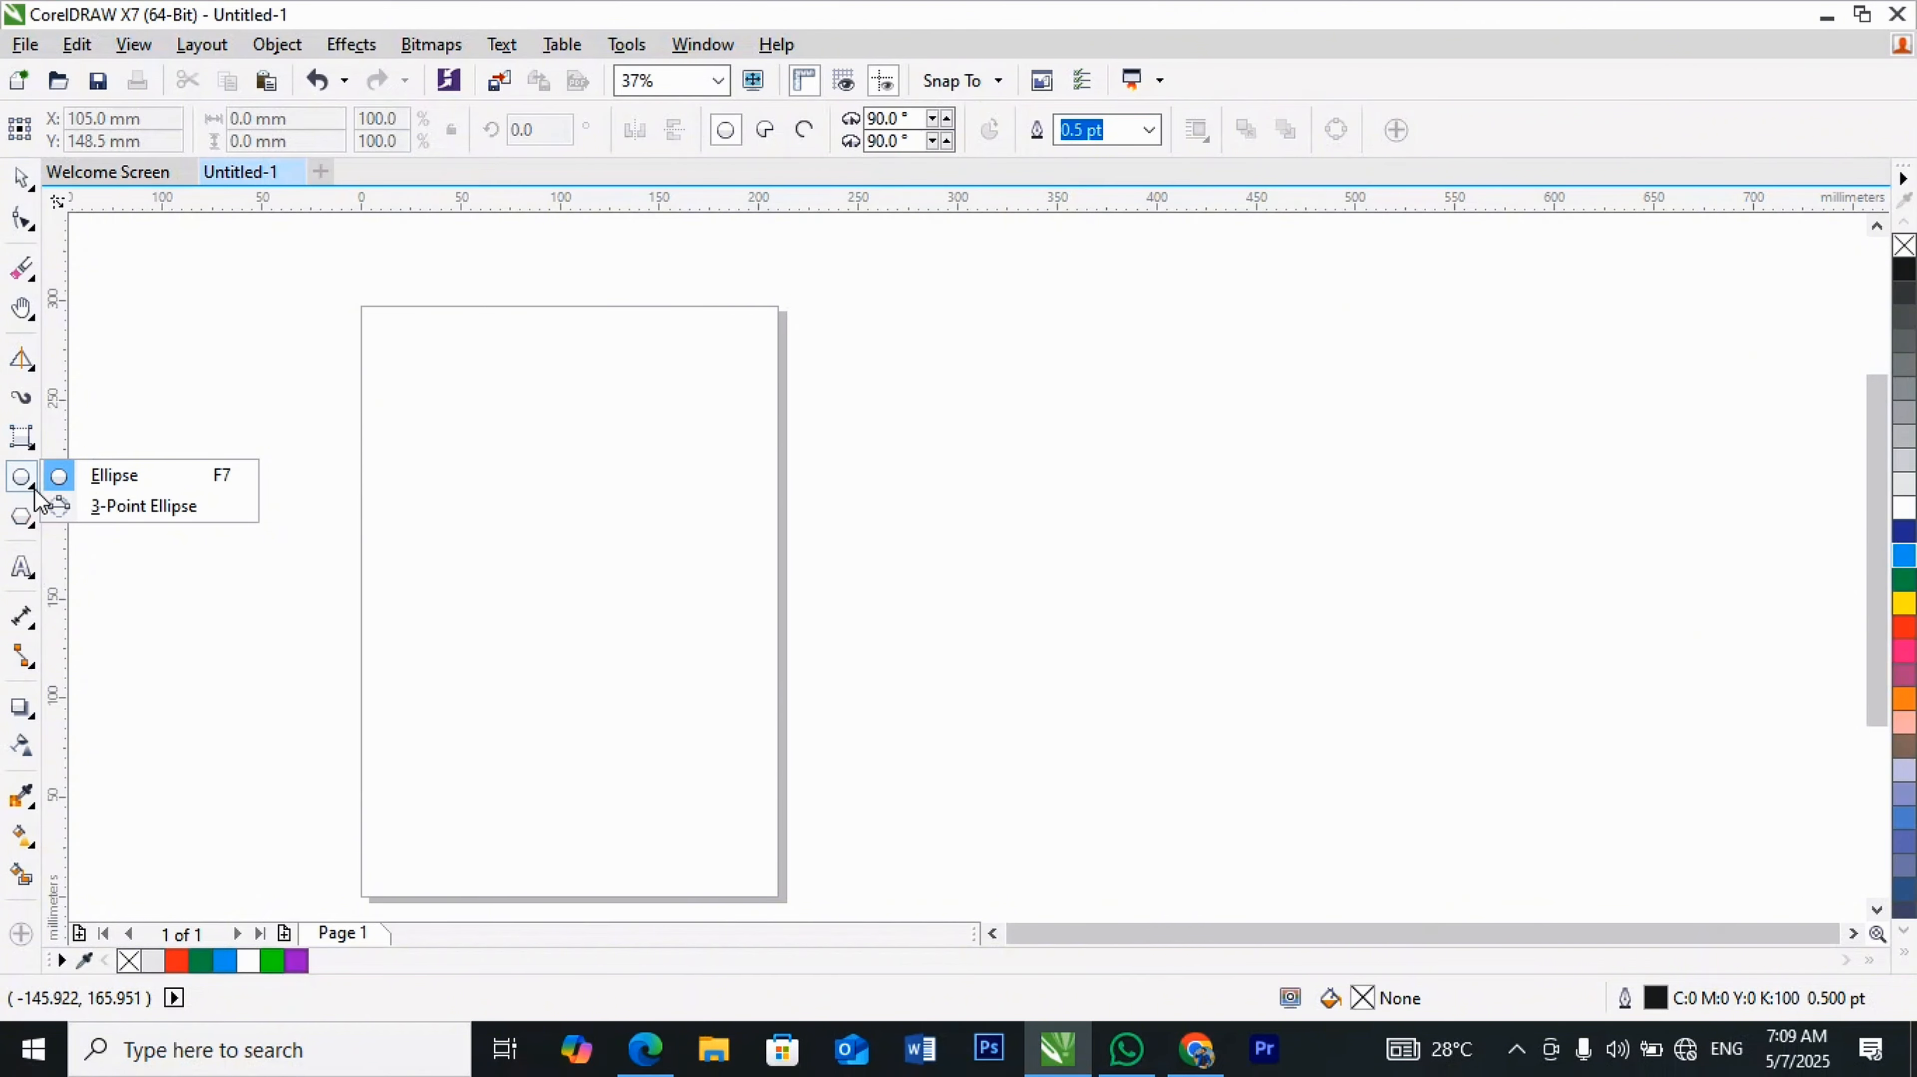
click(17, 474)
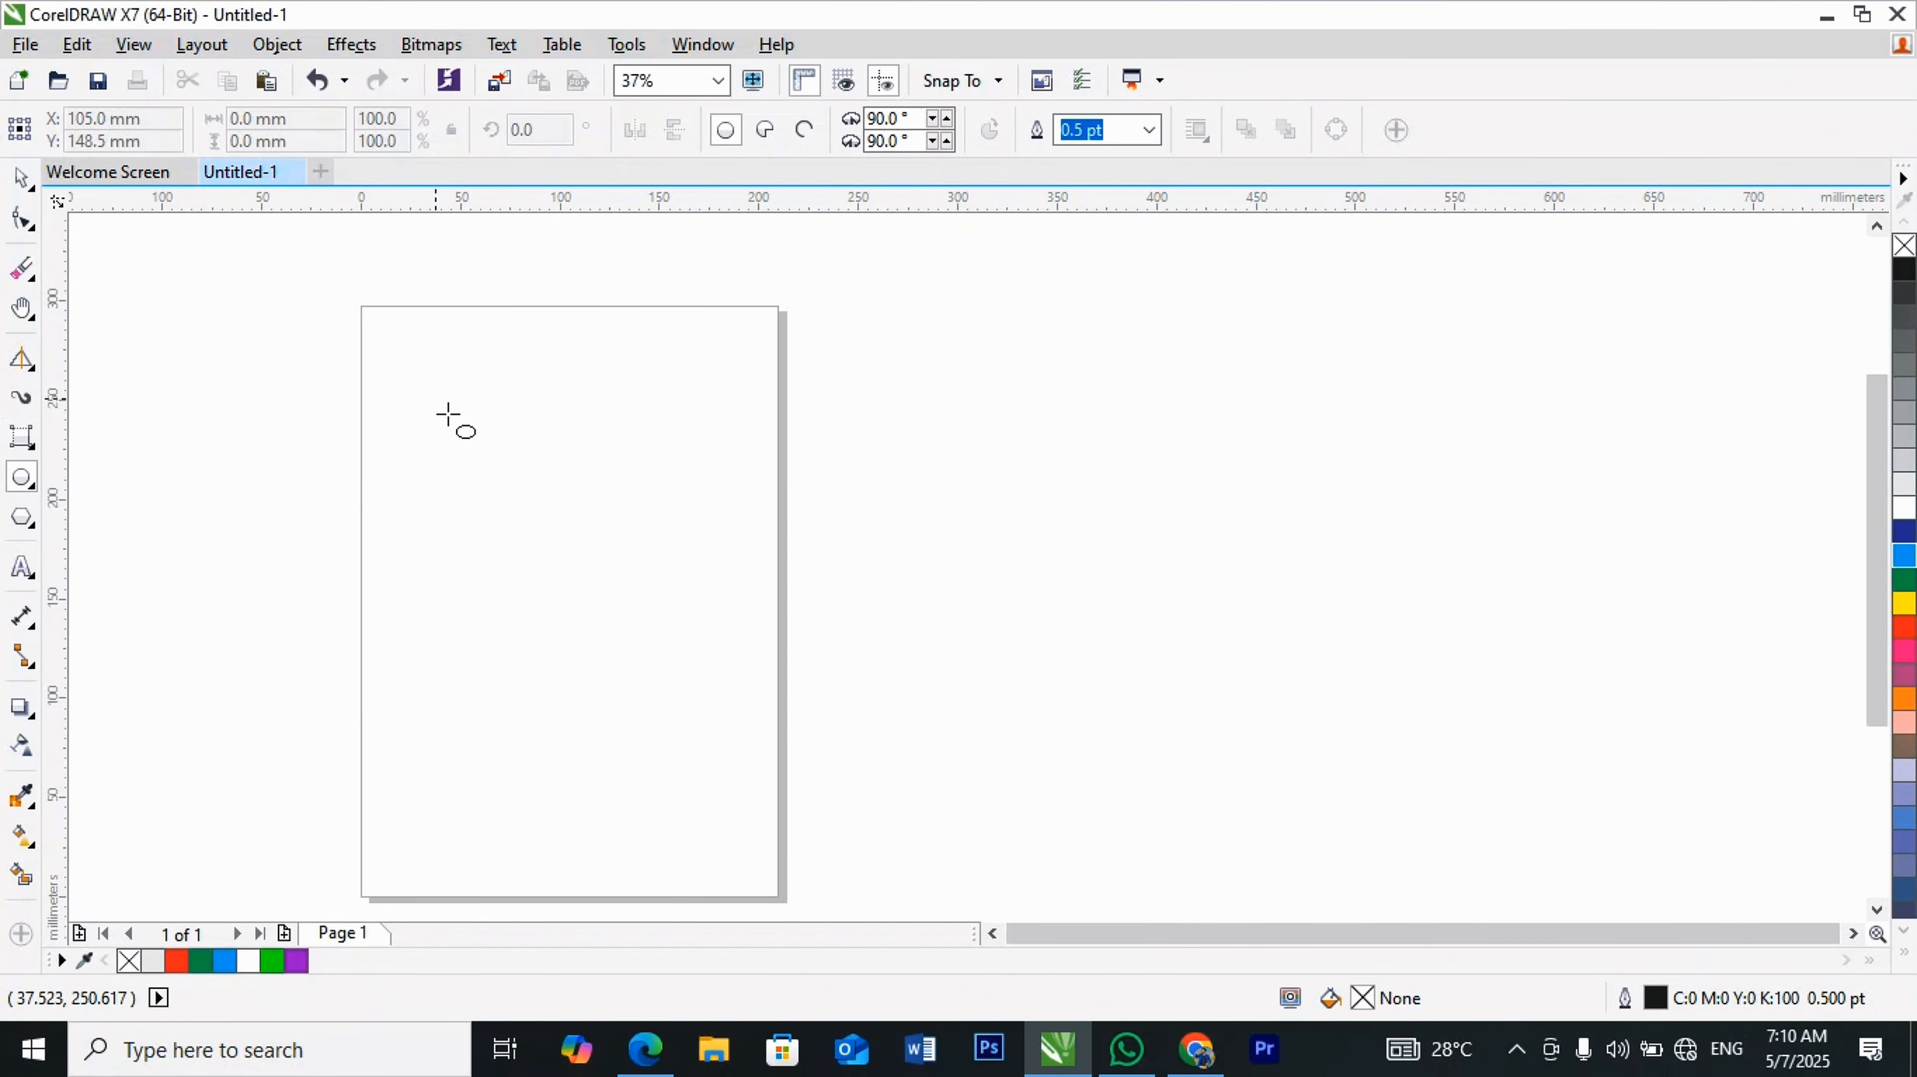
drag(435, 400, 634, 595)
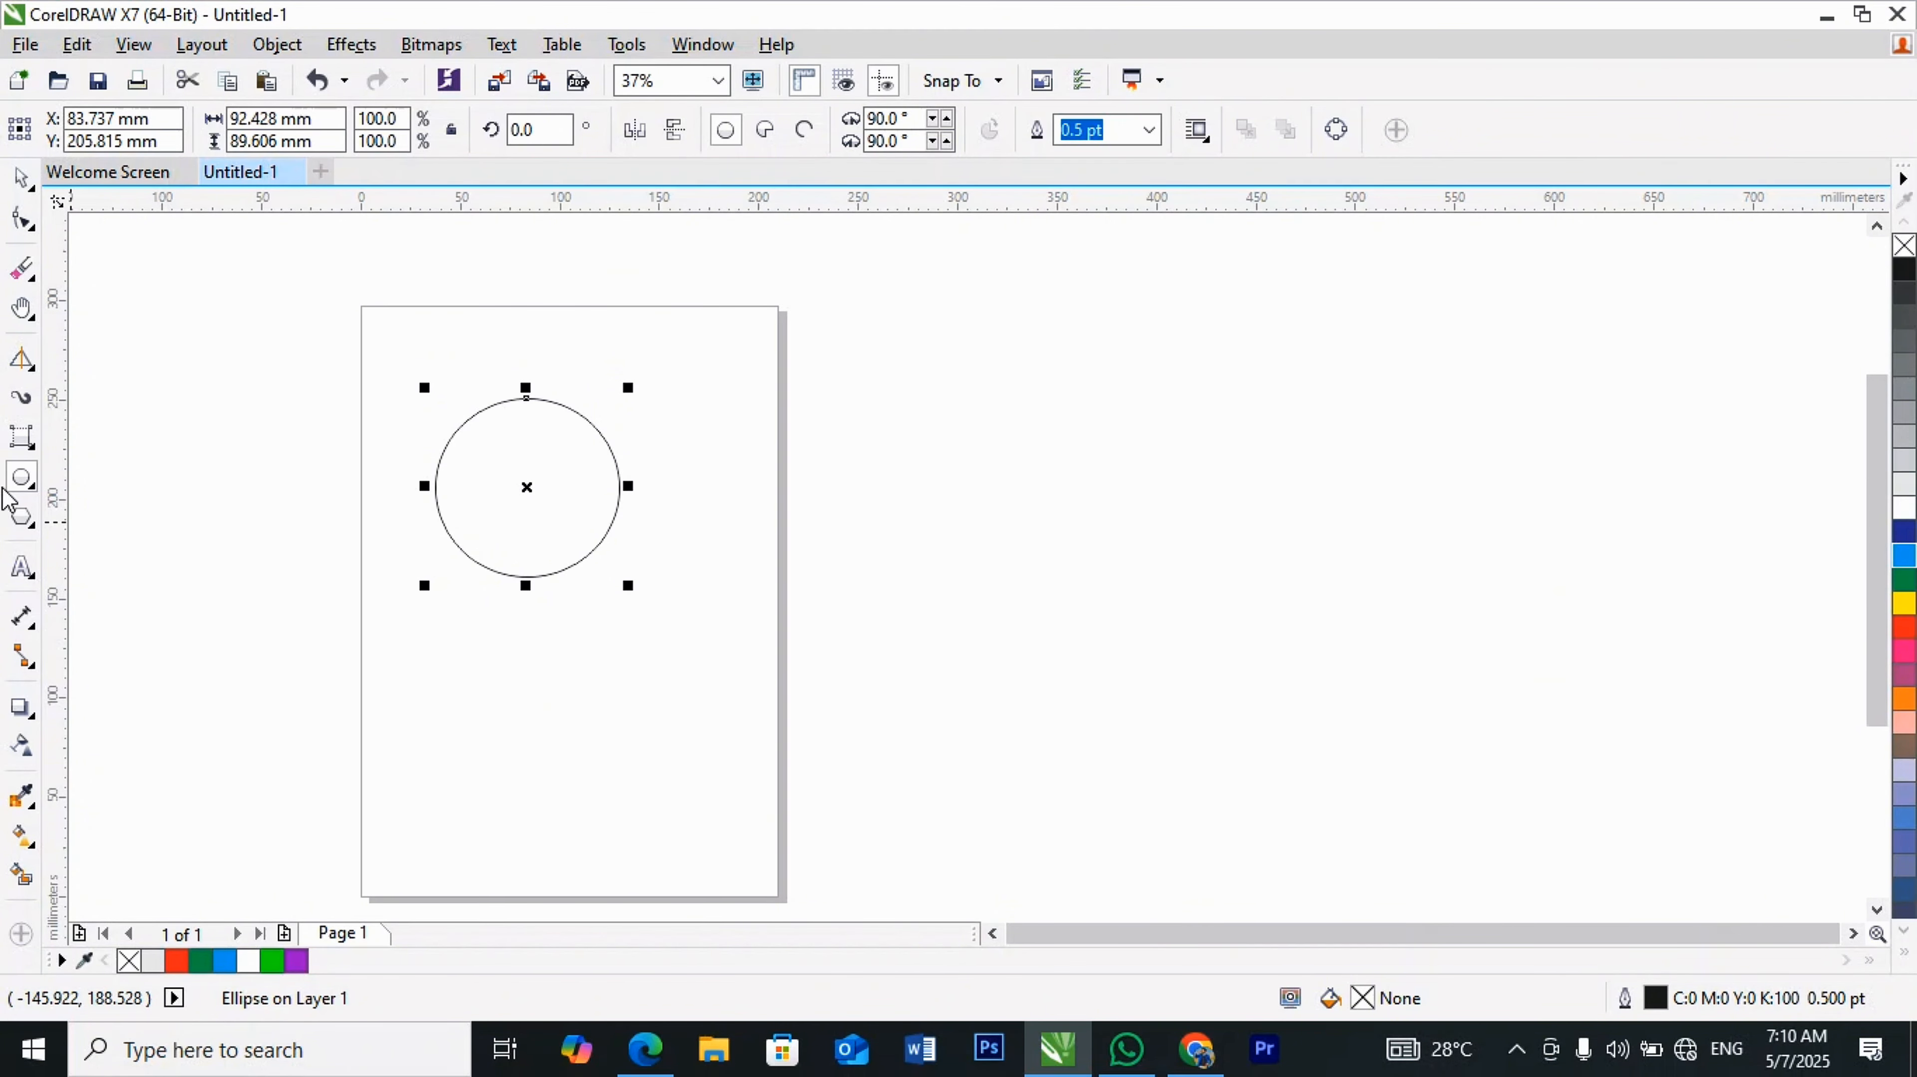
Step: Draw a 3-point ellipse spanning about 139 by 134 mm in the empty area to the right of the page
click(27, 523)
mouse_move(30, 504)
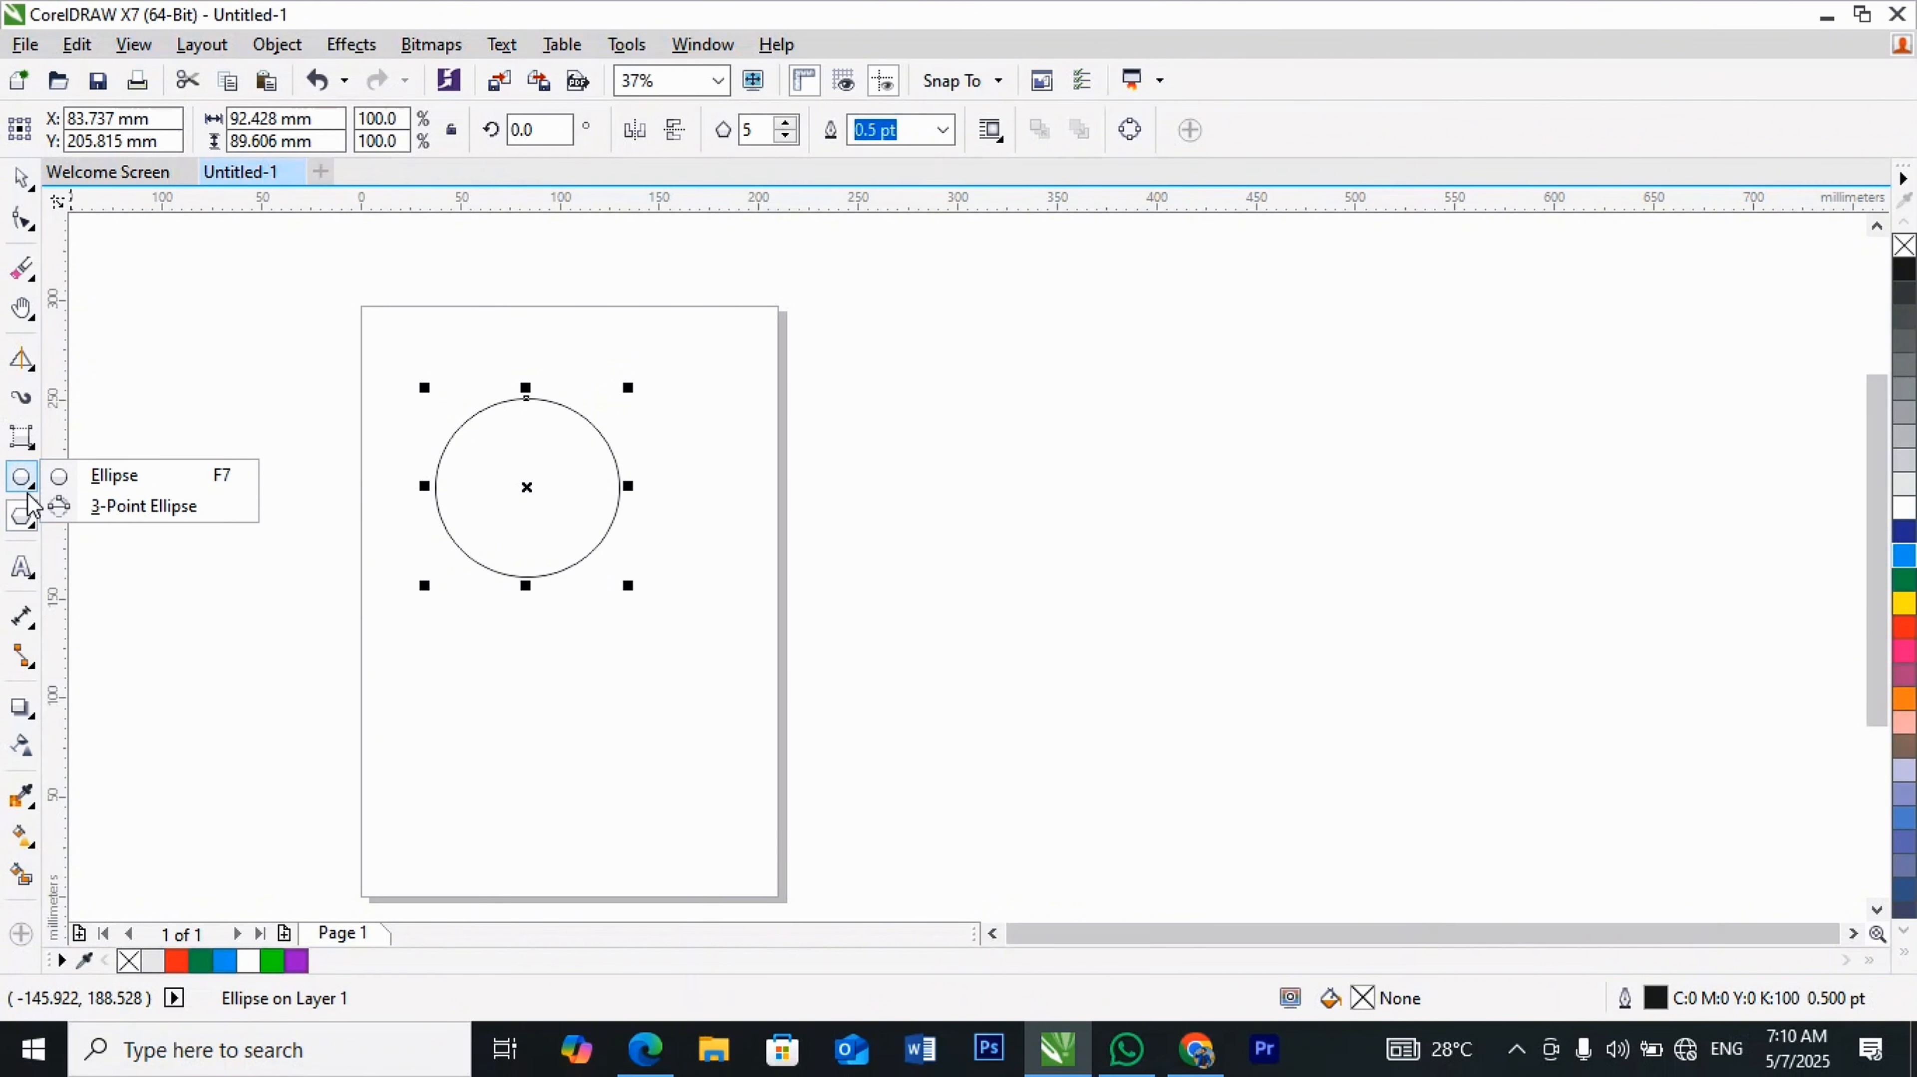
click(60, 508)
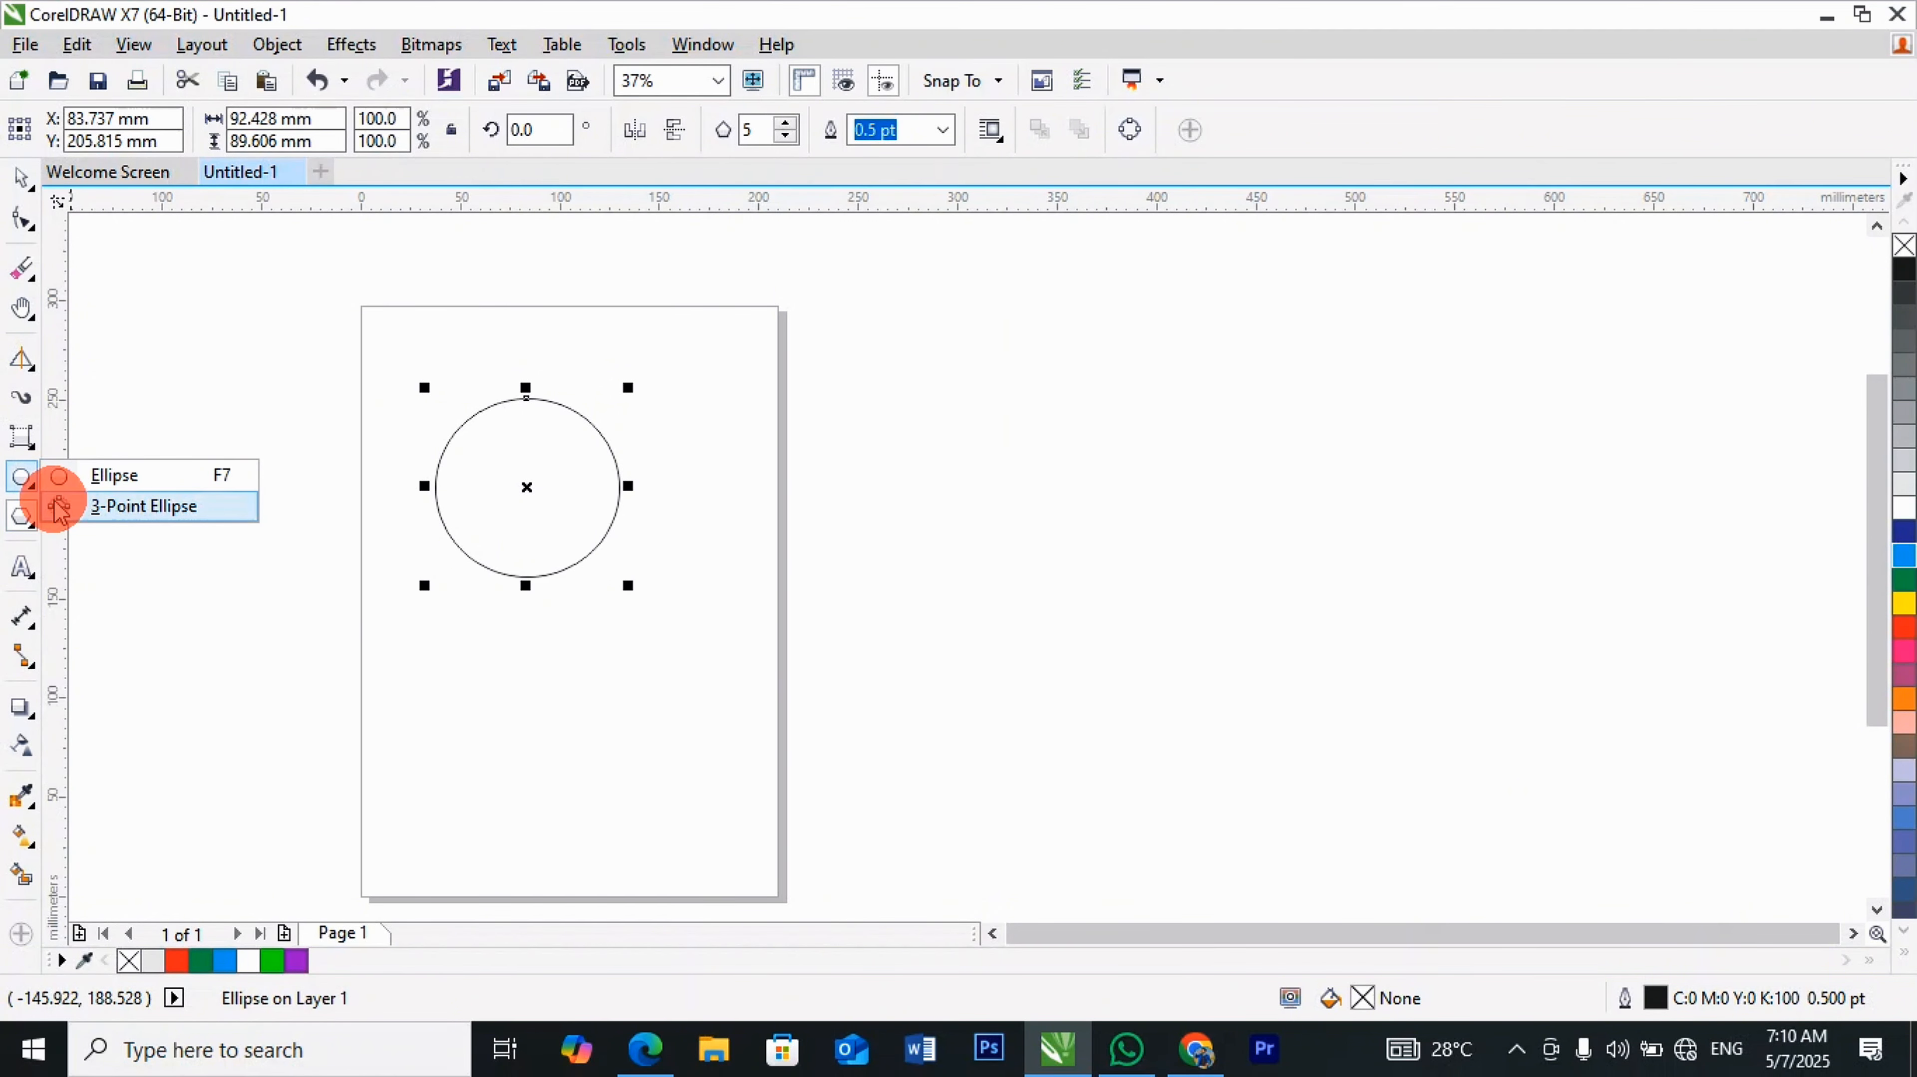
click(987, 367)
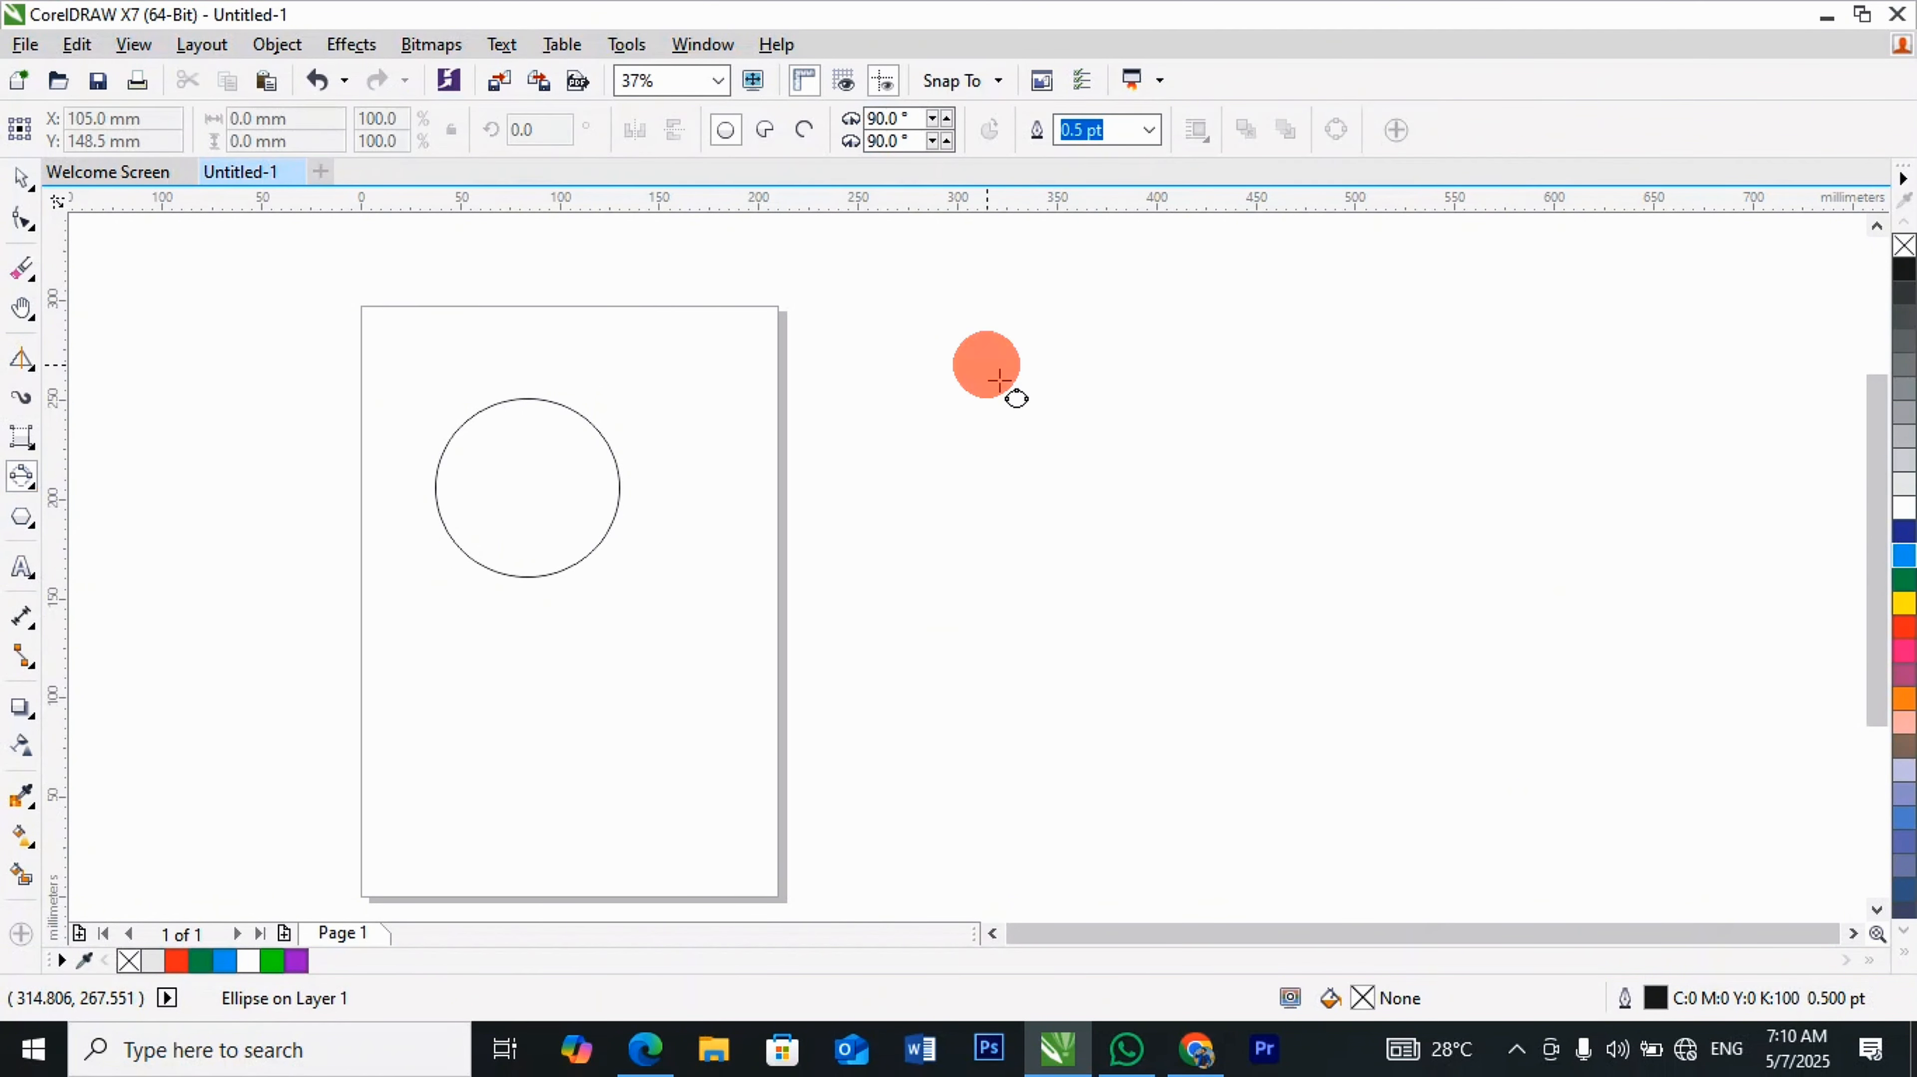
drag(987, 368, 1240, 522)
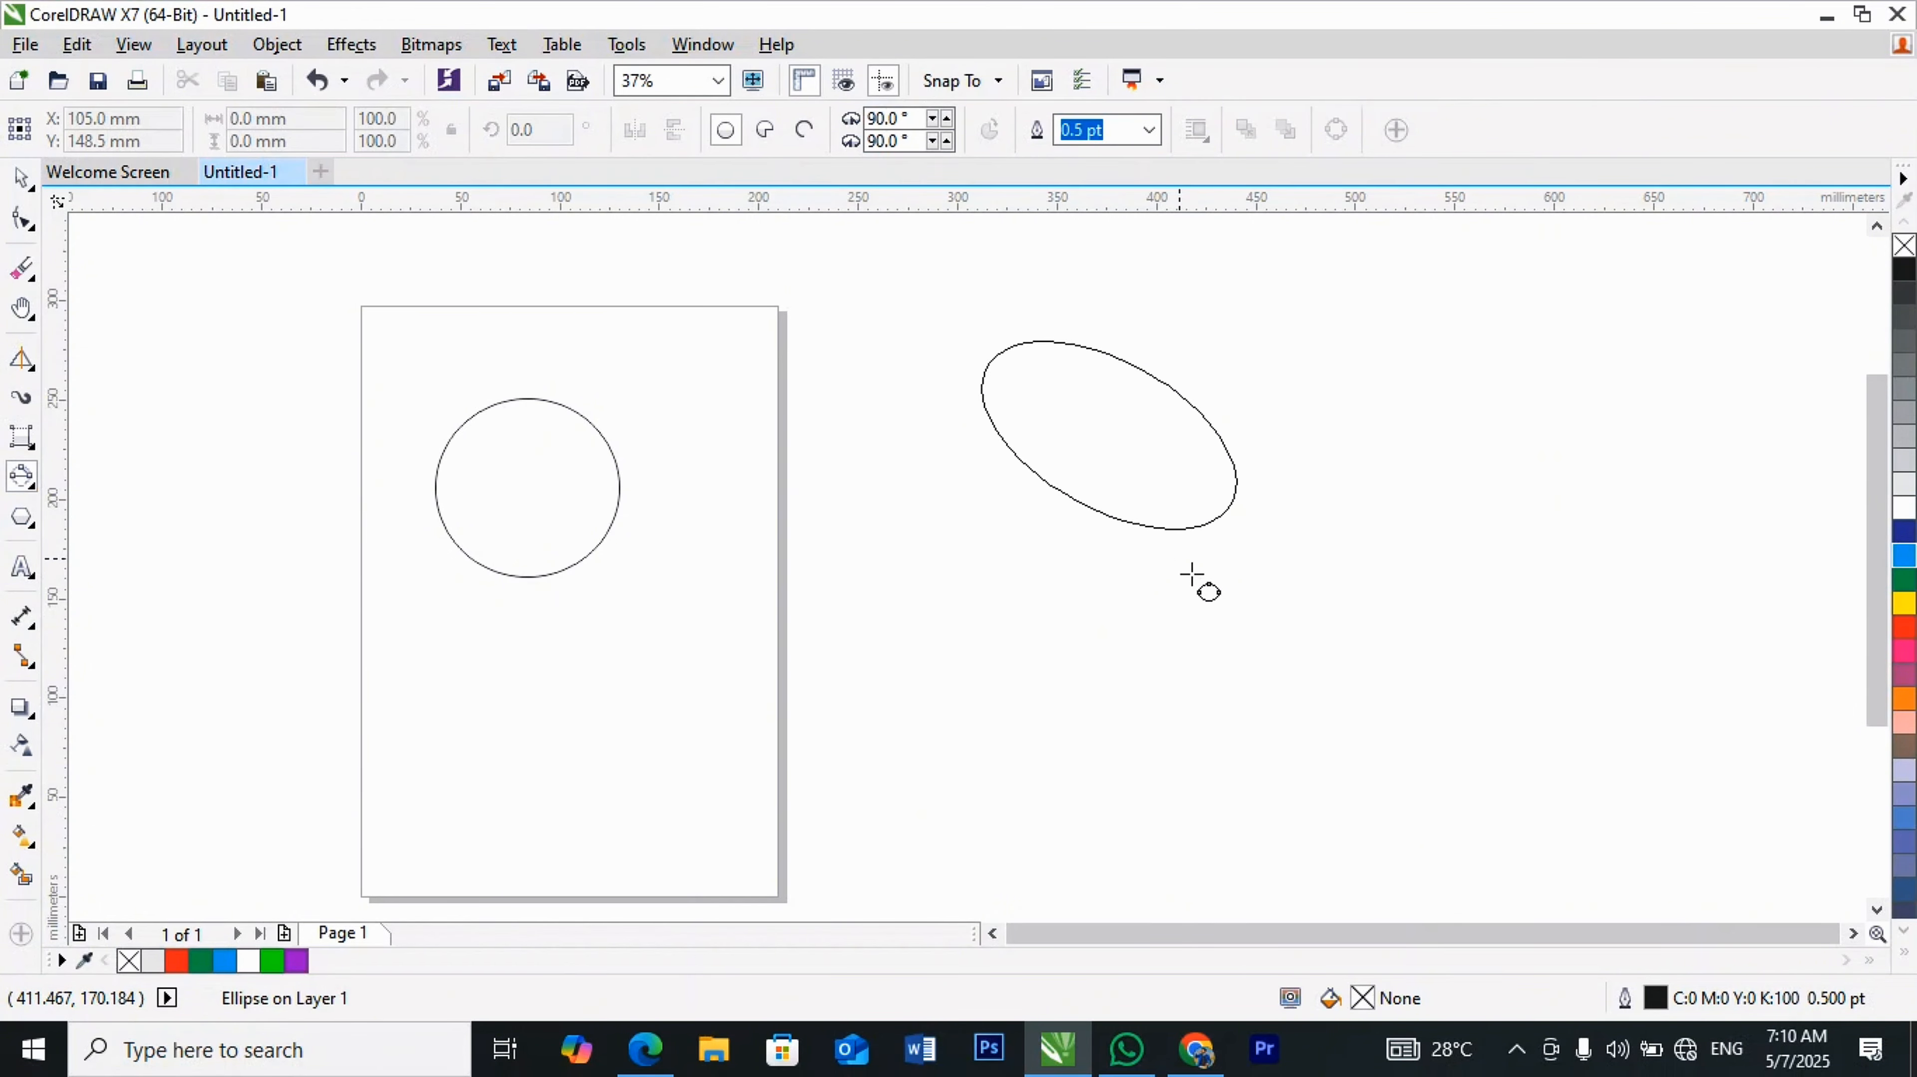
click(1110, 596)
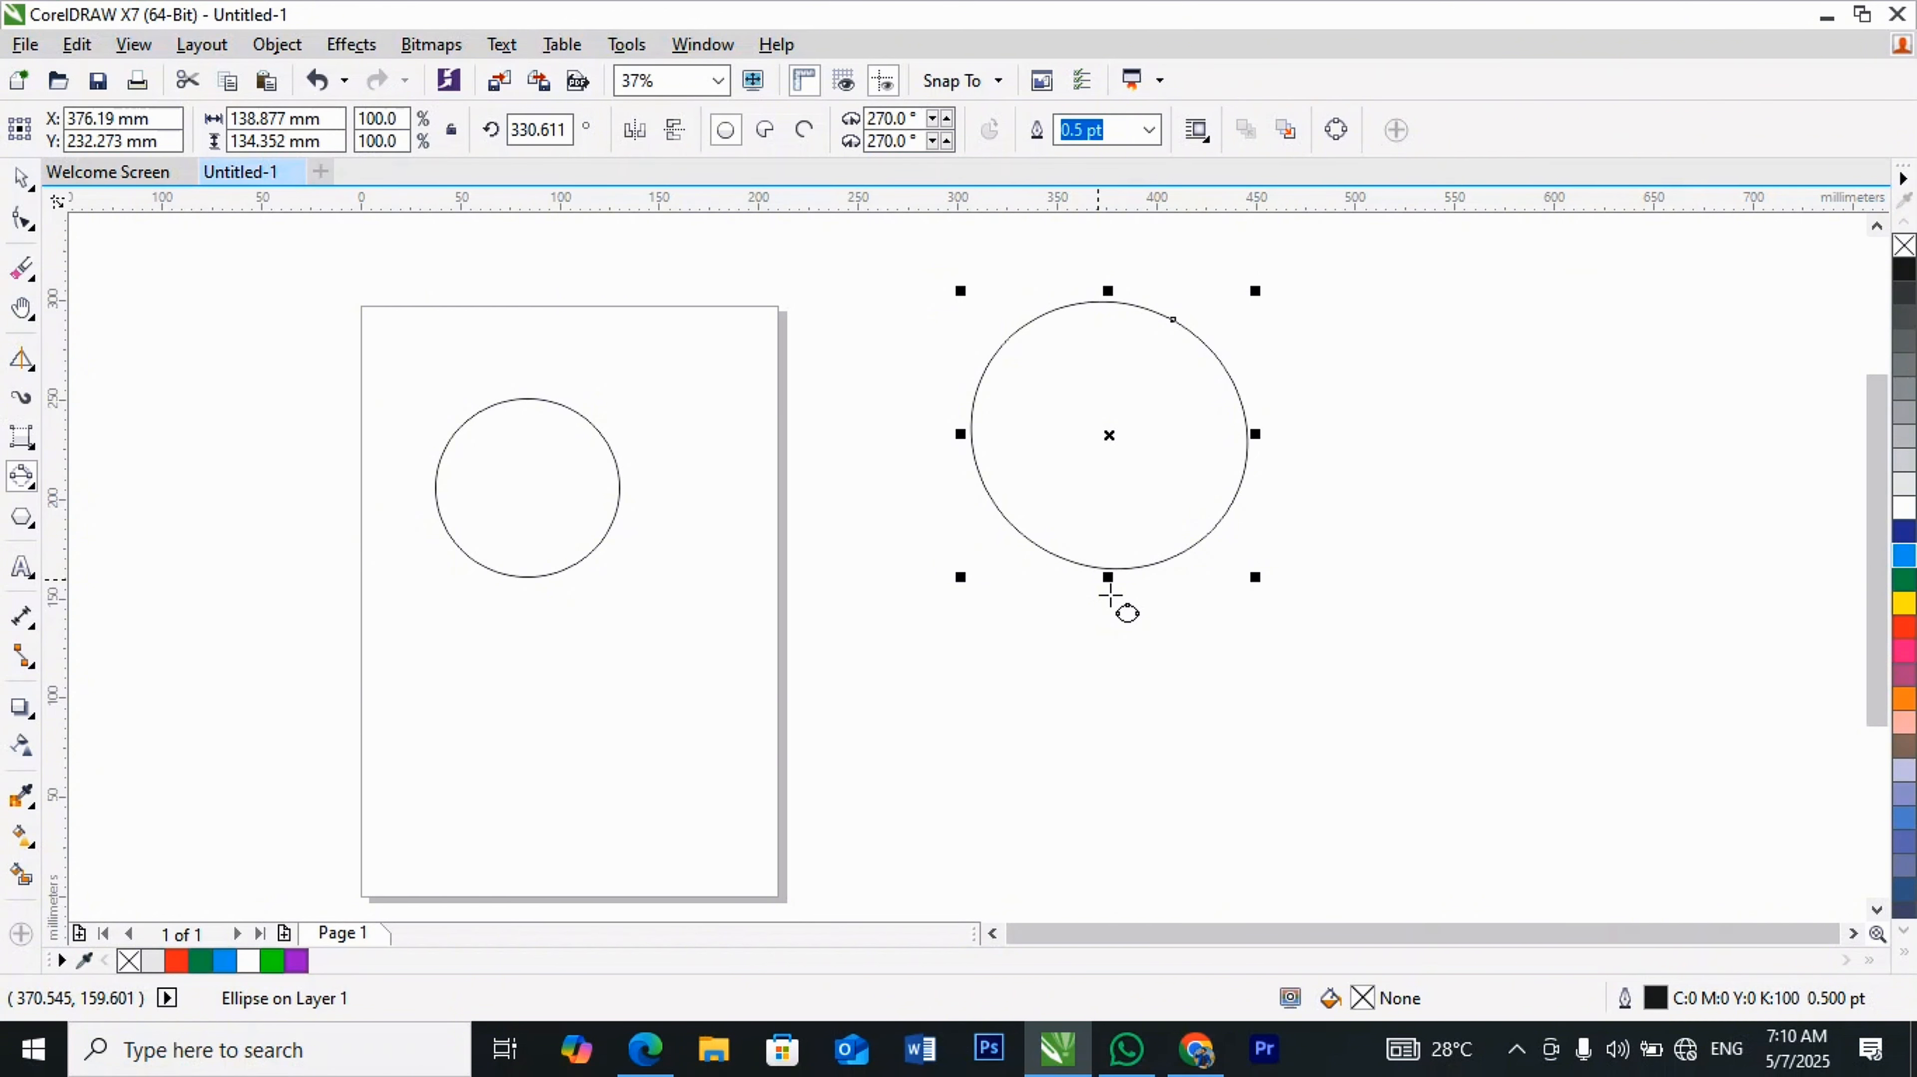
Step: Draw a smaller 3-point ellipse spanning about 71 by 70 mm to the left of the page
drag(204, 385, 330, 491)
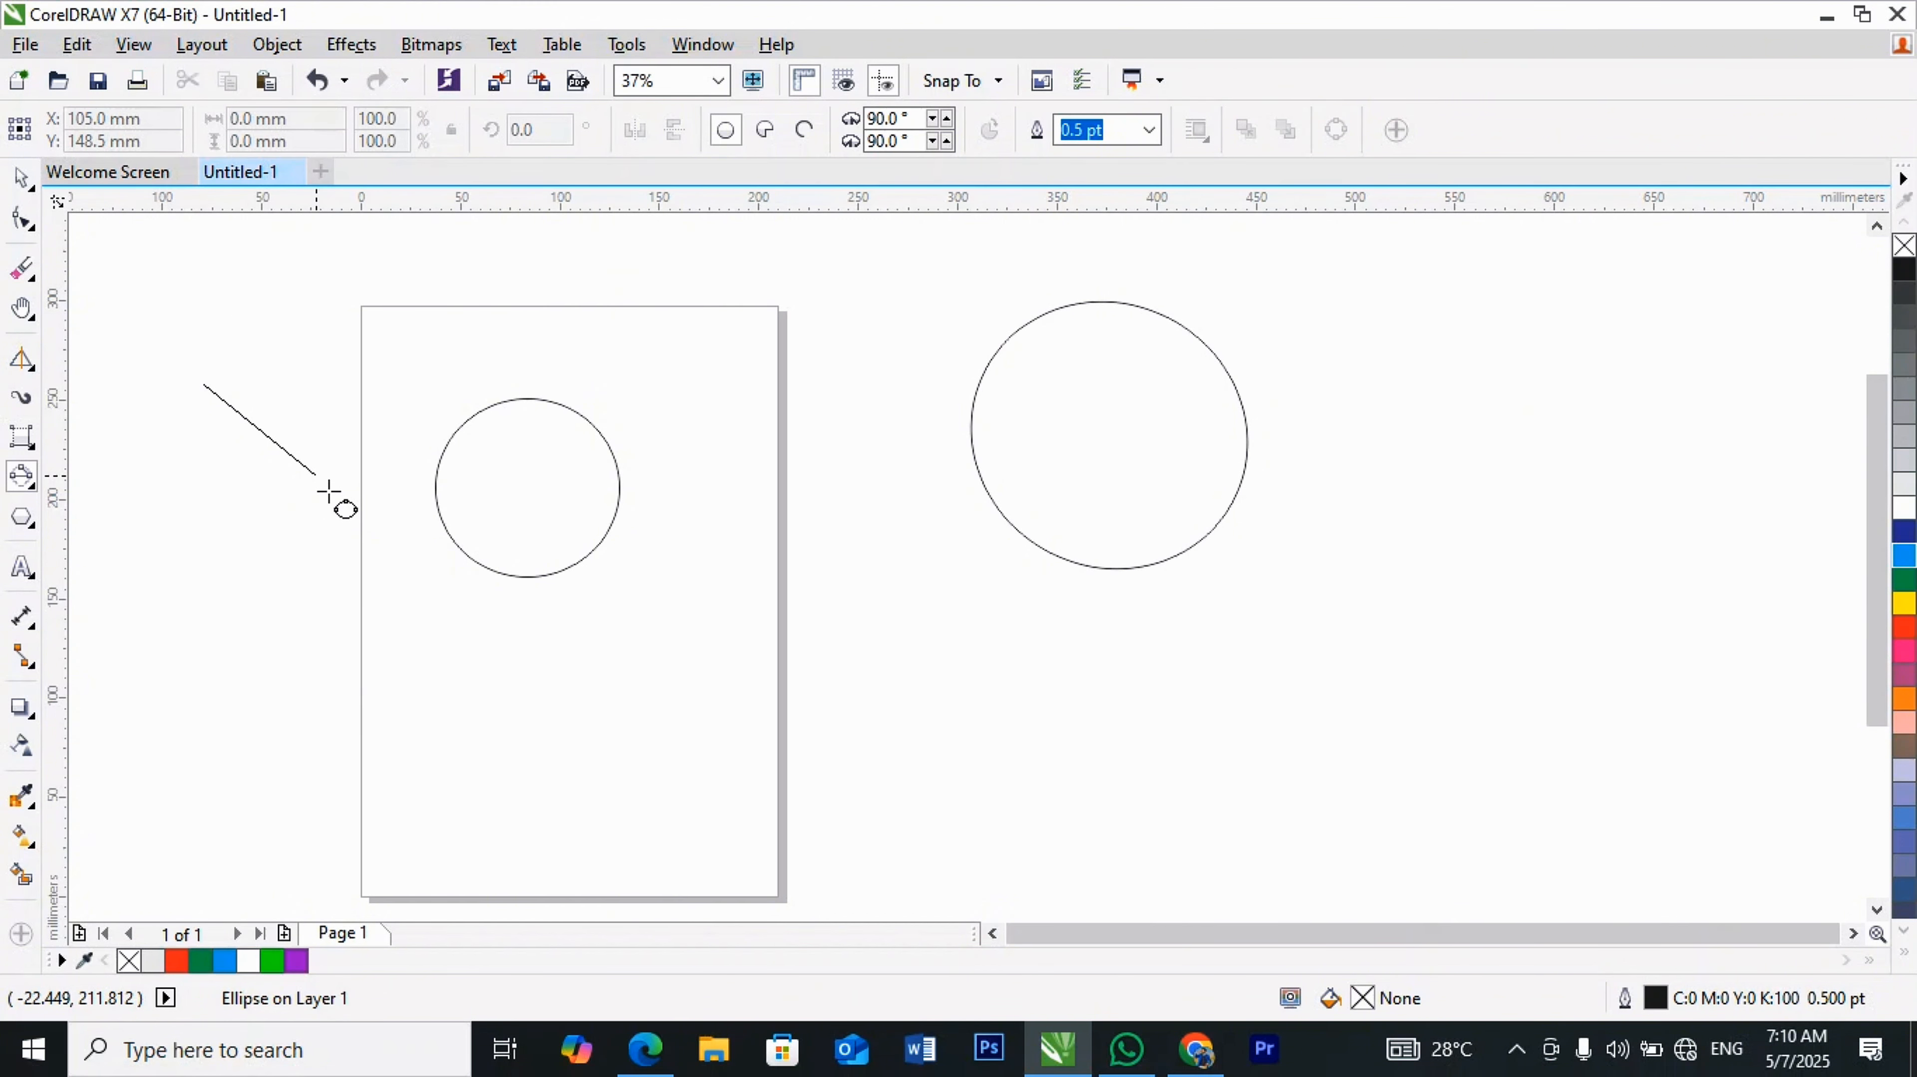
drag(329, 491, 302, 499)
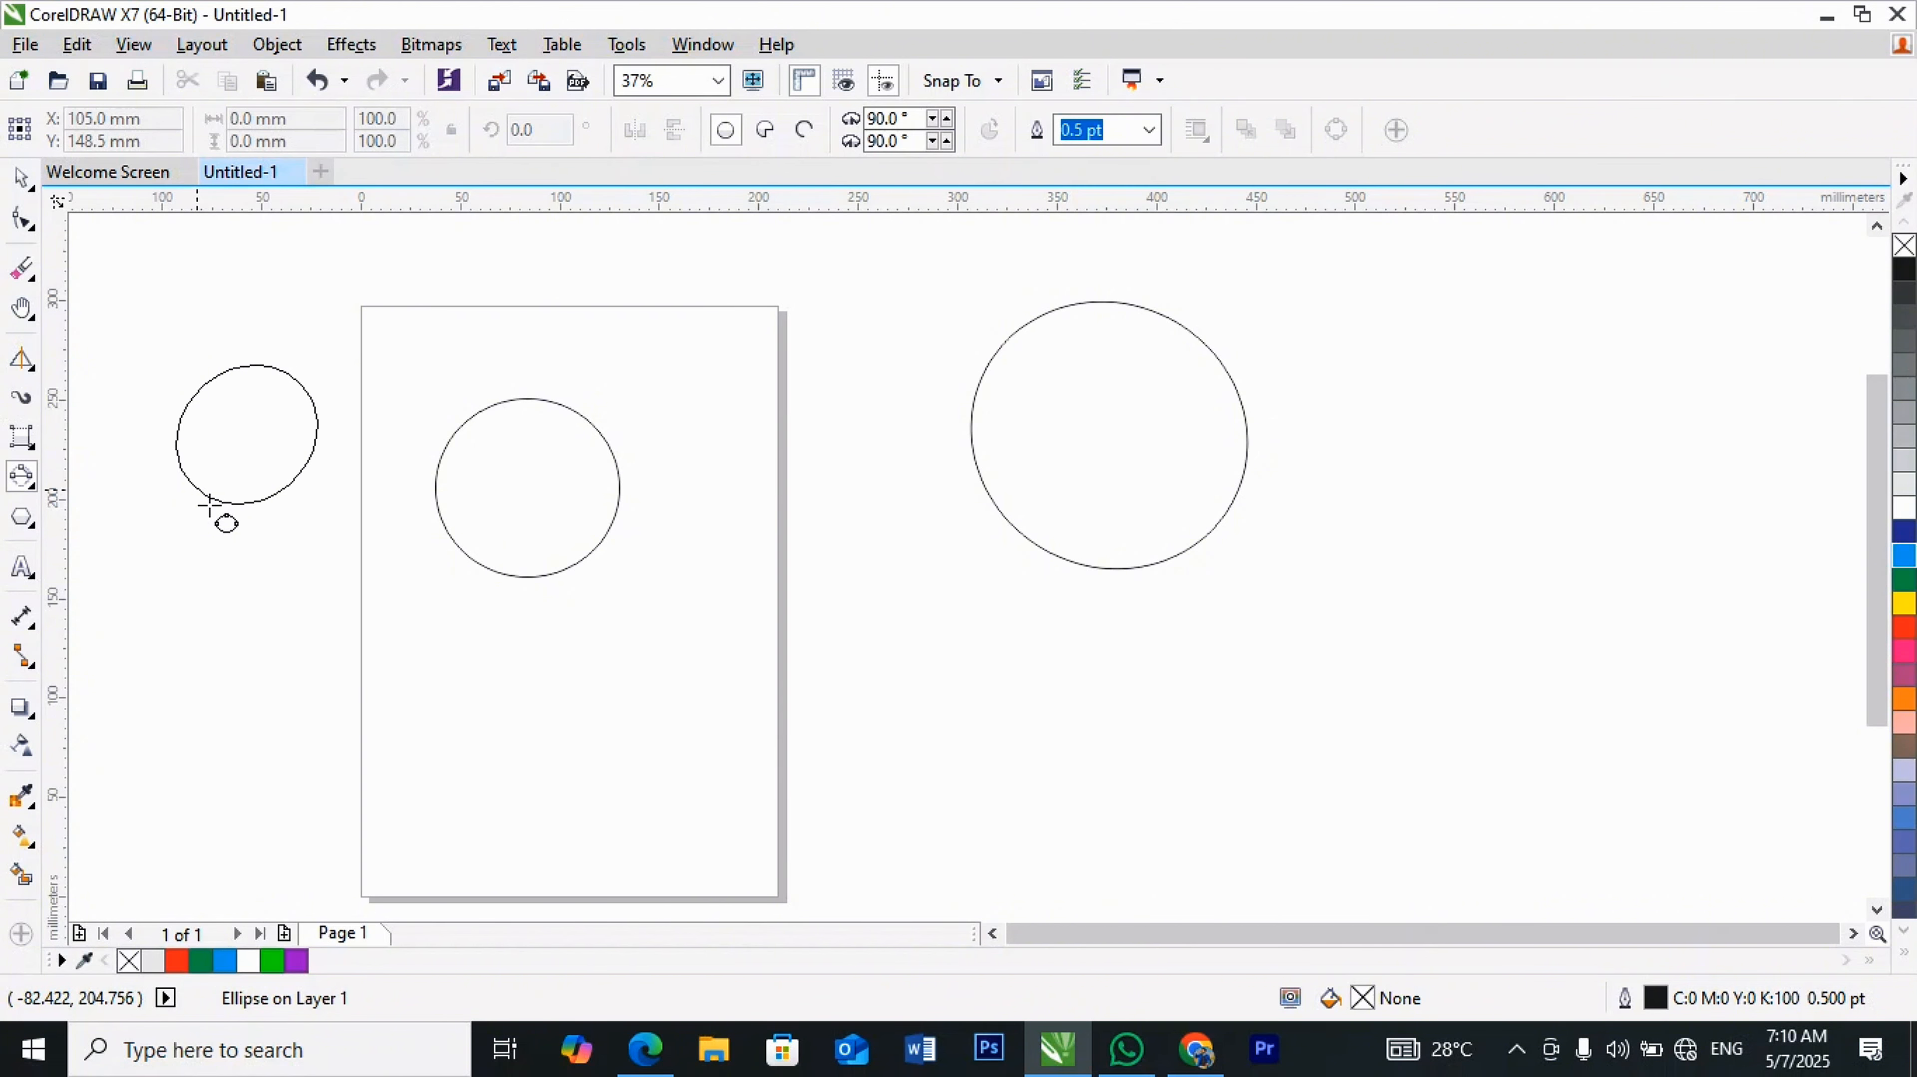
click(204, 510)
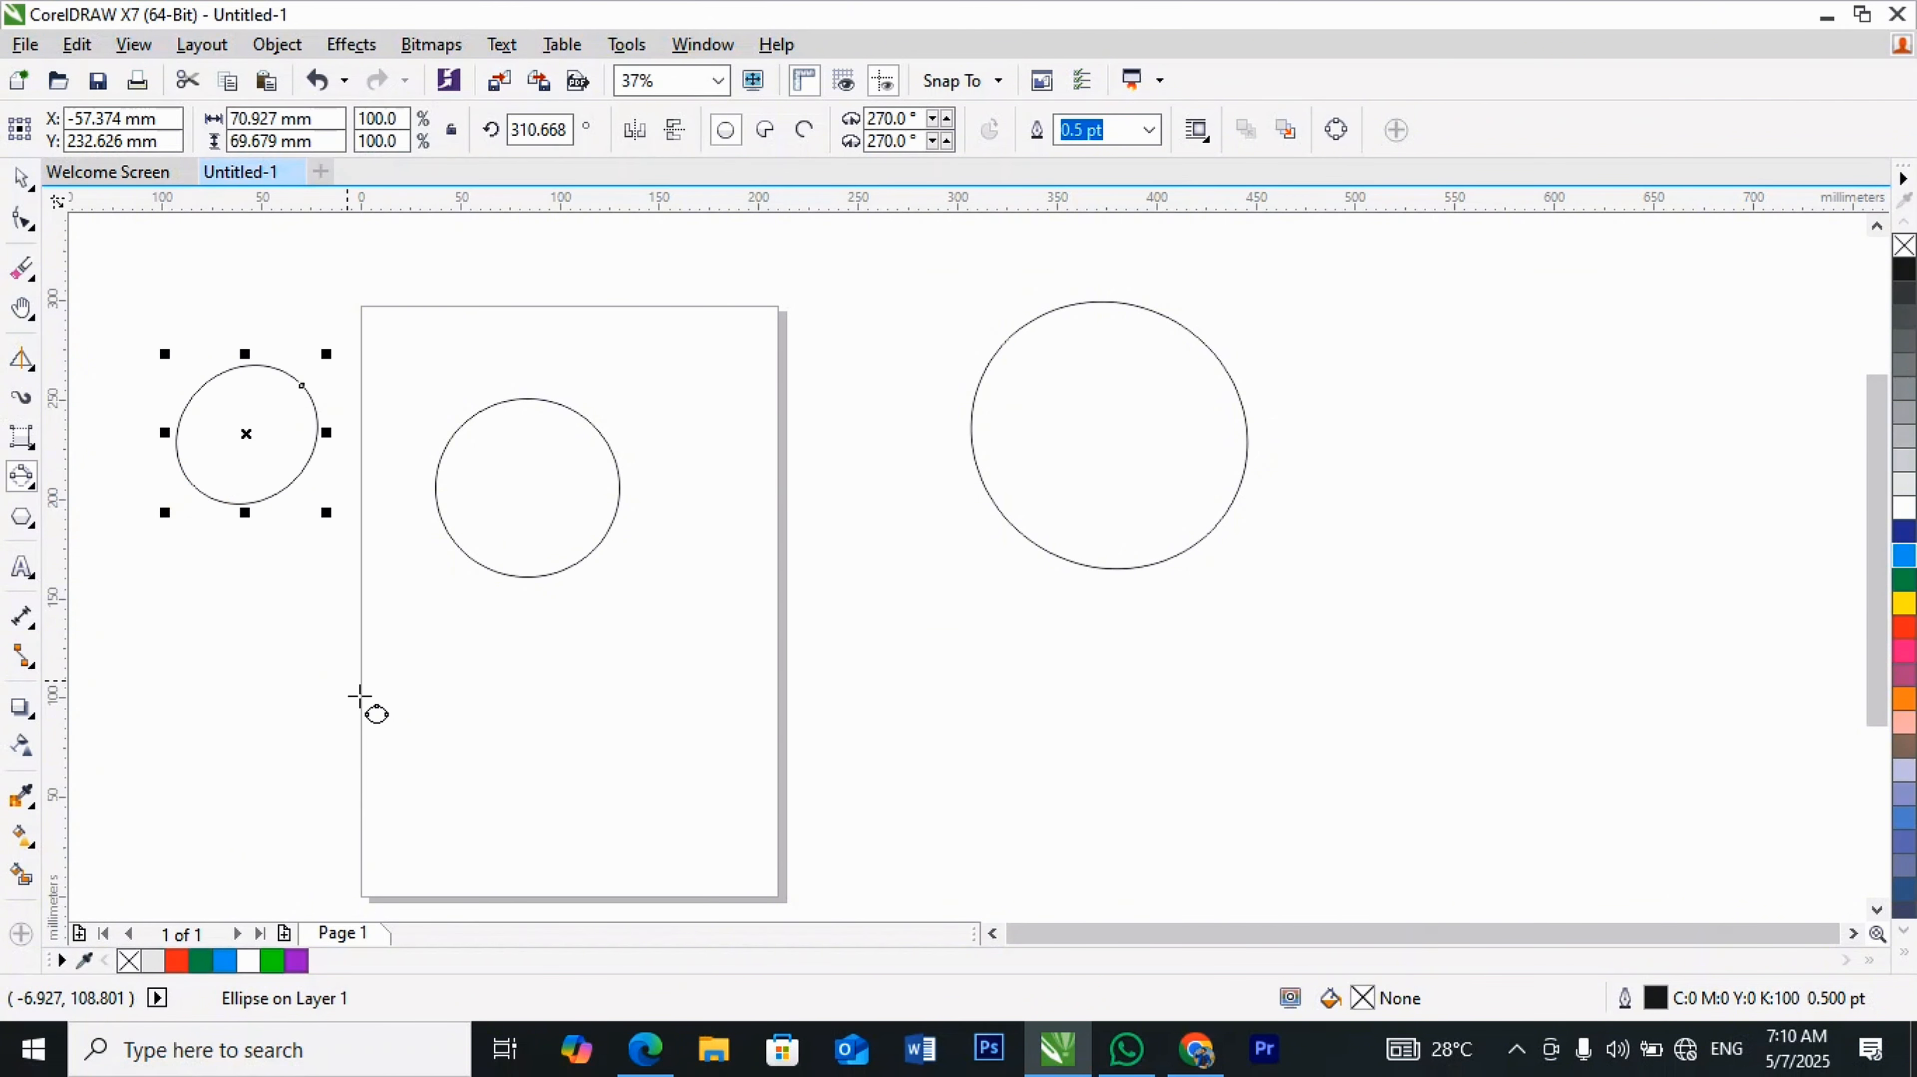
Step: Select all three ellipses together and delete them
click(21, 178)
drag(132, 292, 1523, 637)
key(Delete)
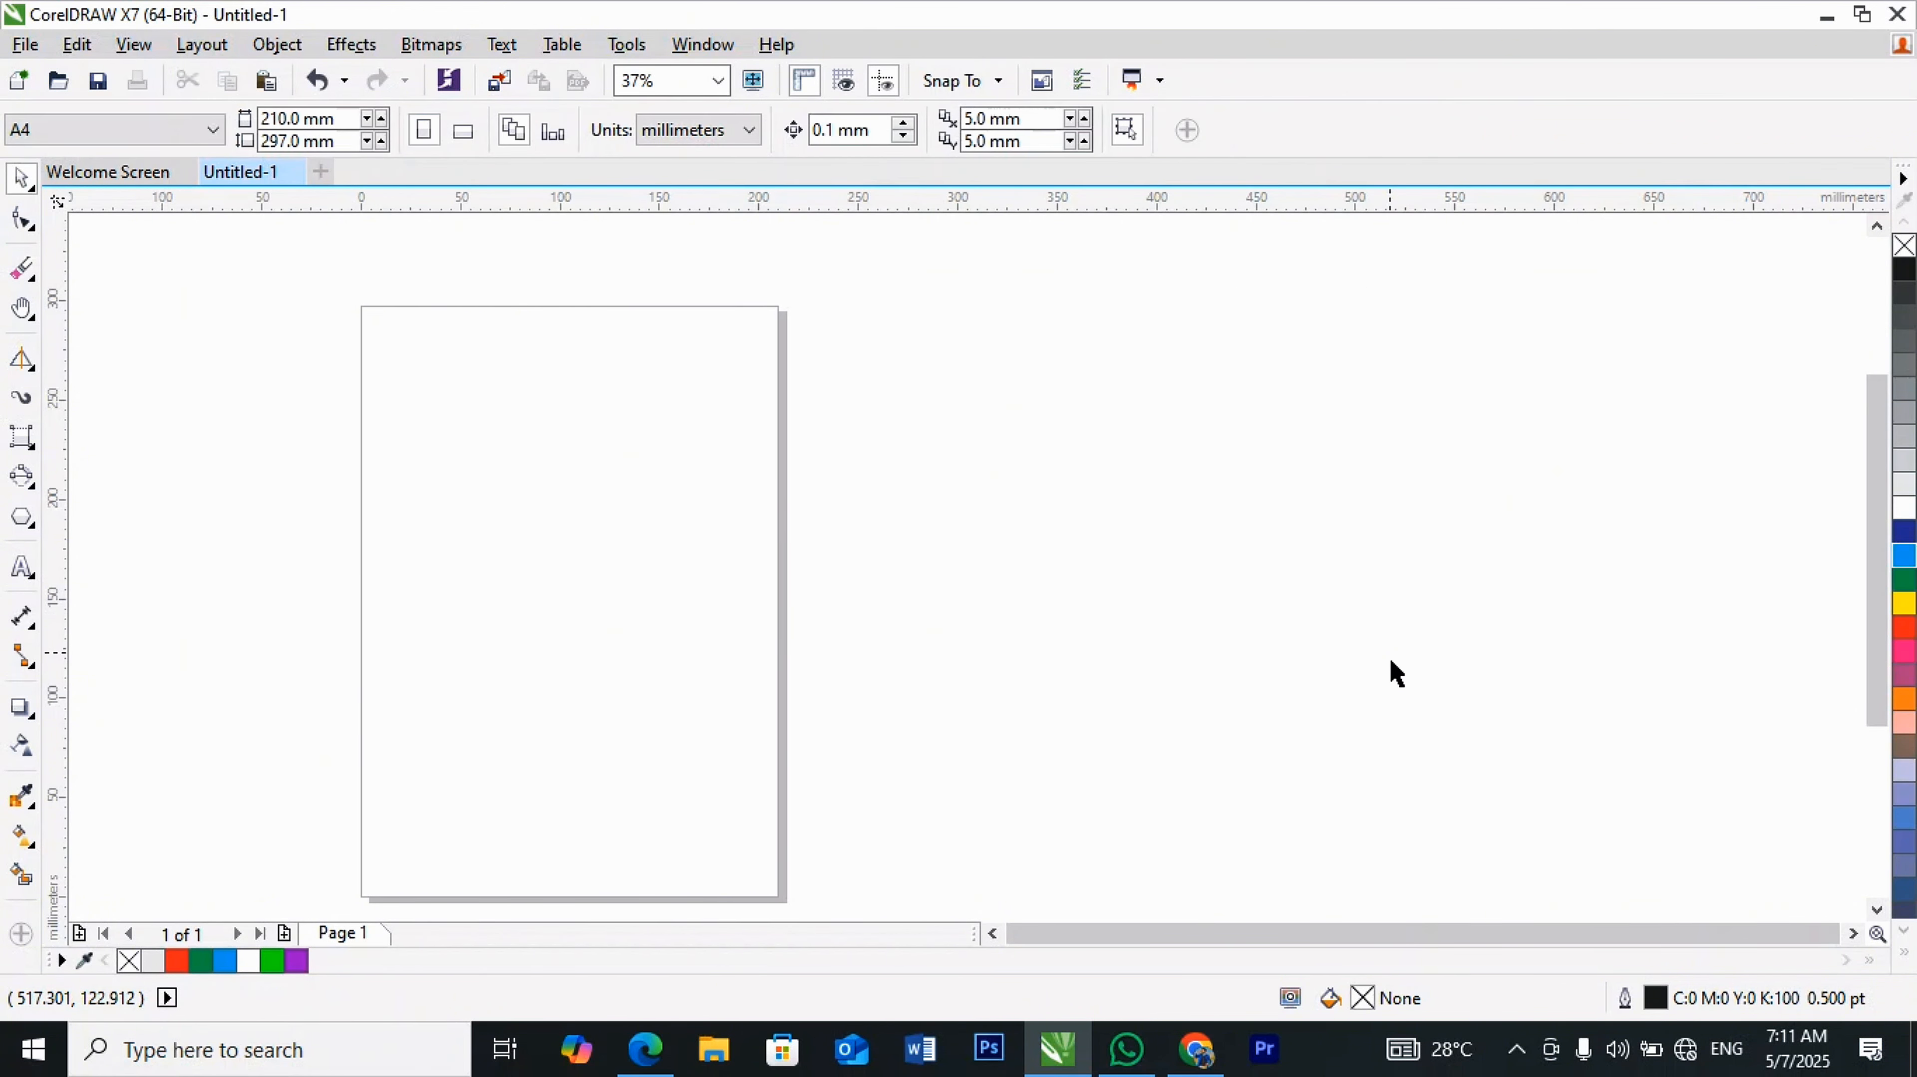
Step: Draw a five-sided polygon about 74 by 57 mm near the upper-left corner of the page
click(34, 528)
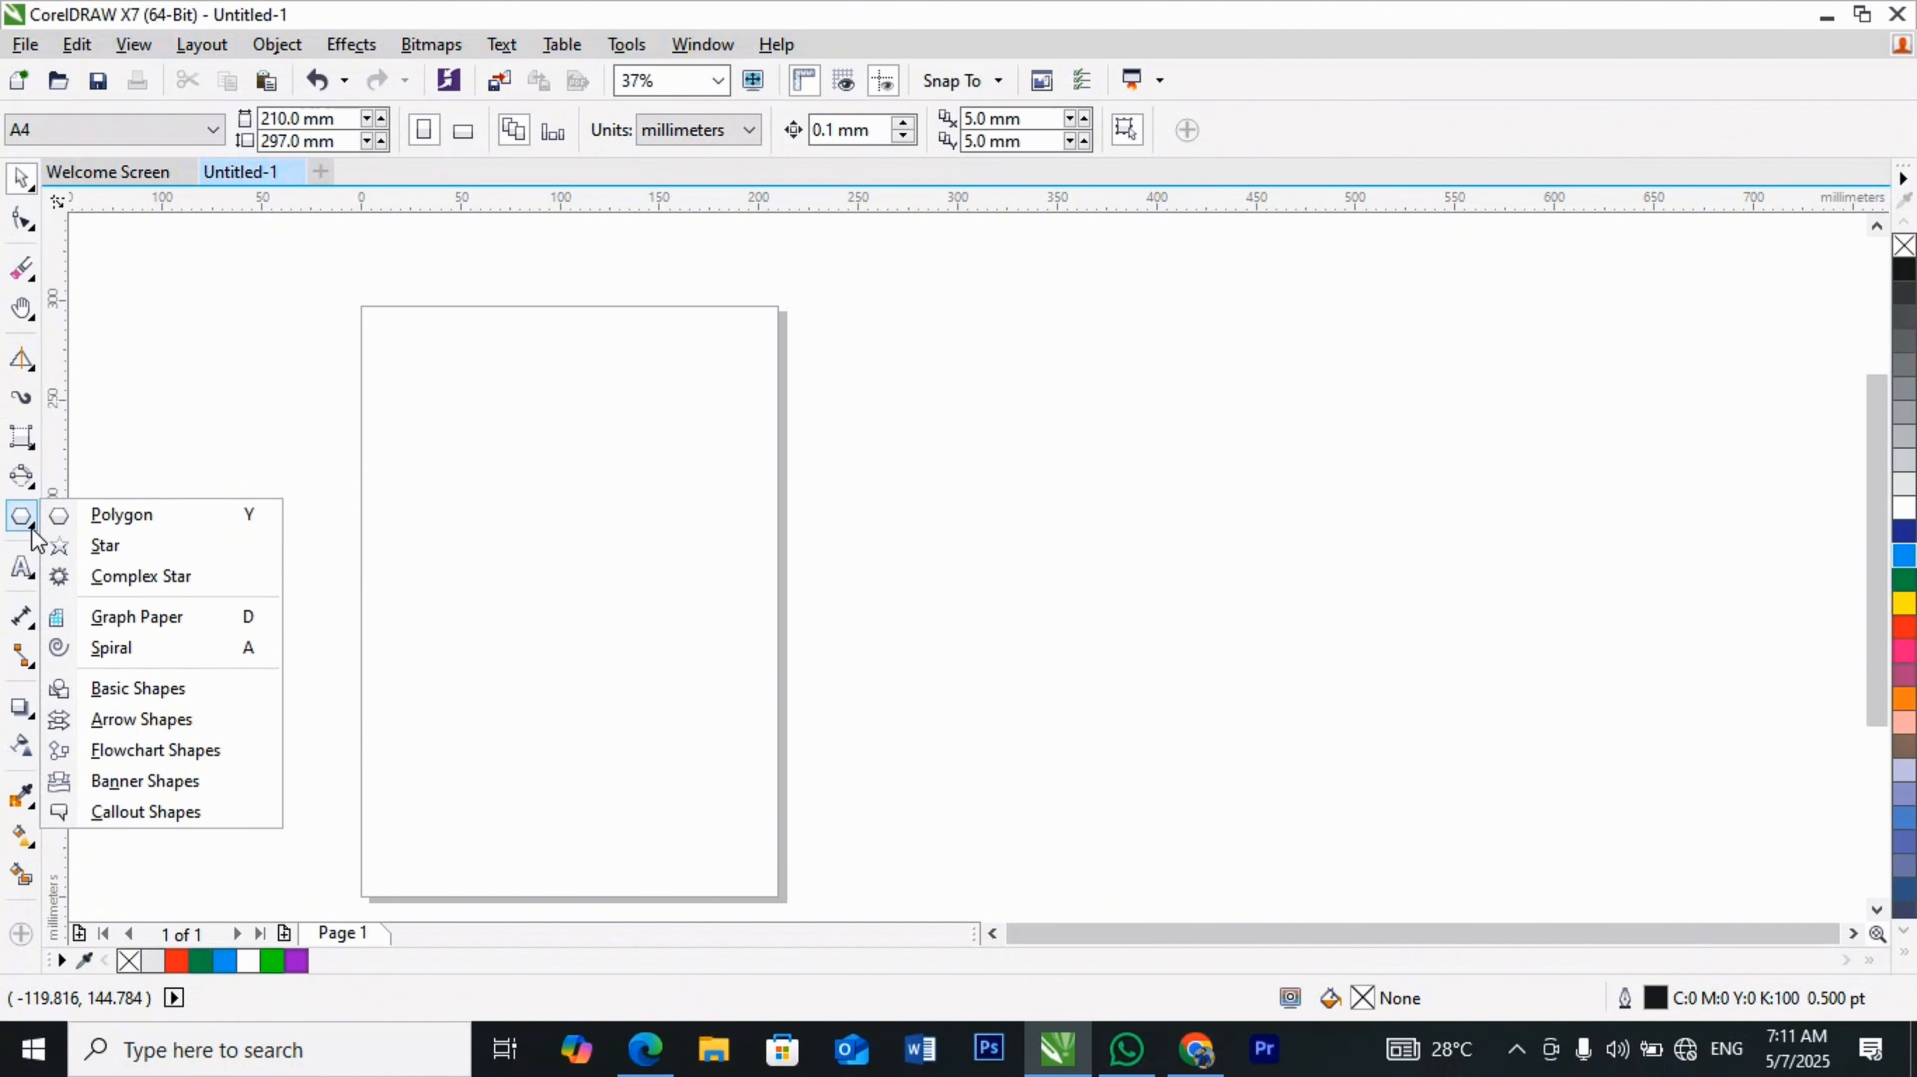
click(88, 526)
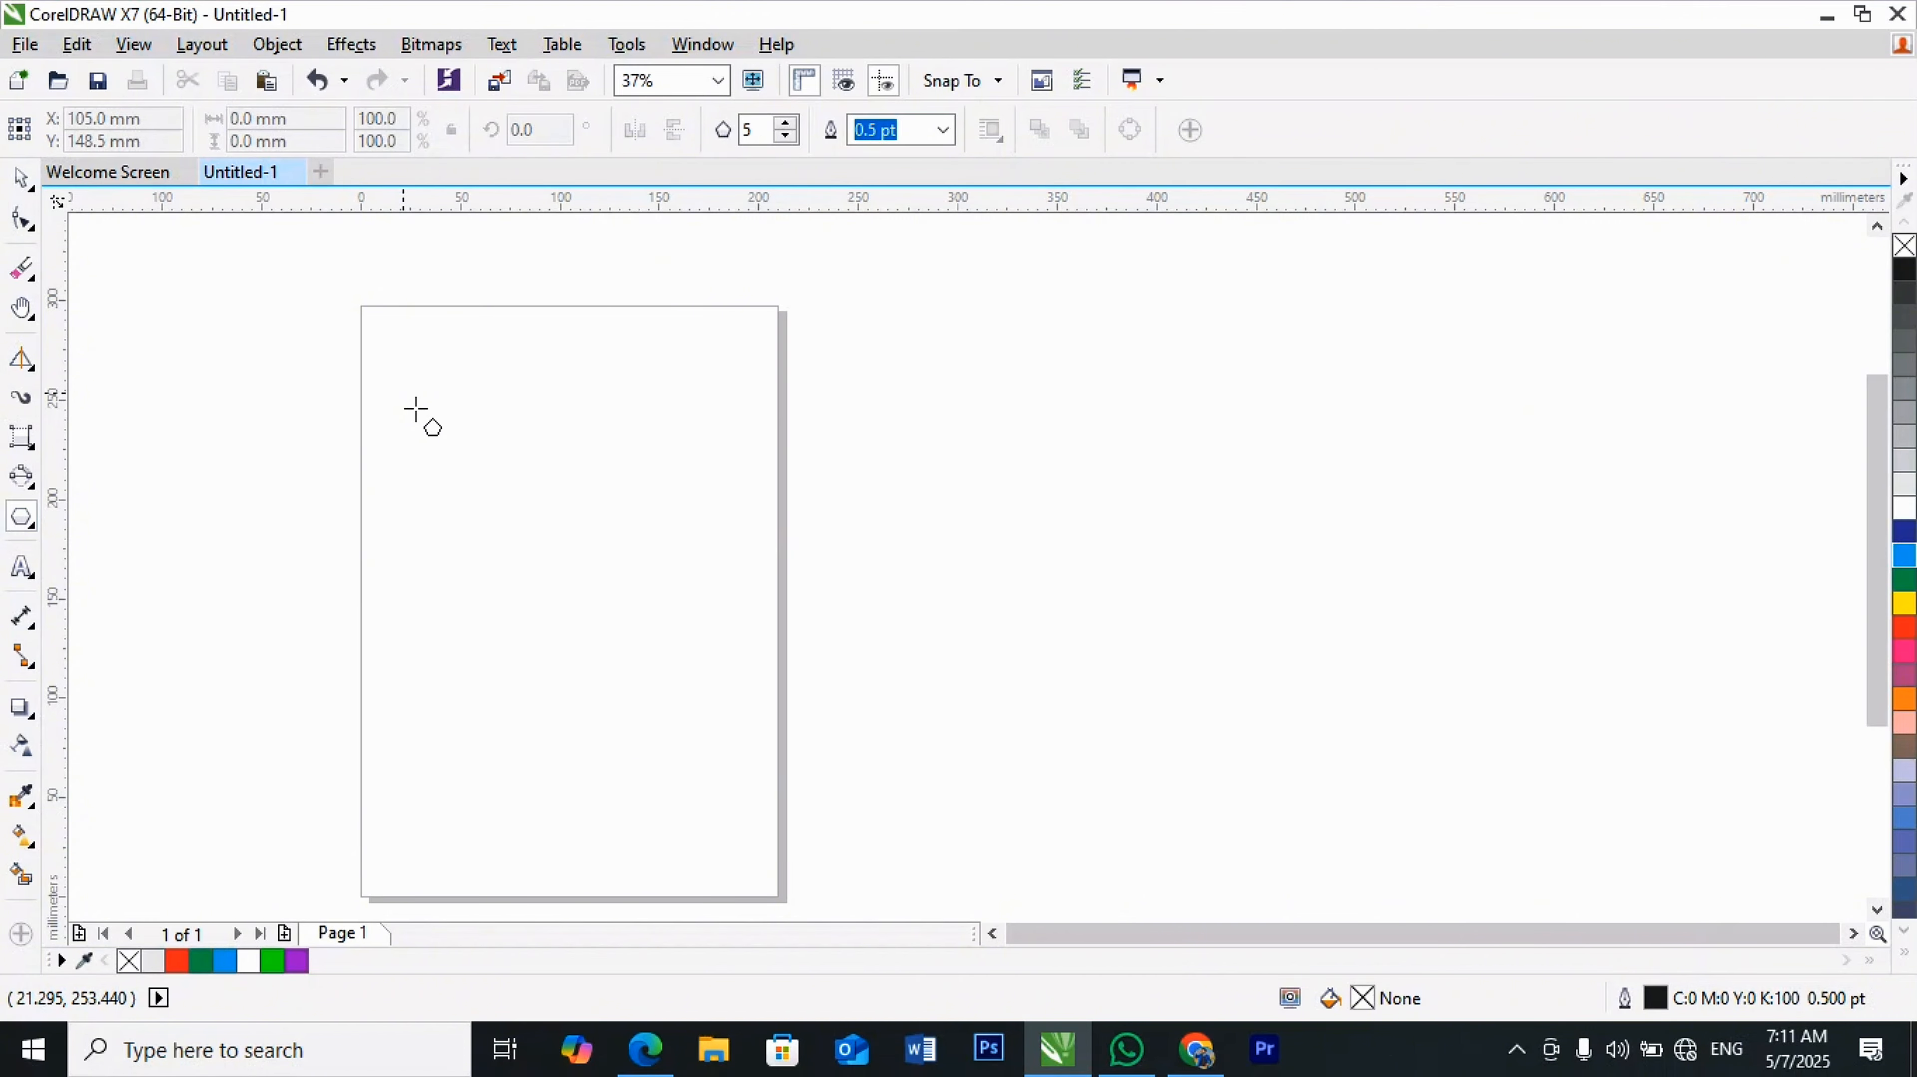
drag(406, 352, 574, 501)
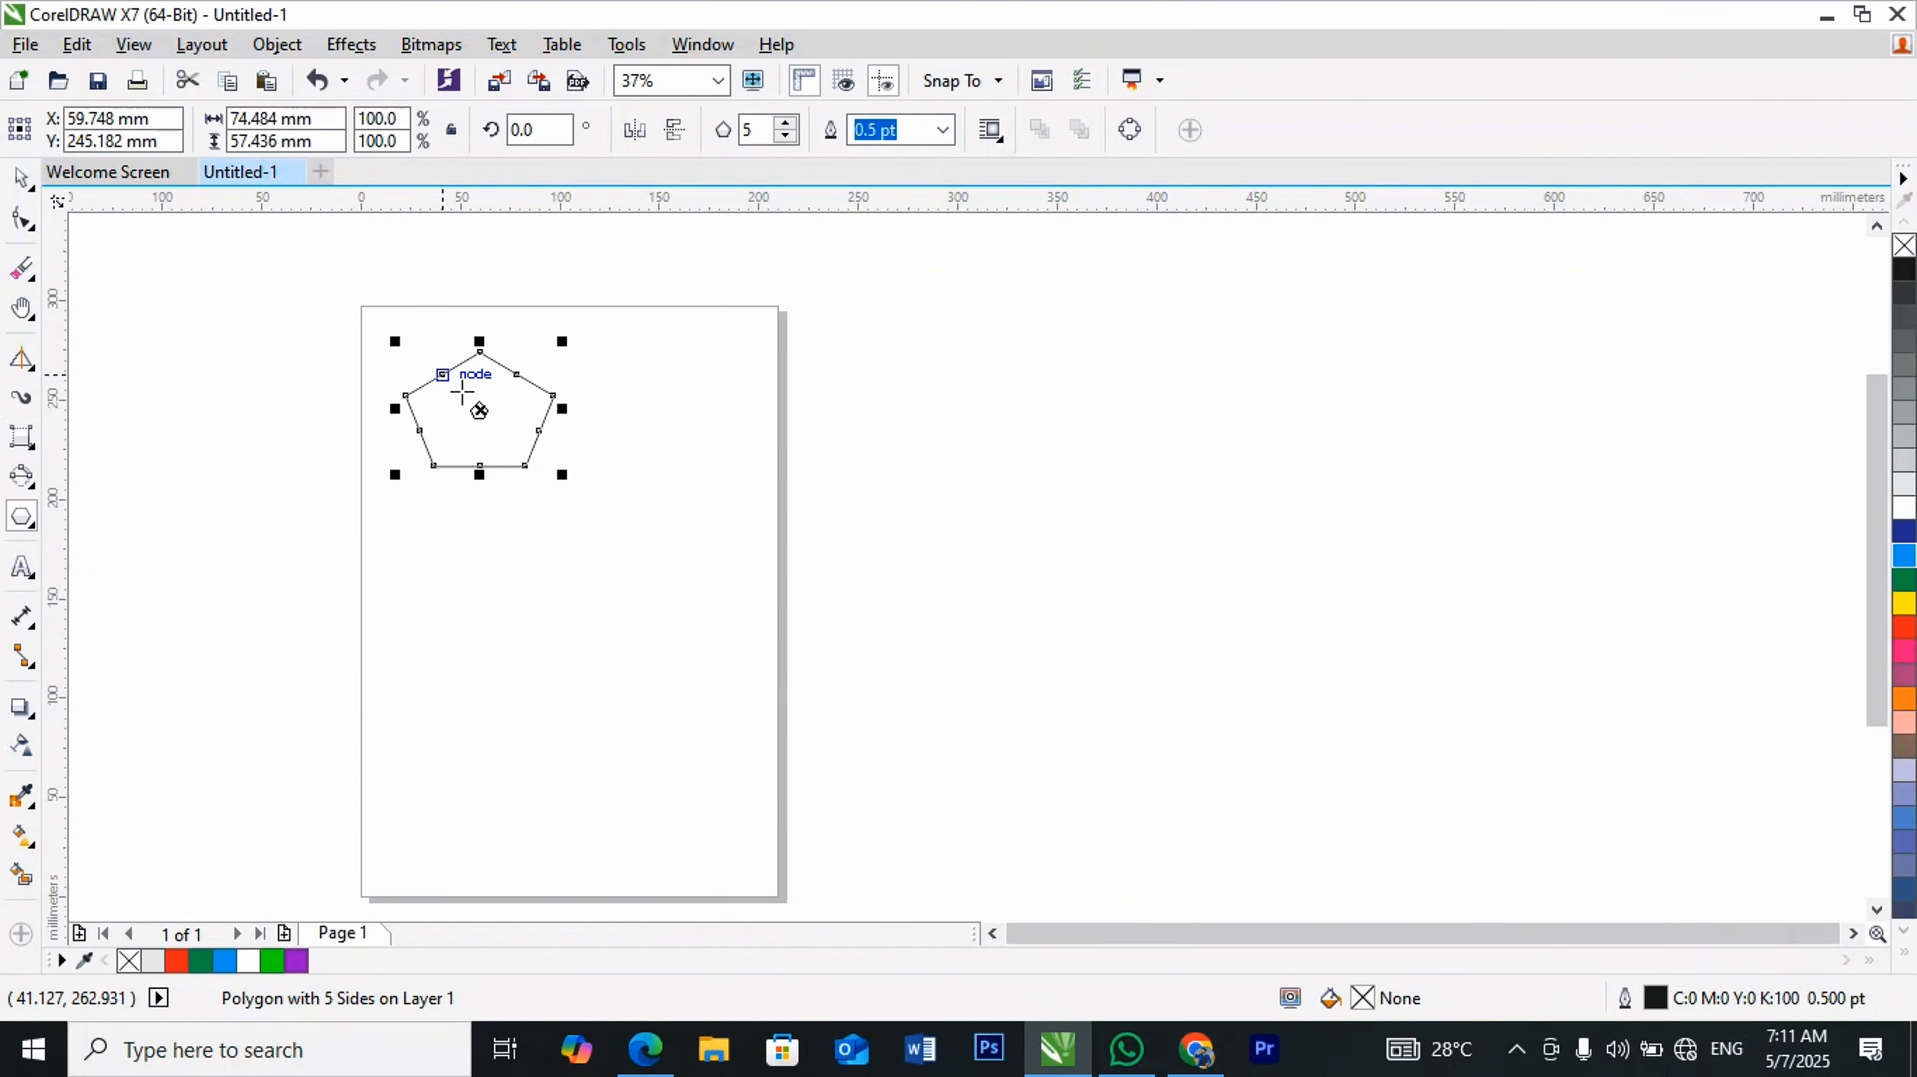
Step: Draw a small pentagon about 13 by 14 mm inside the large one and delete both pentagons
drag(462, 393, 482, 421)
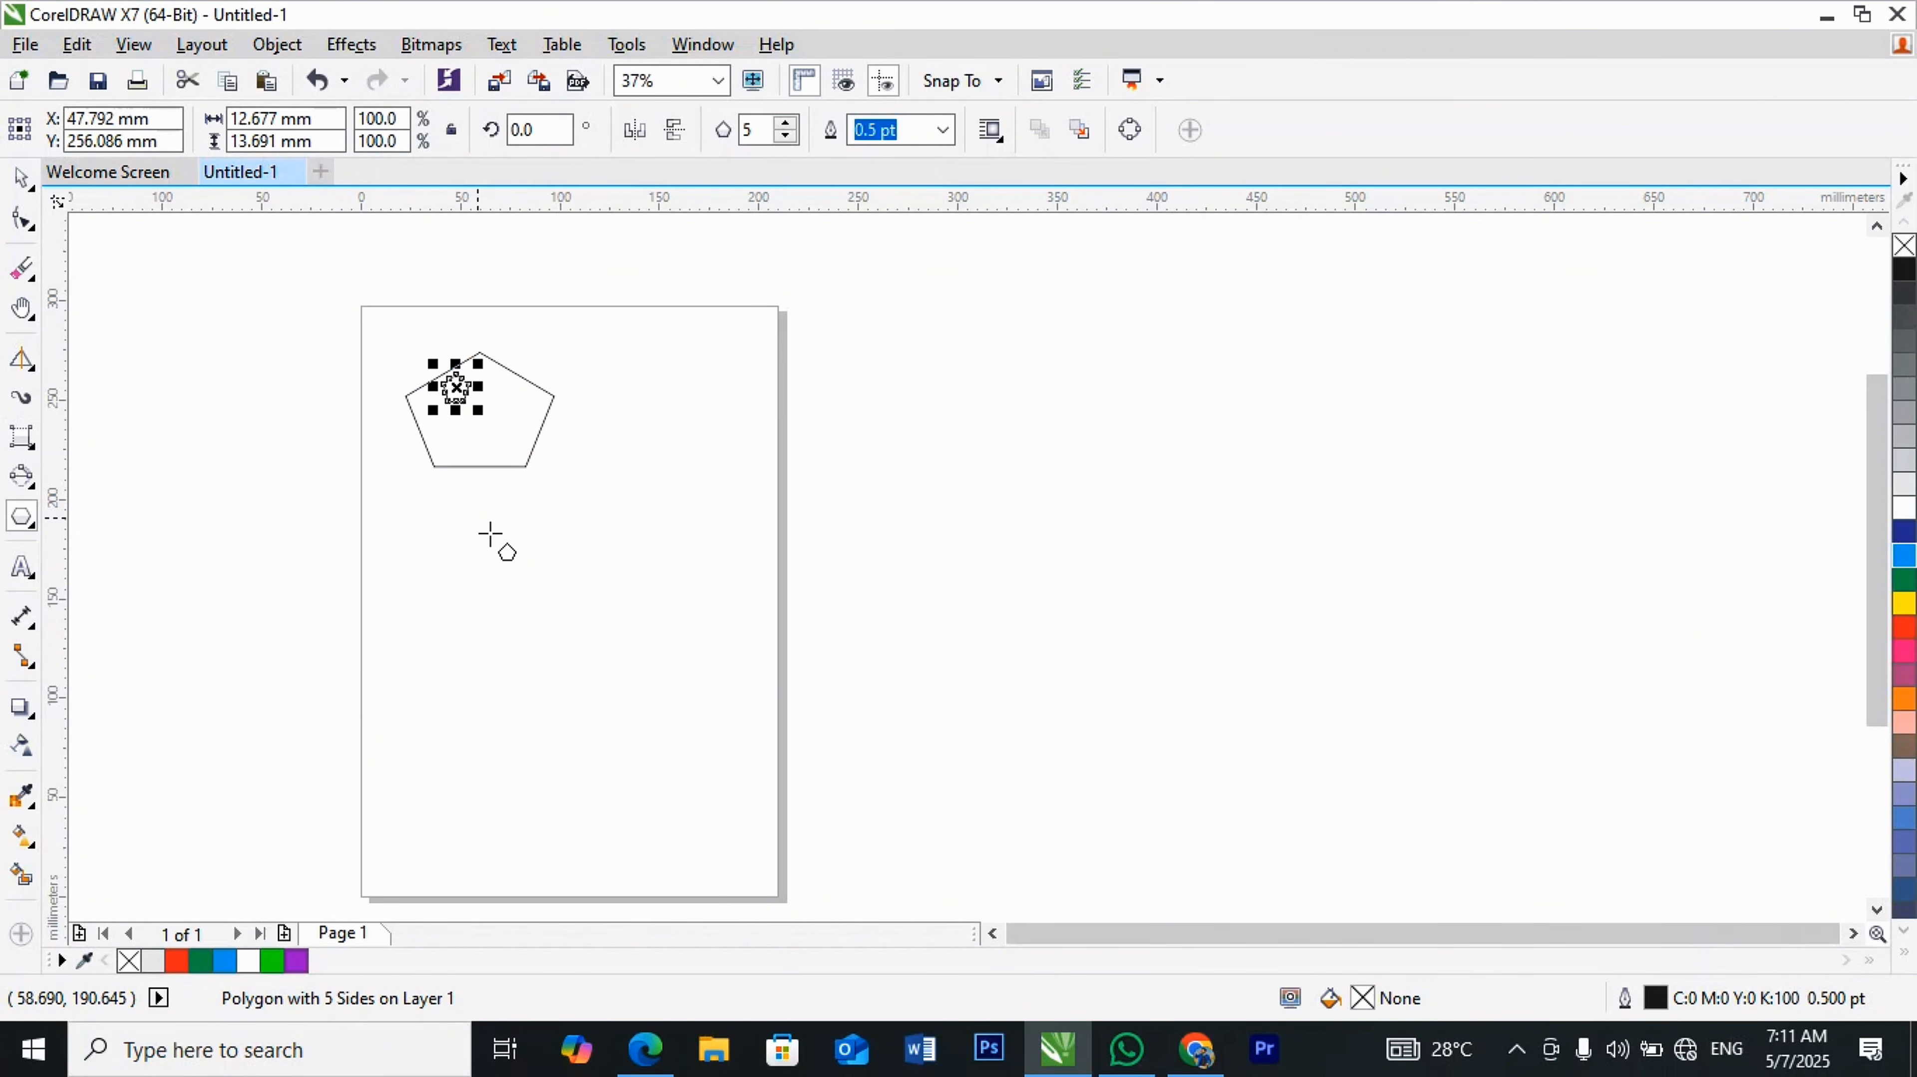
key(Delete)
click(21, 179)
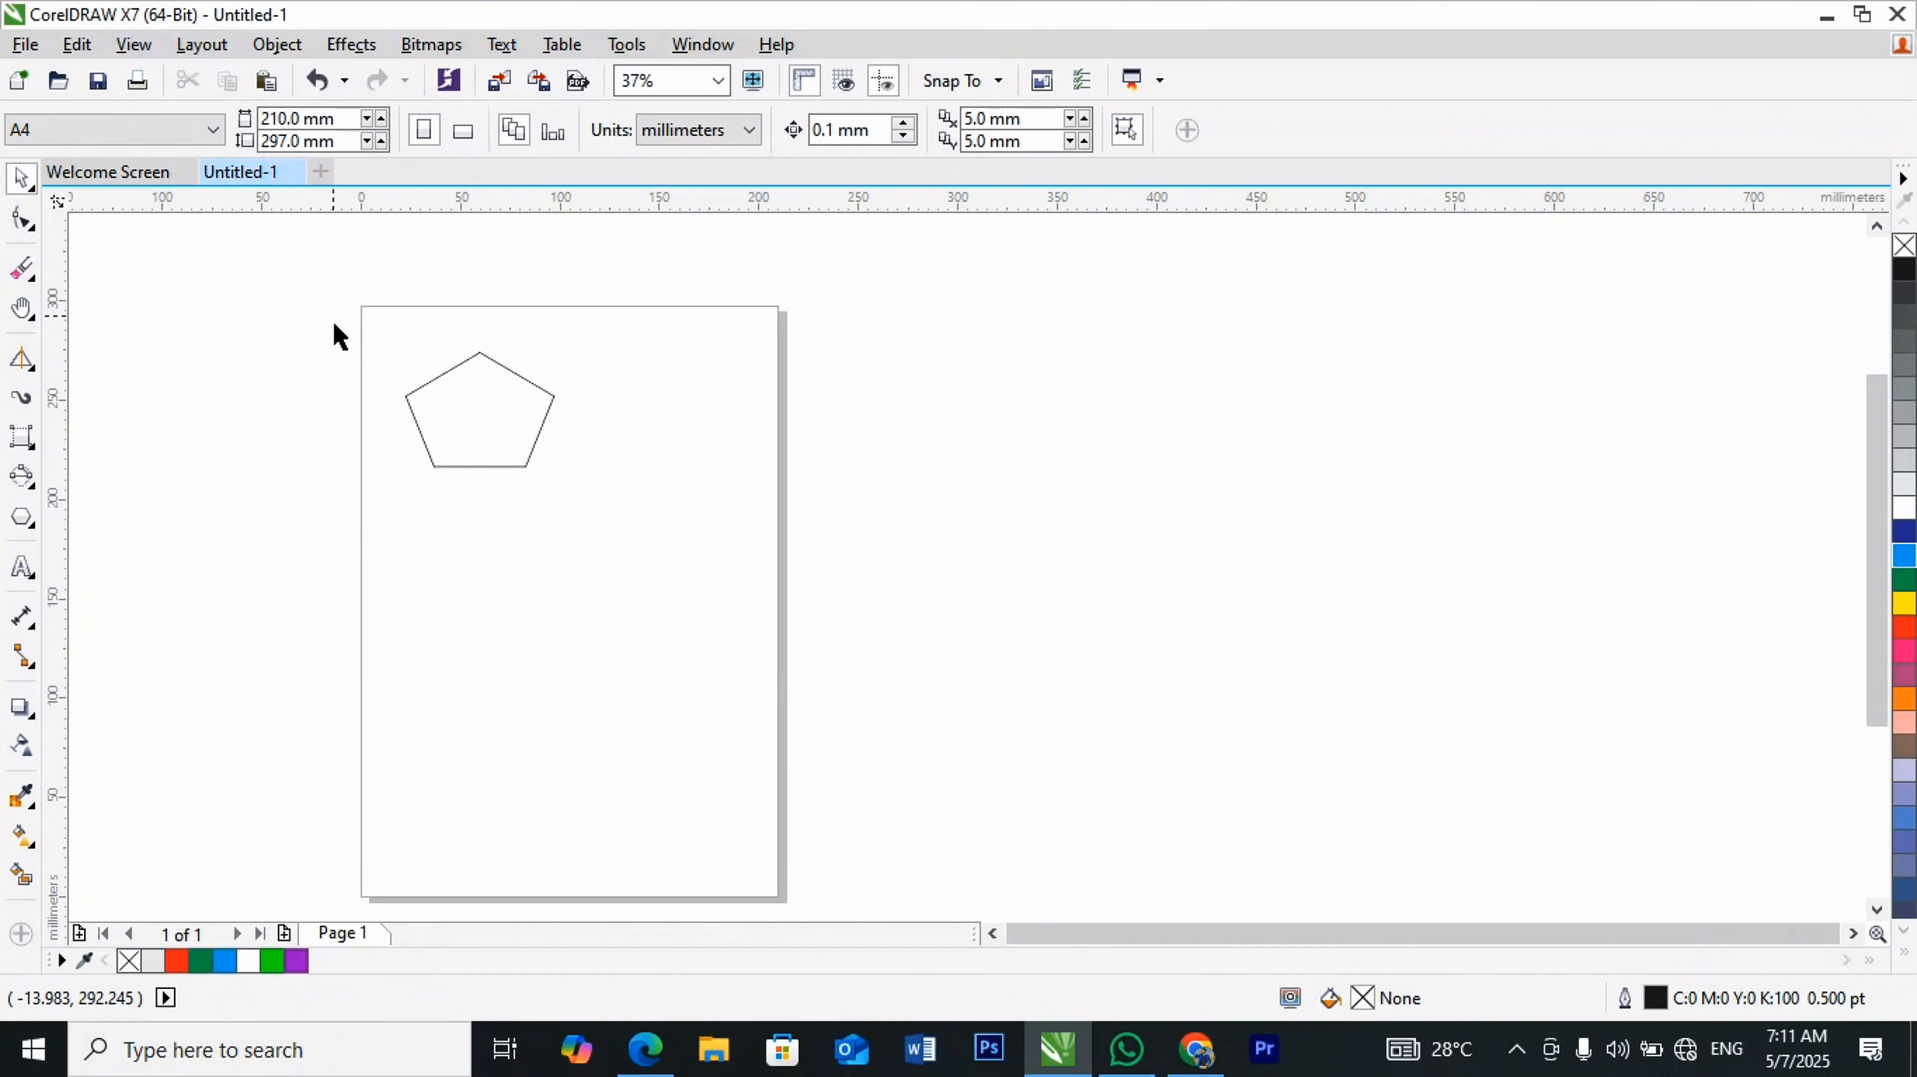
drag(334, 301, 611, 604)
key(Delete)
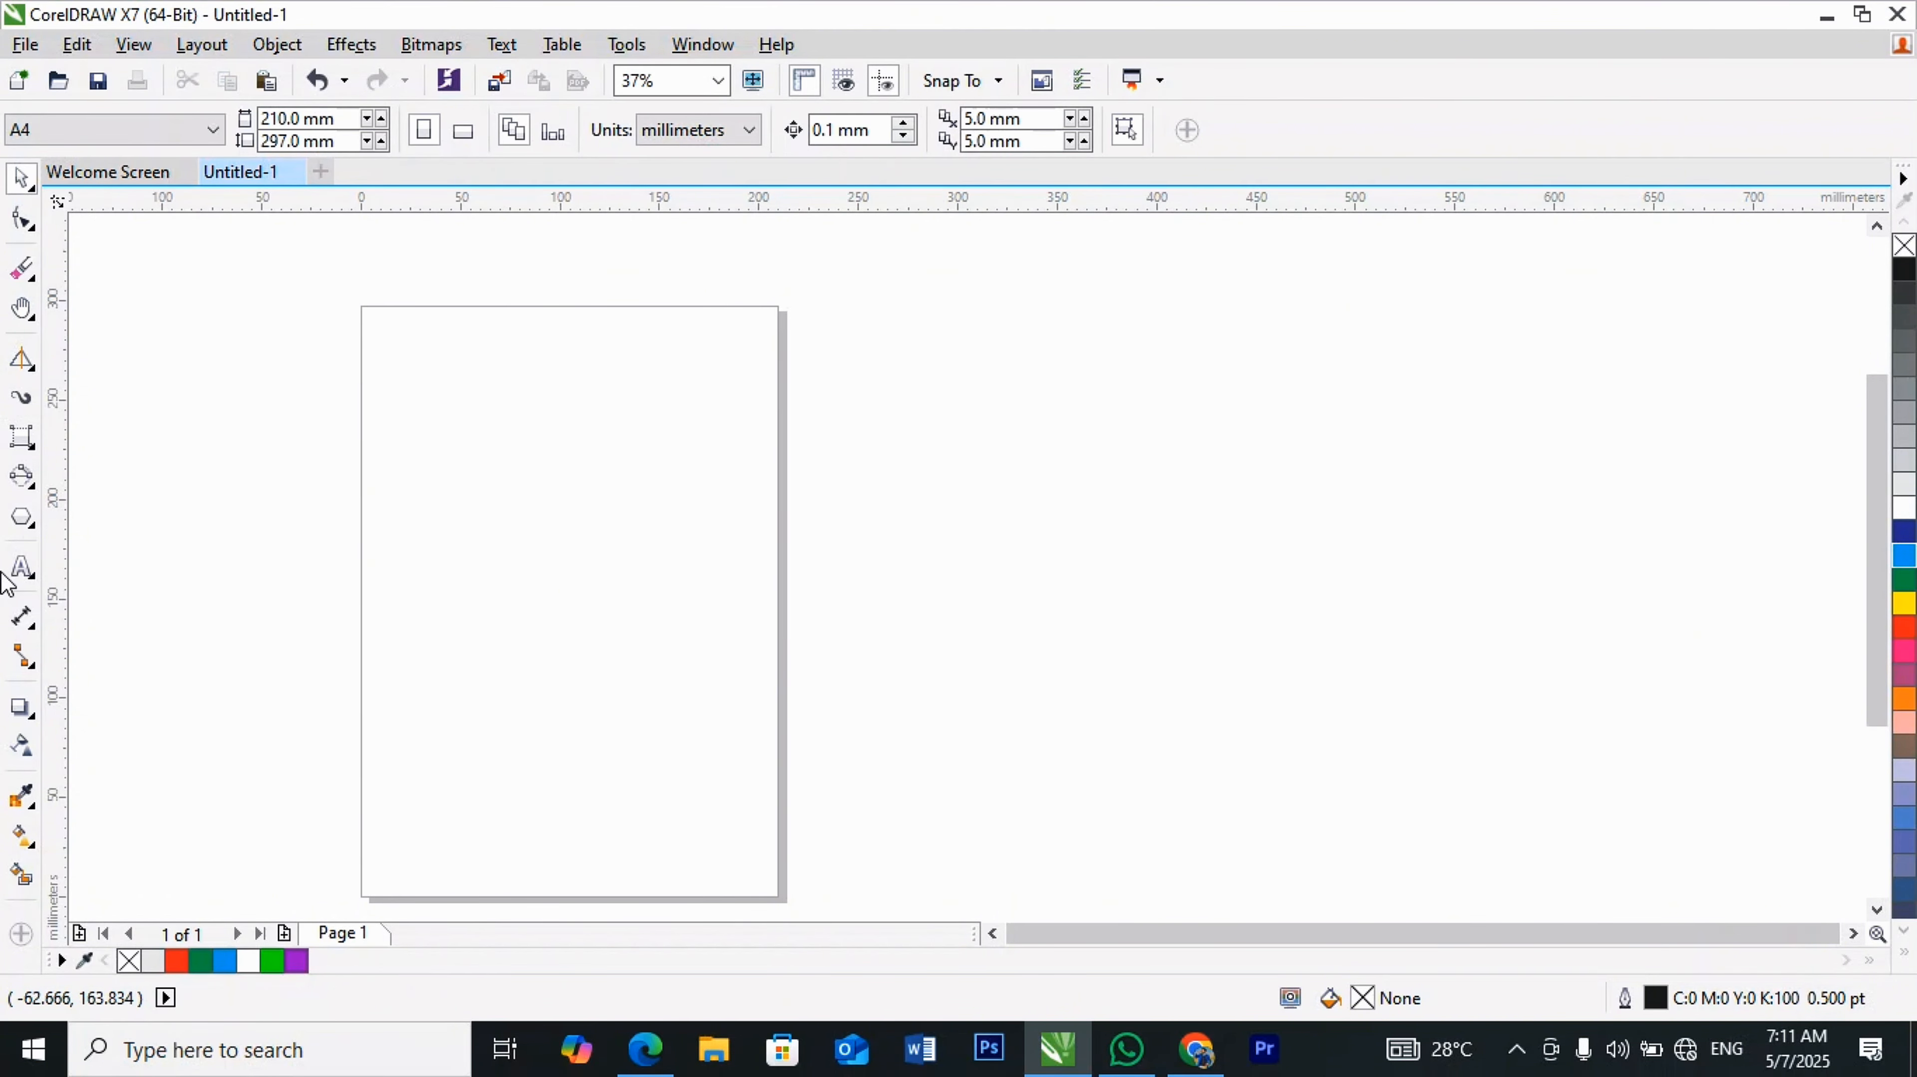
Step: Draw a row of four five-pointed stars from the page toward the right, the first about 75 by 70 mm and the last about 95 by 77 mm
drag(22, 519, 68, 549)
drag(424, 445, 594, 603)
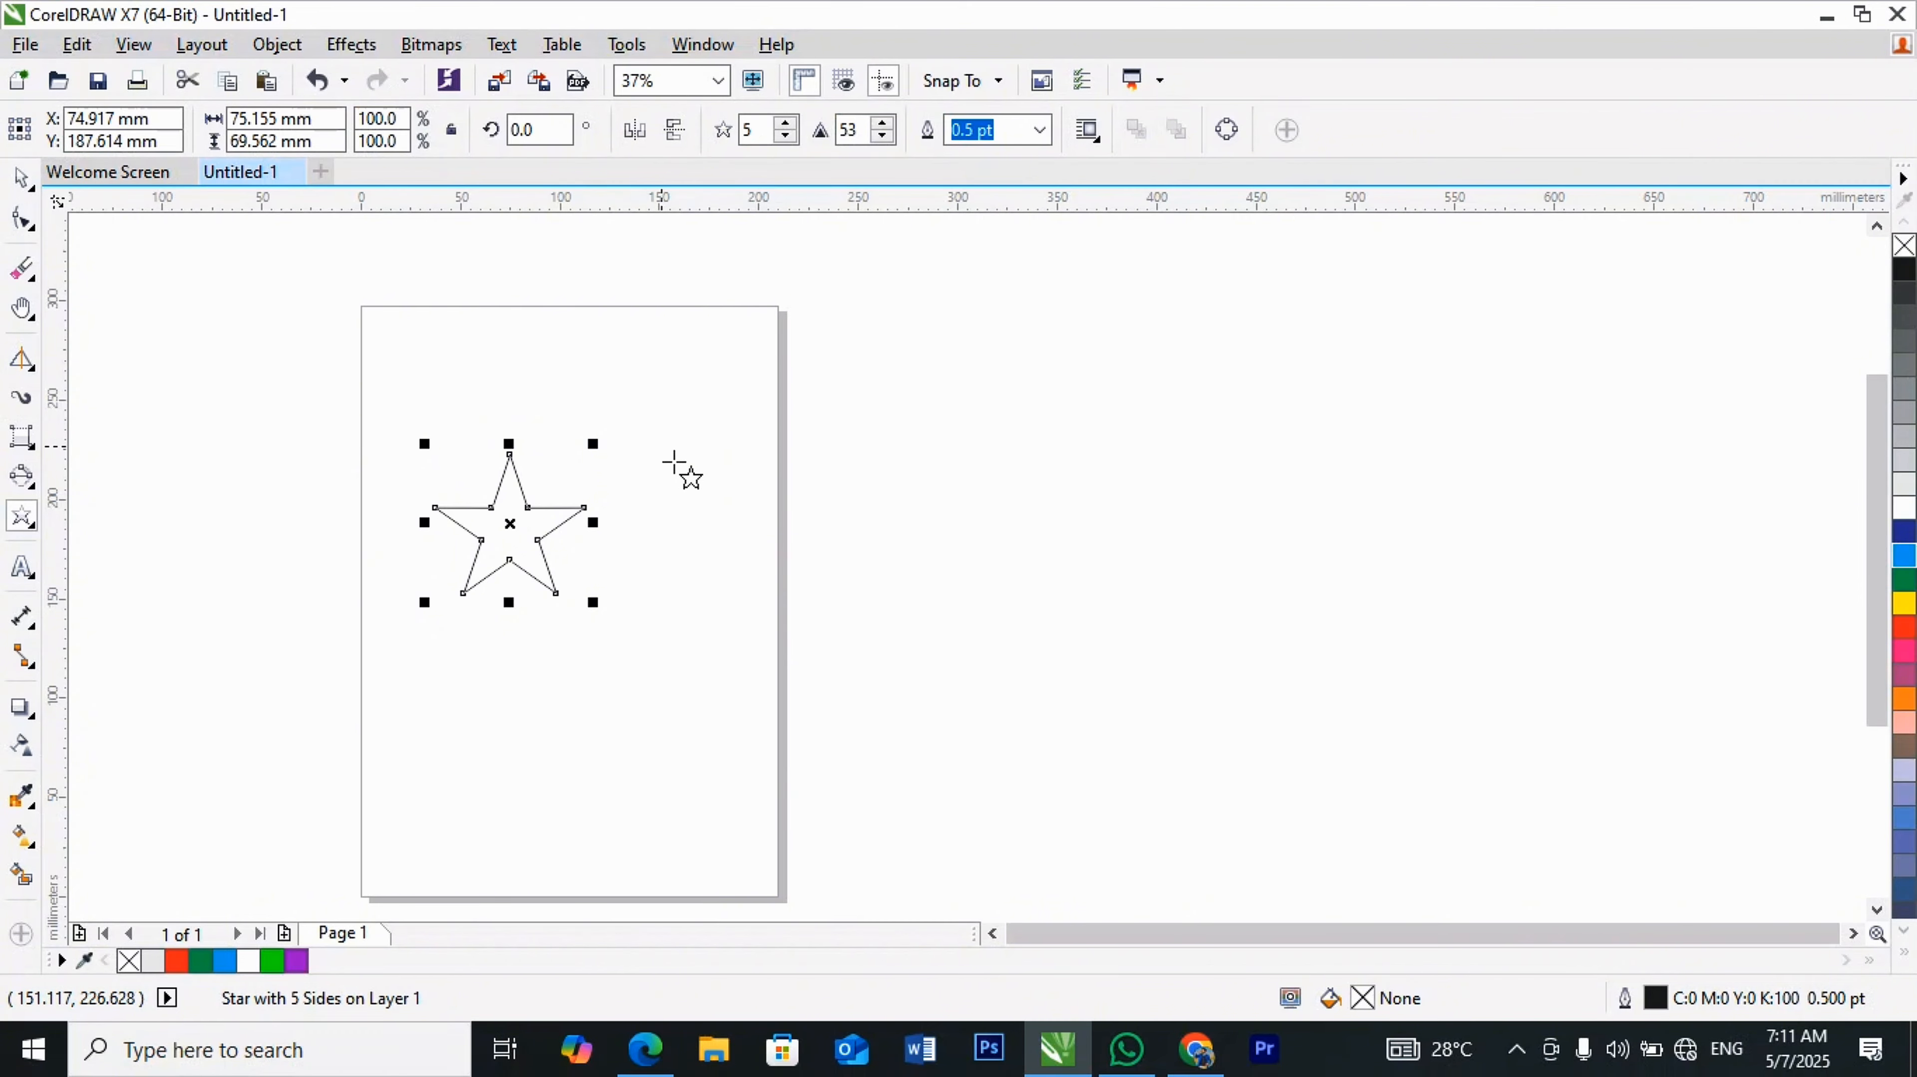
drag(654, 444, 824, 604)
drag(908, 448, 1089, 640)
click(1204, 499)
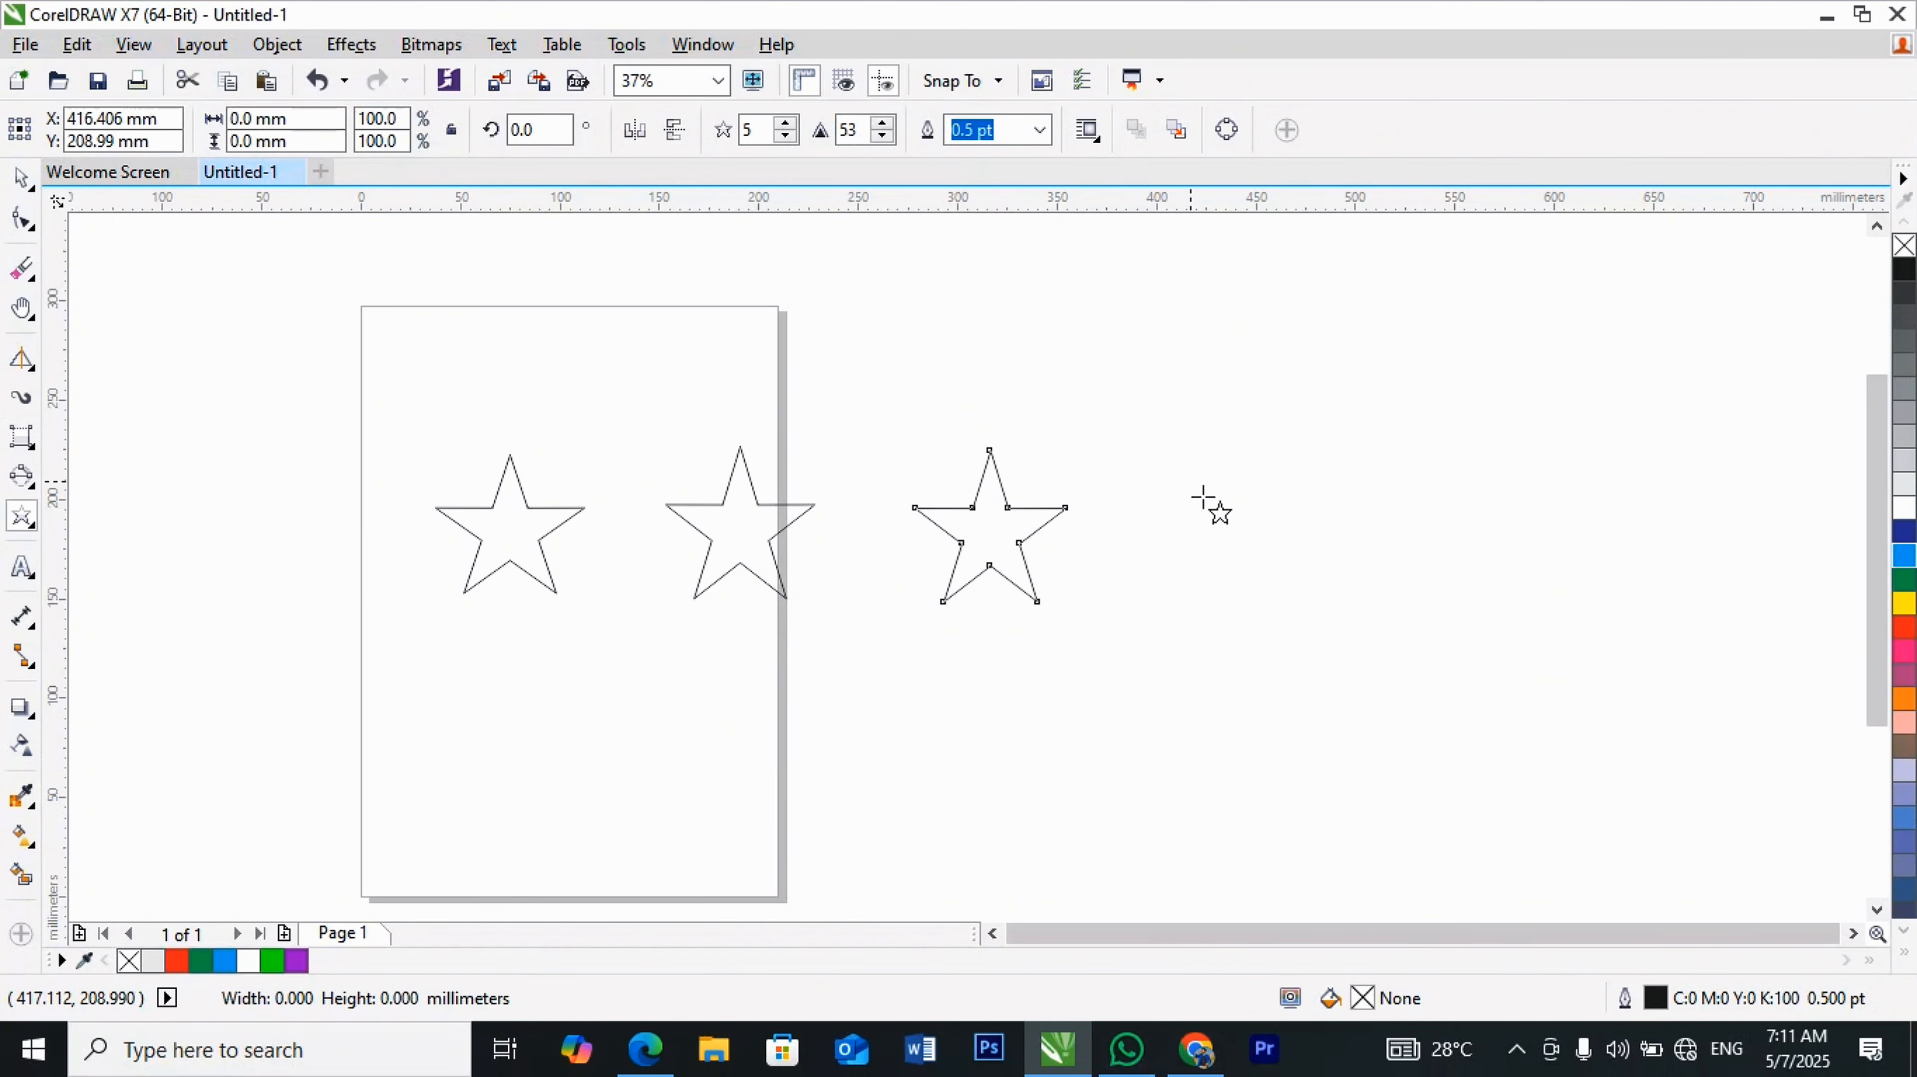
drag(1203, 496, 1400, 669)
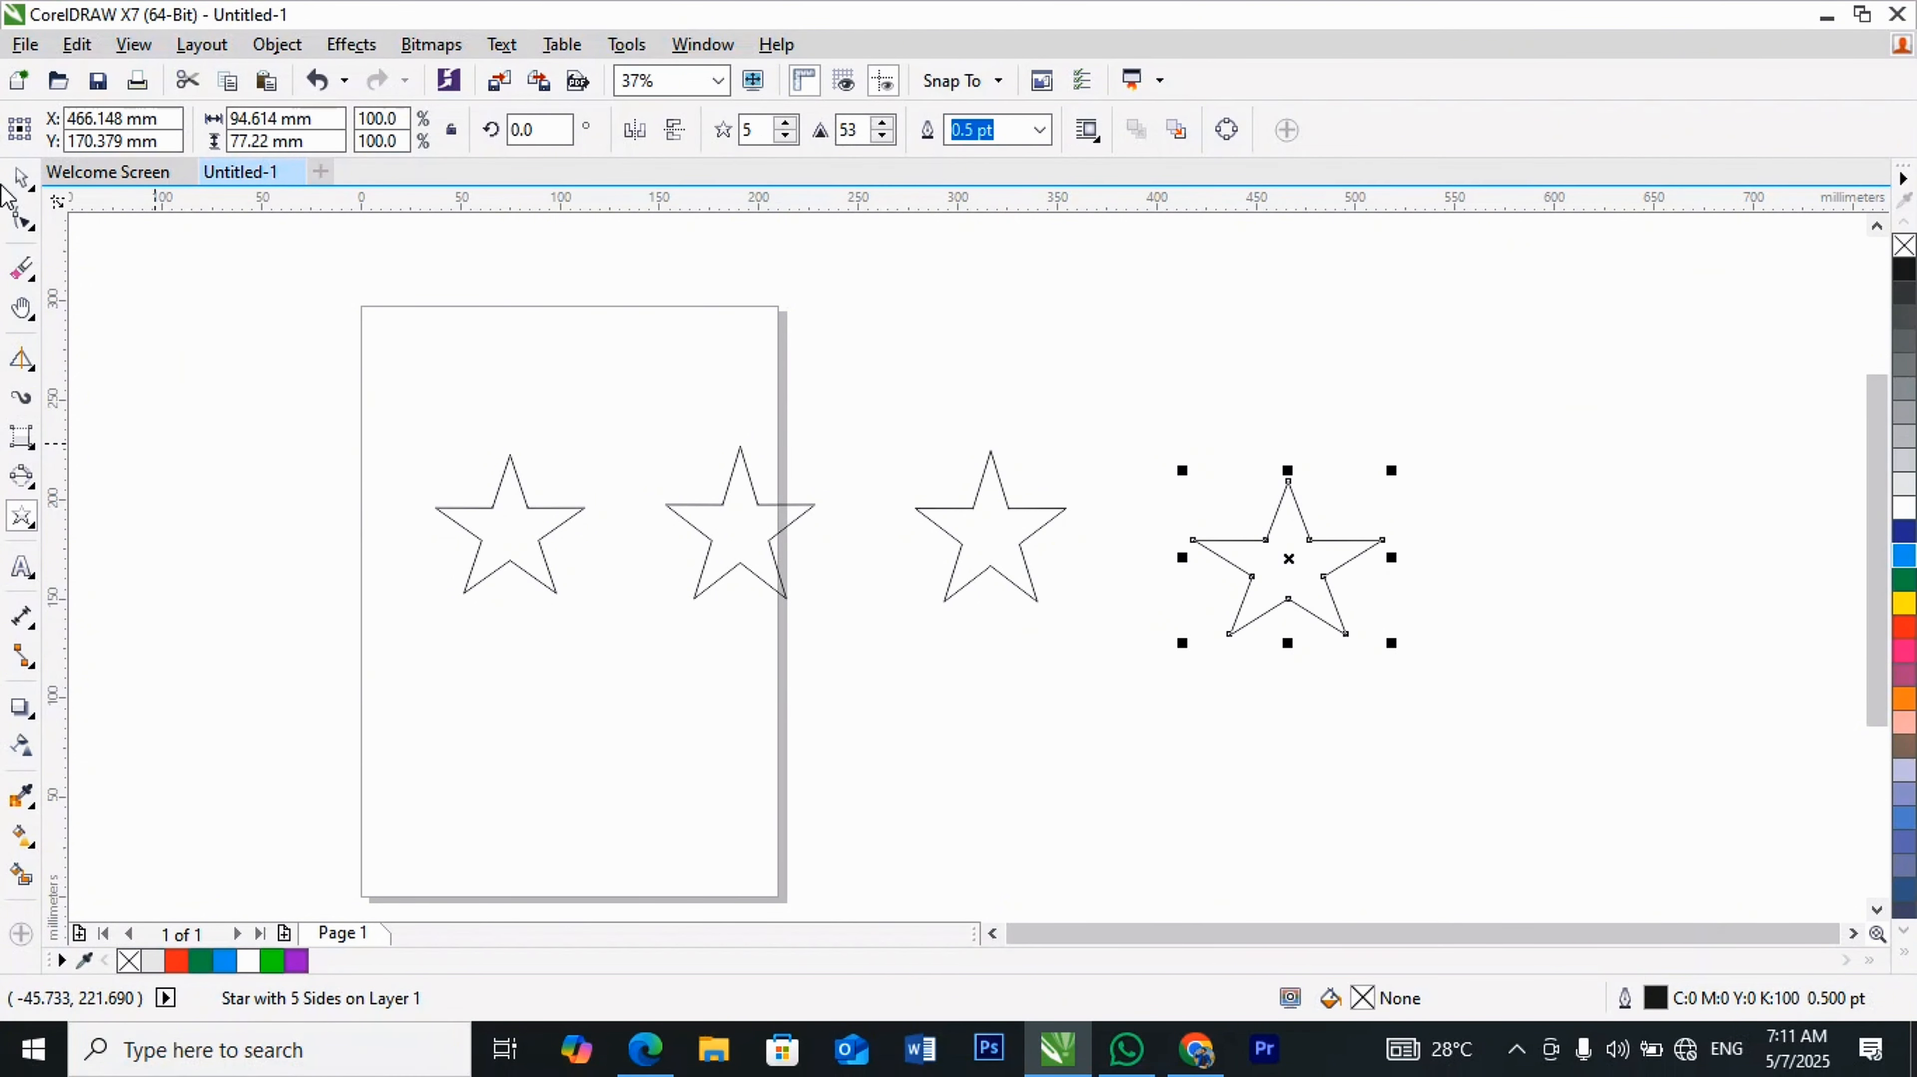
Step: Select all four stars together and delete them
click(17, 185)
drag(230, 294, 1267, 826)
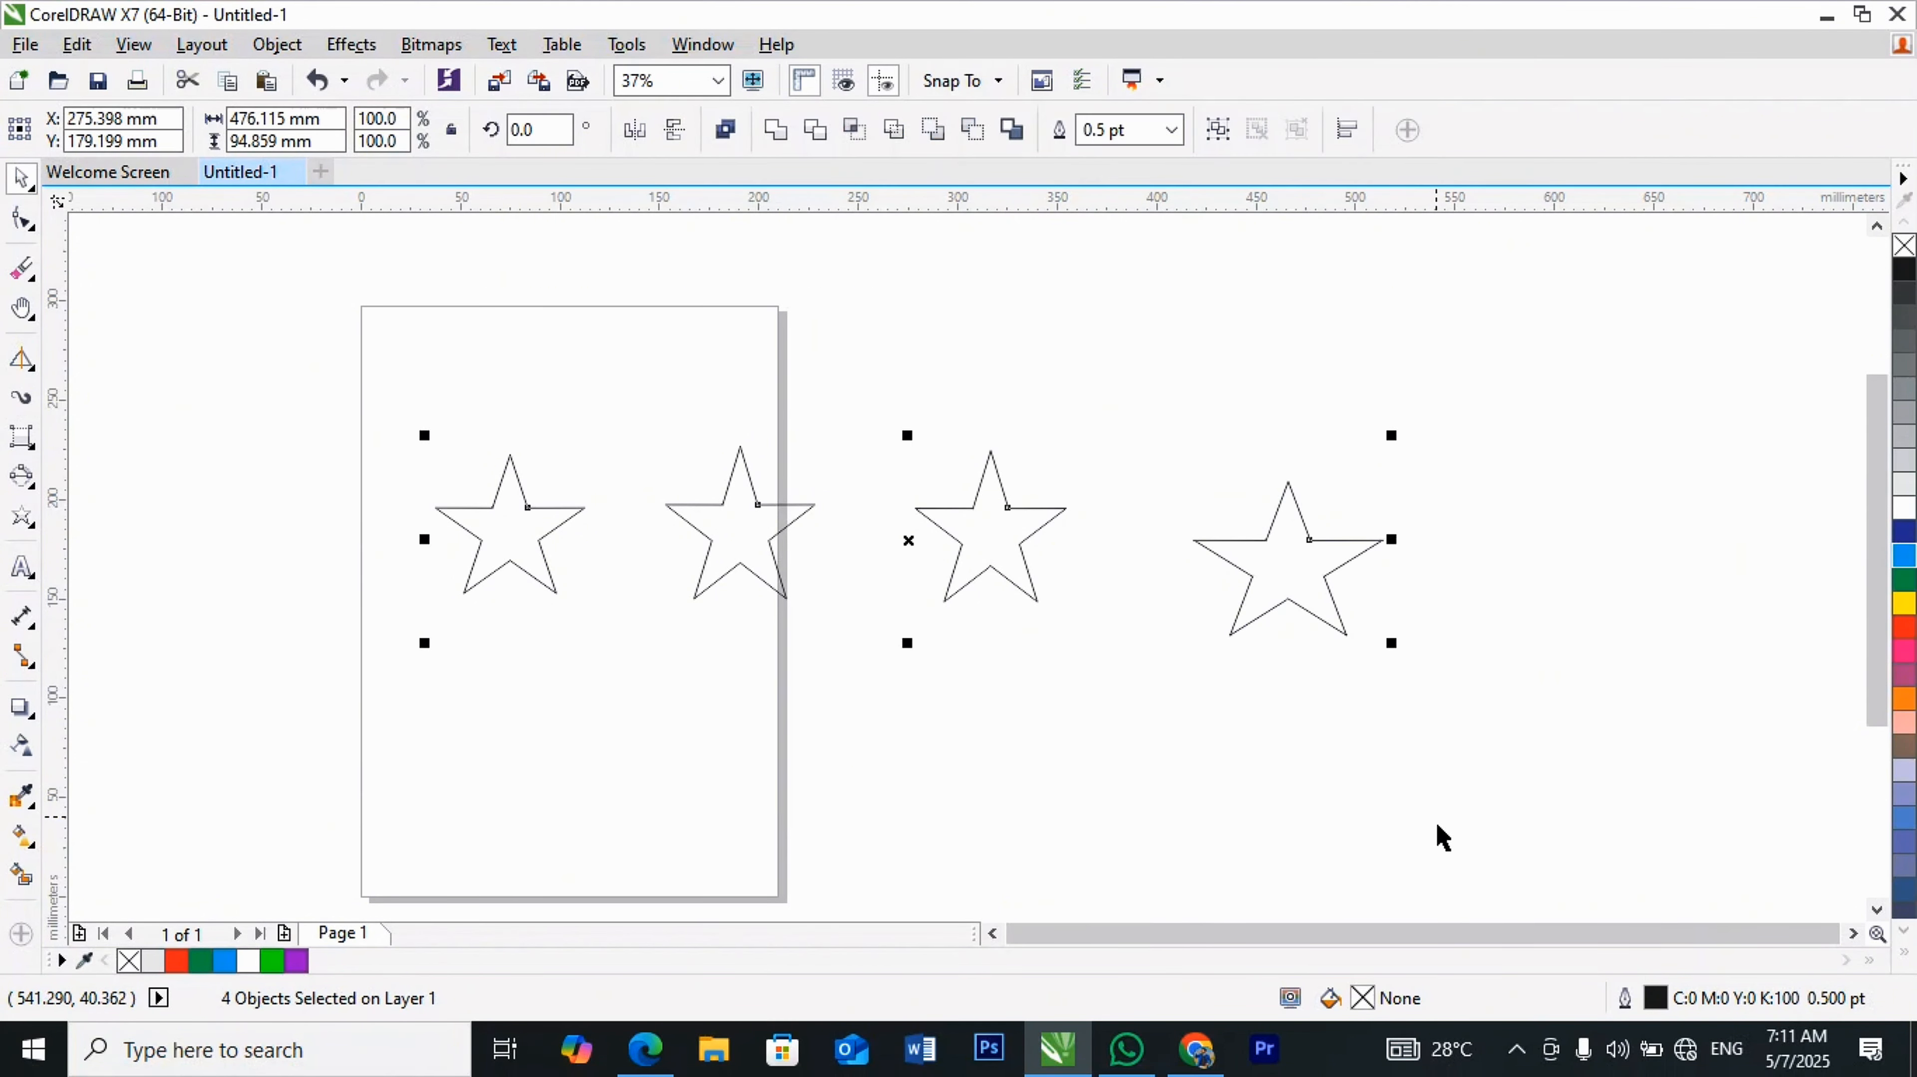
key(Delete)
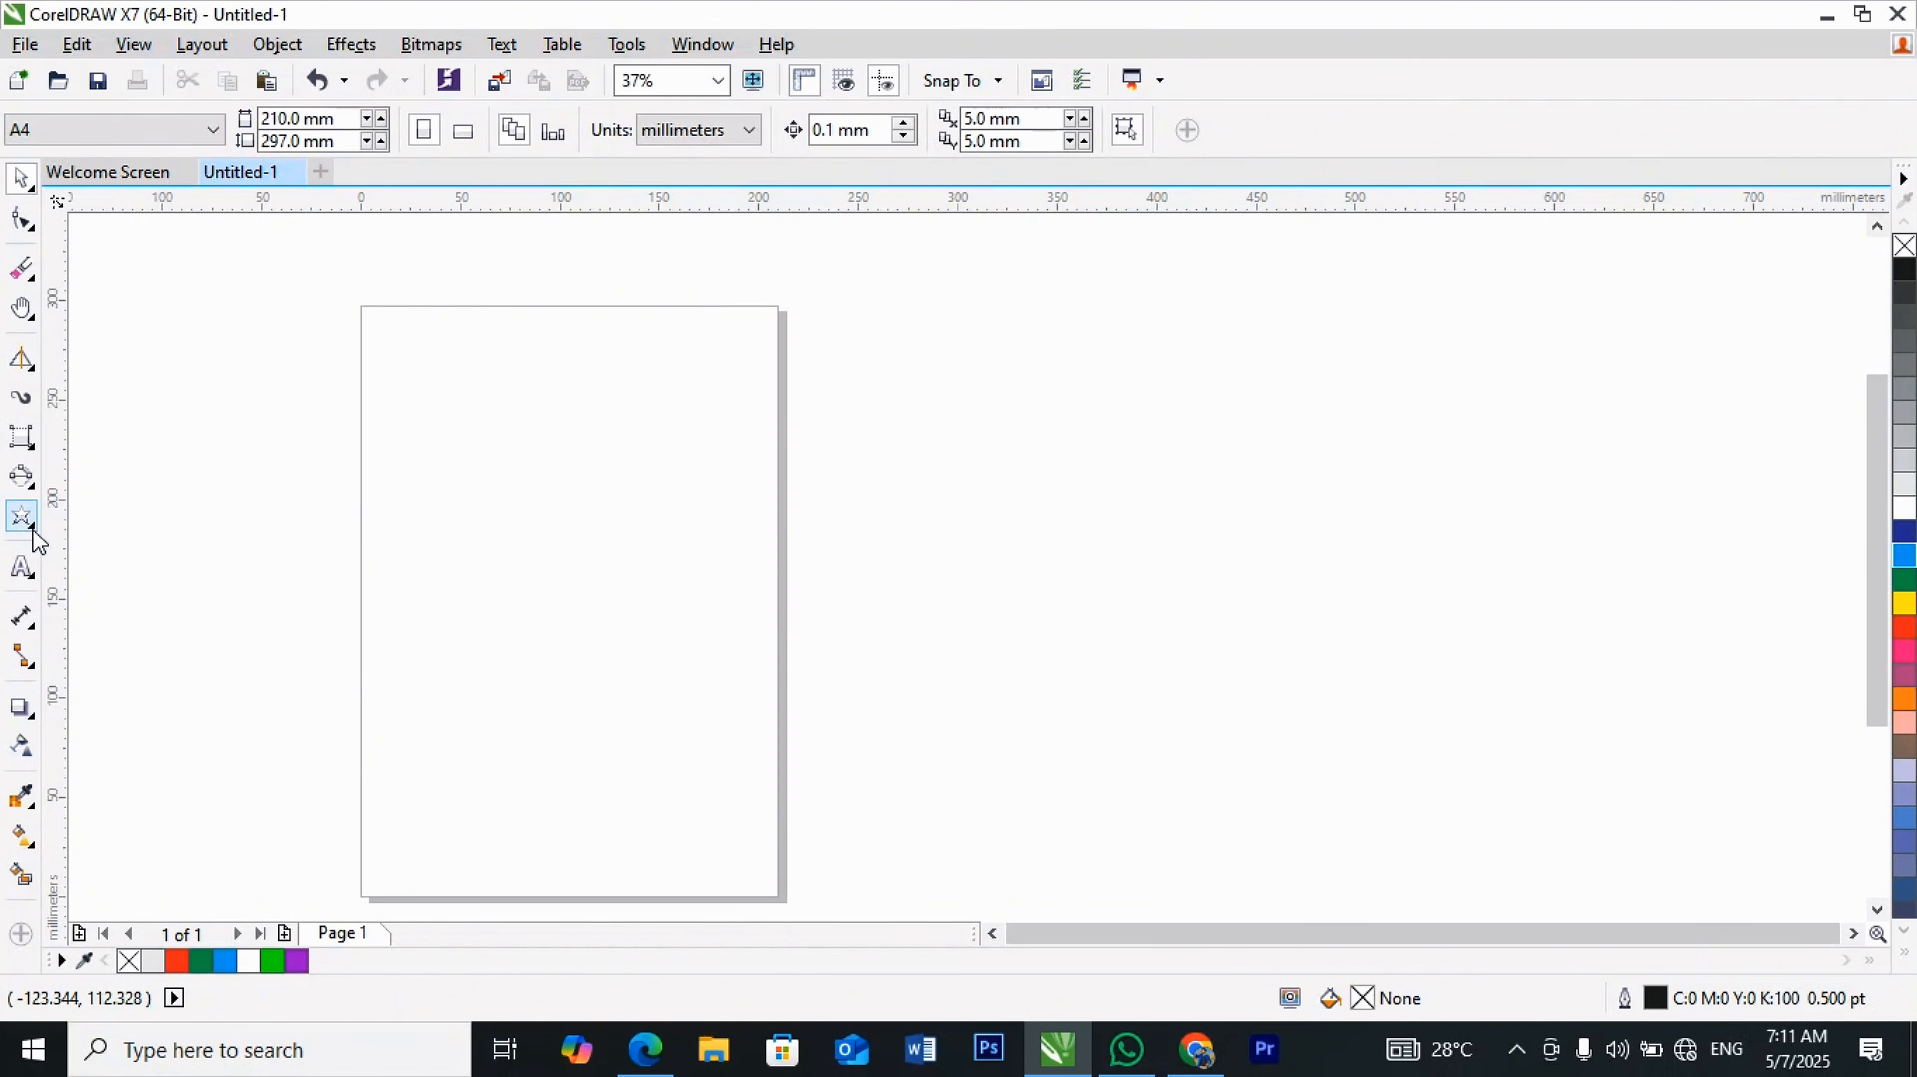
Step: Draw a nine-pointed complex star about 135 by 131 mm on the upper part of the page and delete it
click(33, 534)
click(83, 577)
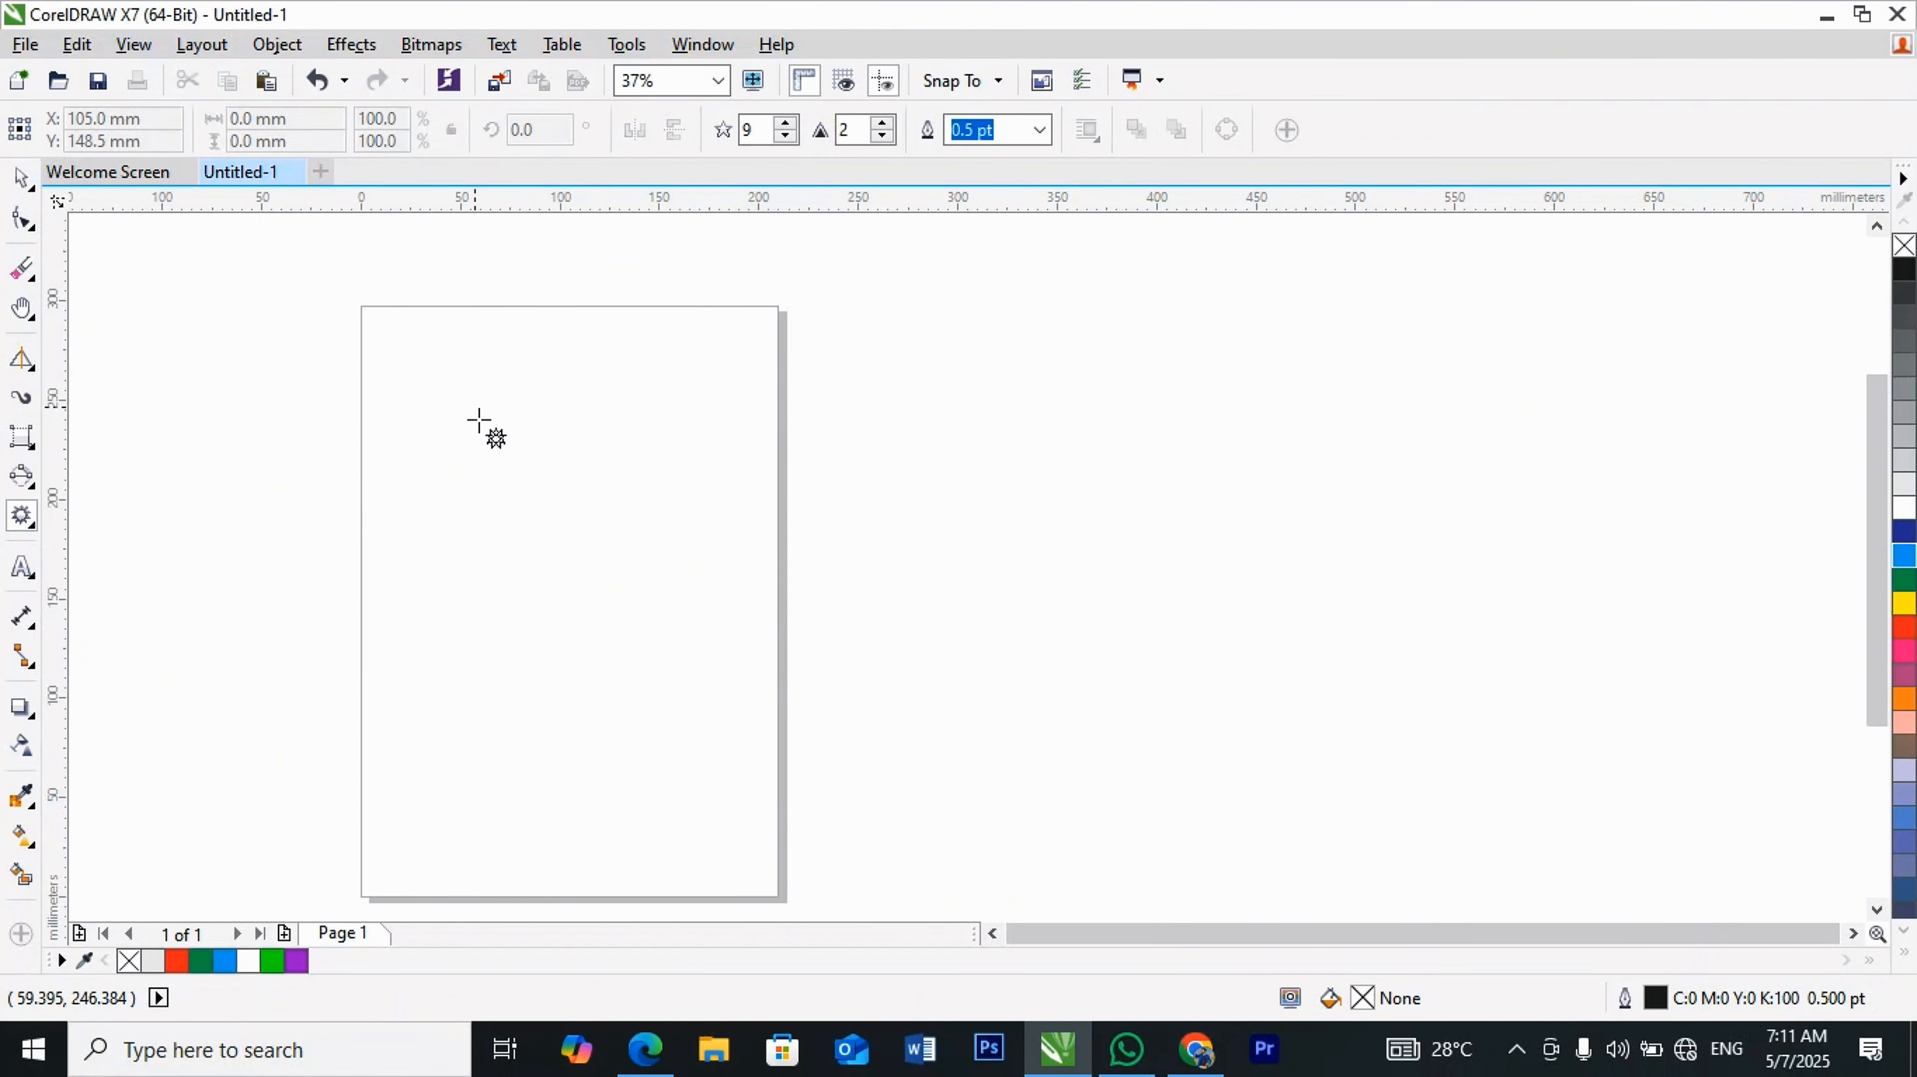
drag(399, 378, 684, 663)
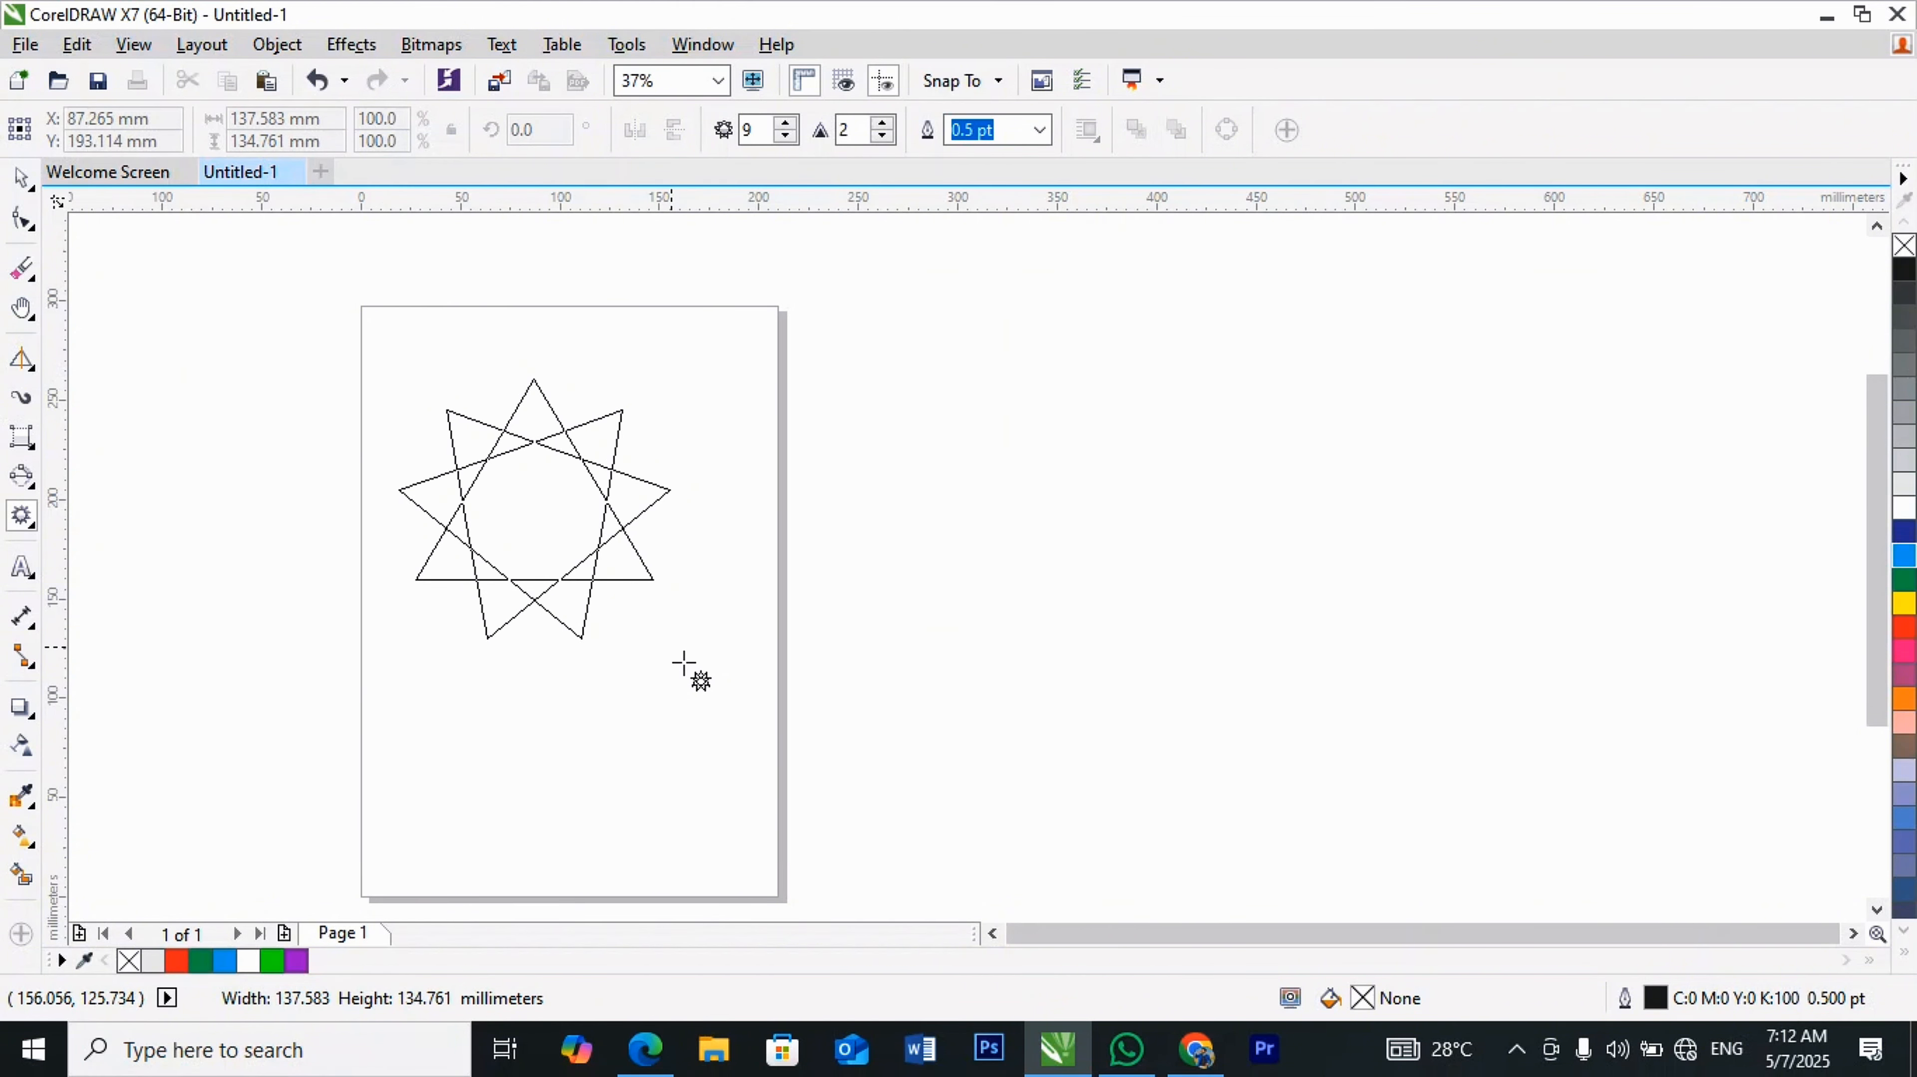
drag(684, 663, 685, 664)
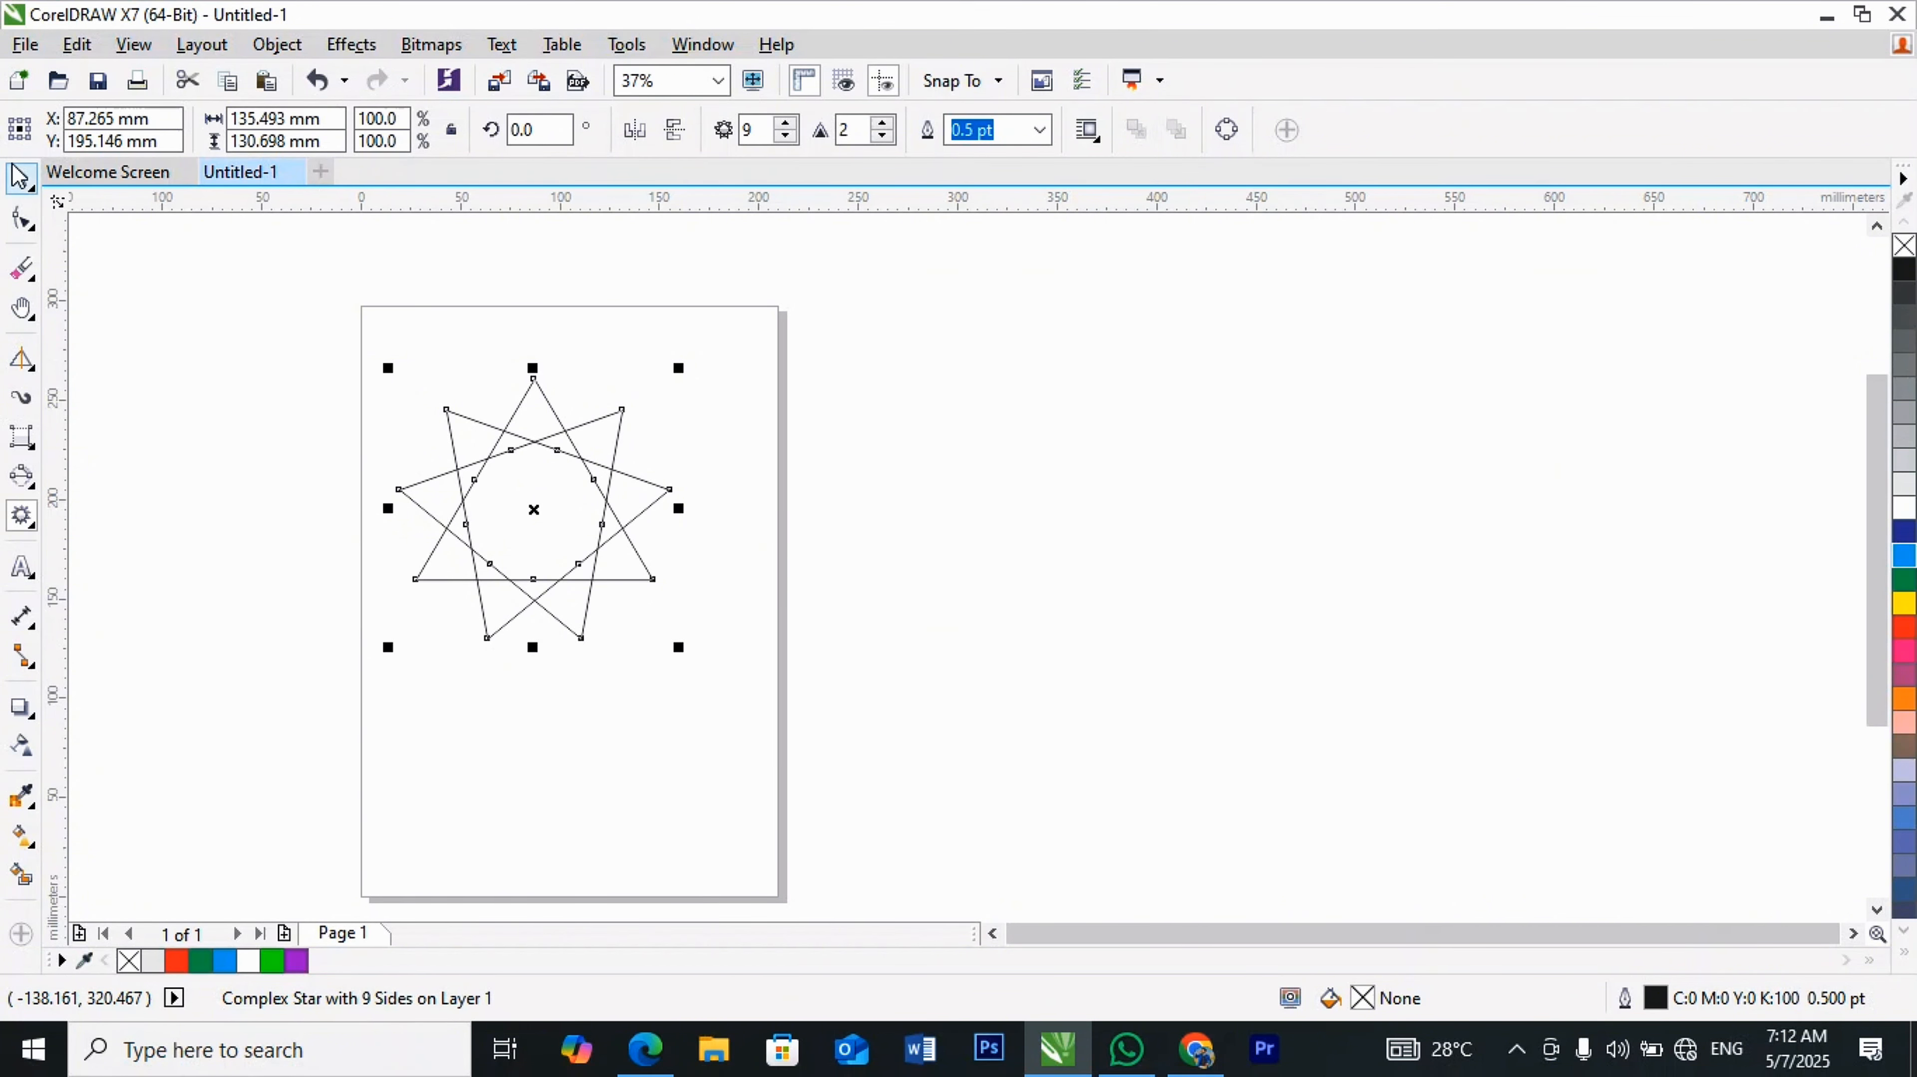
key(Delete)
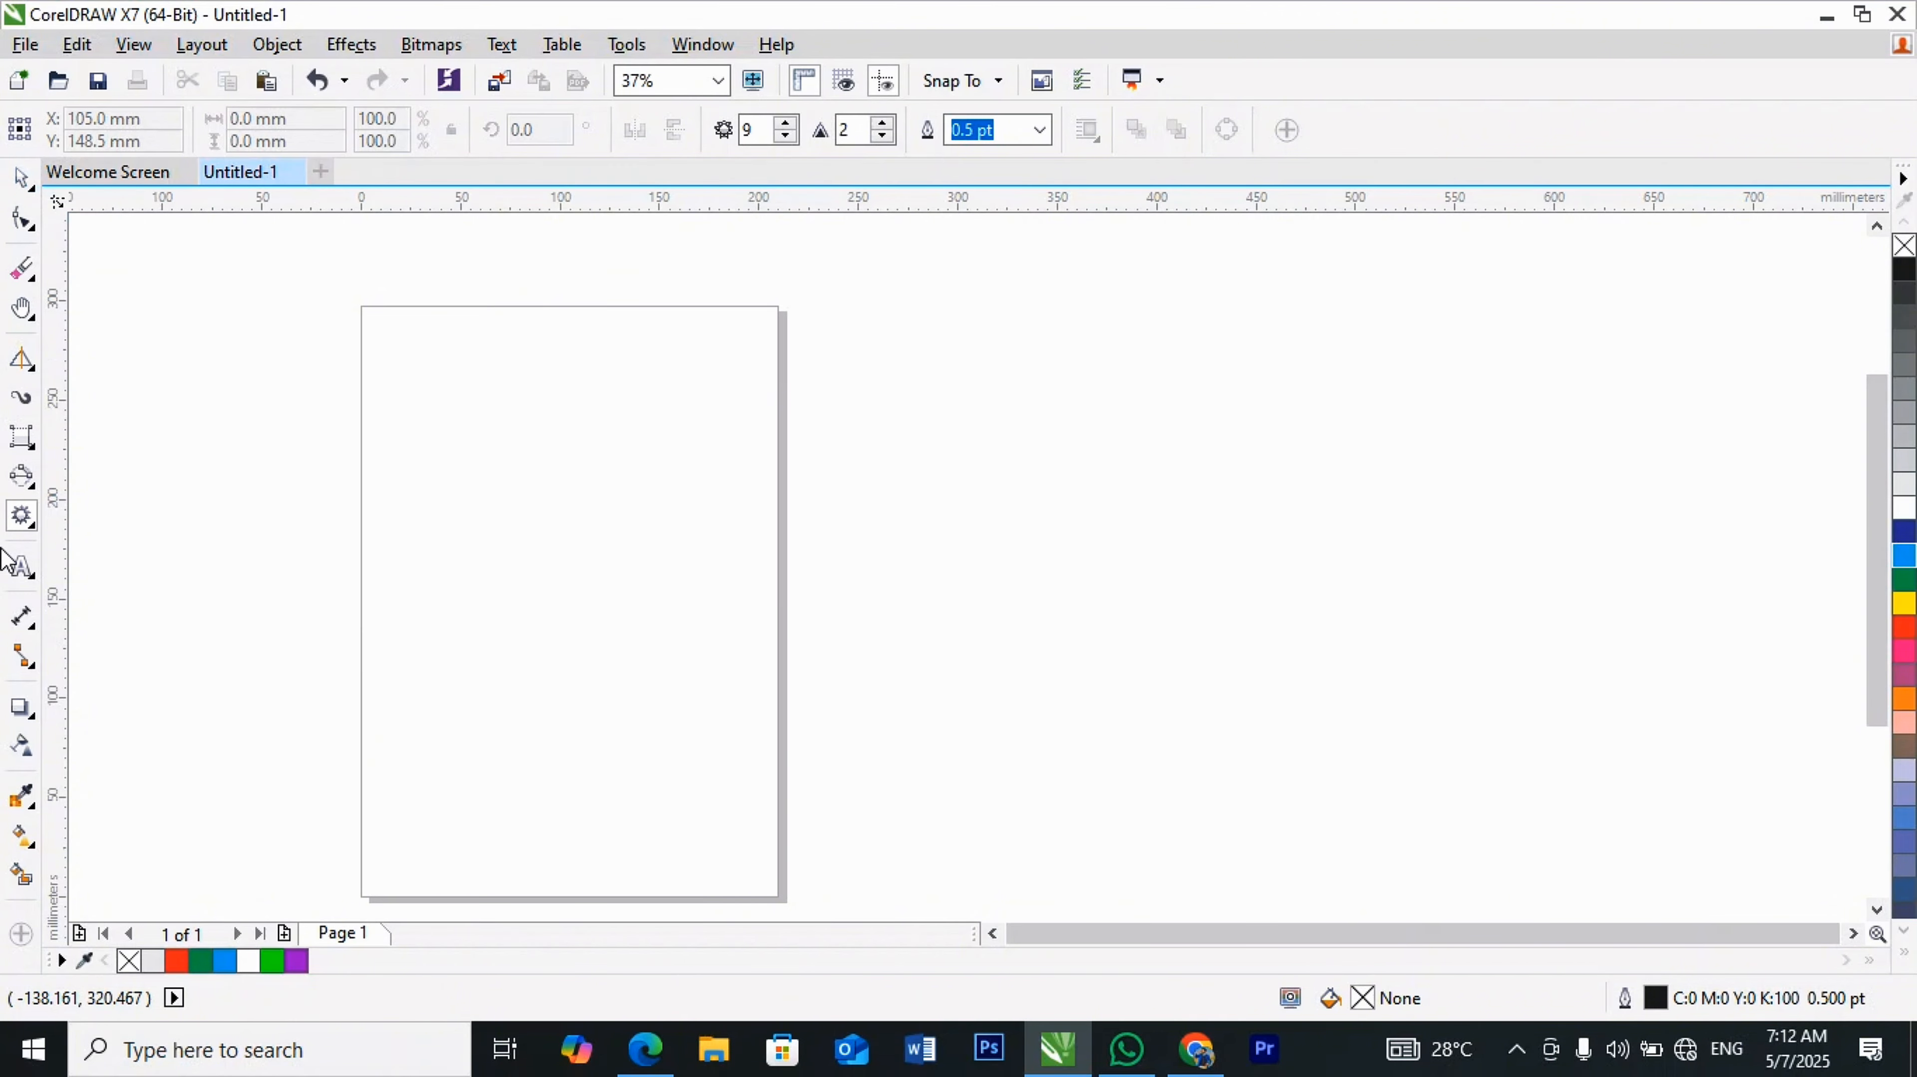
Step: Draw a graph paper grid of 4 columns and 3 rows across the upper page, extending past its right edge
click(34, 534)
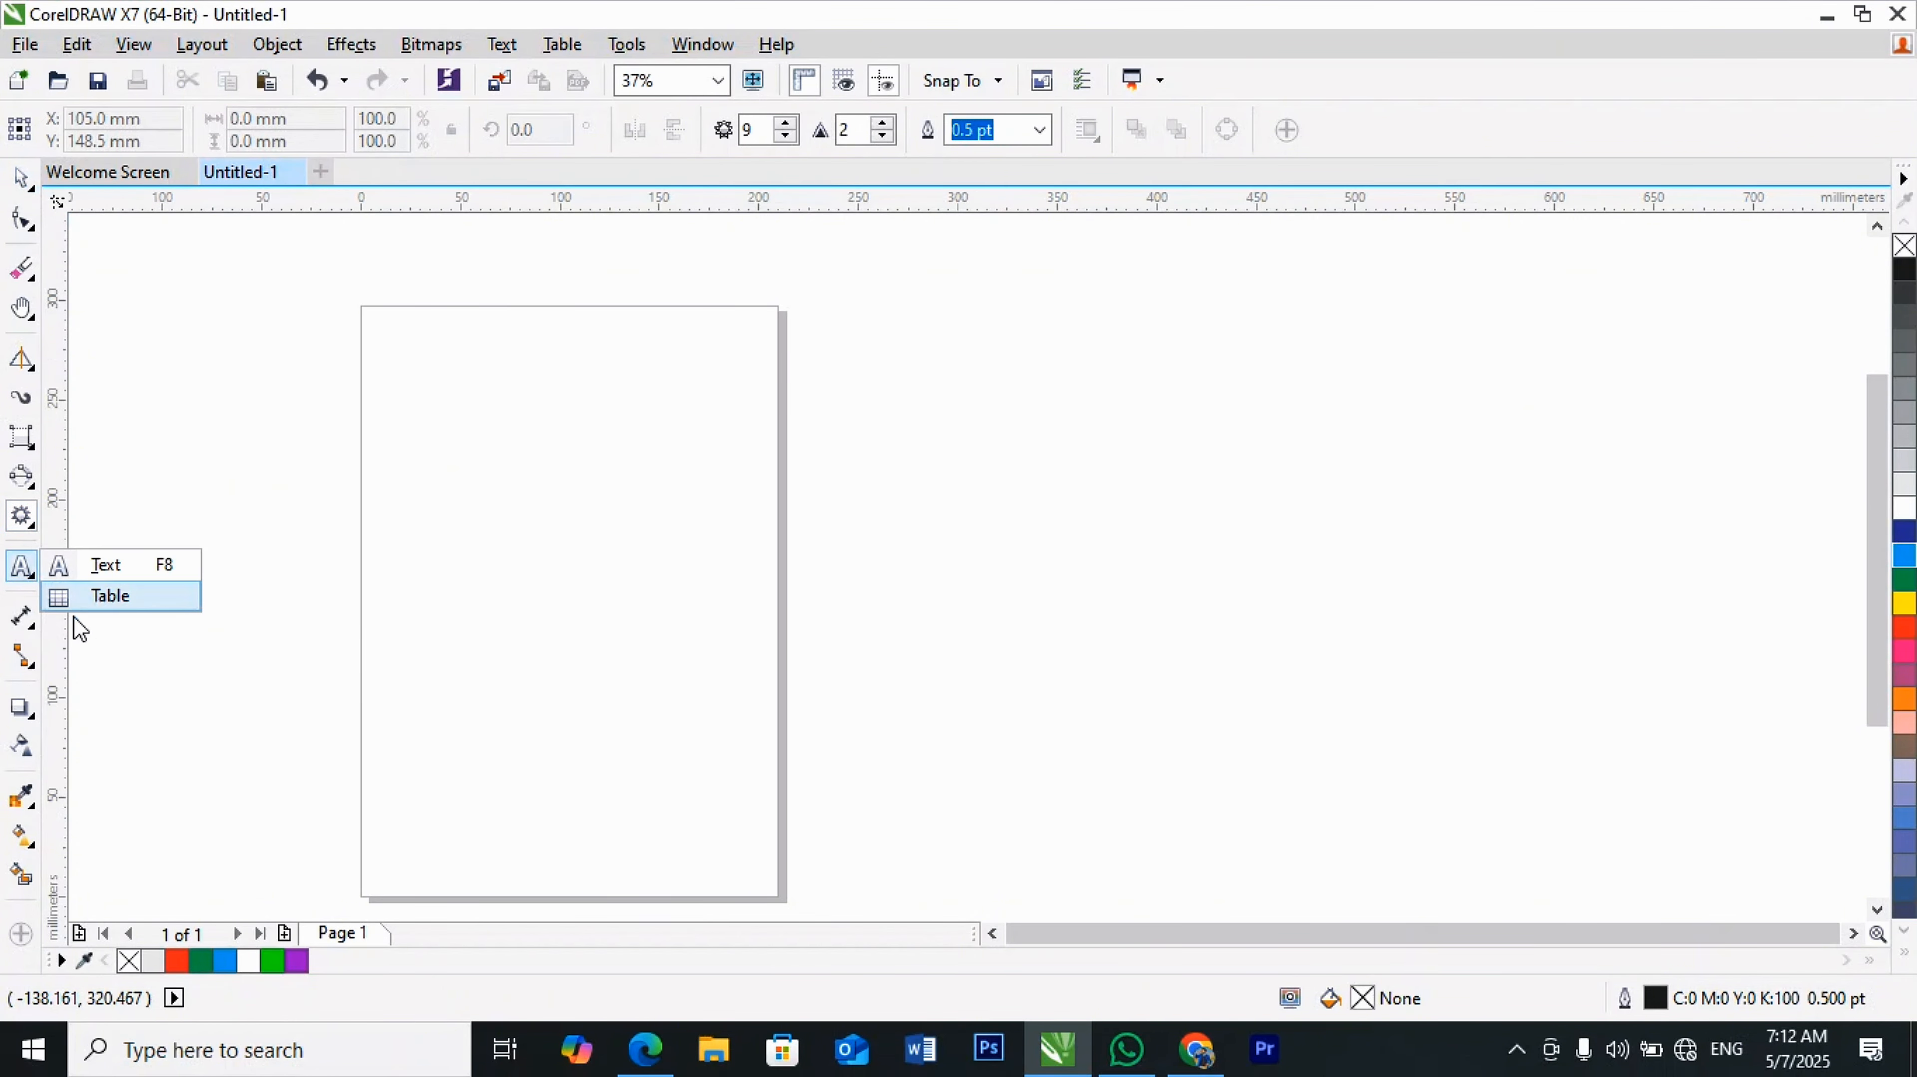
mouse_move(25, 490)
mouse_move(34, 528)
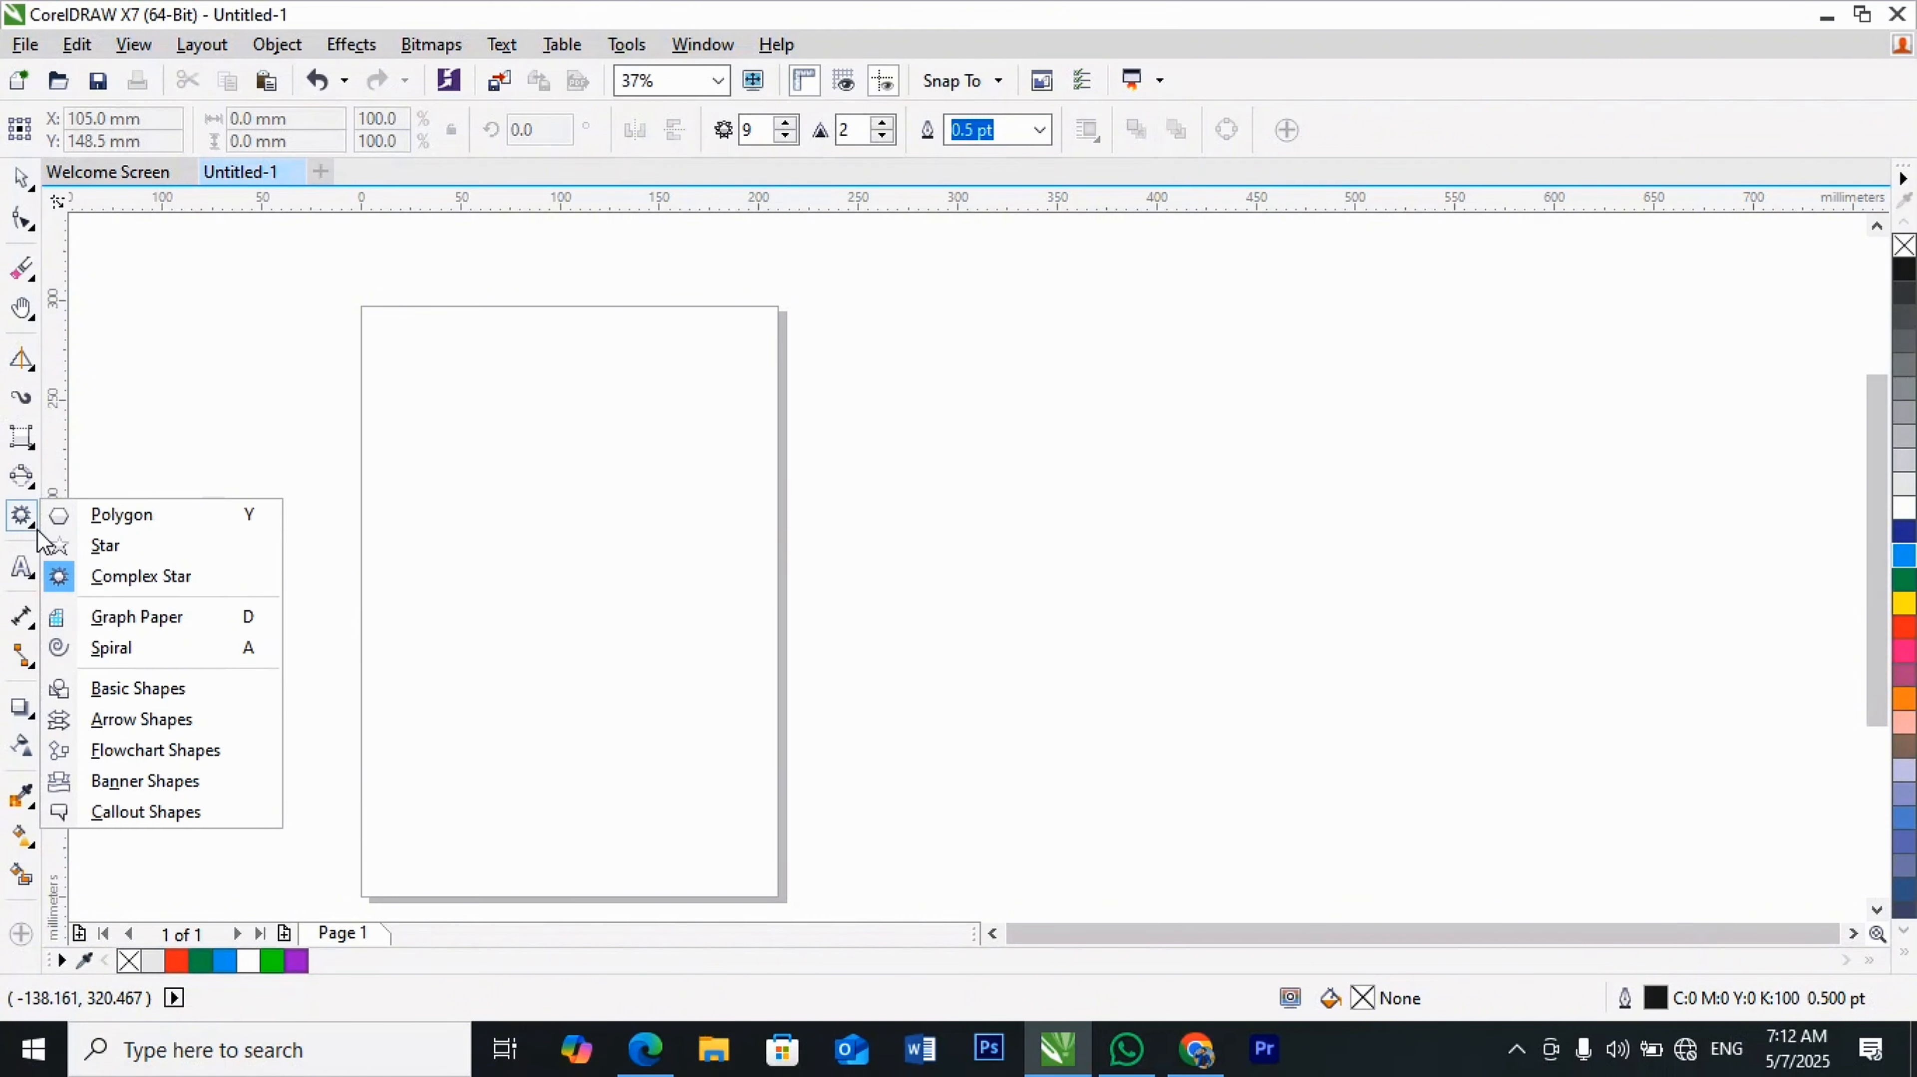
click(86, 614)
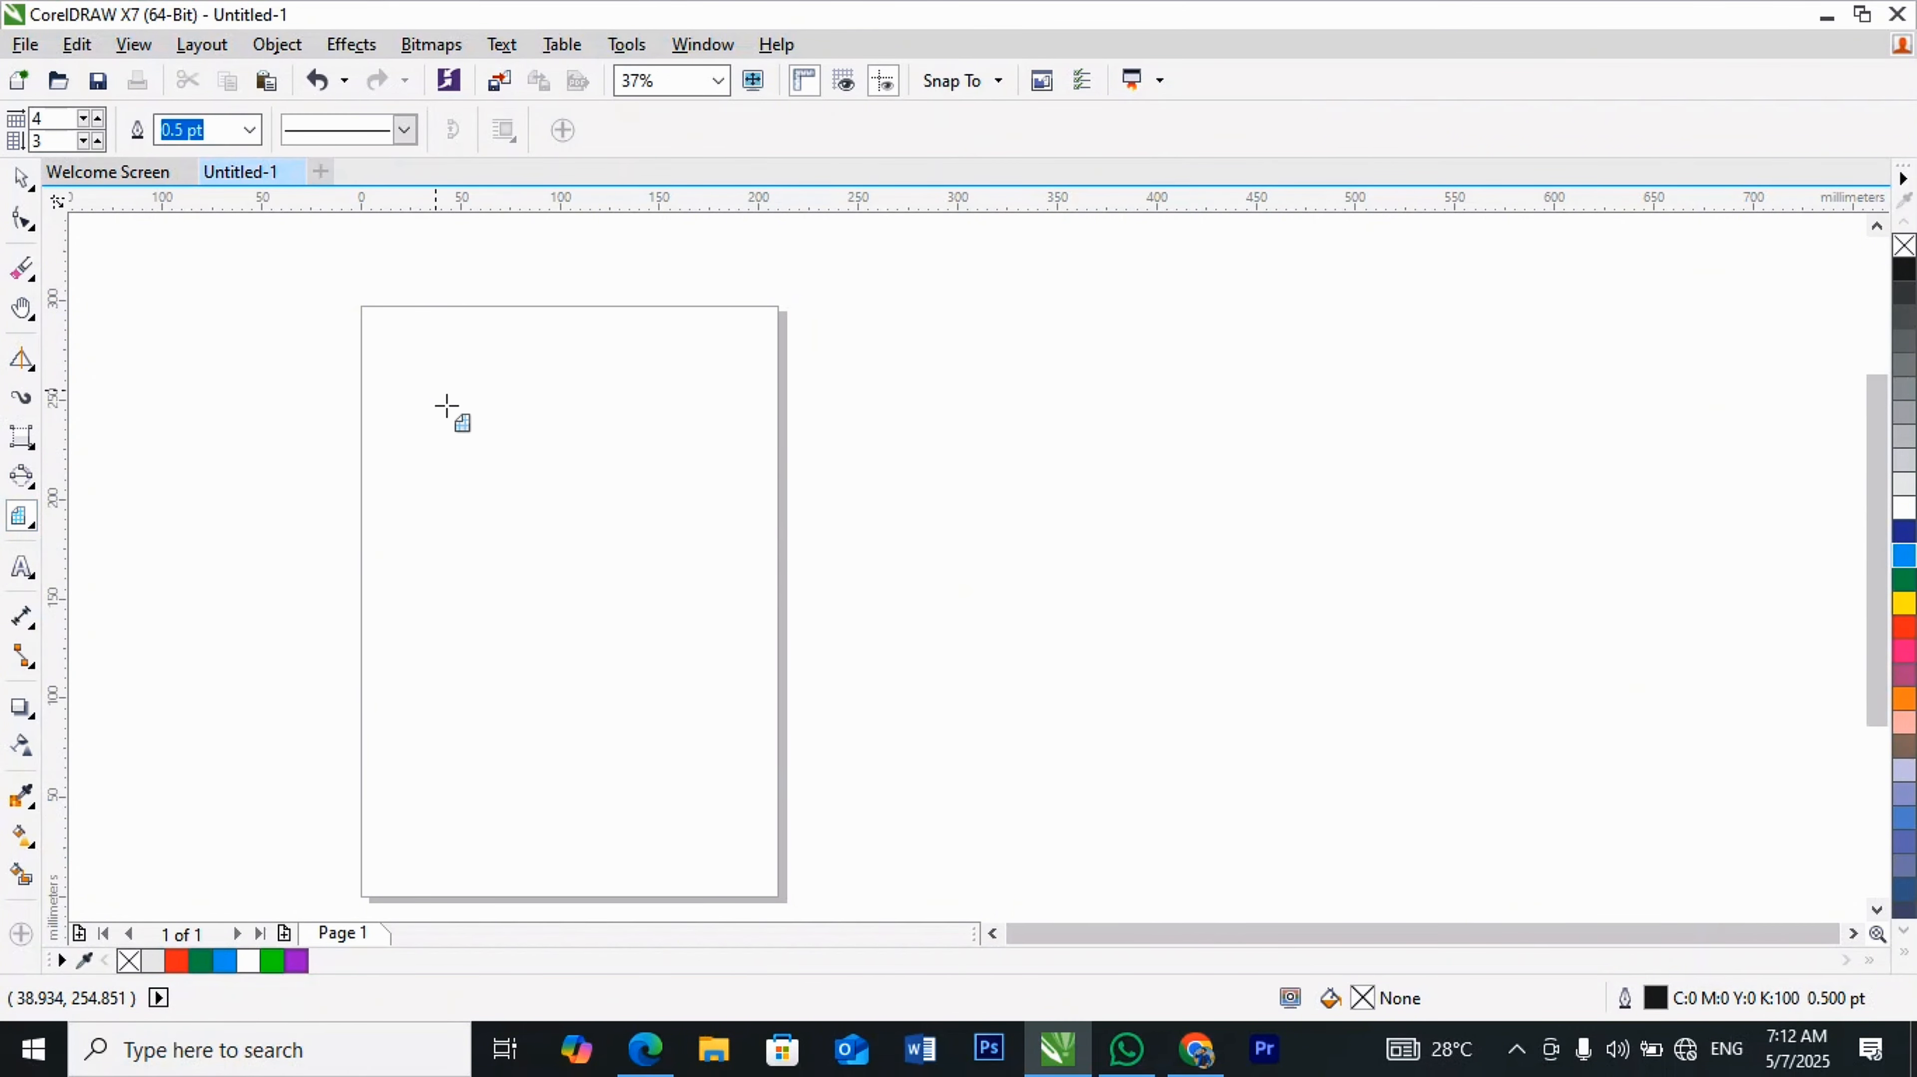
drag(420, 384, 863, 655)
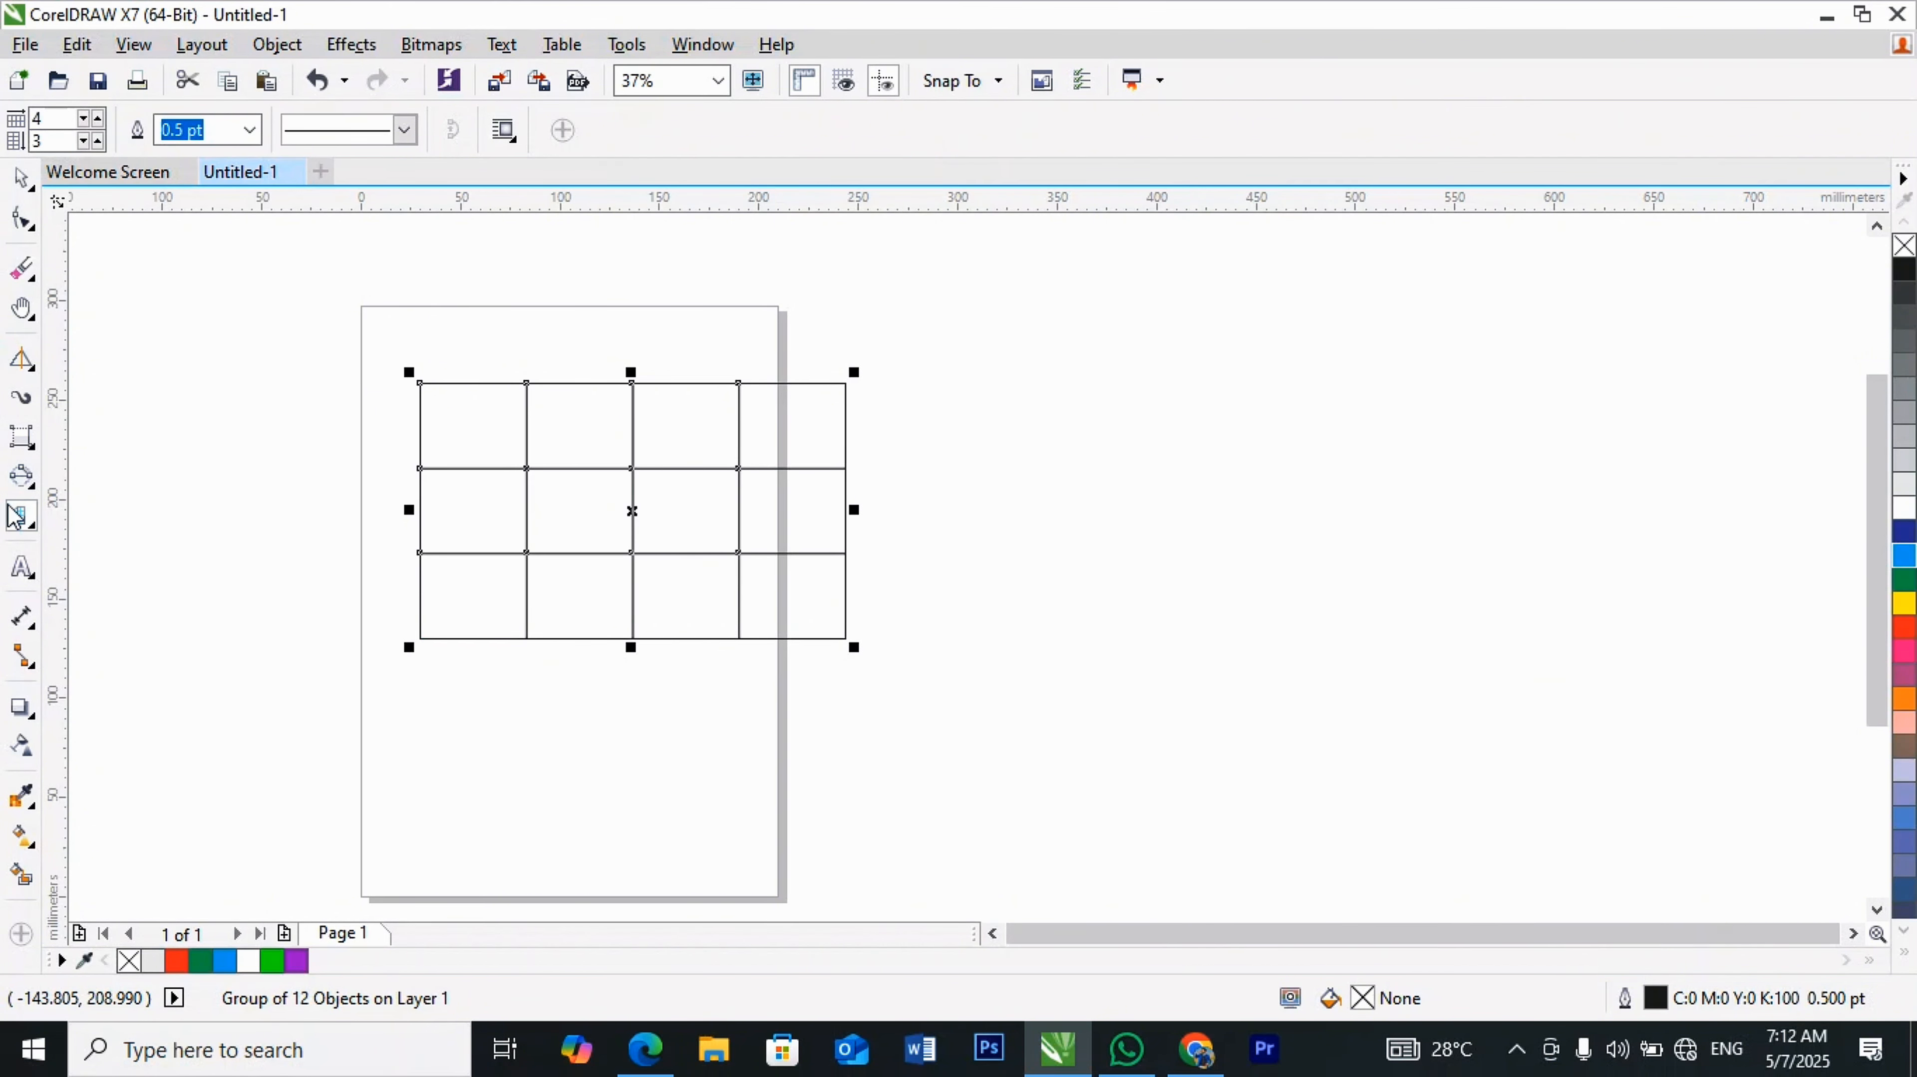
Step: Draw four upright rectangles as chart bars on the grid's base line, one per column, and widen the rightmost to about 27 mm
click(22, 437)
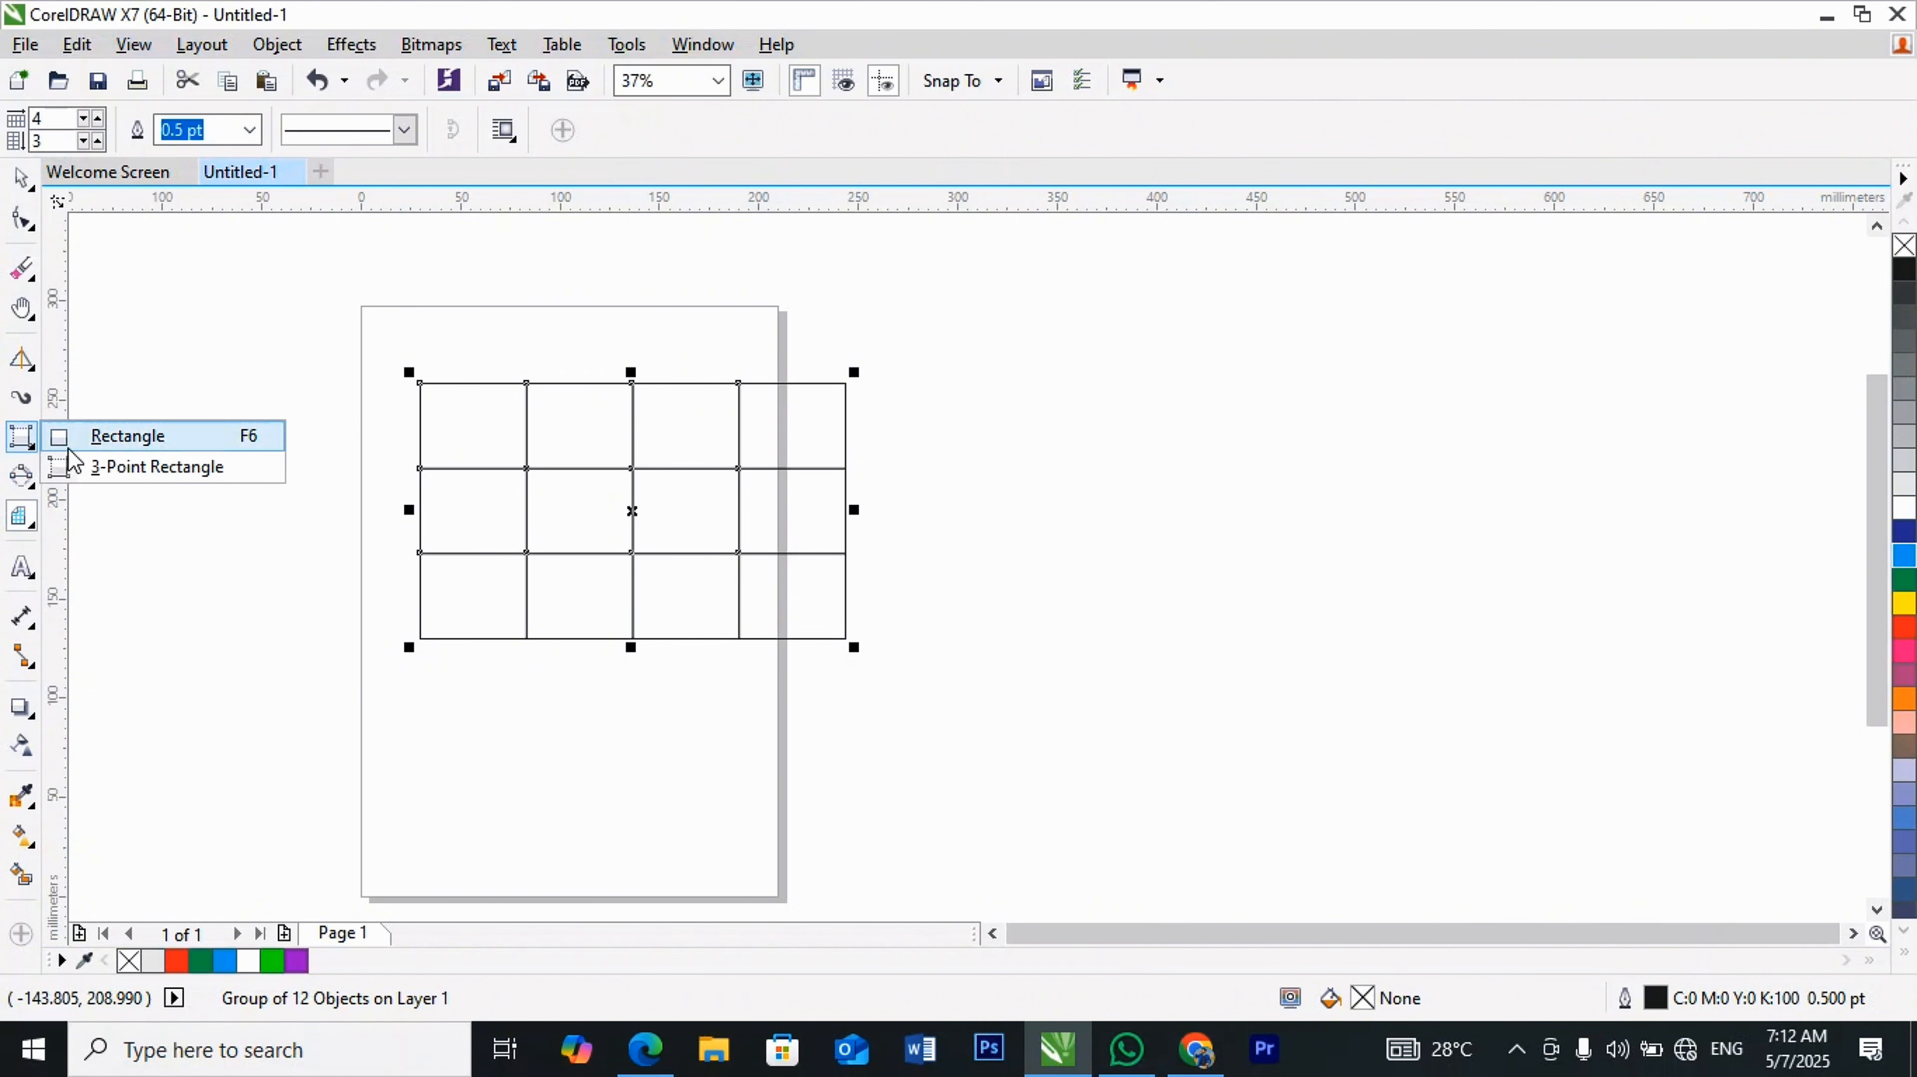
click(68, 449)
drag(454, 508, 516, 649)
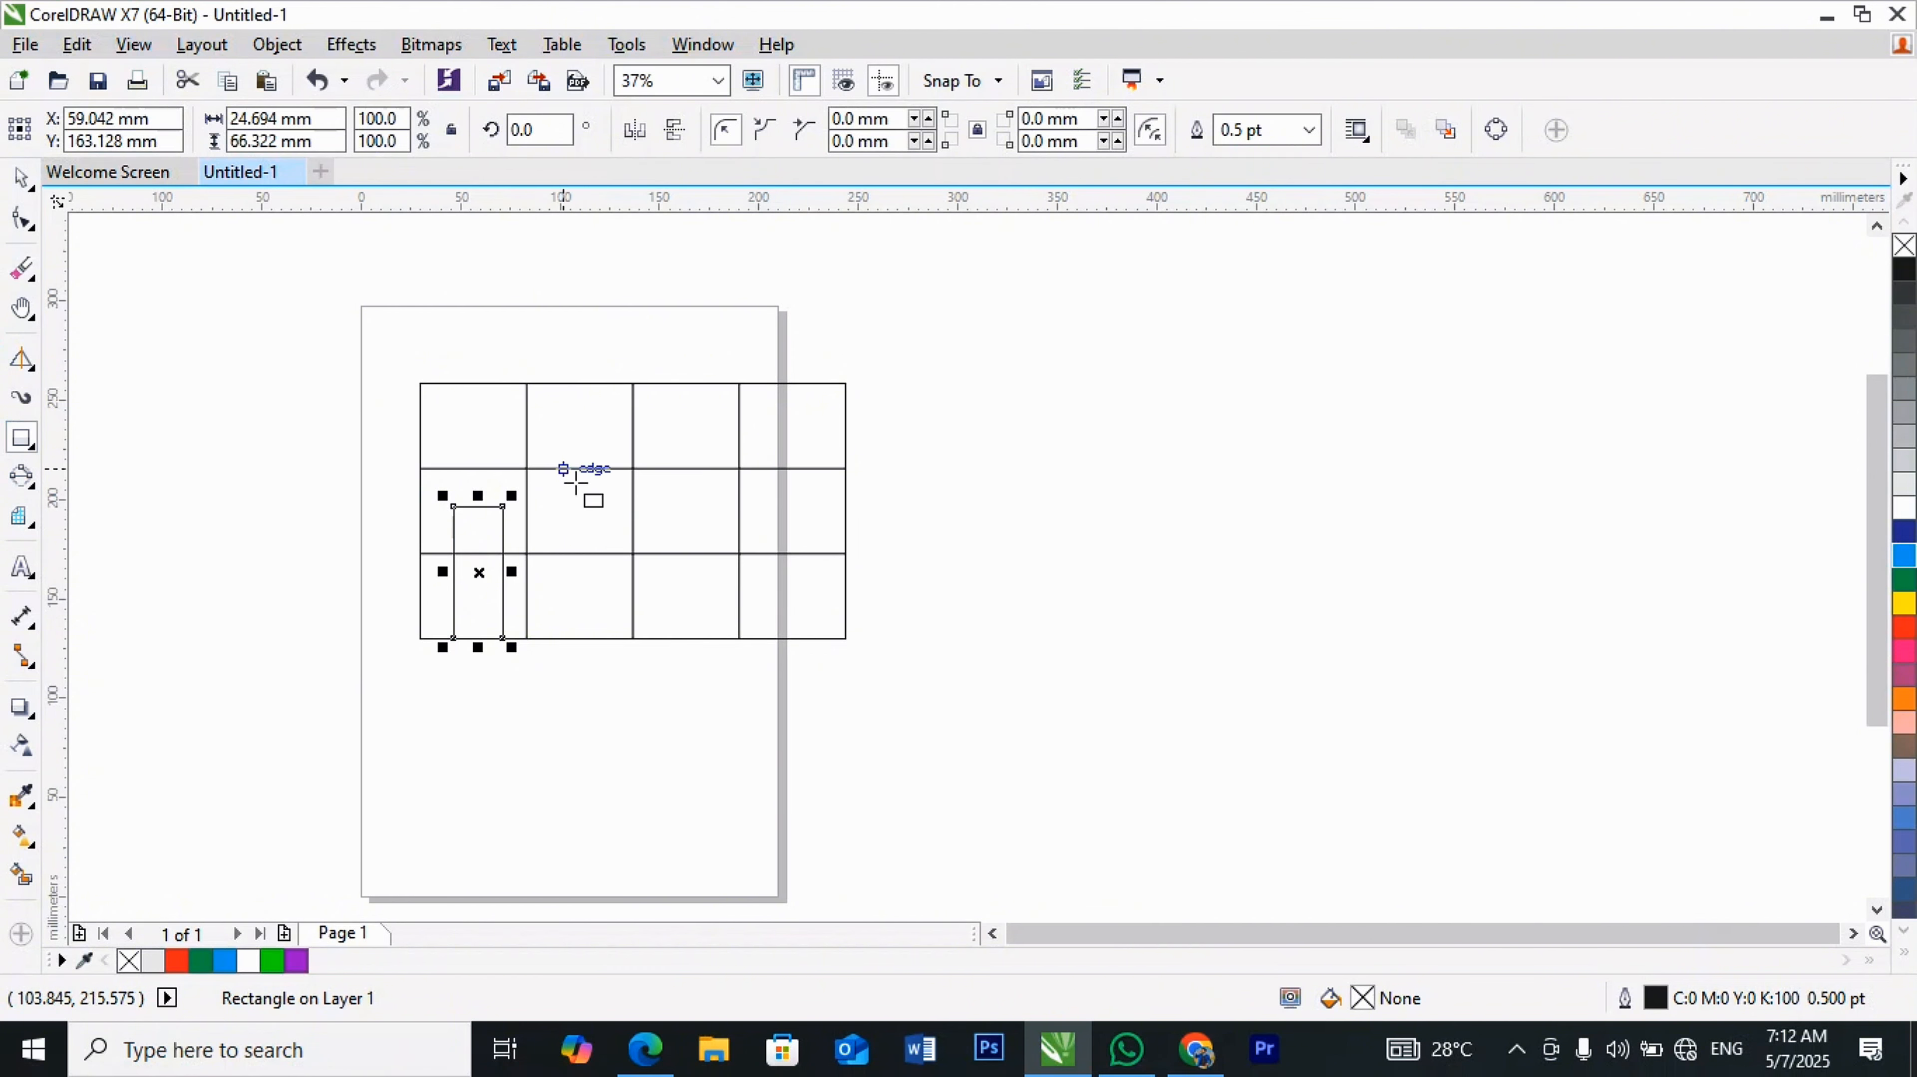
mouse_move(564, 467)
mouse_down()
mouse_move(628, 558)
mouse_move(626, 640)
mouse_up()
drag(657, 495, 722, 642)
drag(787, 458, 836, 649)
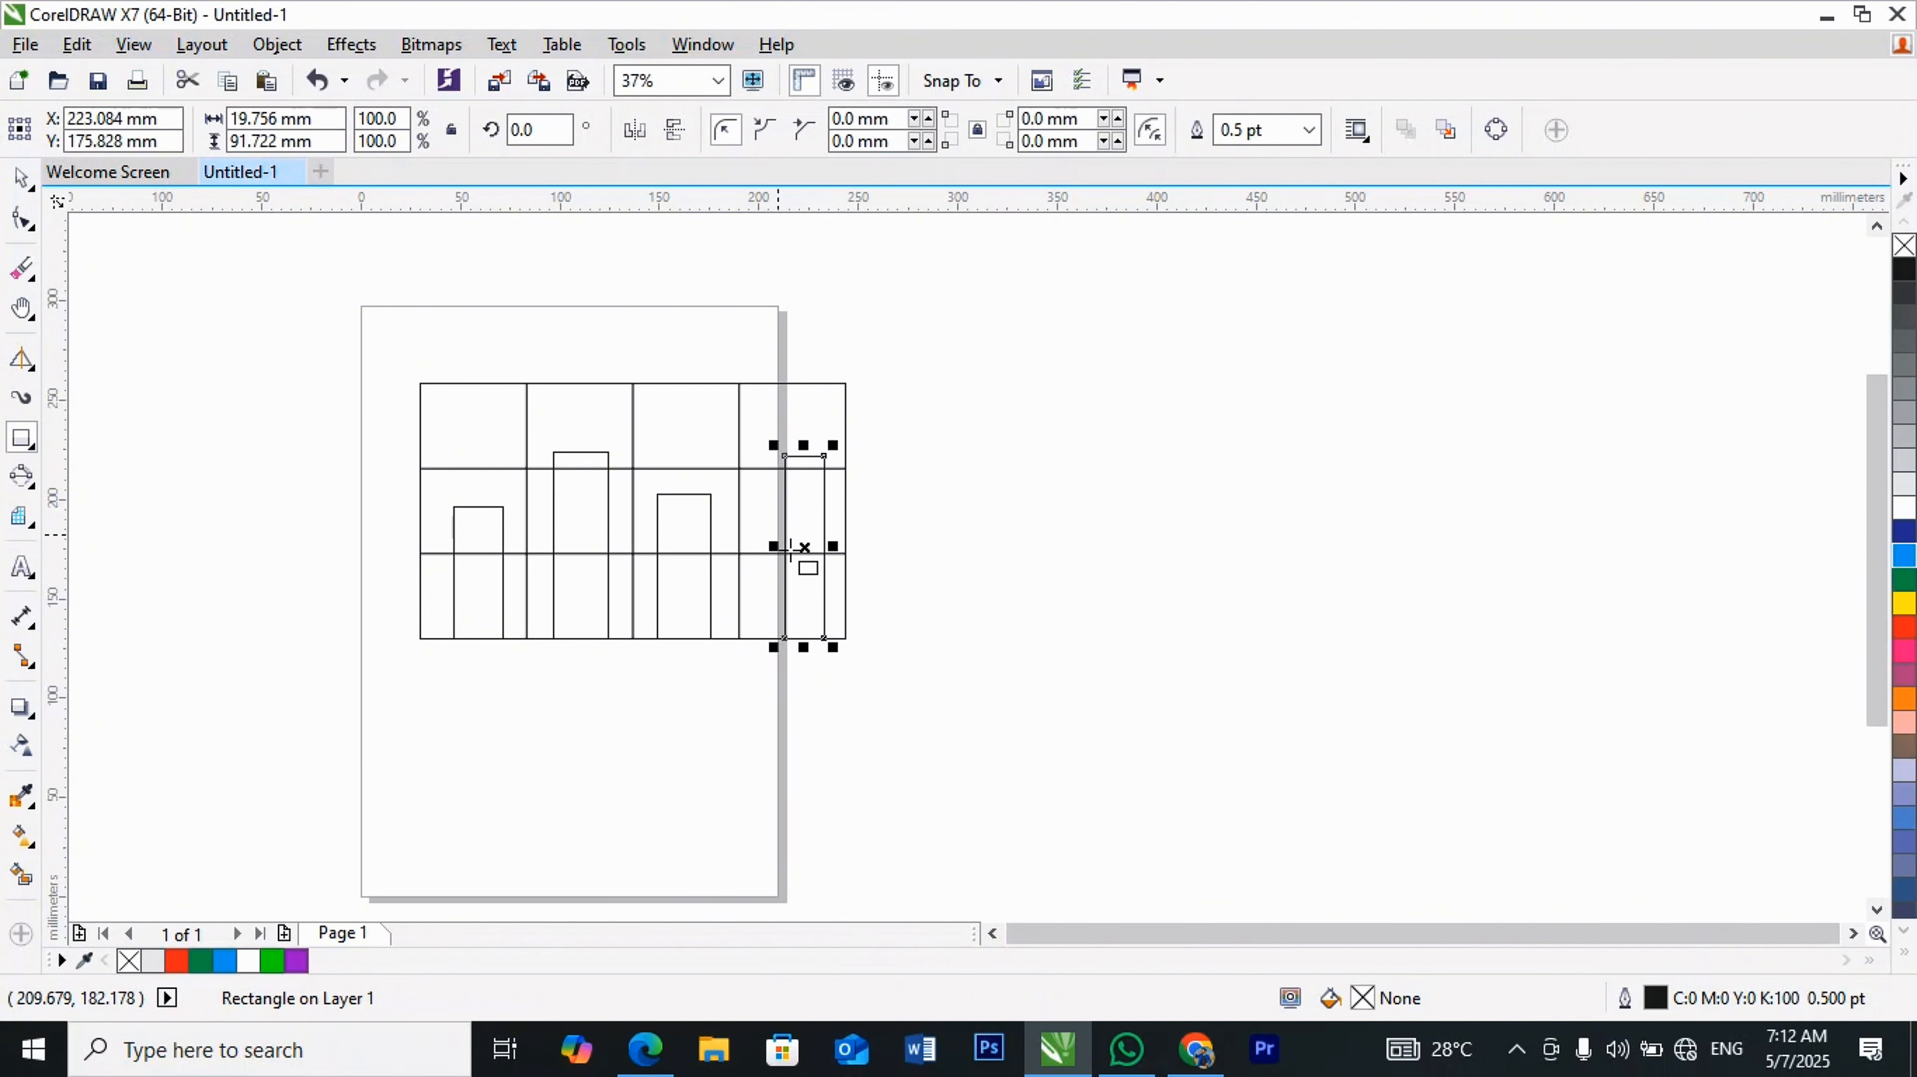
drag(798, 570, 791, 572)
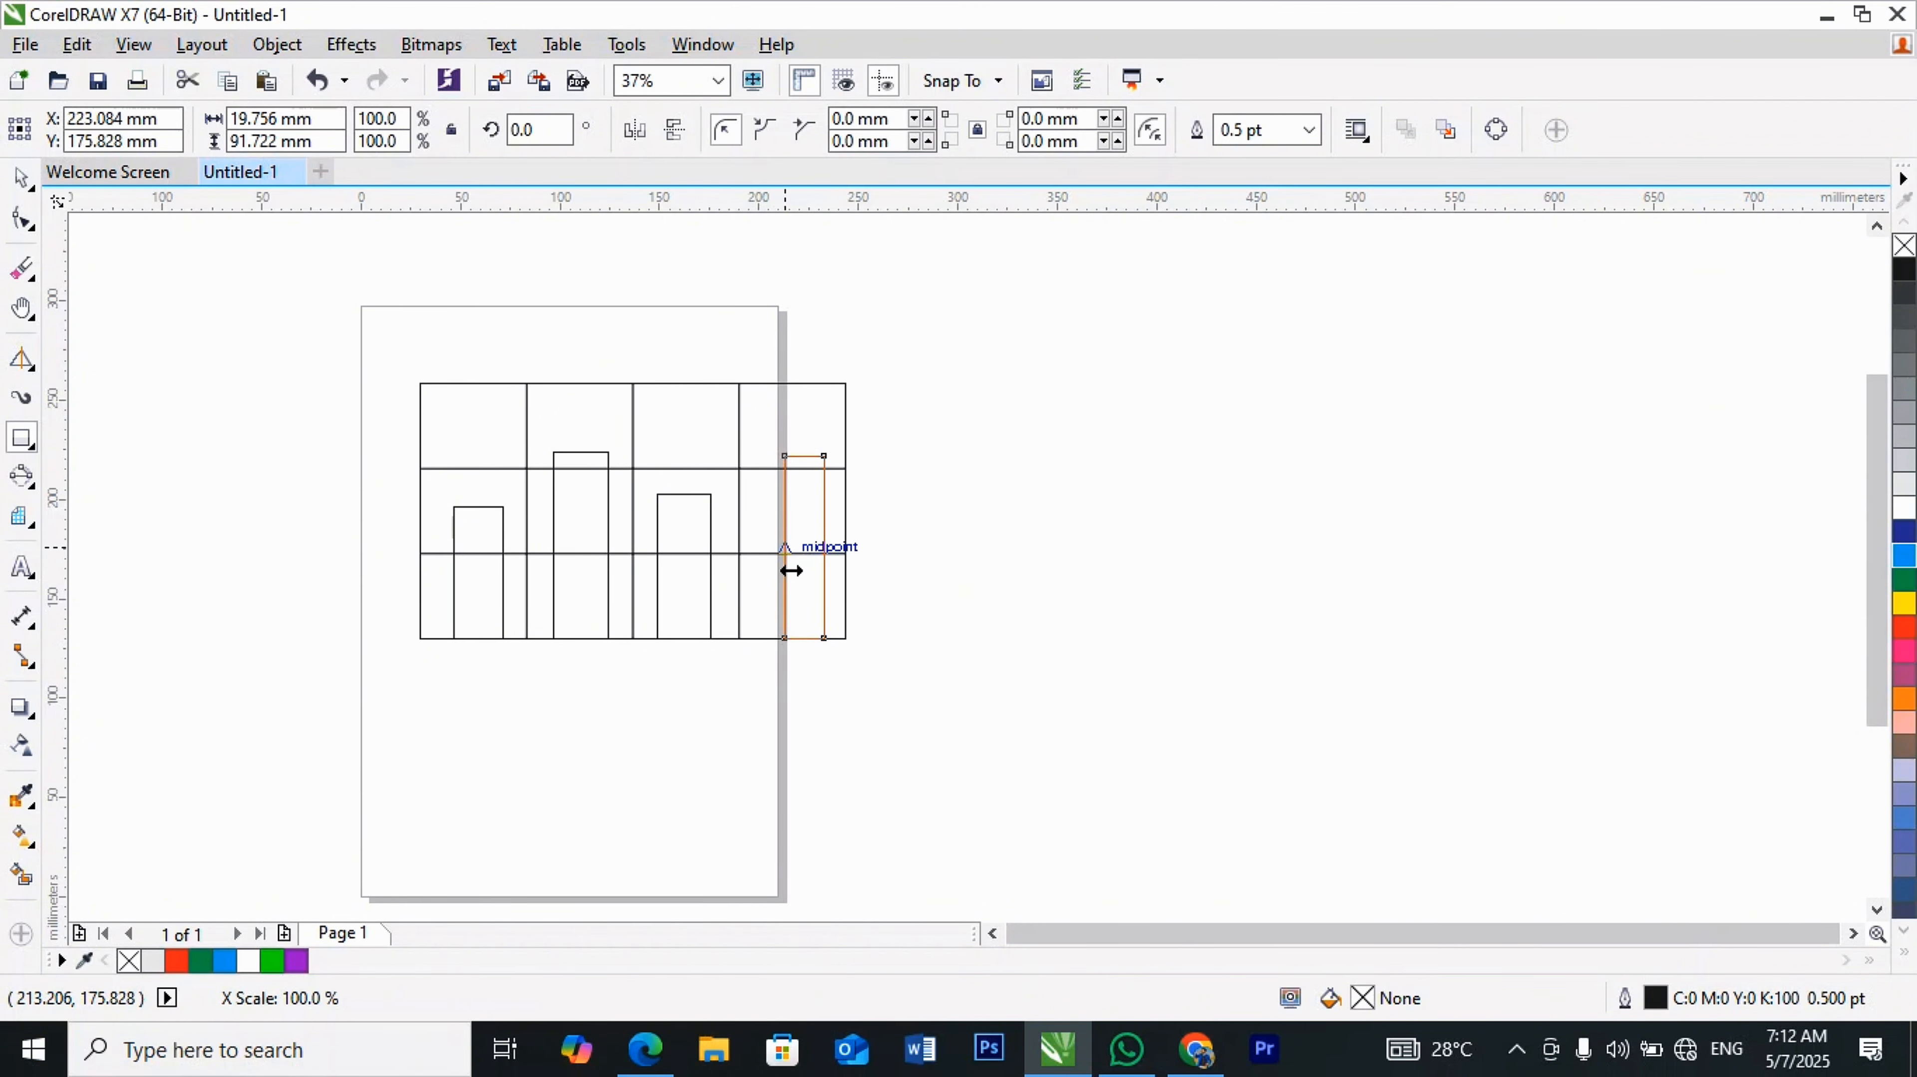
drag(790, 572, 772, 550)
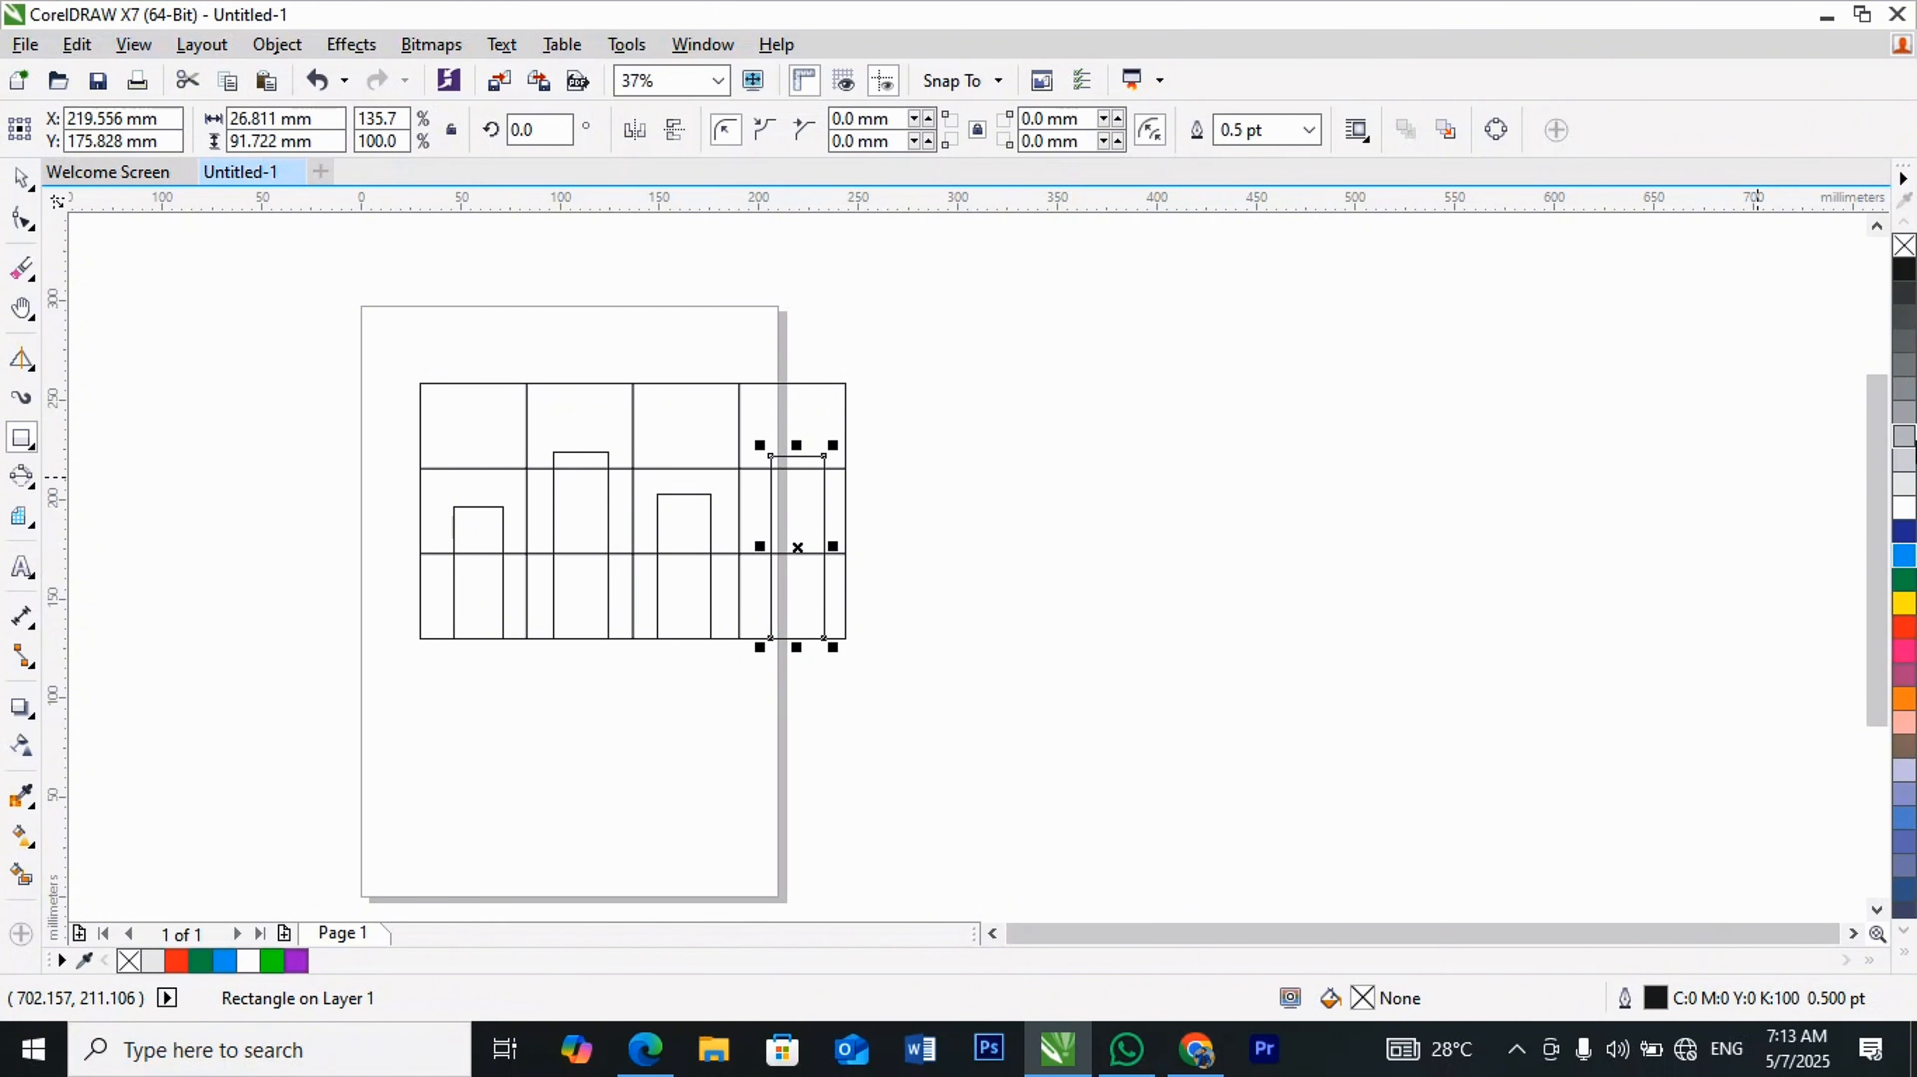
Step: Fill the four chart bars, from left to right, with orange, red, blue and black
click(1905, 269)
click(682, 566)
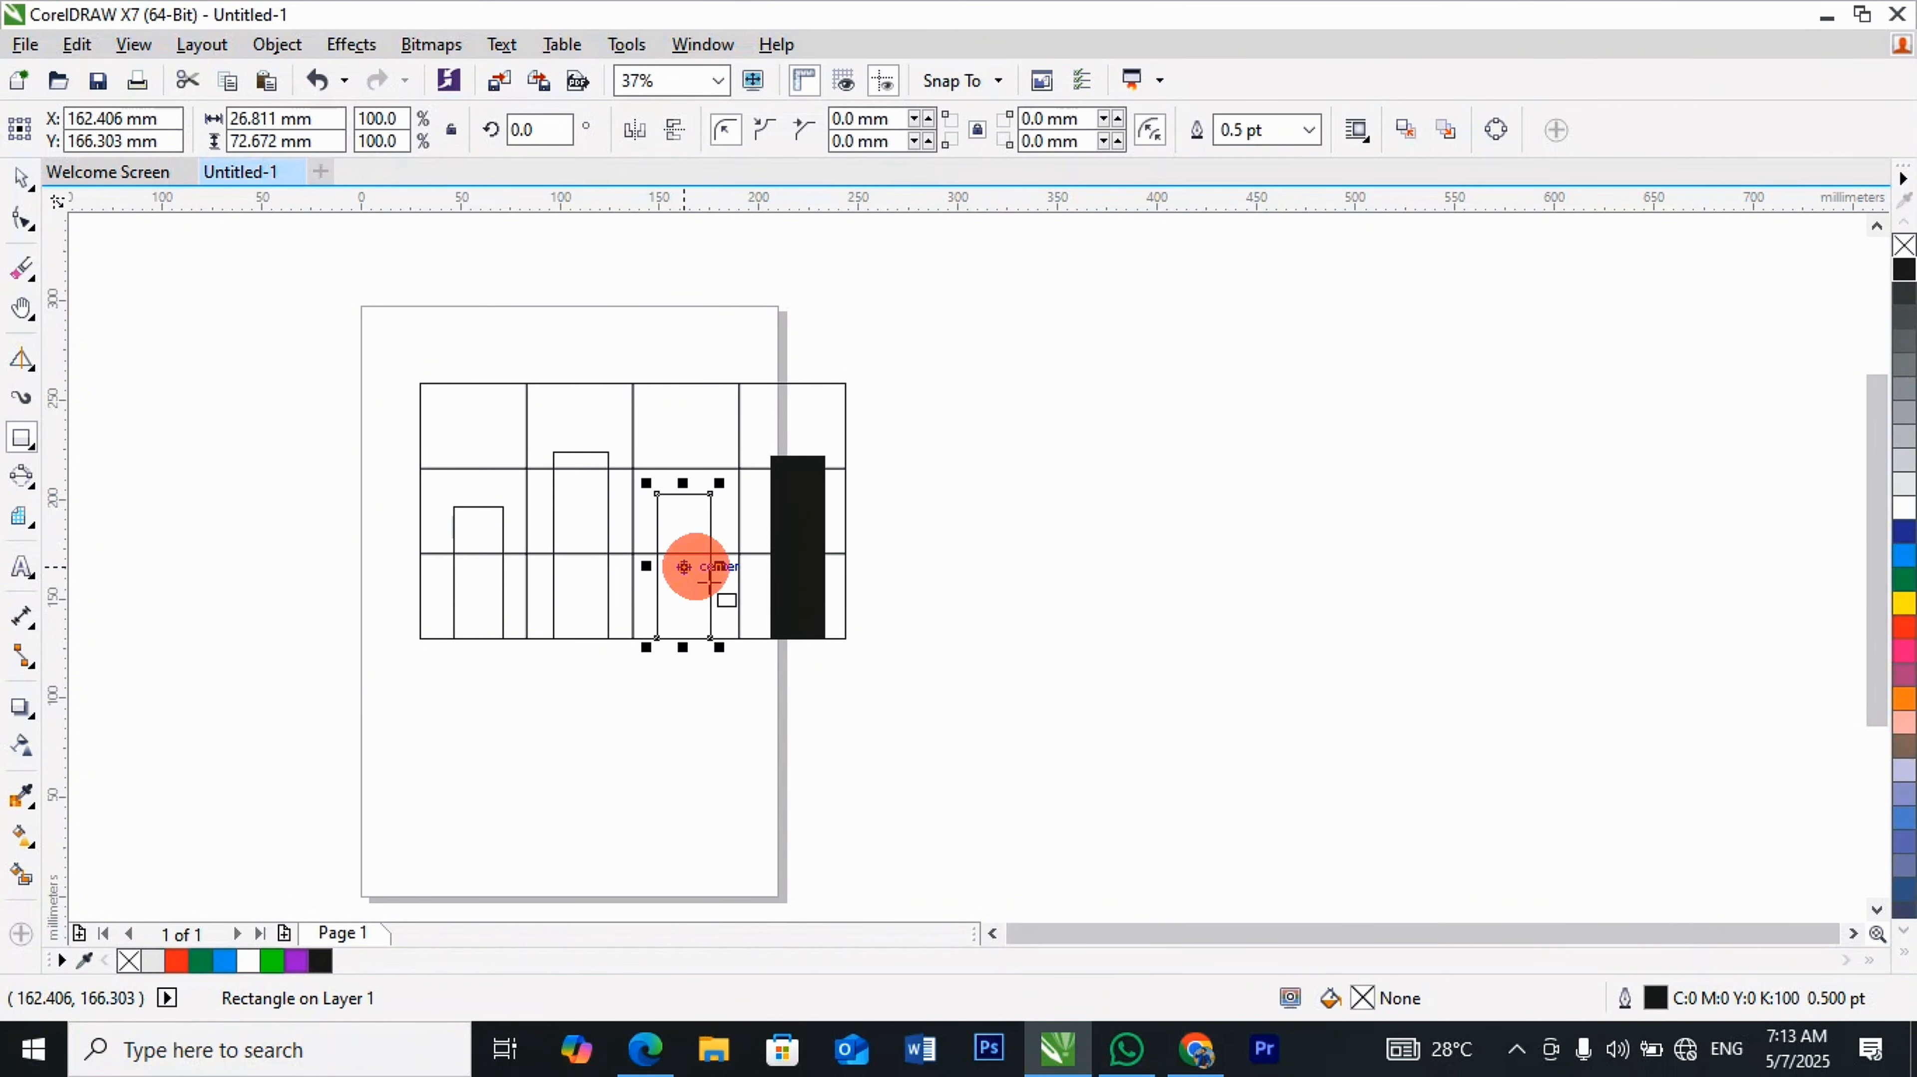
click(1904, 531)
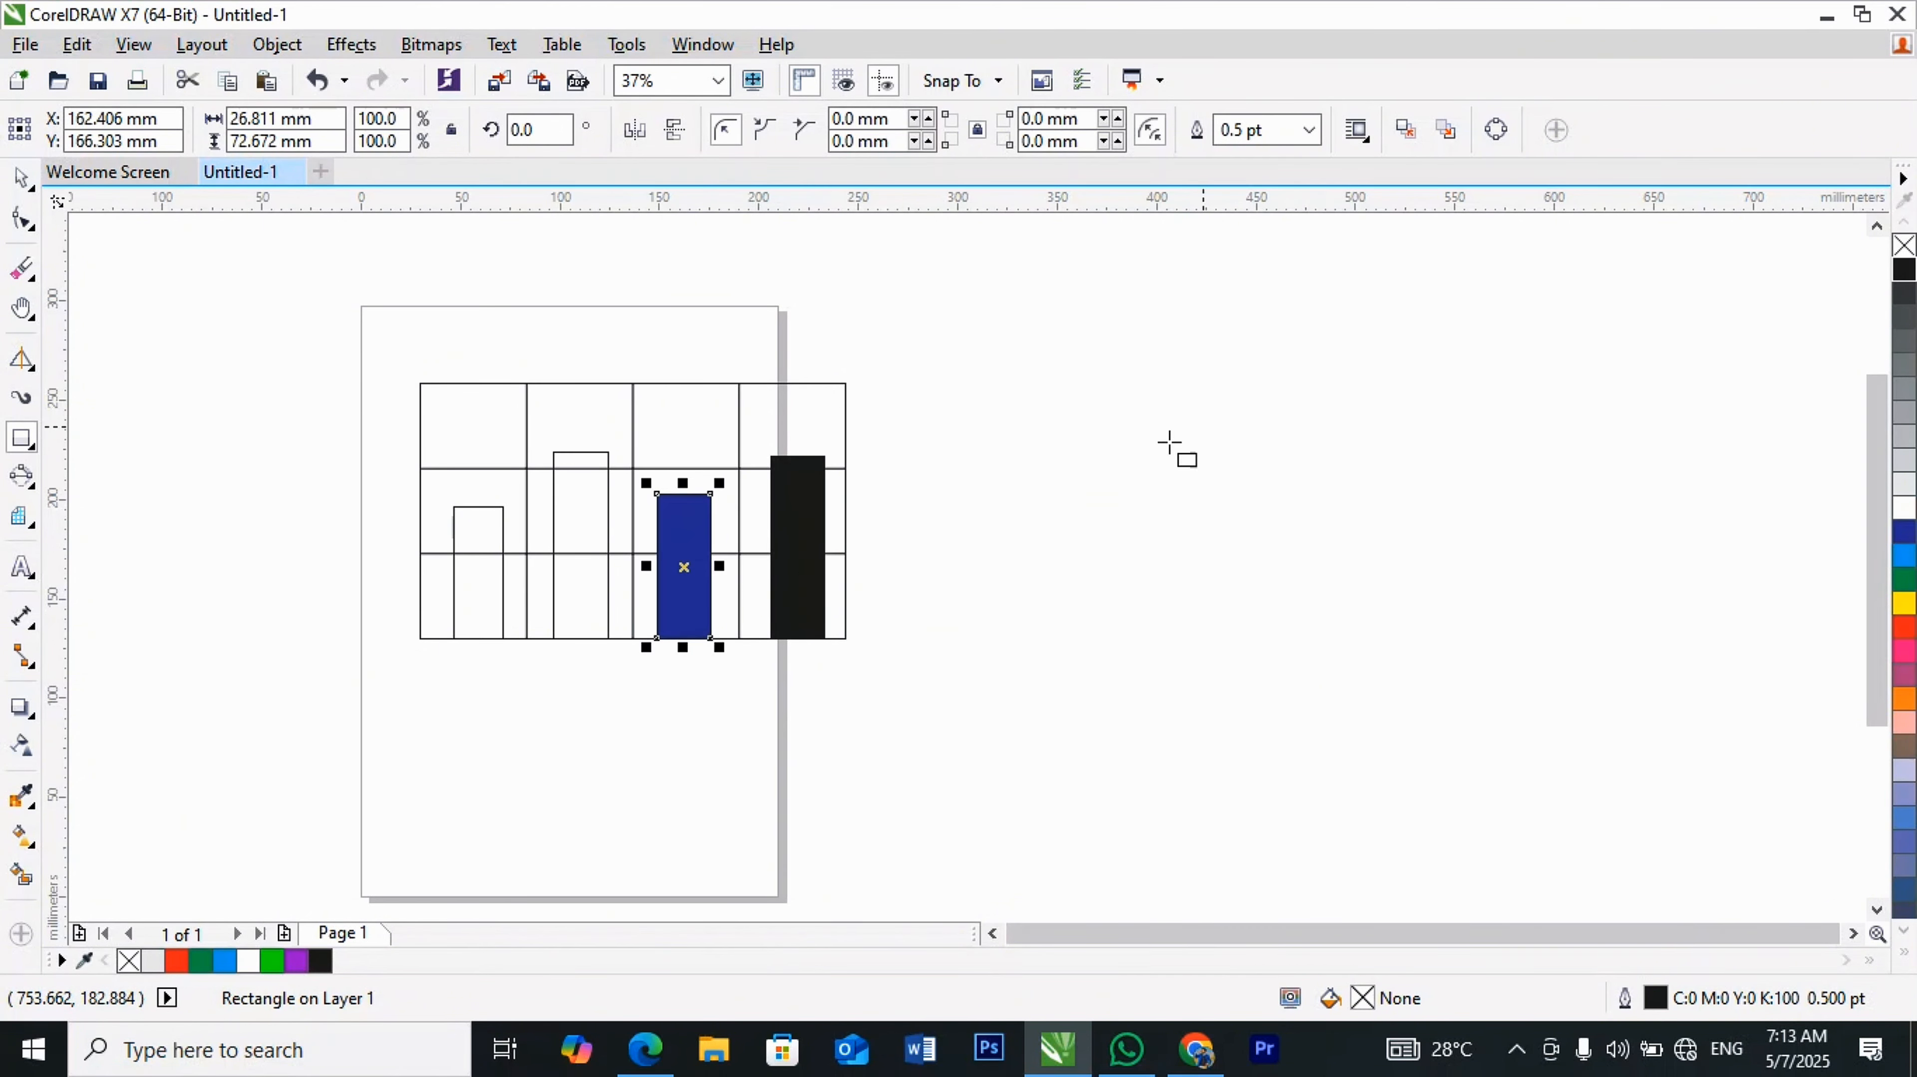
click(606, 539)
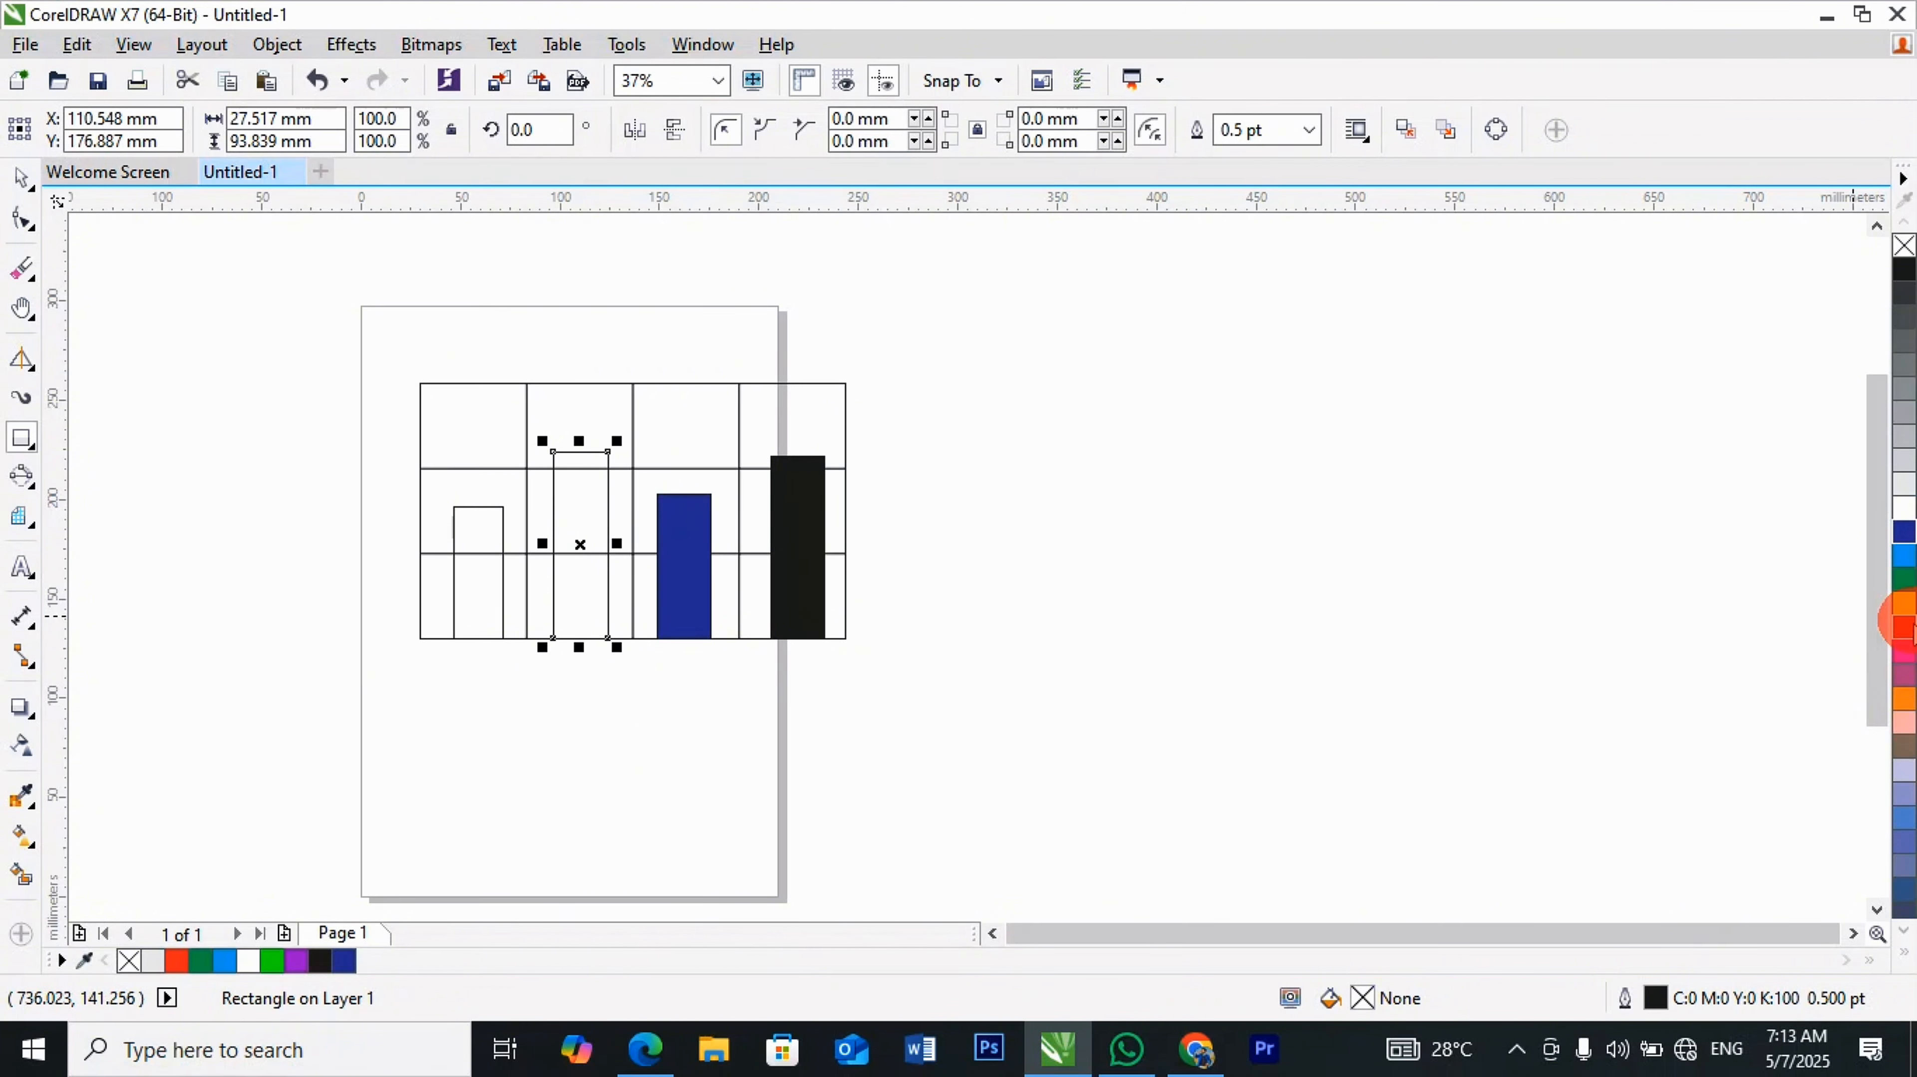
click(1905, 626)
click(502, 573)
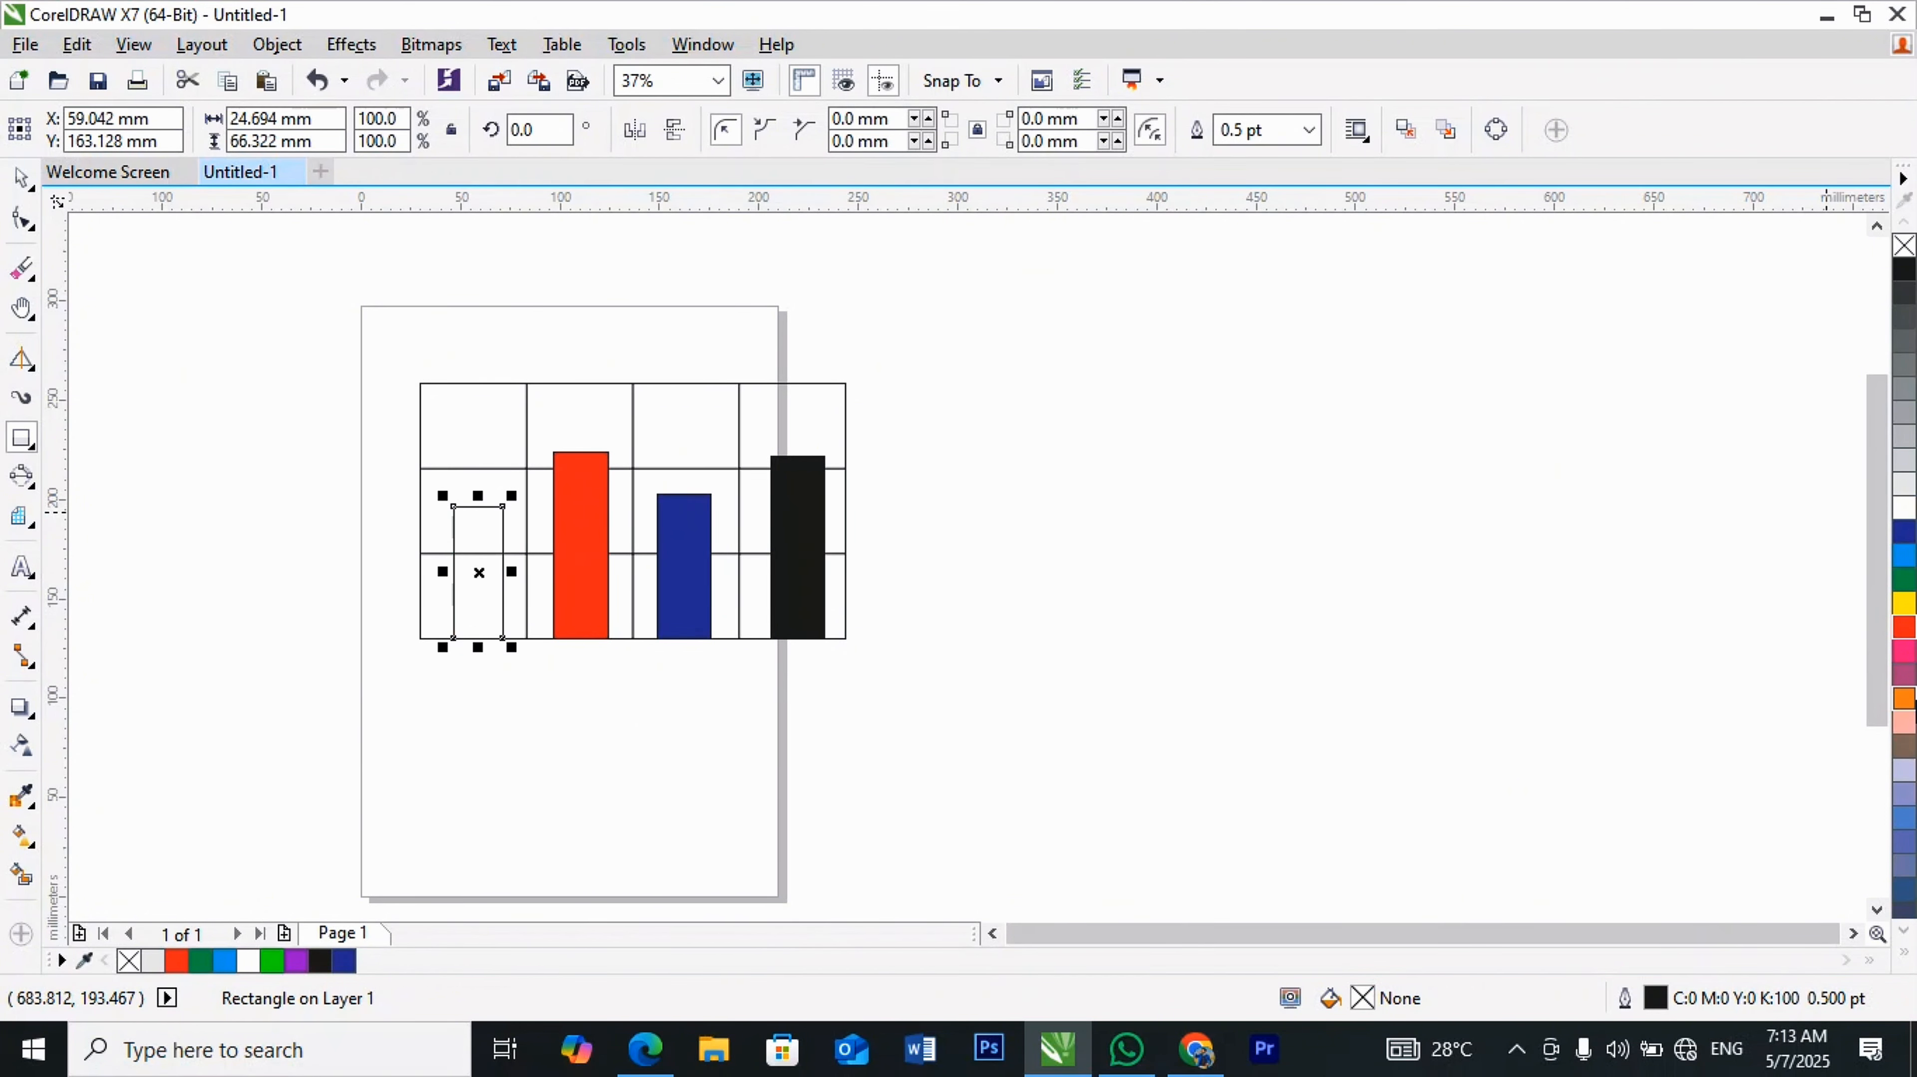
click(1905, 698)
Step: Select the grid and its four coloured bars together and delete them
click(21, 178)
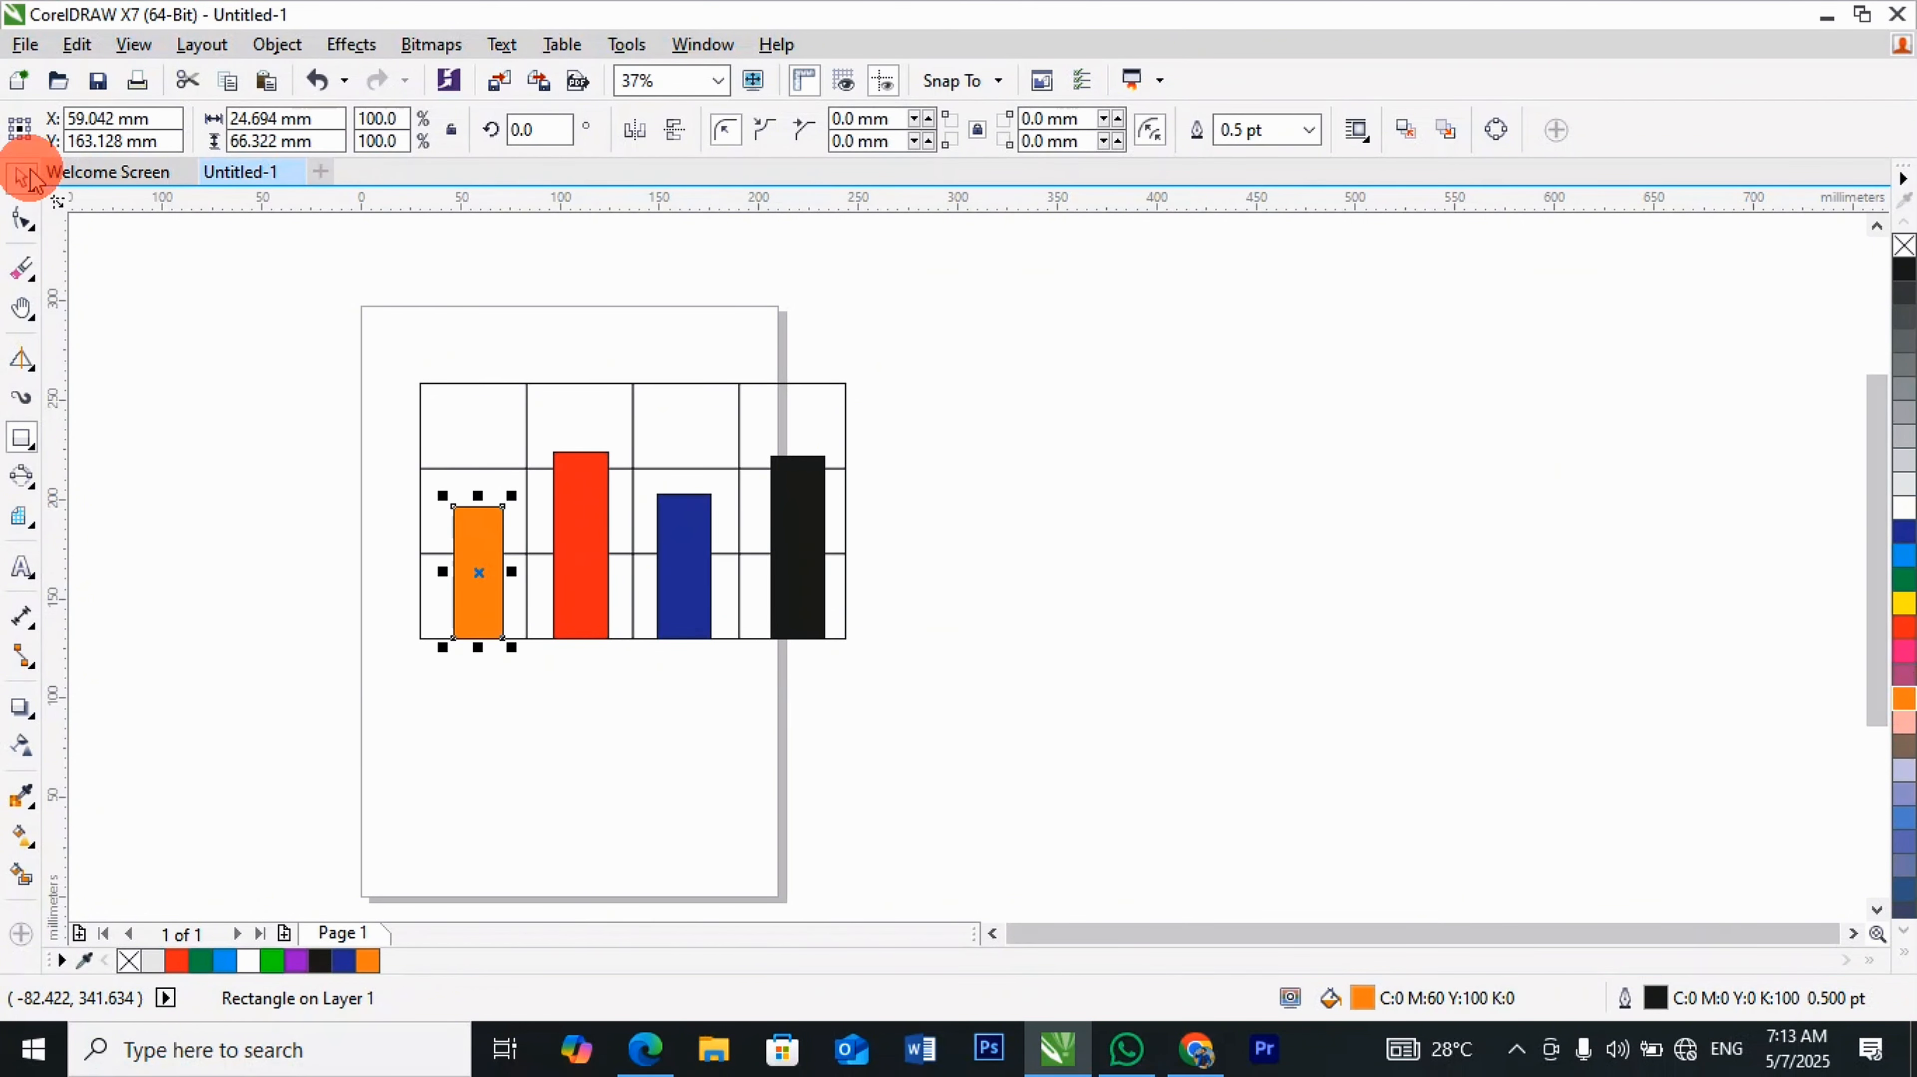
click(377, 417)
drag(183, 271, 1010, 735)
key(Delete)
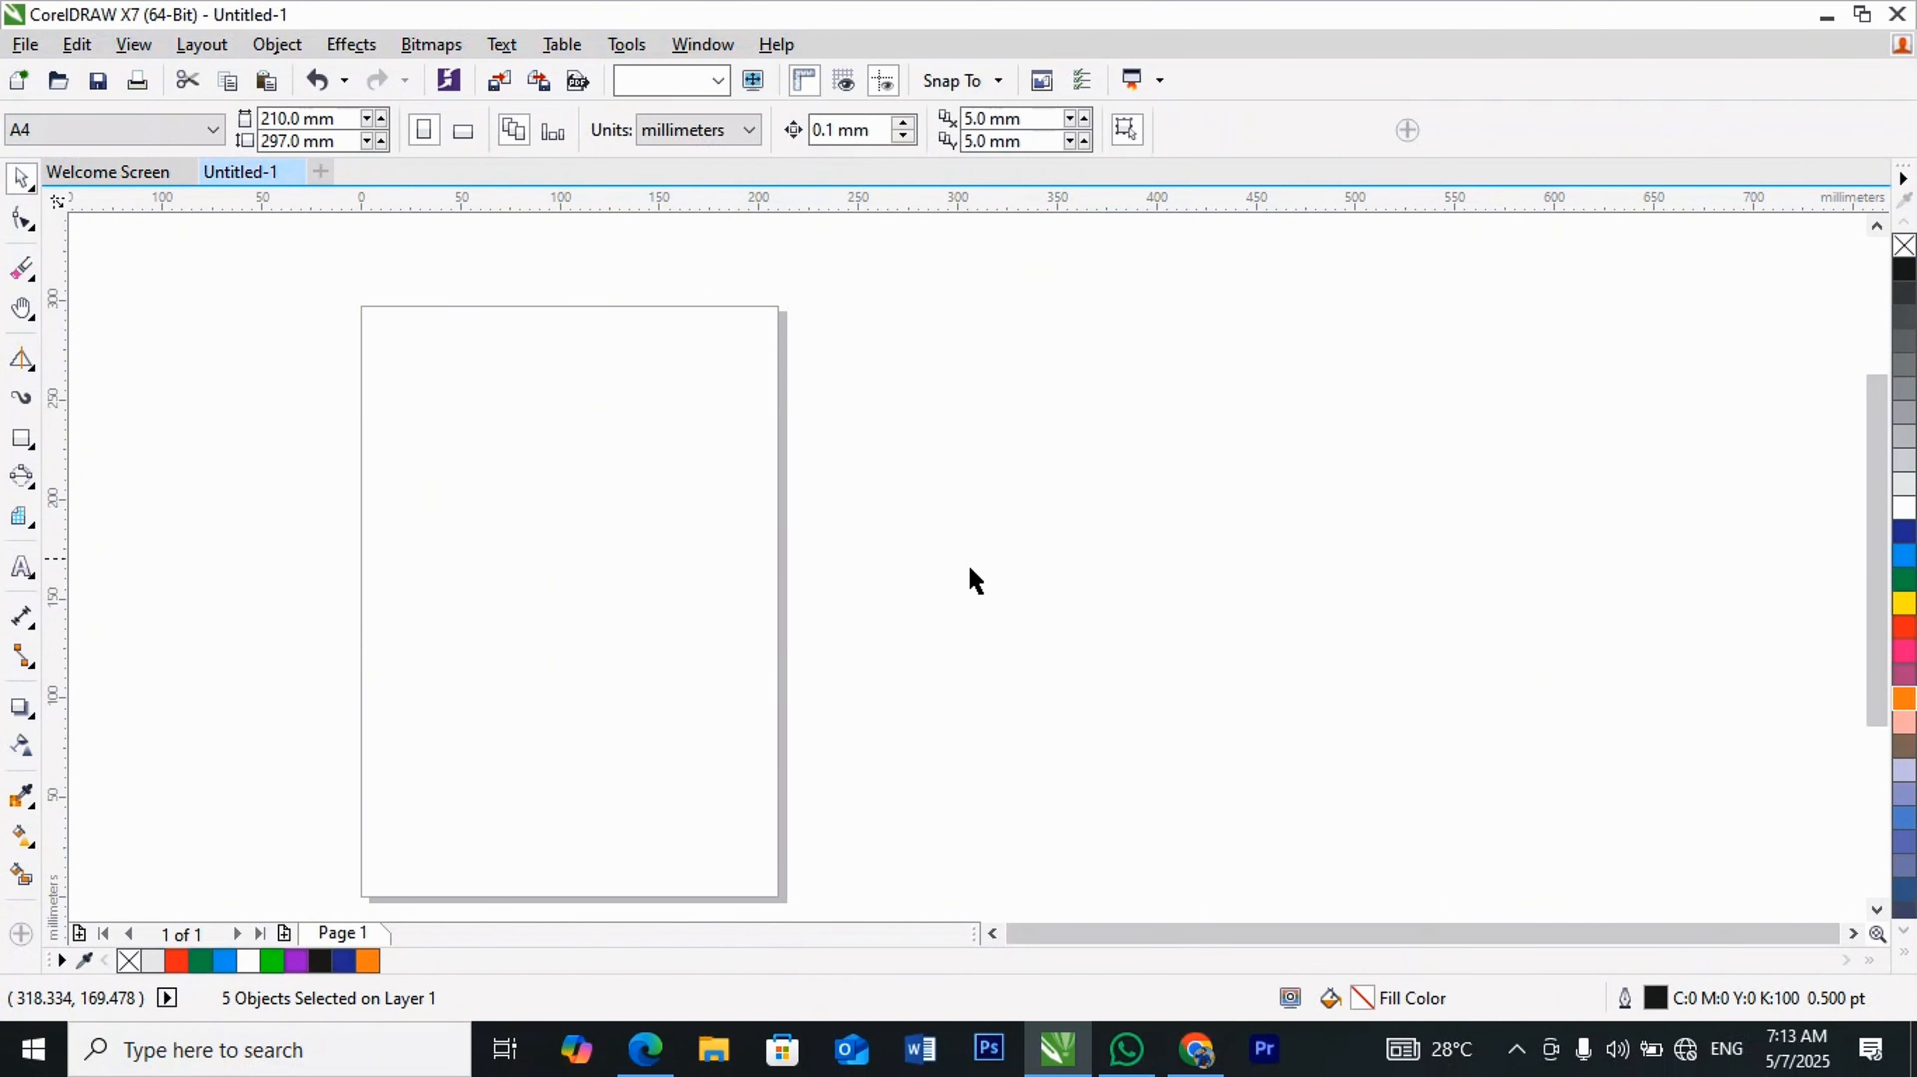
Step: Draw a spiral with four revolutions, about 144 by 123 mm, in the upper half of the page and delete it
click(28, 527)
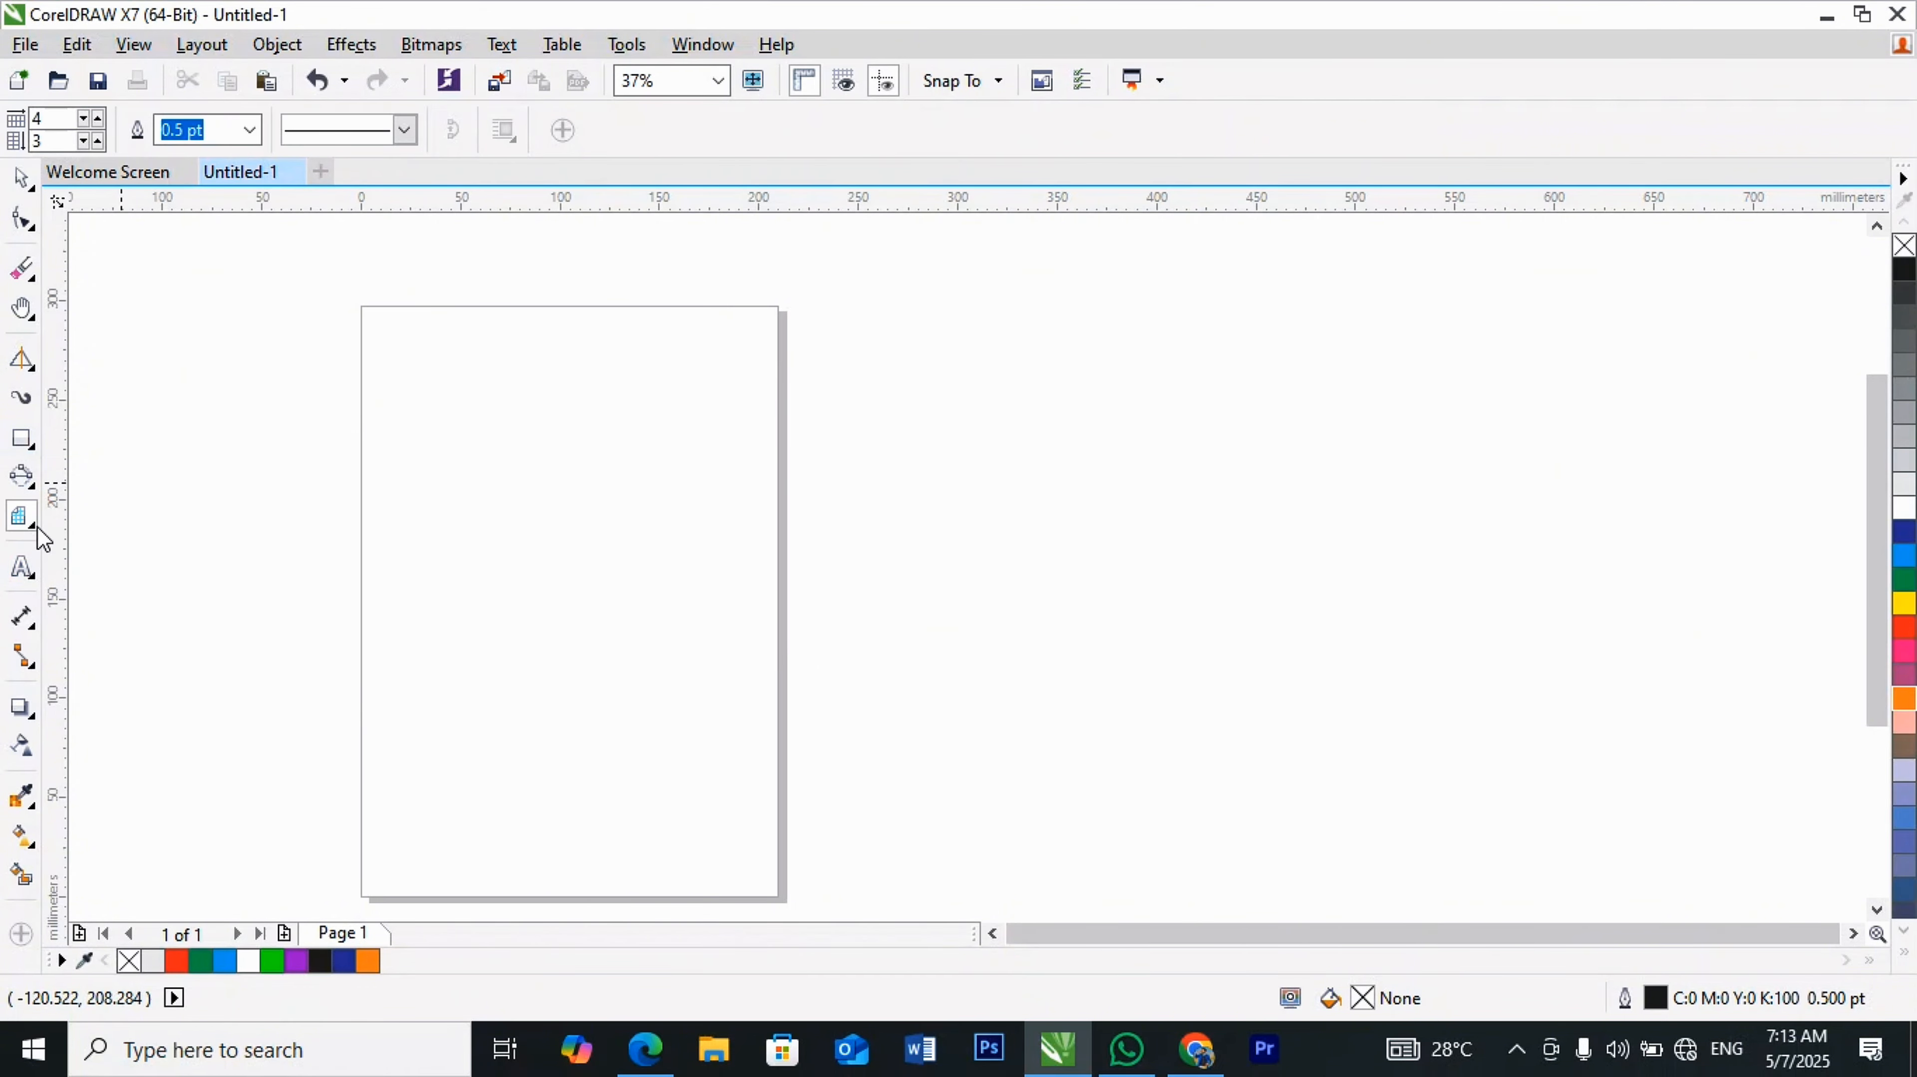
key(a)
click(440, 381)
drag(440, 381, 730, 629)
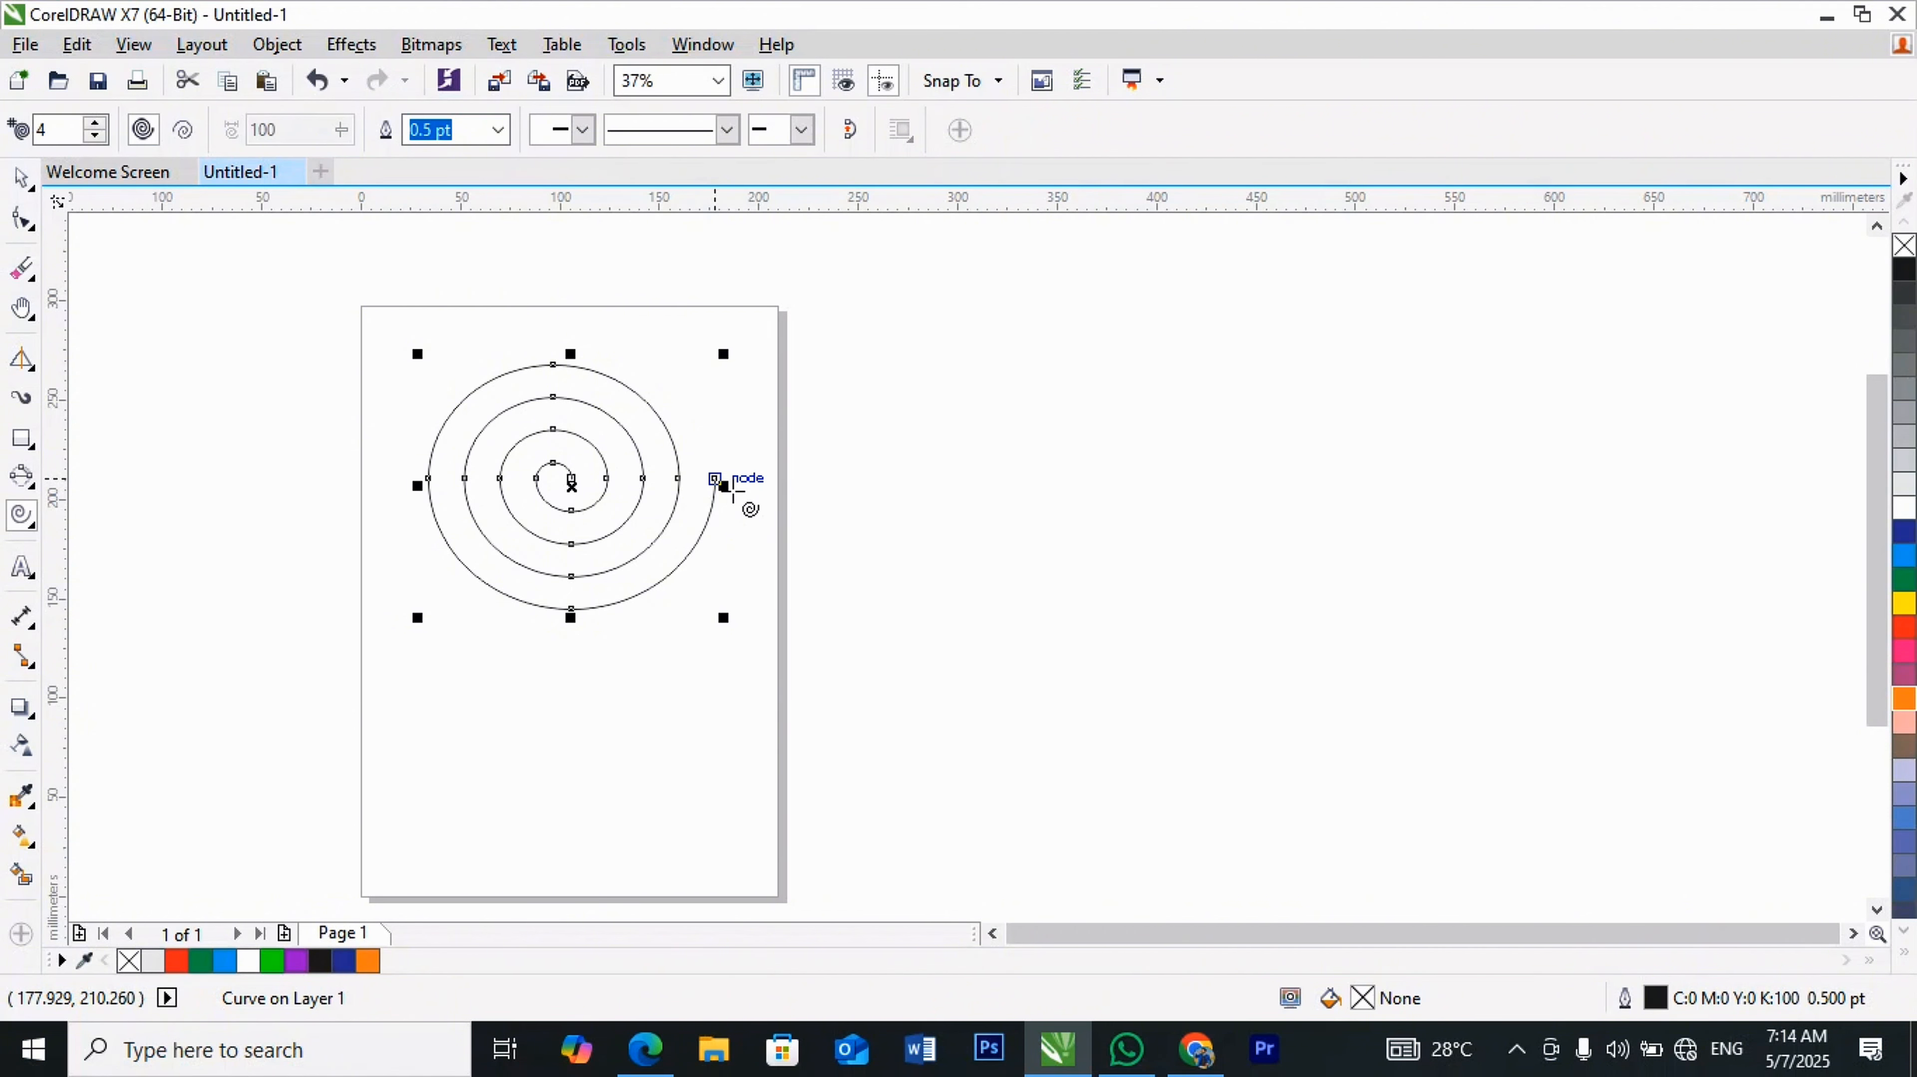
click(21, 179)
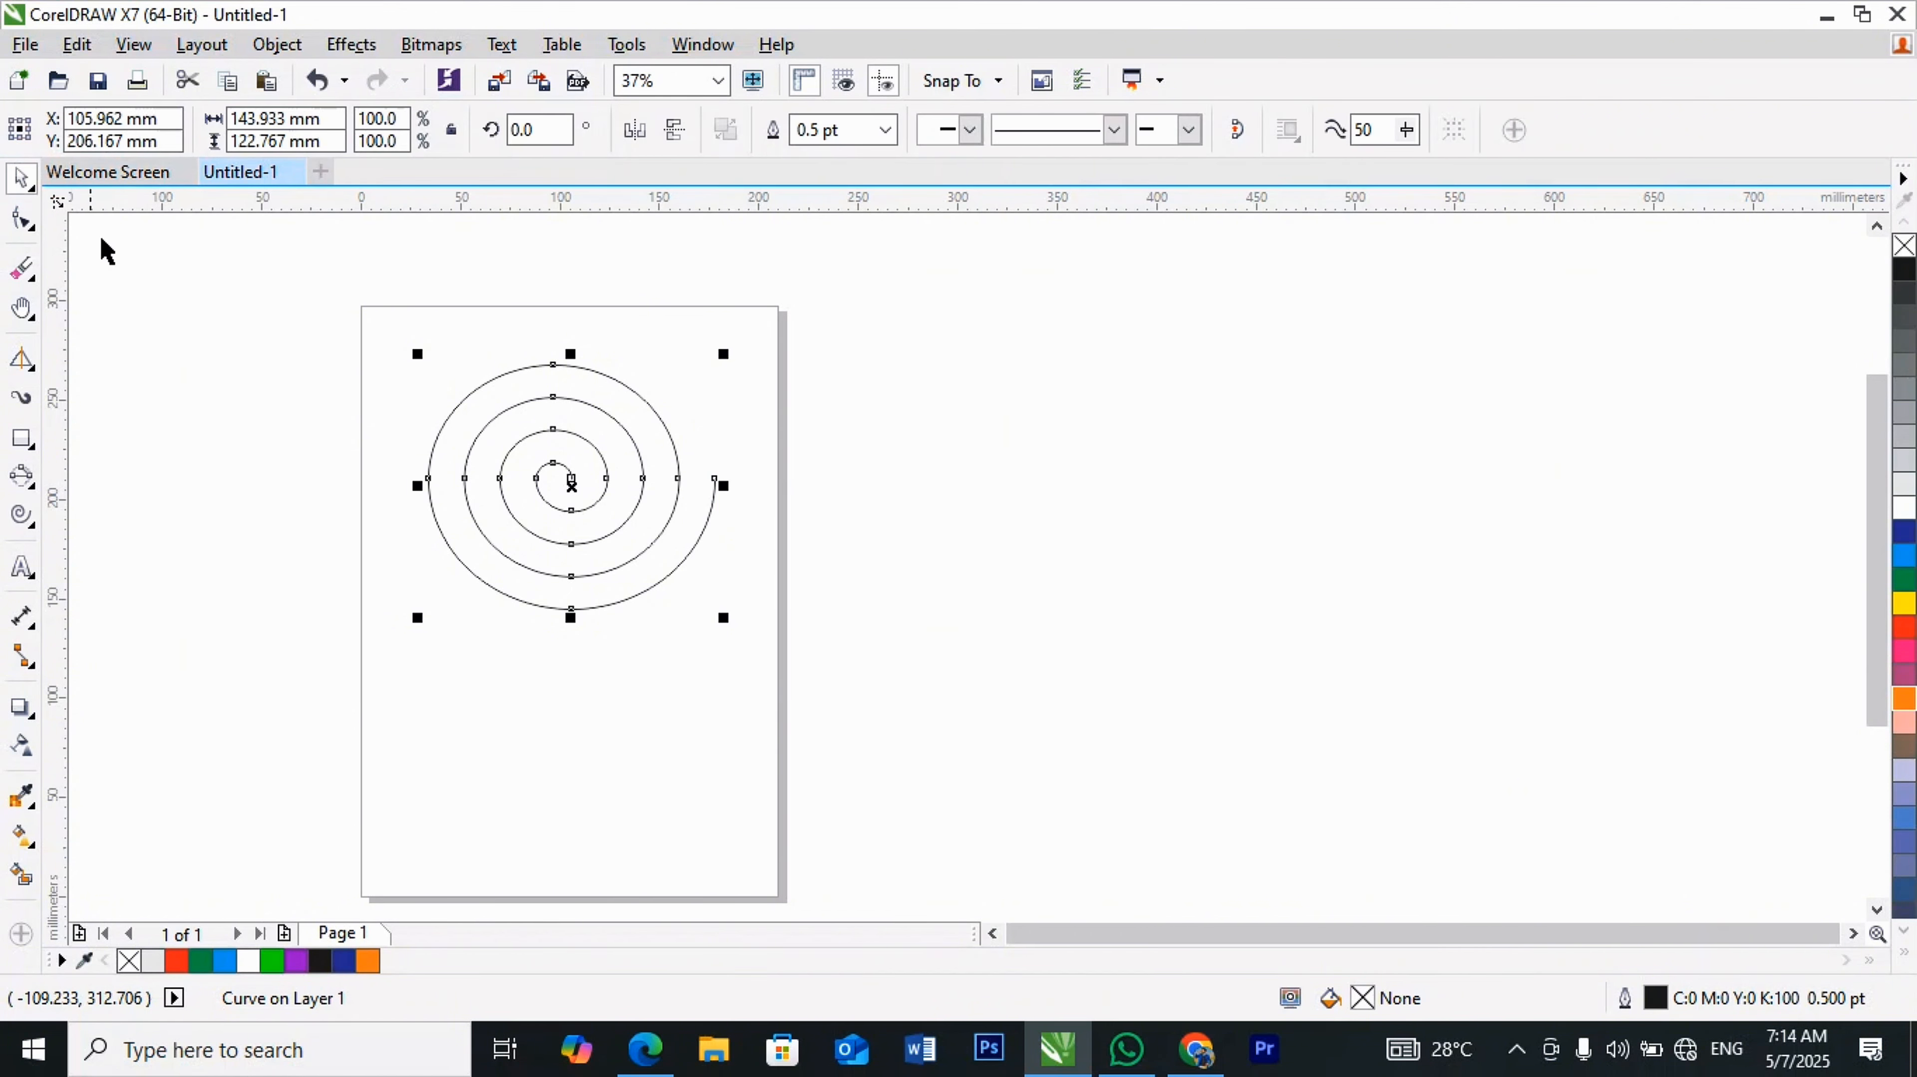
key(Delete)
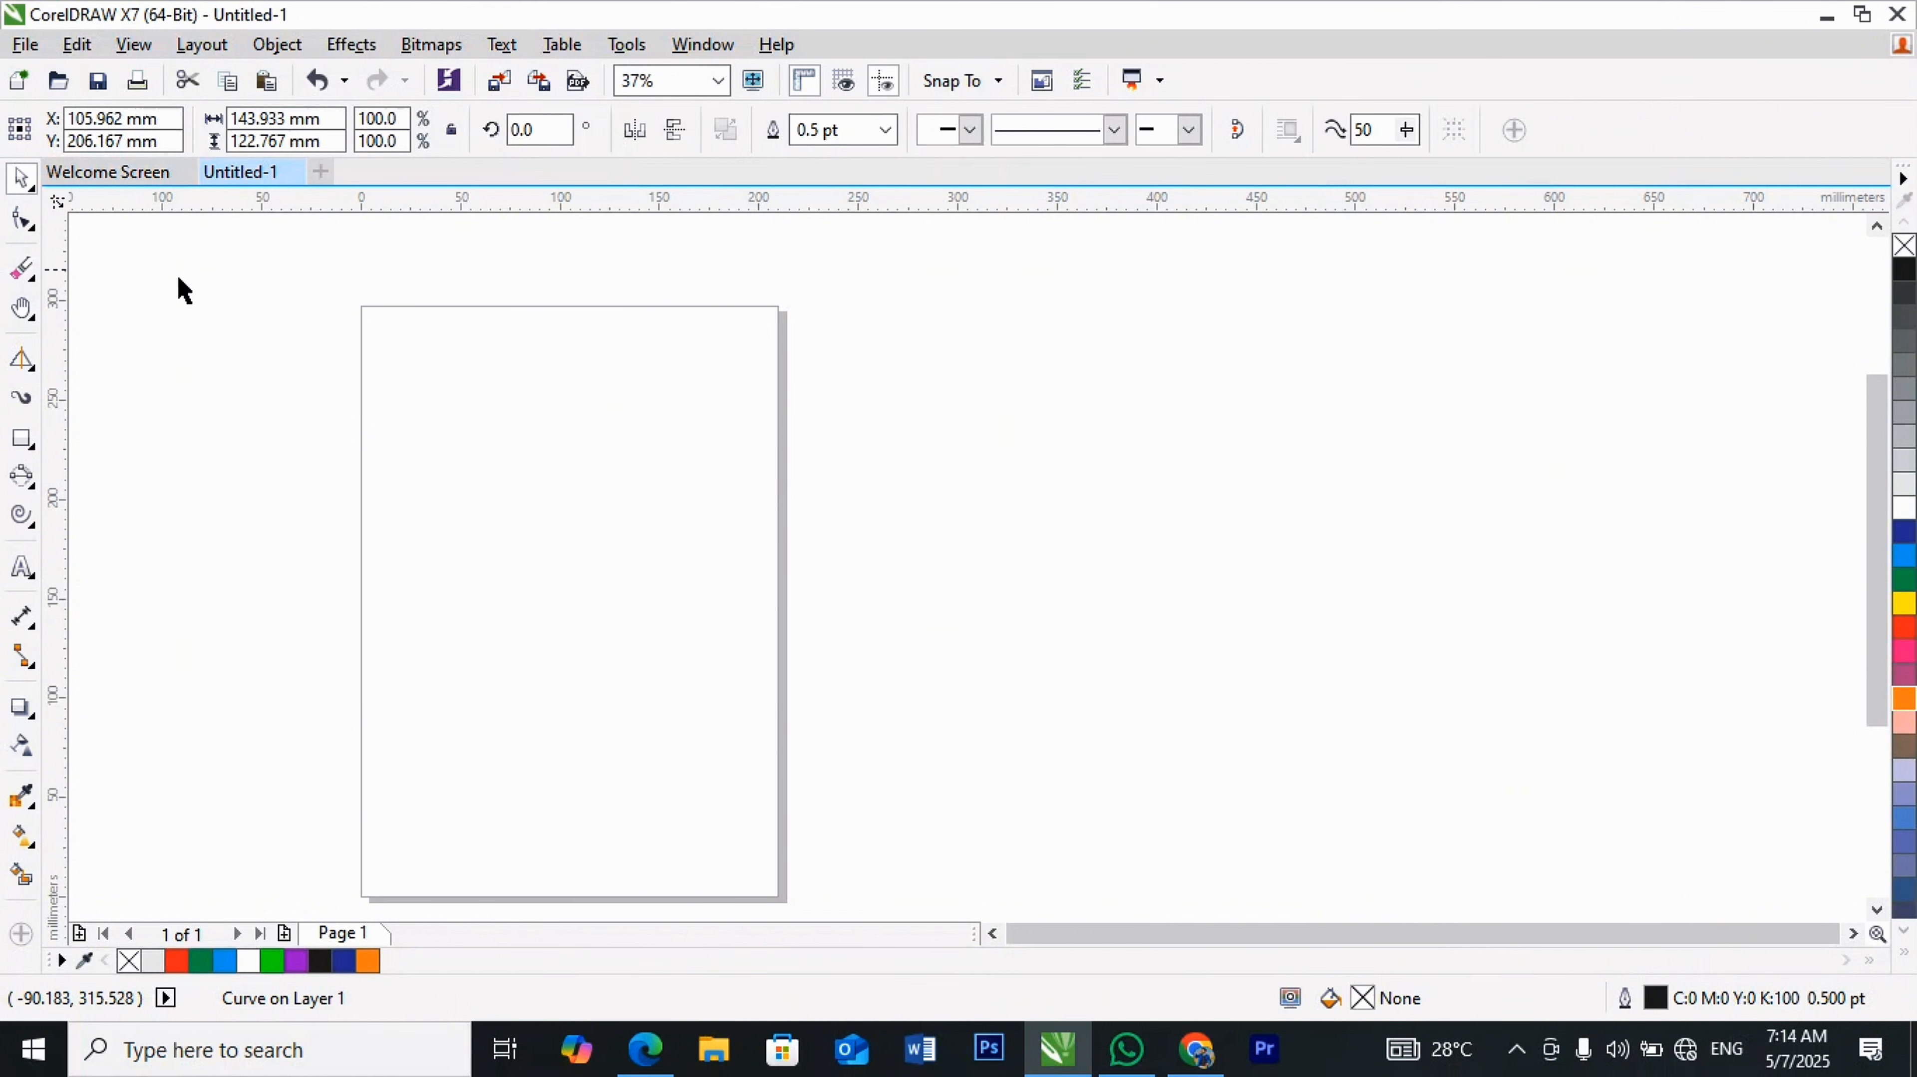
Step: Draw a basic-shape parallelogram about 107 by 102 mm on the upper page and increase its slant with its shape handle
click(38, 538)
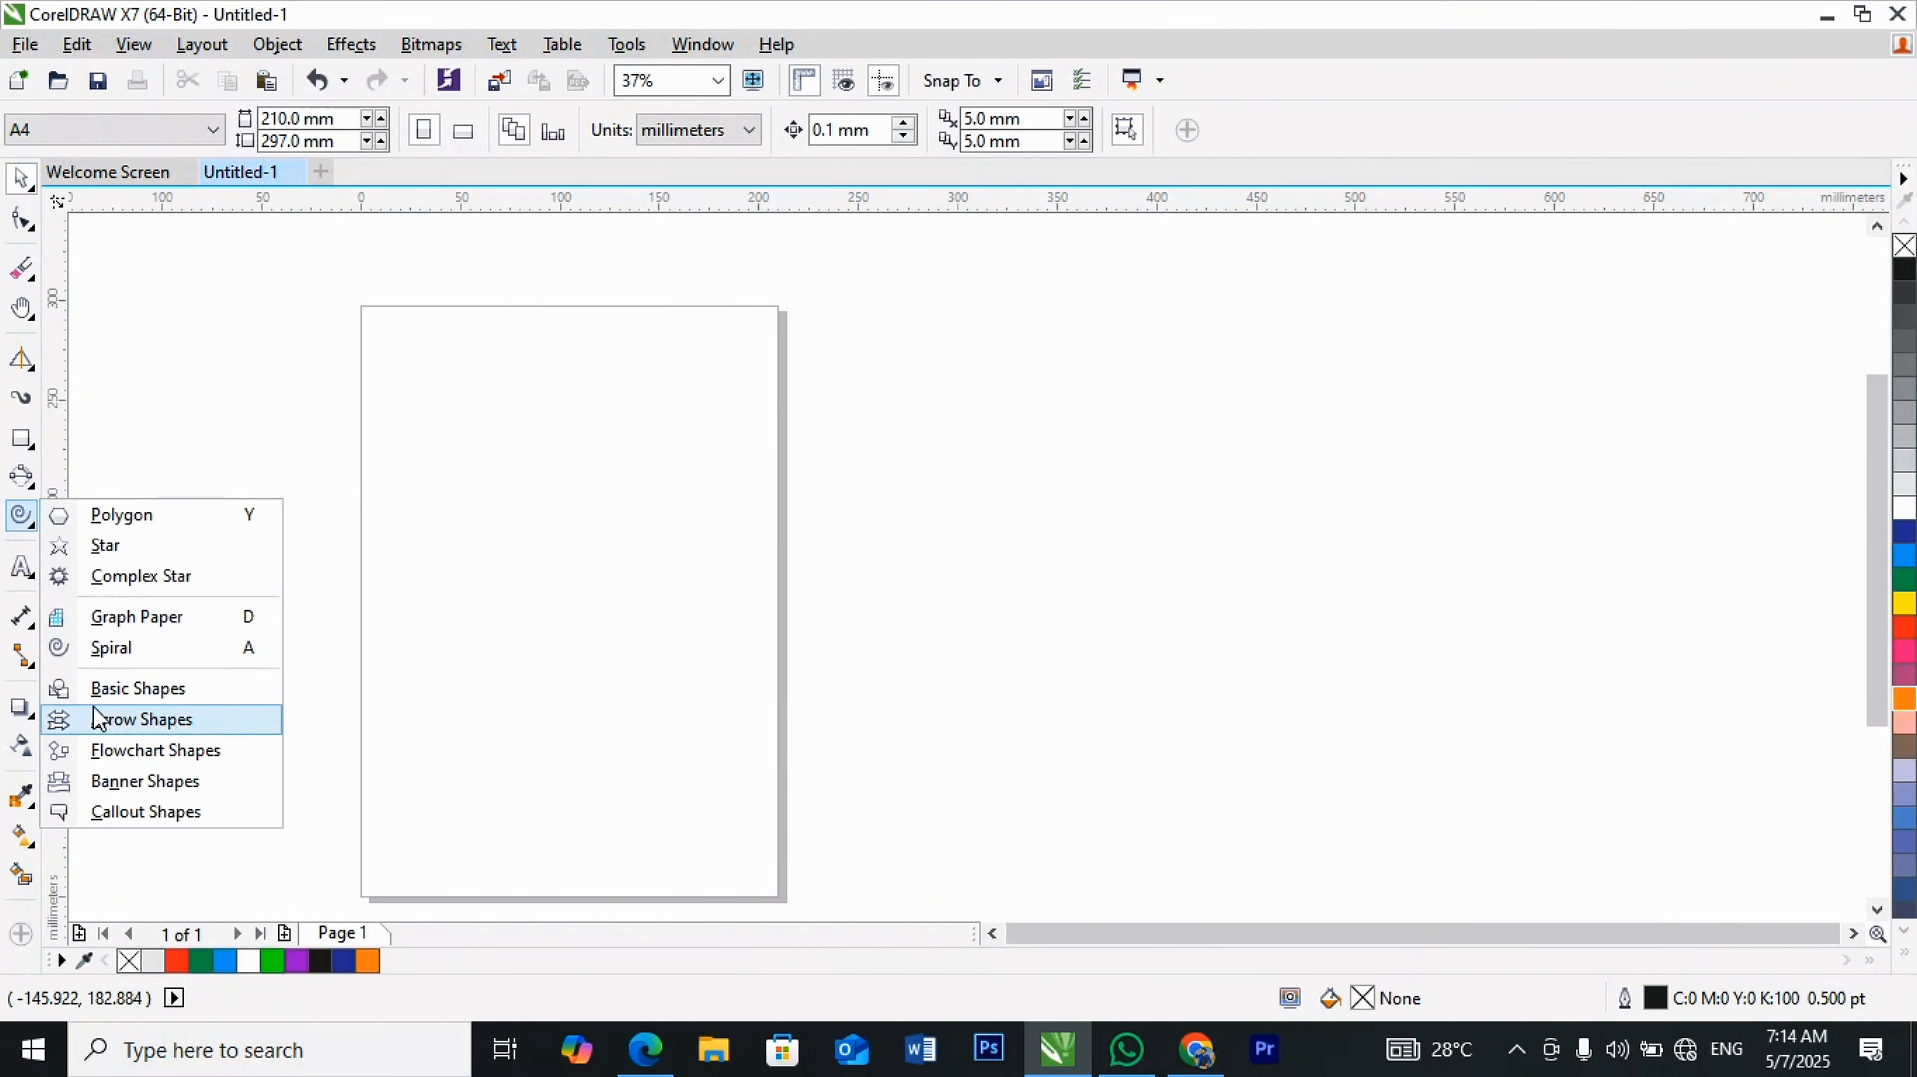
click(92, 688)
drag(452, 358, 685, 581)
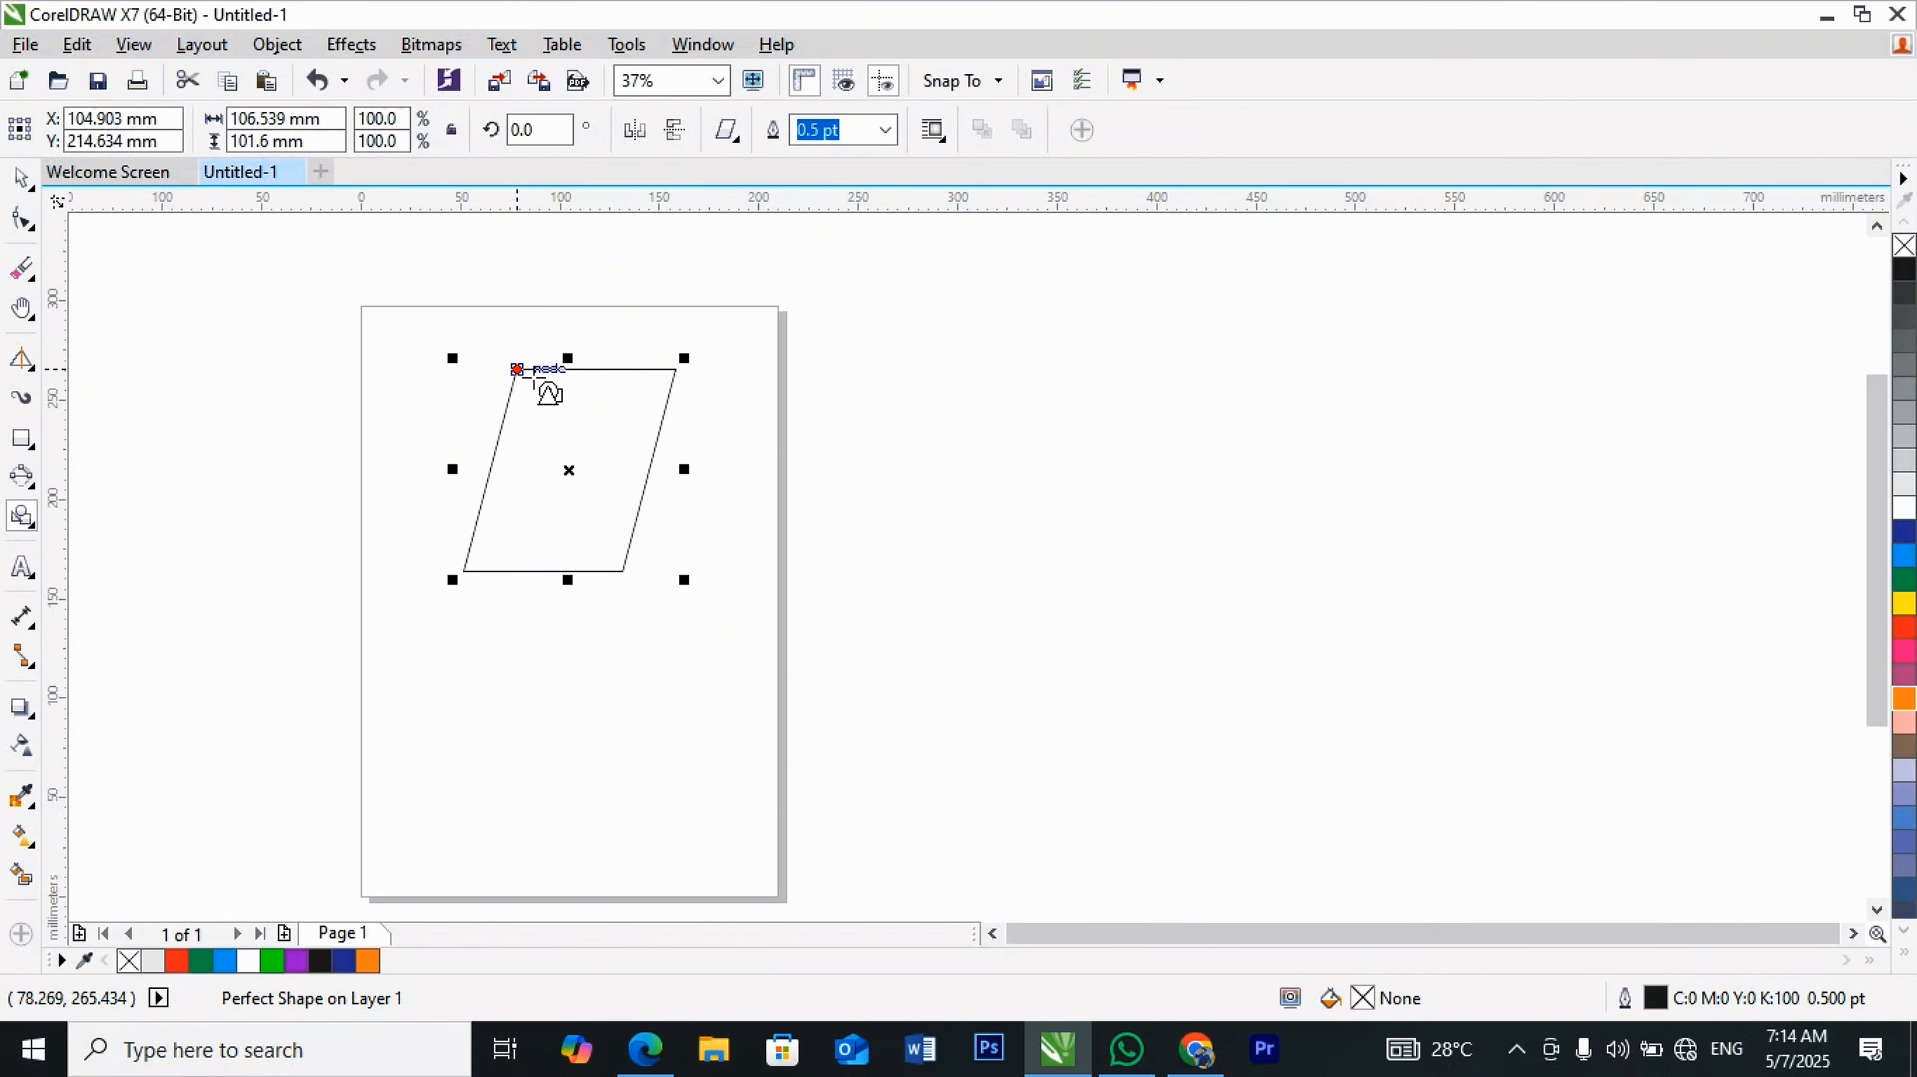
drag(516, 372, 589, 329)
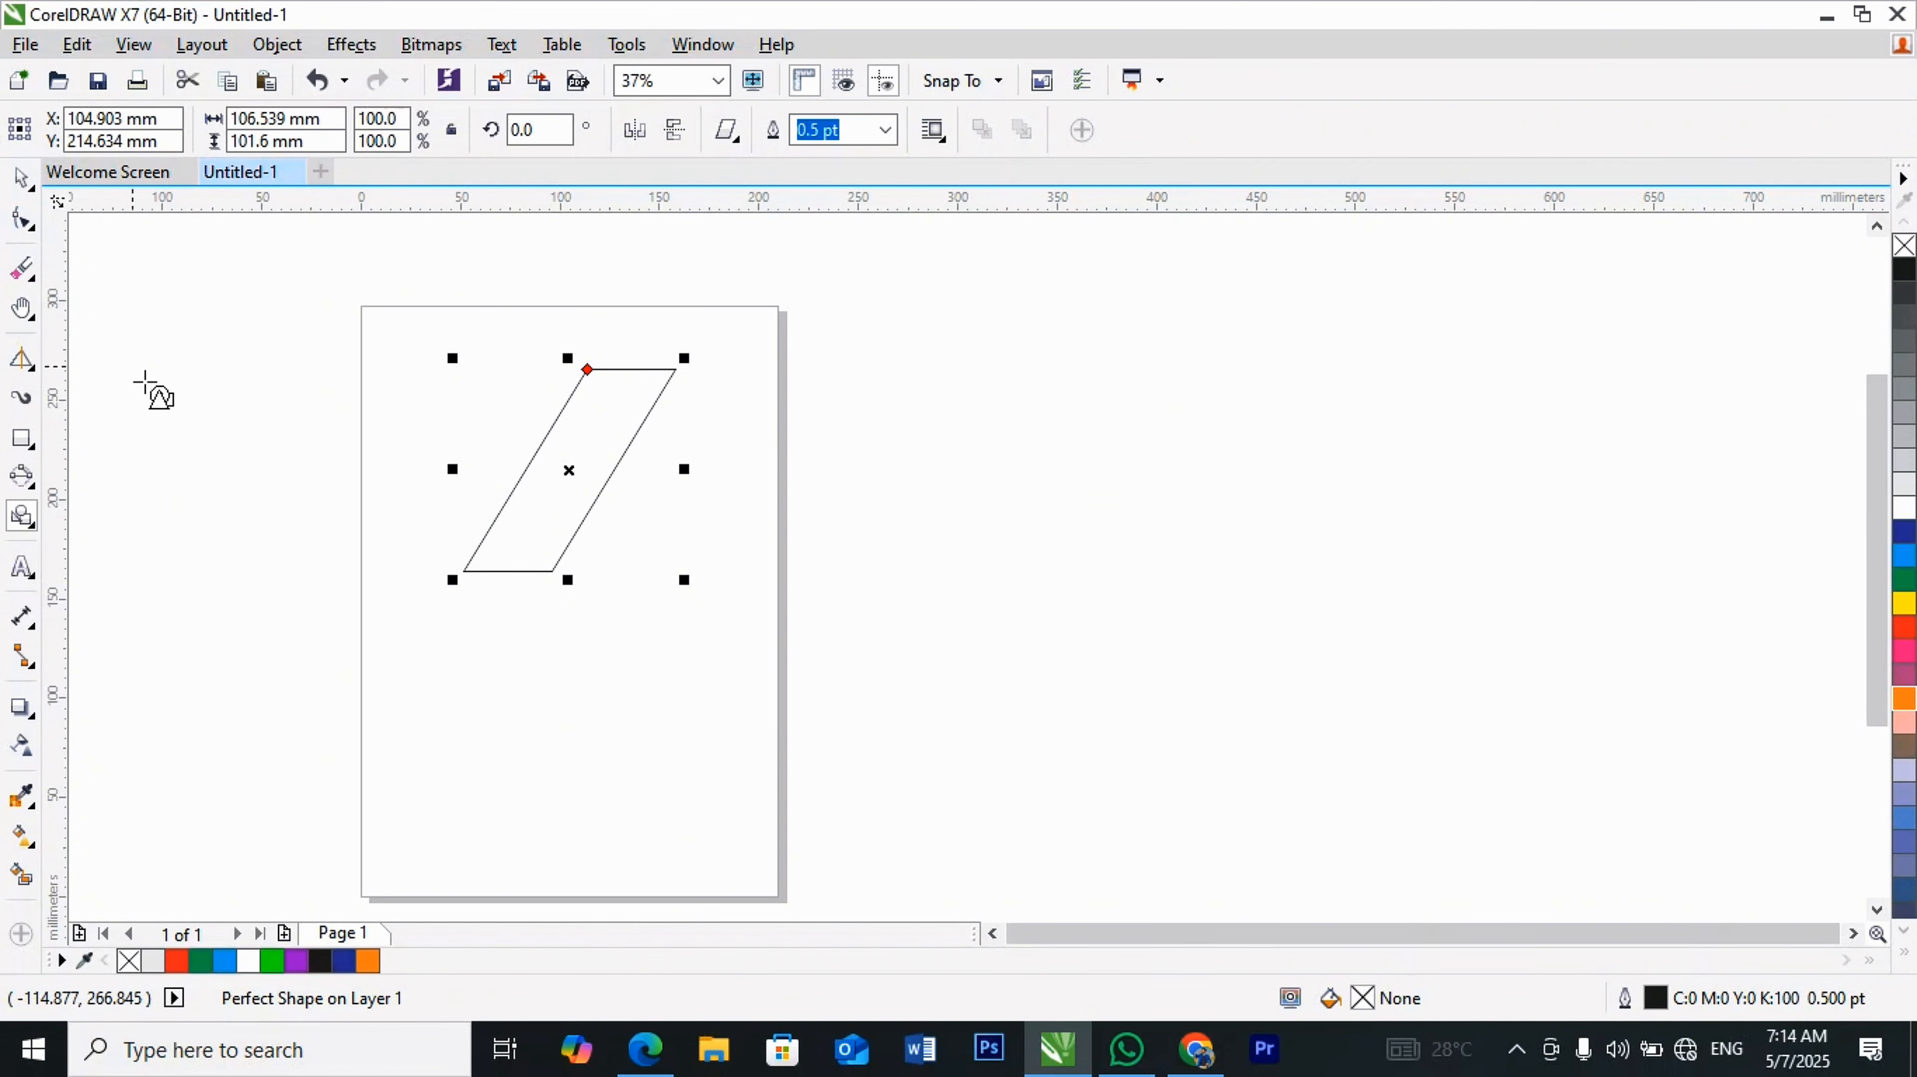
Step: Draw two arrow shapes beside the page, the lower about 130 by 99 mm, and thicken the lower arrow's shaft to the head's full height
click(33, 529)
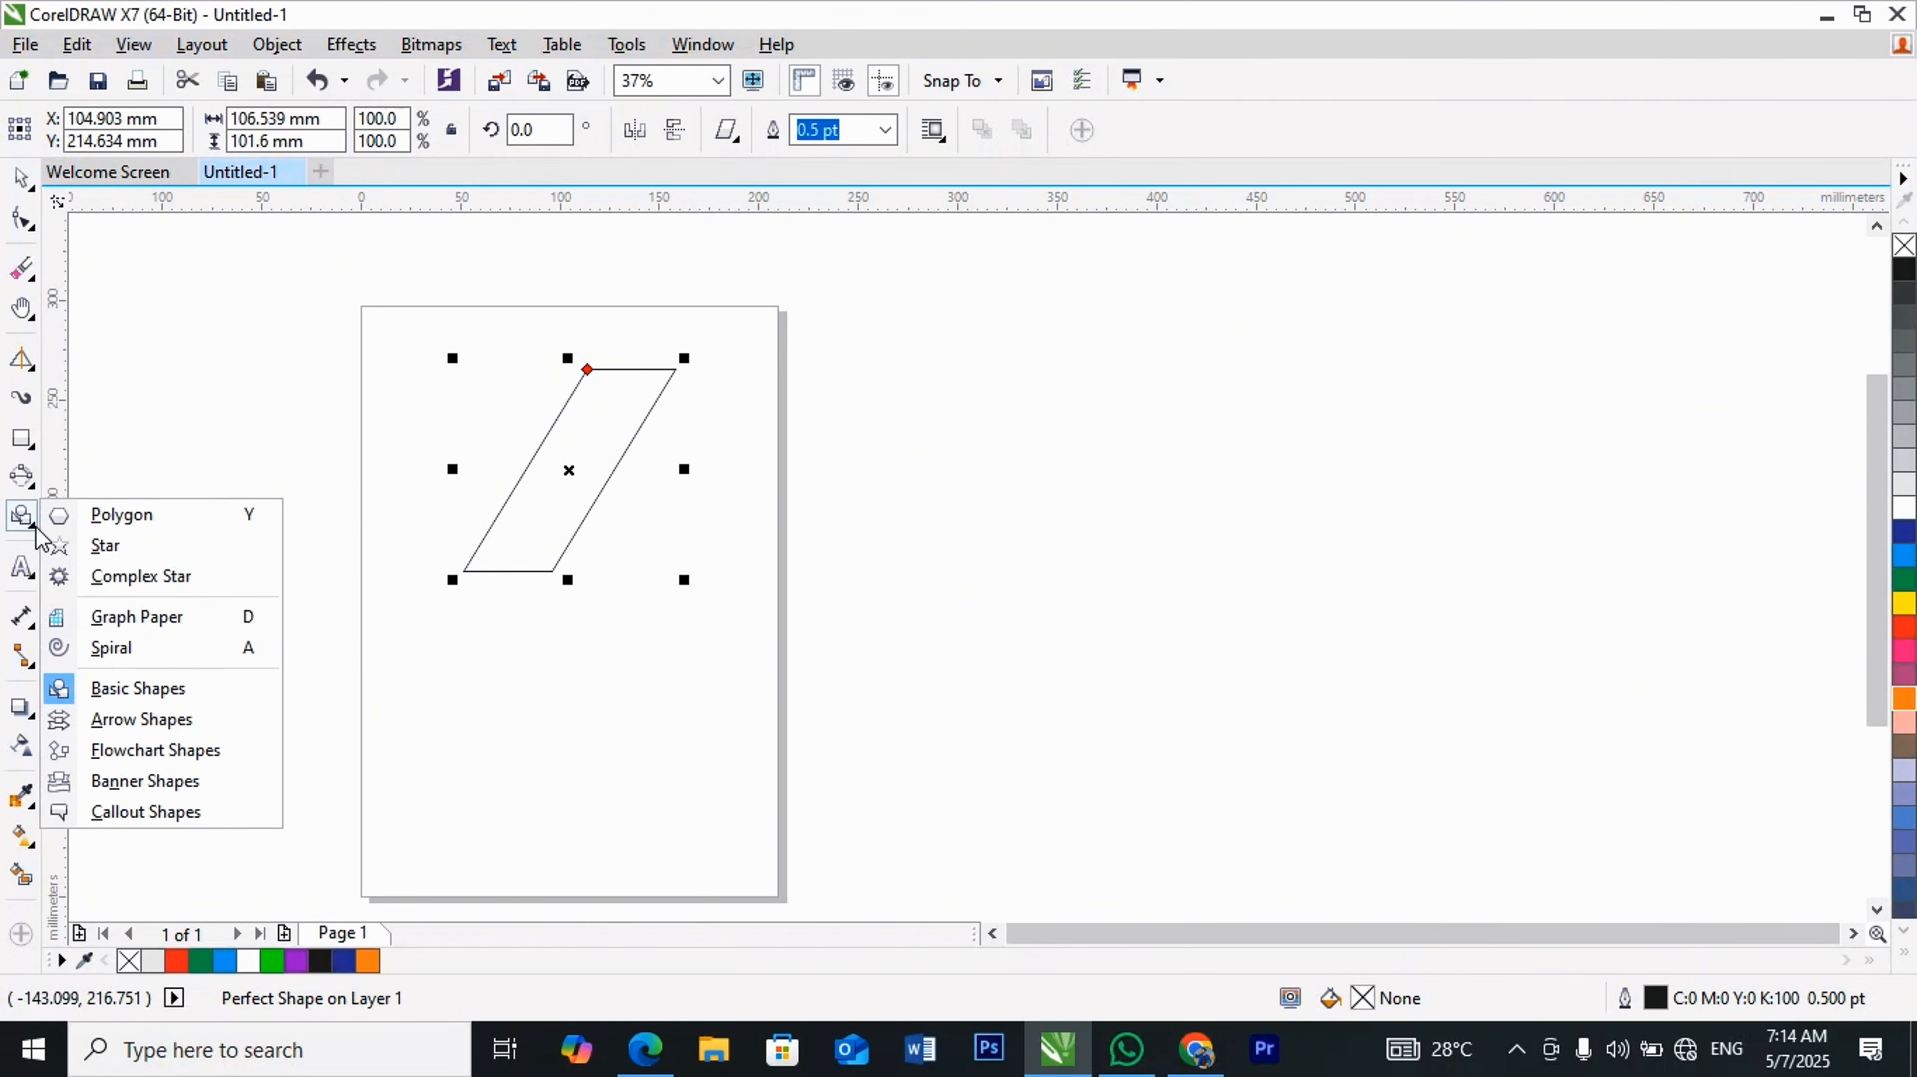
click(143, 720)
drag(981, 370, 1225, 509)
drag(954, 633, 1229, 853)
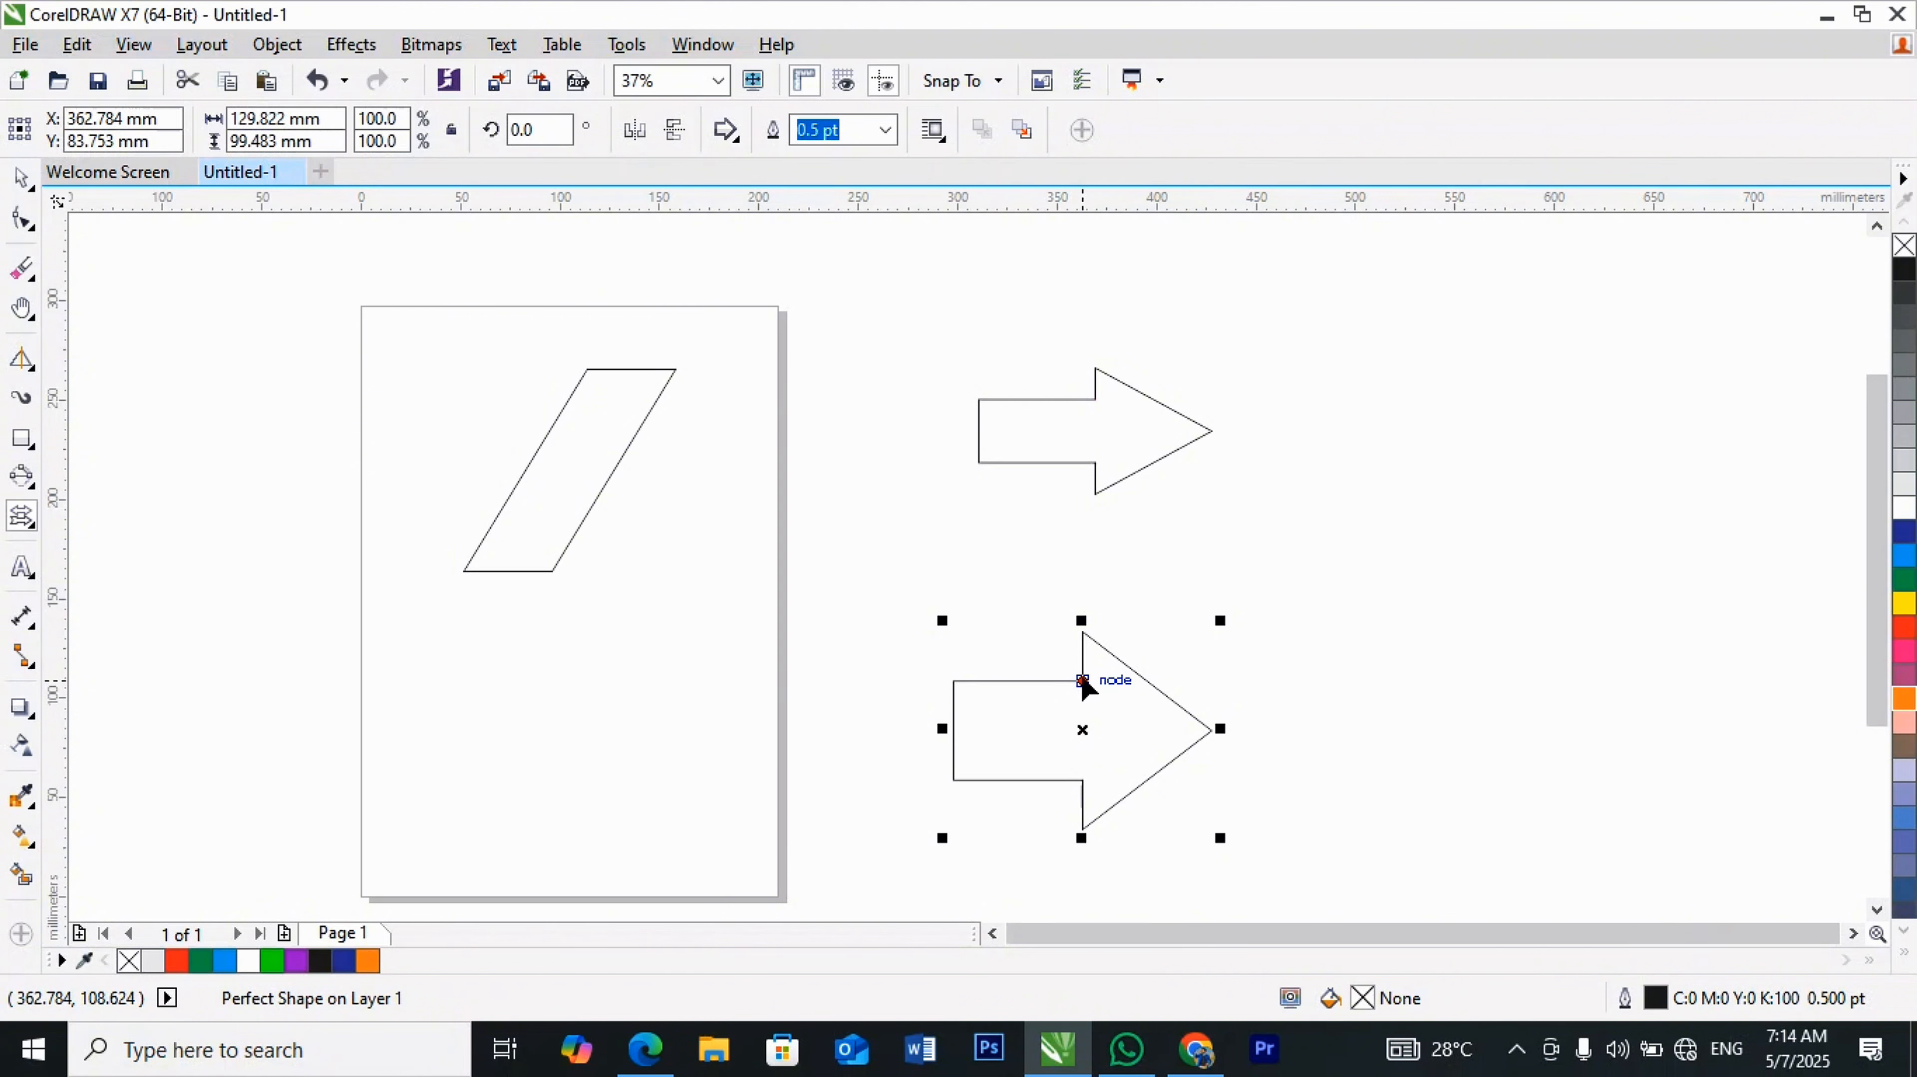
drag(1082, 682, 1060, 635)
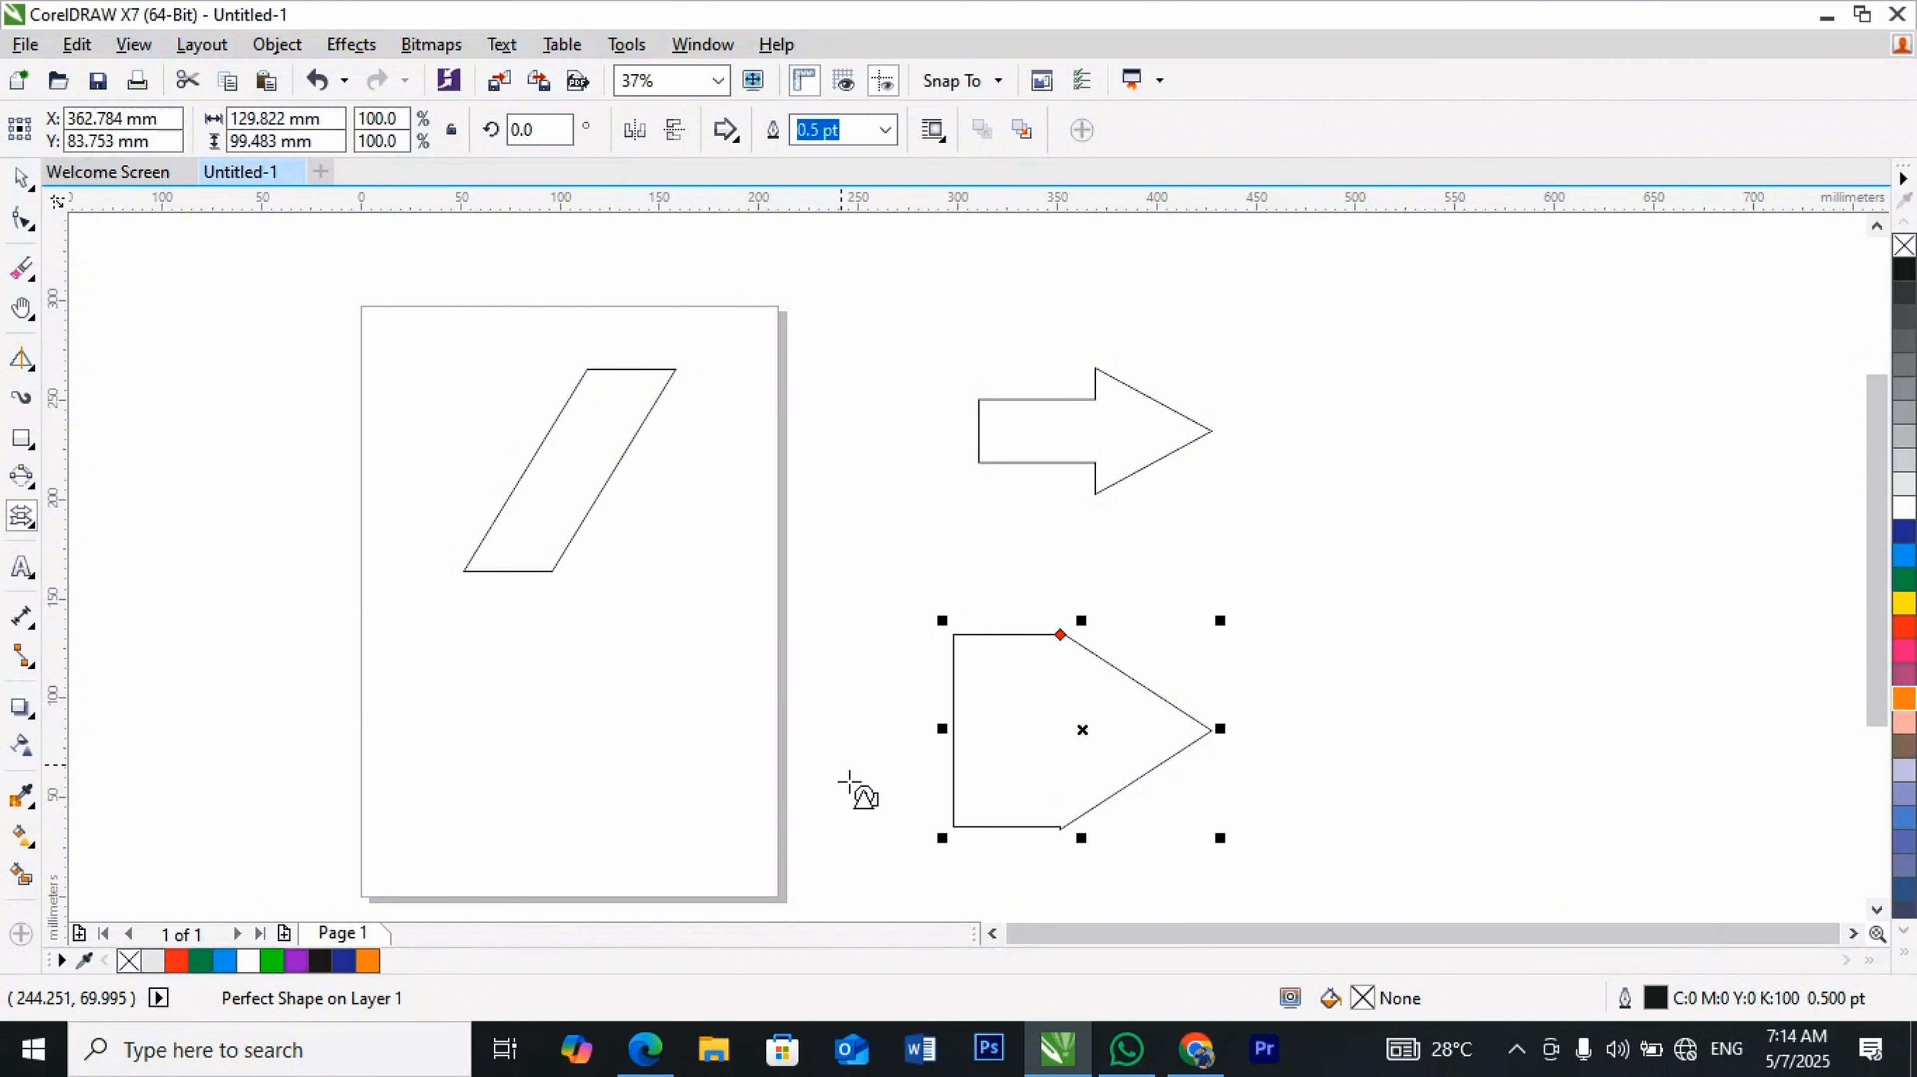
Step: Select the parallelogram and both arrow shapes together and delete them
click(18, 182)
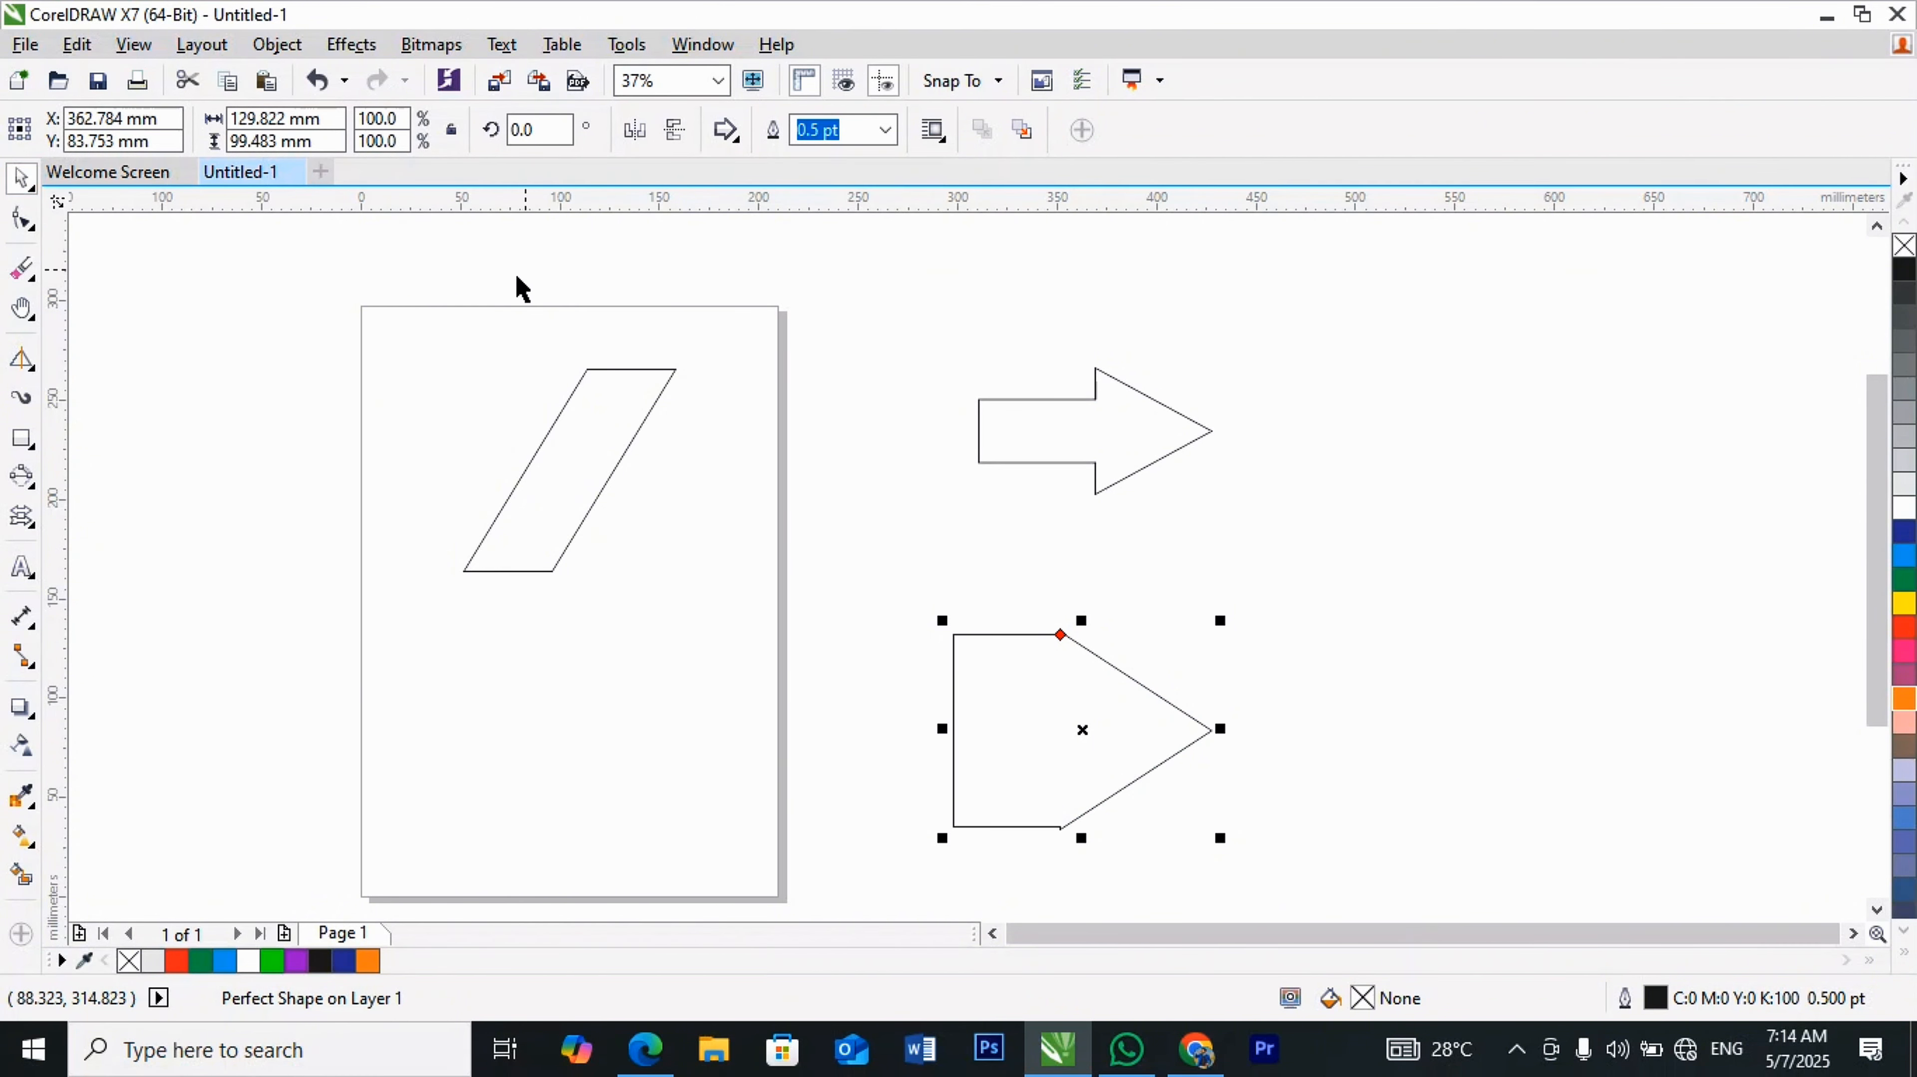
drag(450, 258, 1367, 860)
key(Delete)
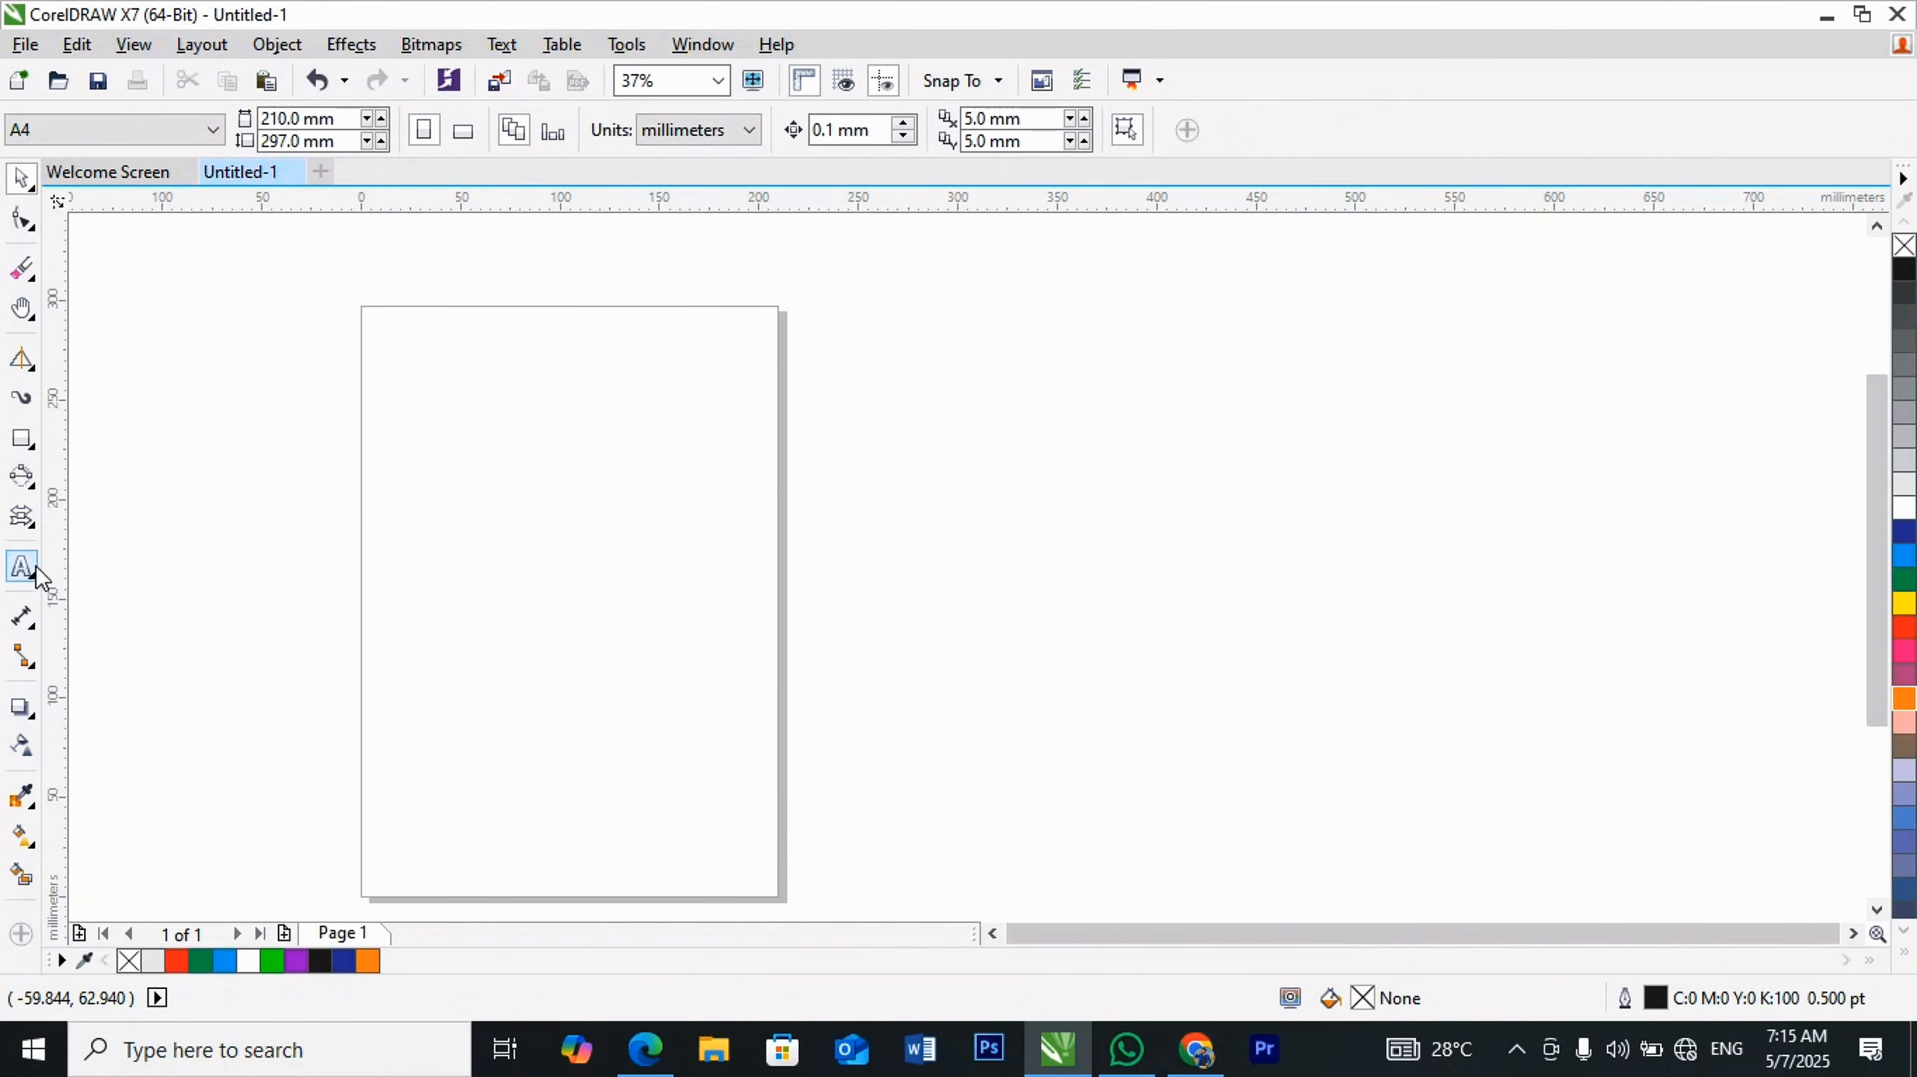
Step: Draw two flowchart parallelograms side by side on the page, the right one about 62 by 59 mm
click(33, 527)
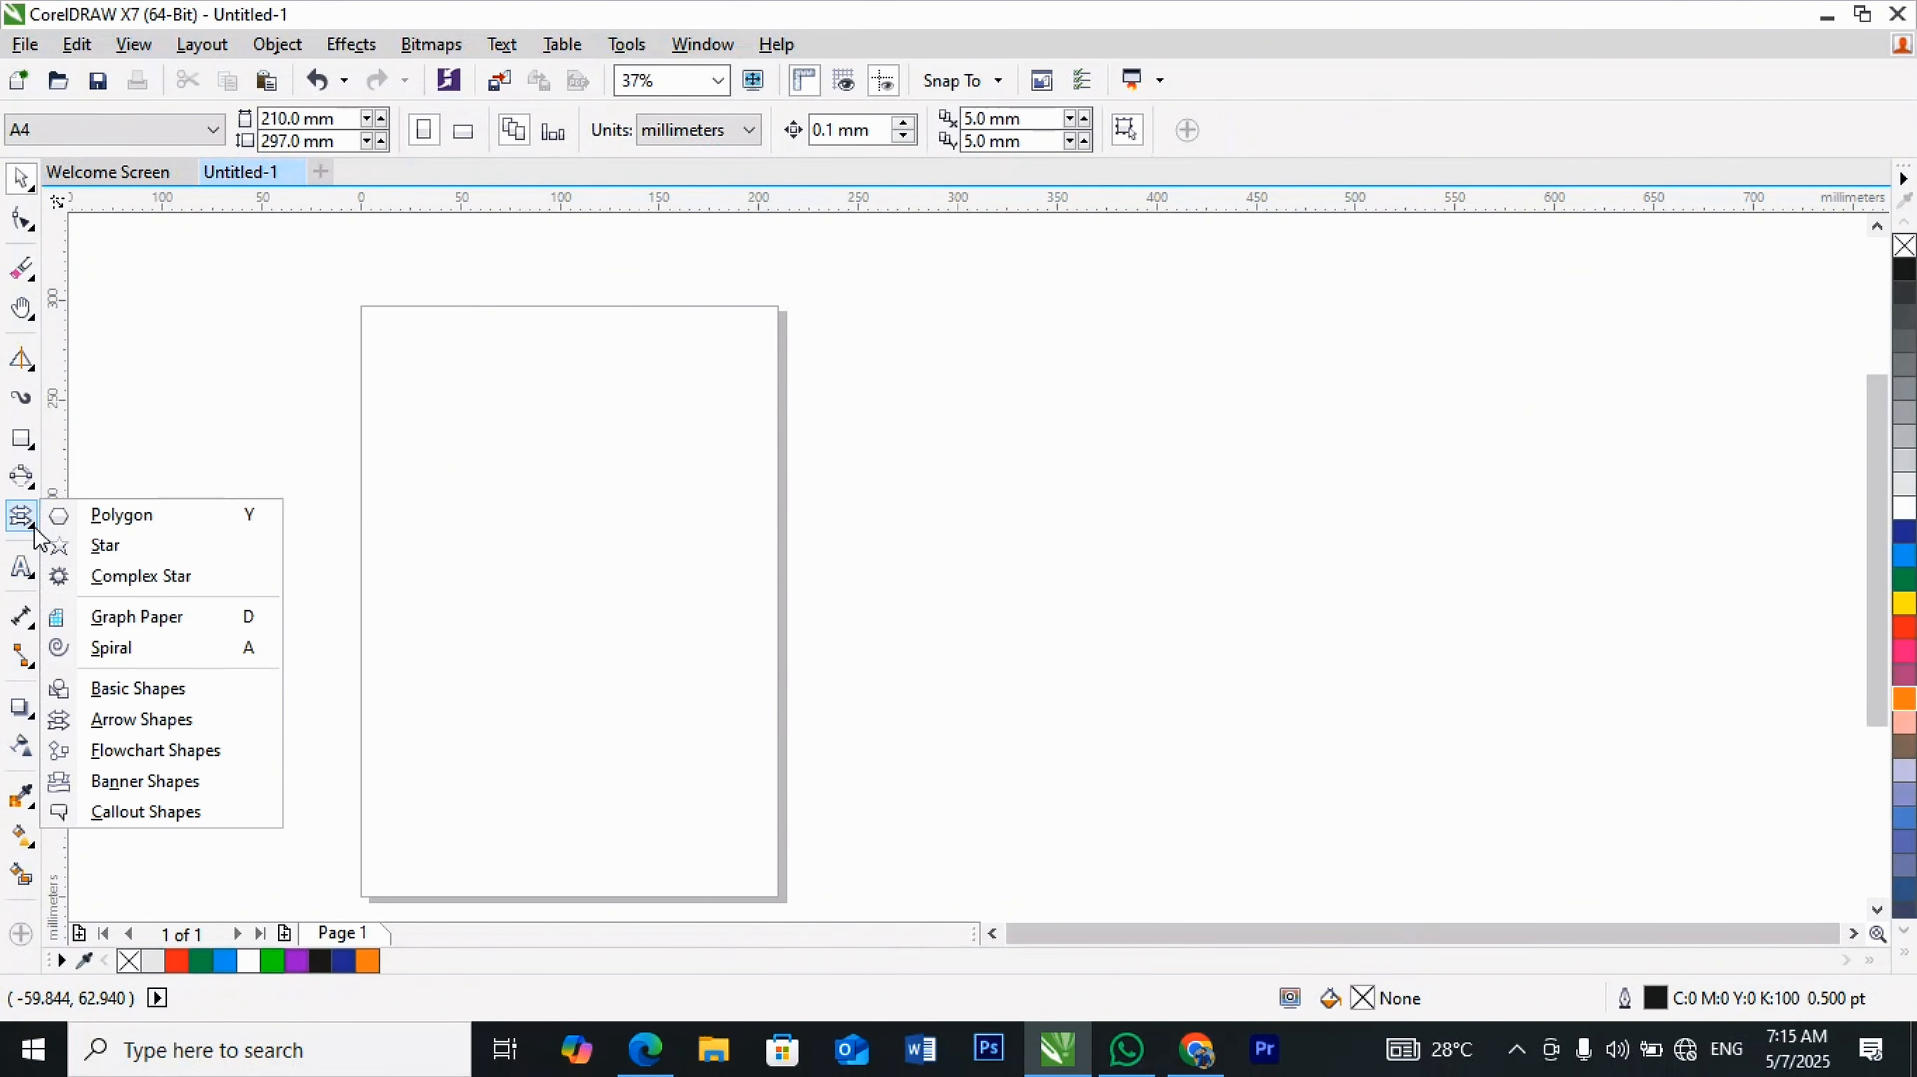
click(142, 762)
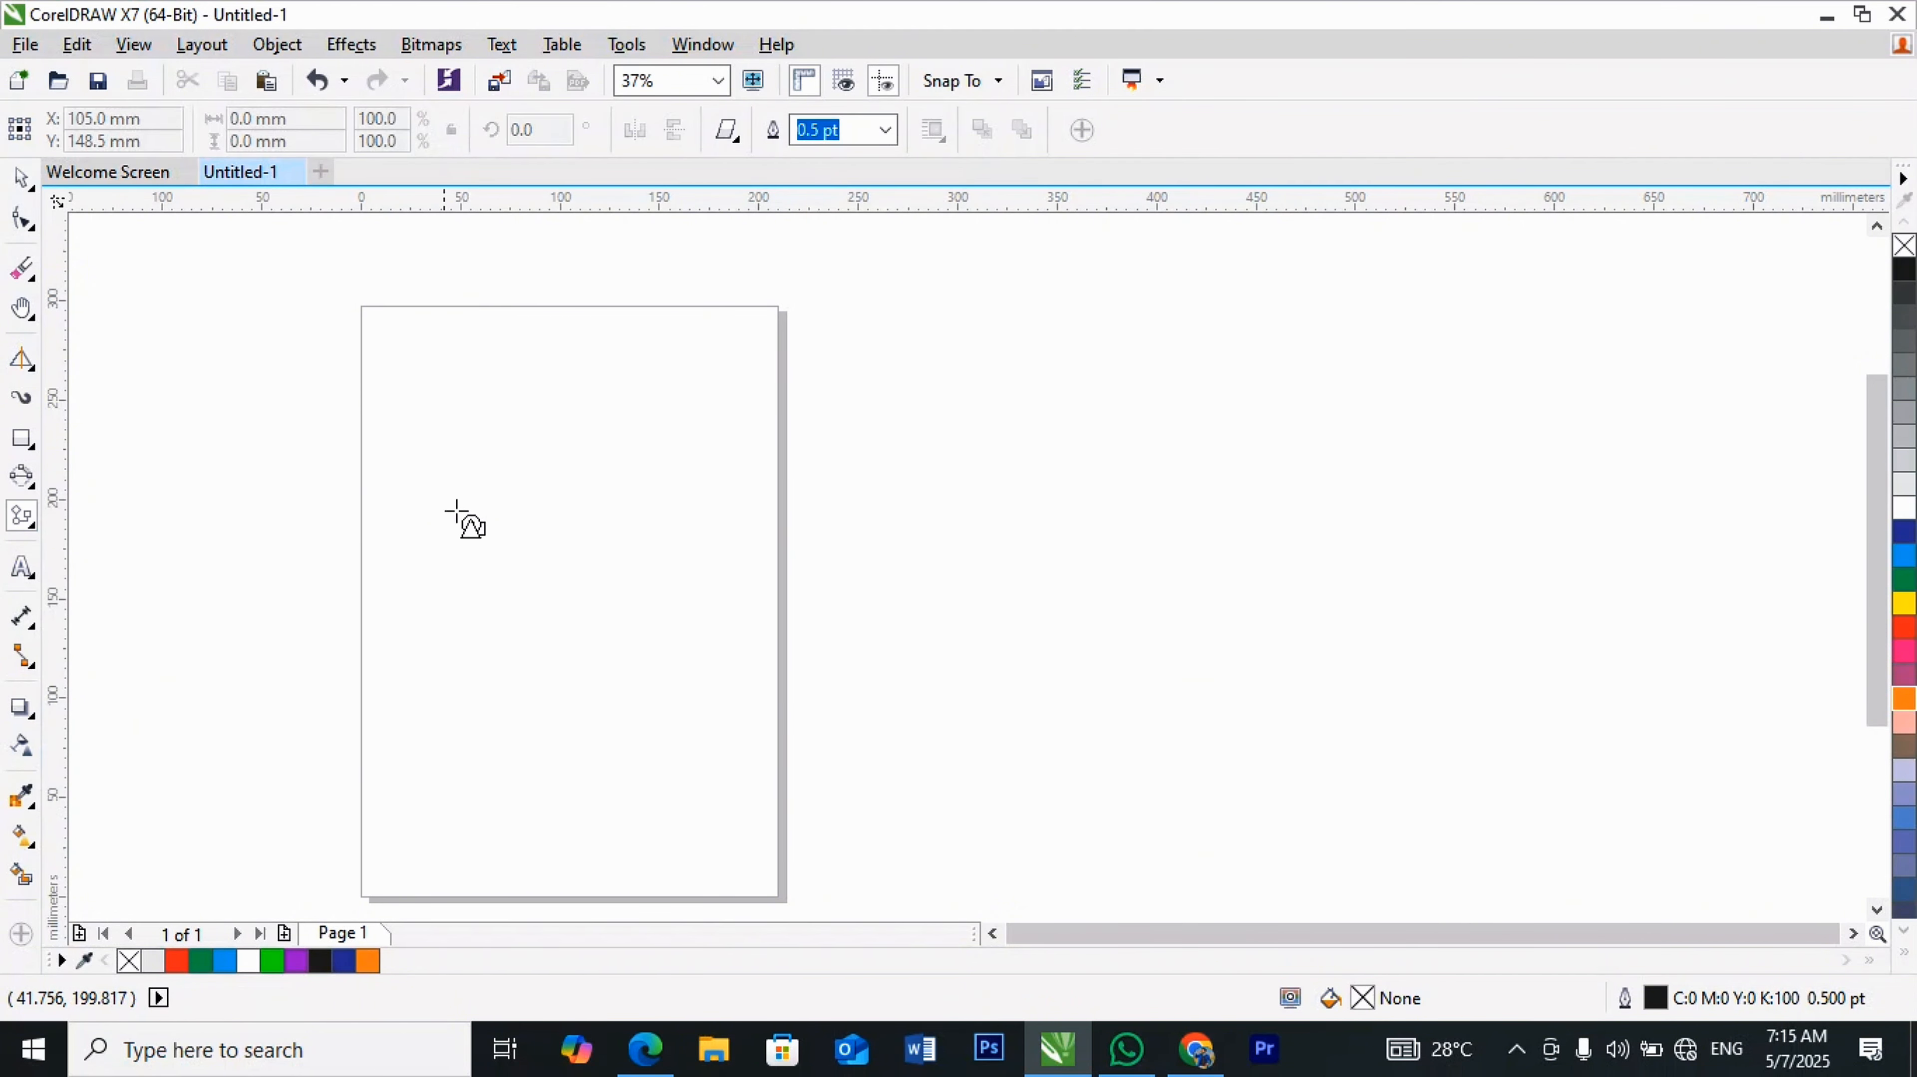
drag(443, 462, 555, 564)
drag(652, 475, 789, 601)
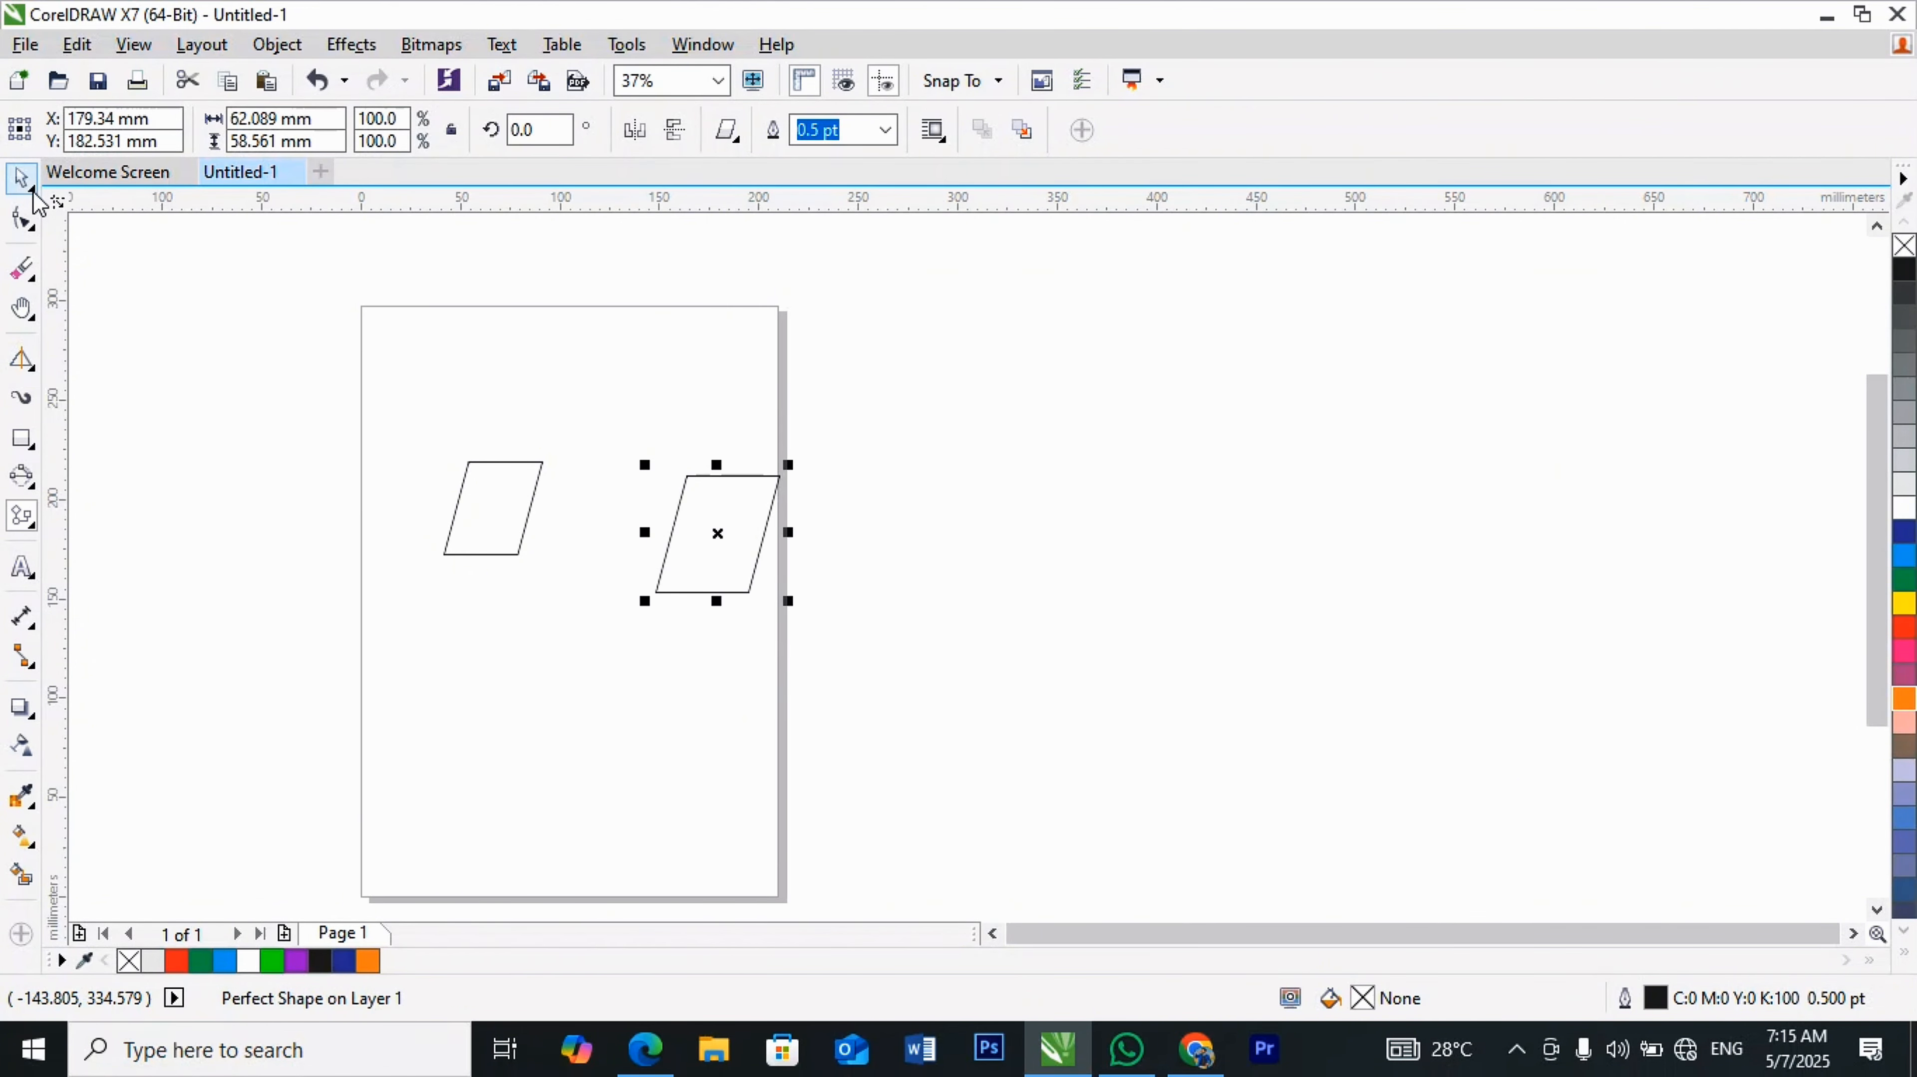
Step: Select both flowchart parallelograms together and delete them
click(21, 179)
drag(317, 342, 1009, 735)
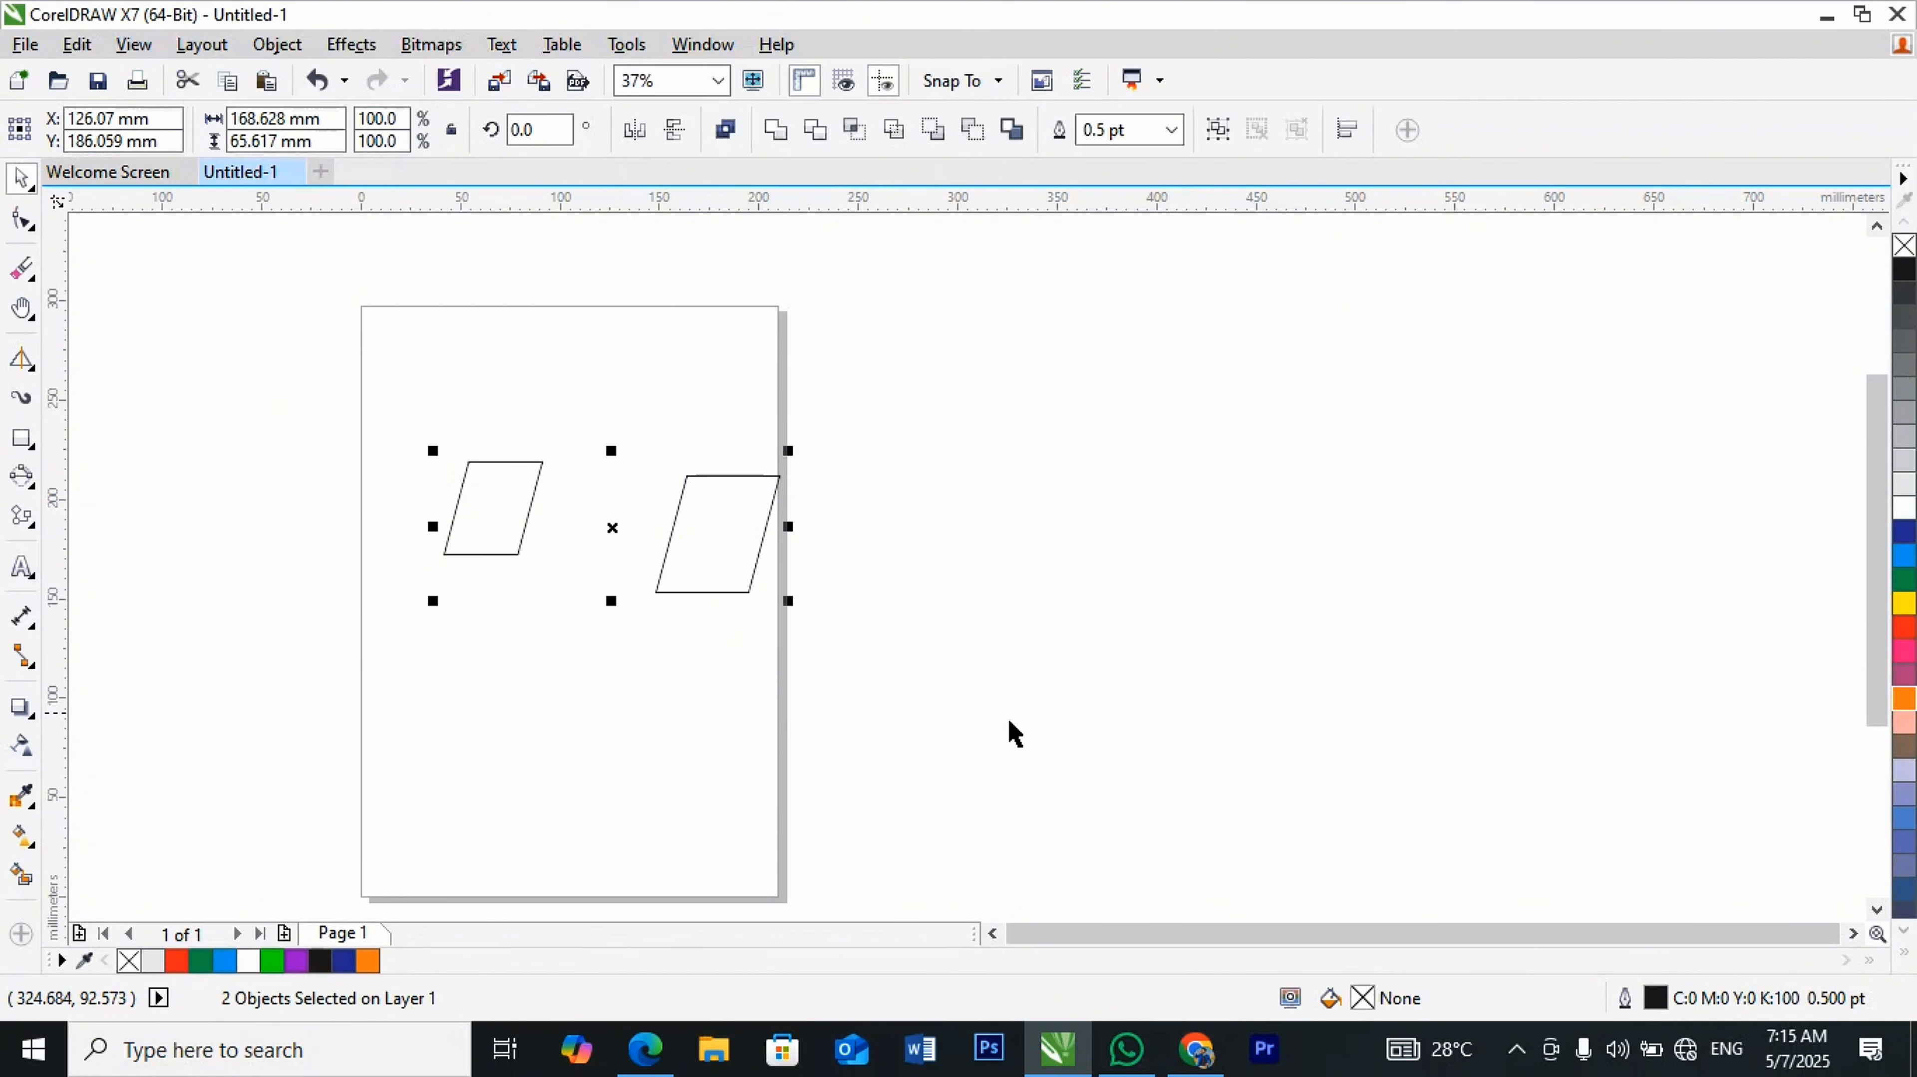
key(Delete)
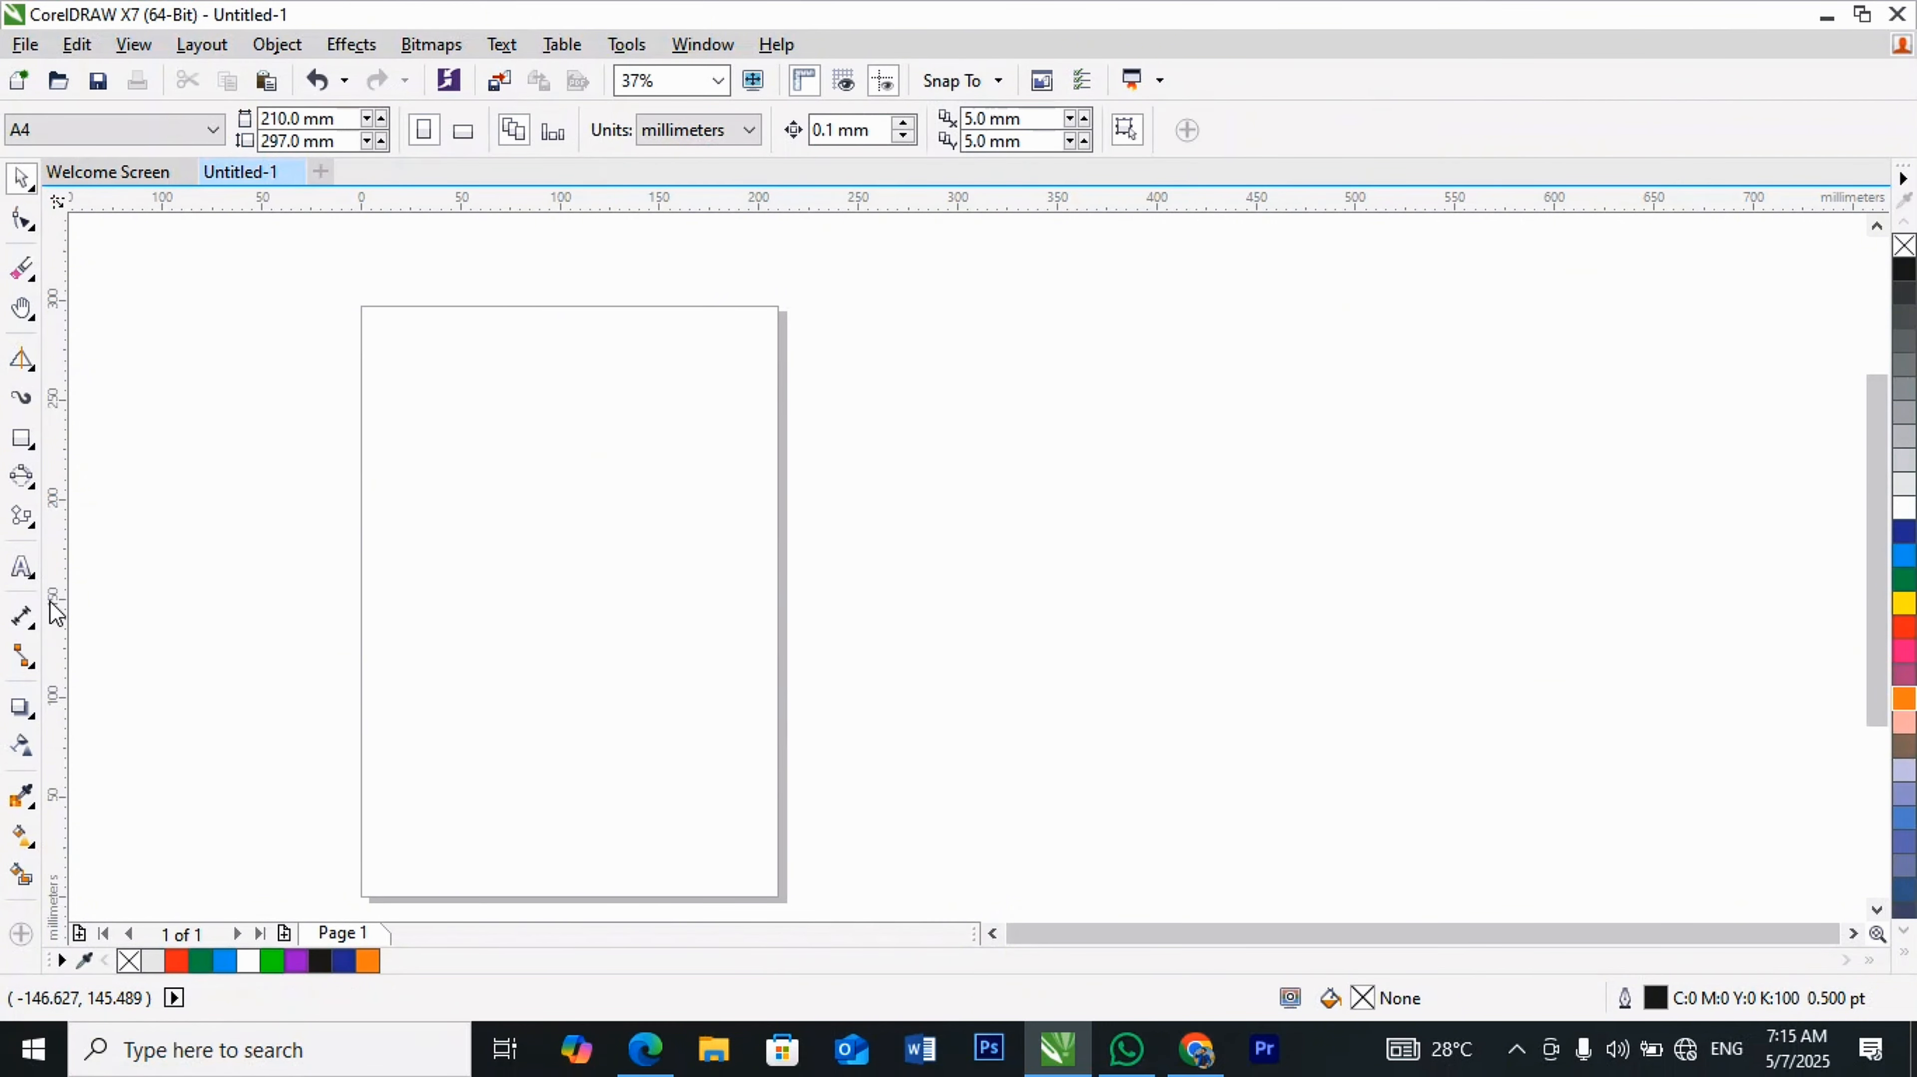
Step: Draw a ribbon banner shape about 255 by 57 mm extending past the page's right edge, and delete it
click(37, 527)
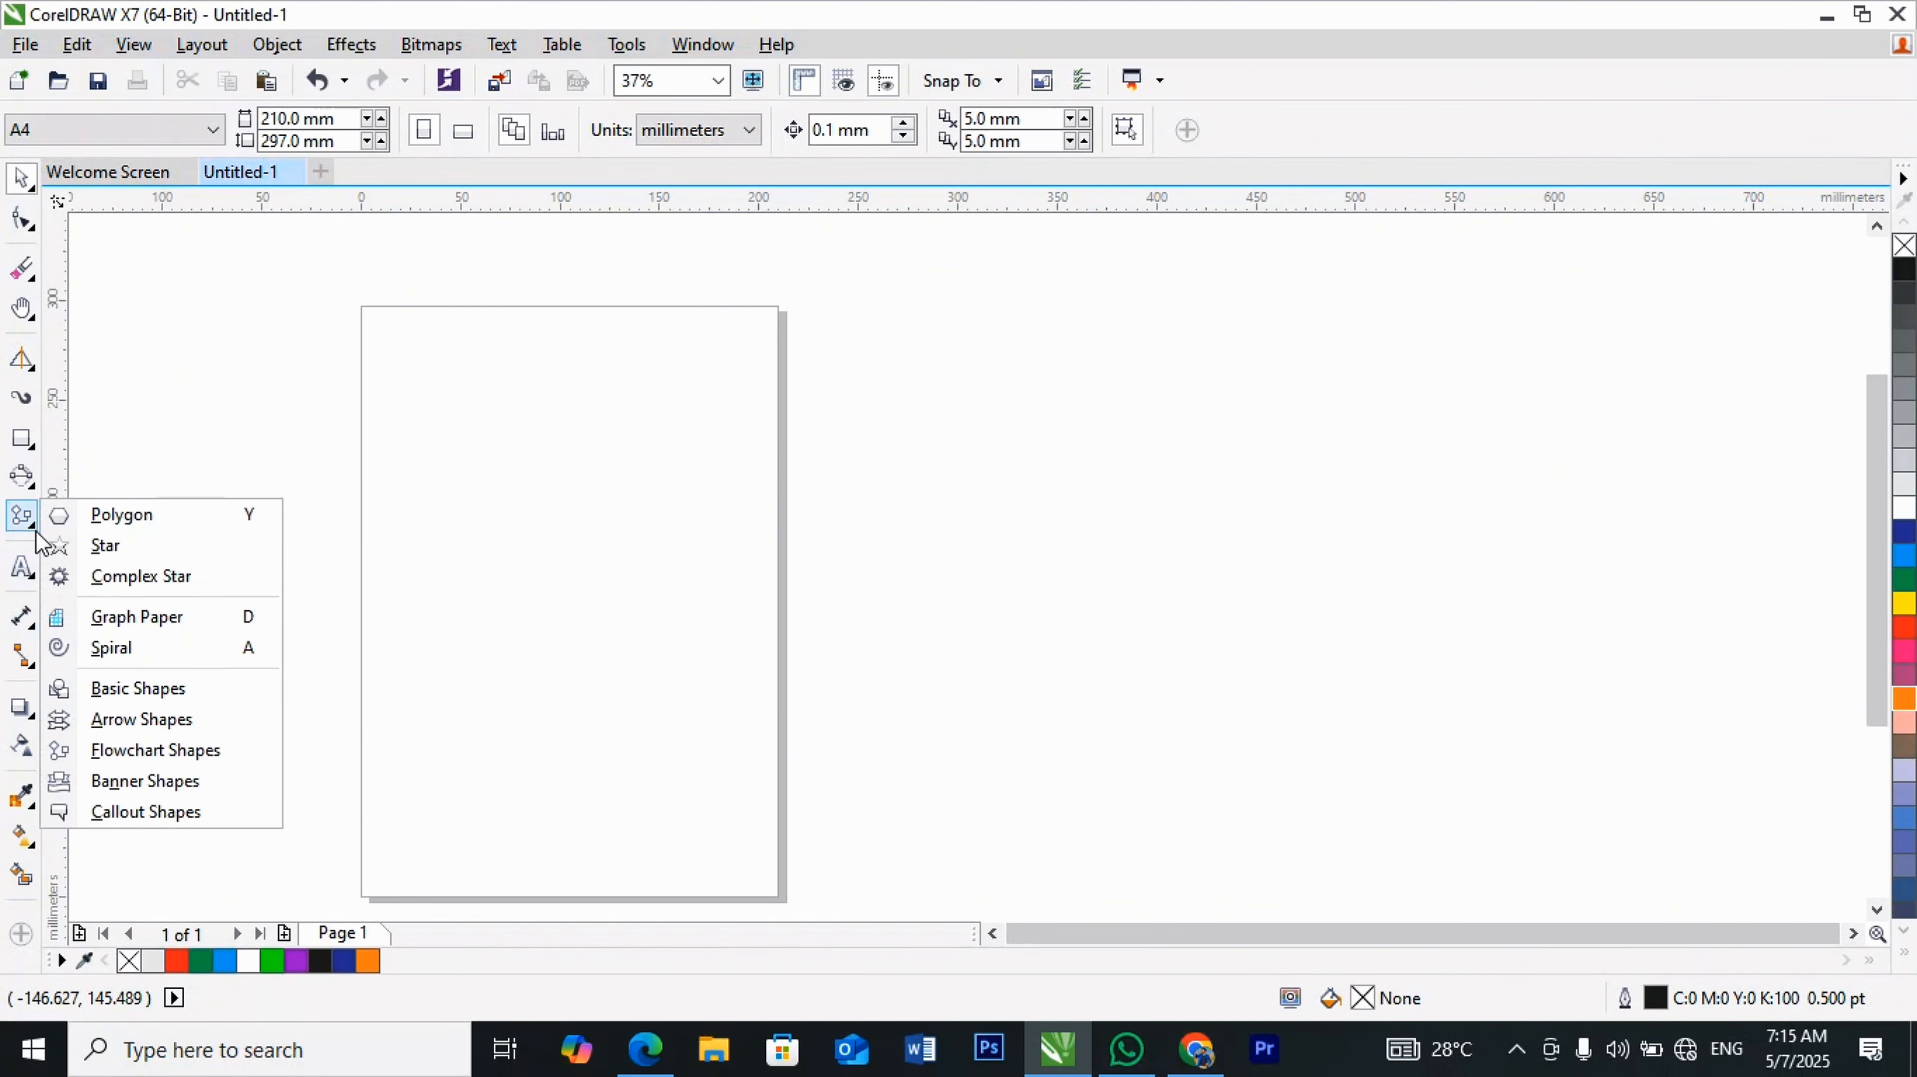
click(136, 782)
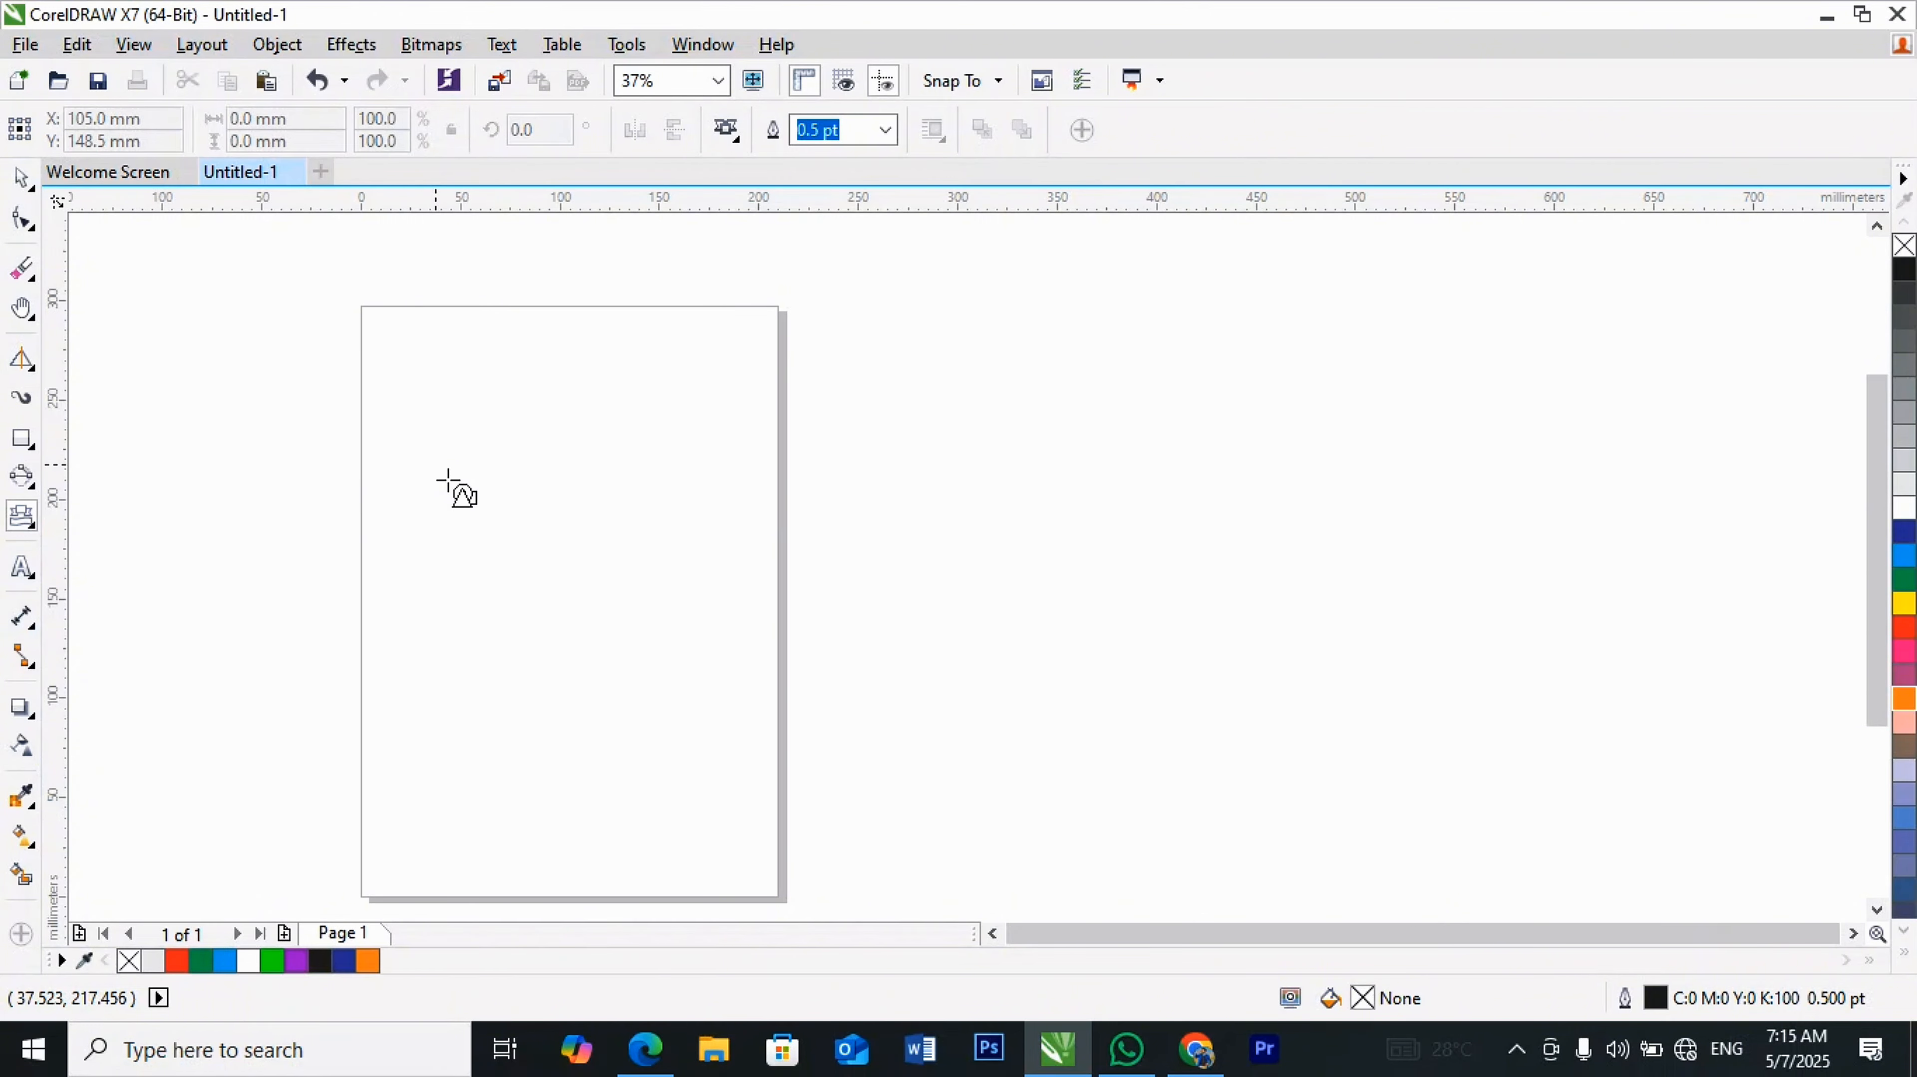
drag(412, 447, 932, 578)
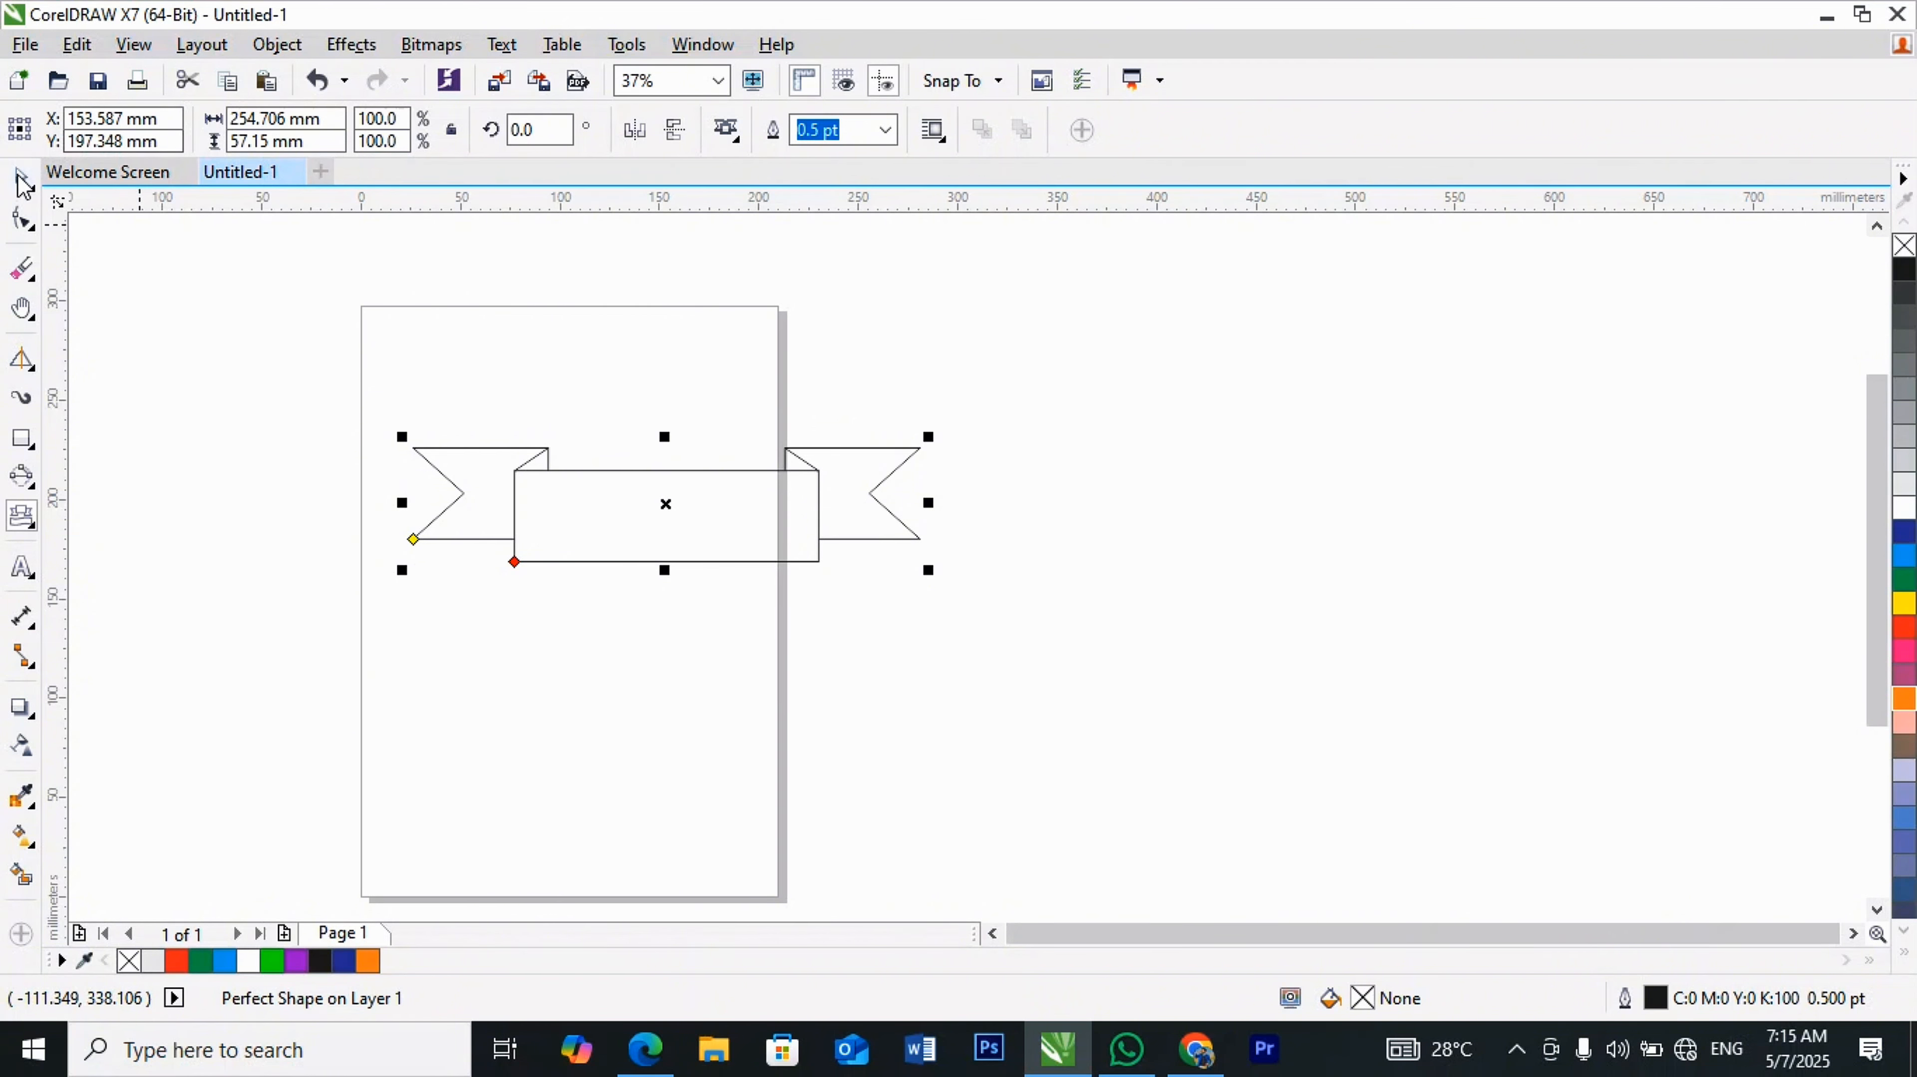
key(Delete)
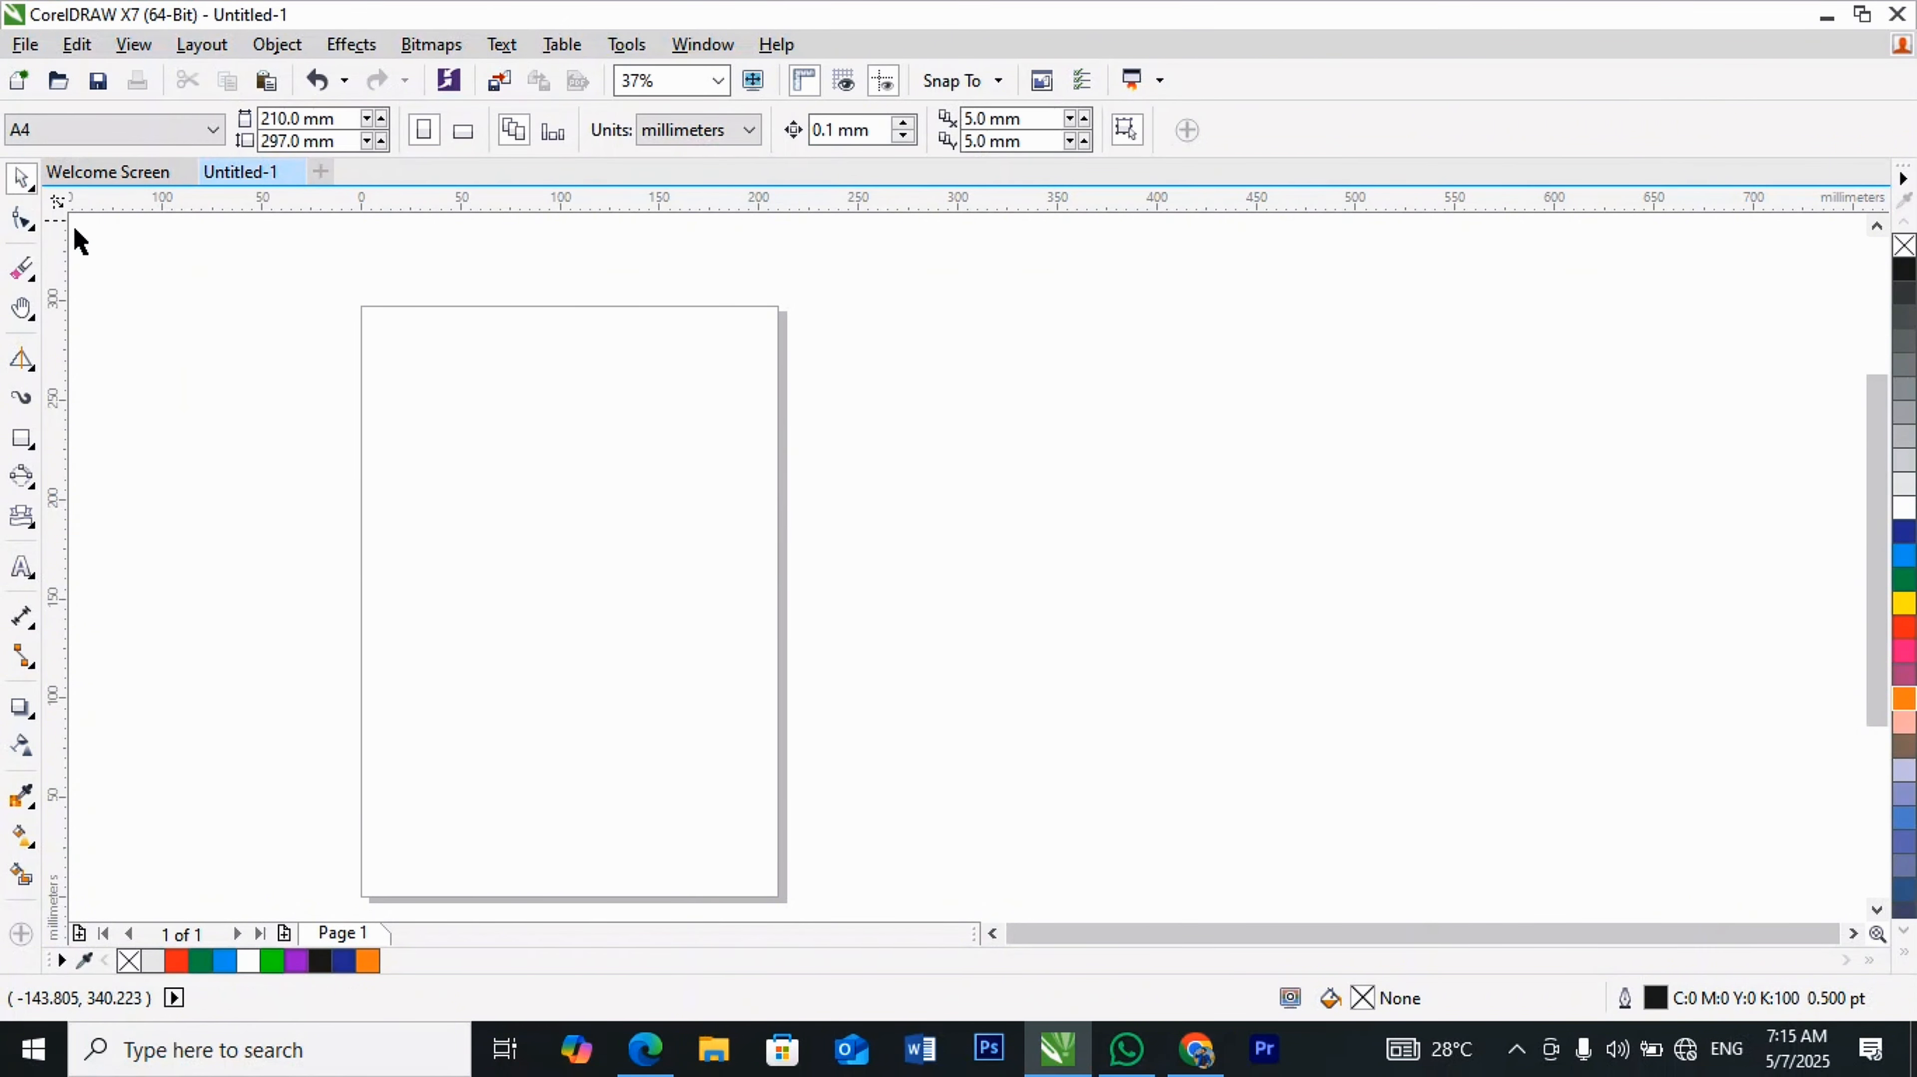
Step: Draw a rectangular callout shape about 157 by 93 mm on the upper page, and delete it
click(37, 531)
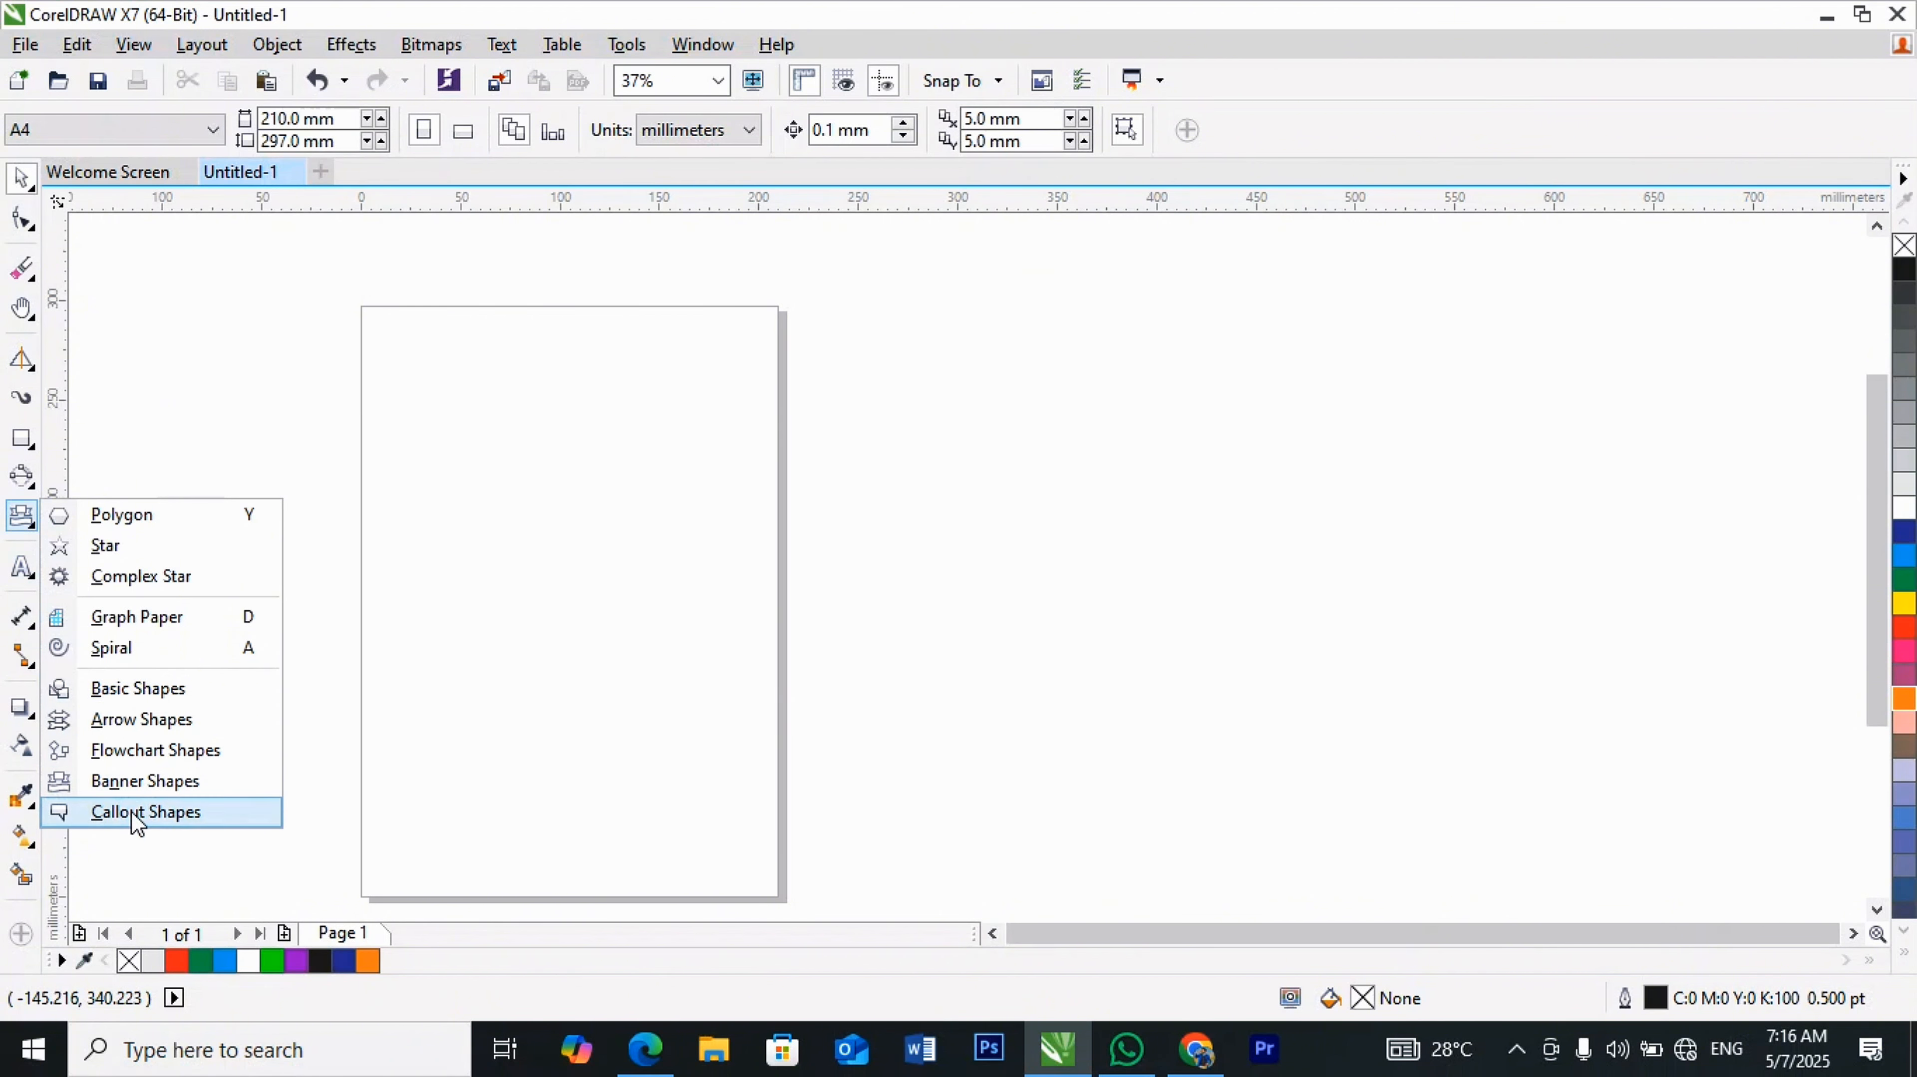
click(137, 813)
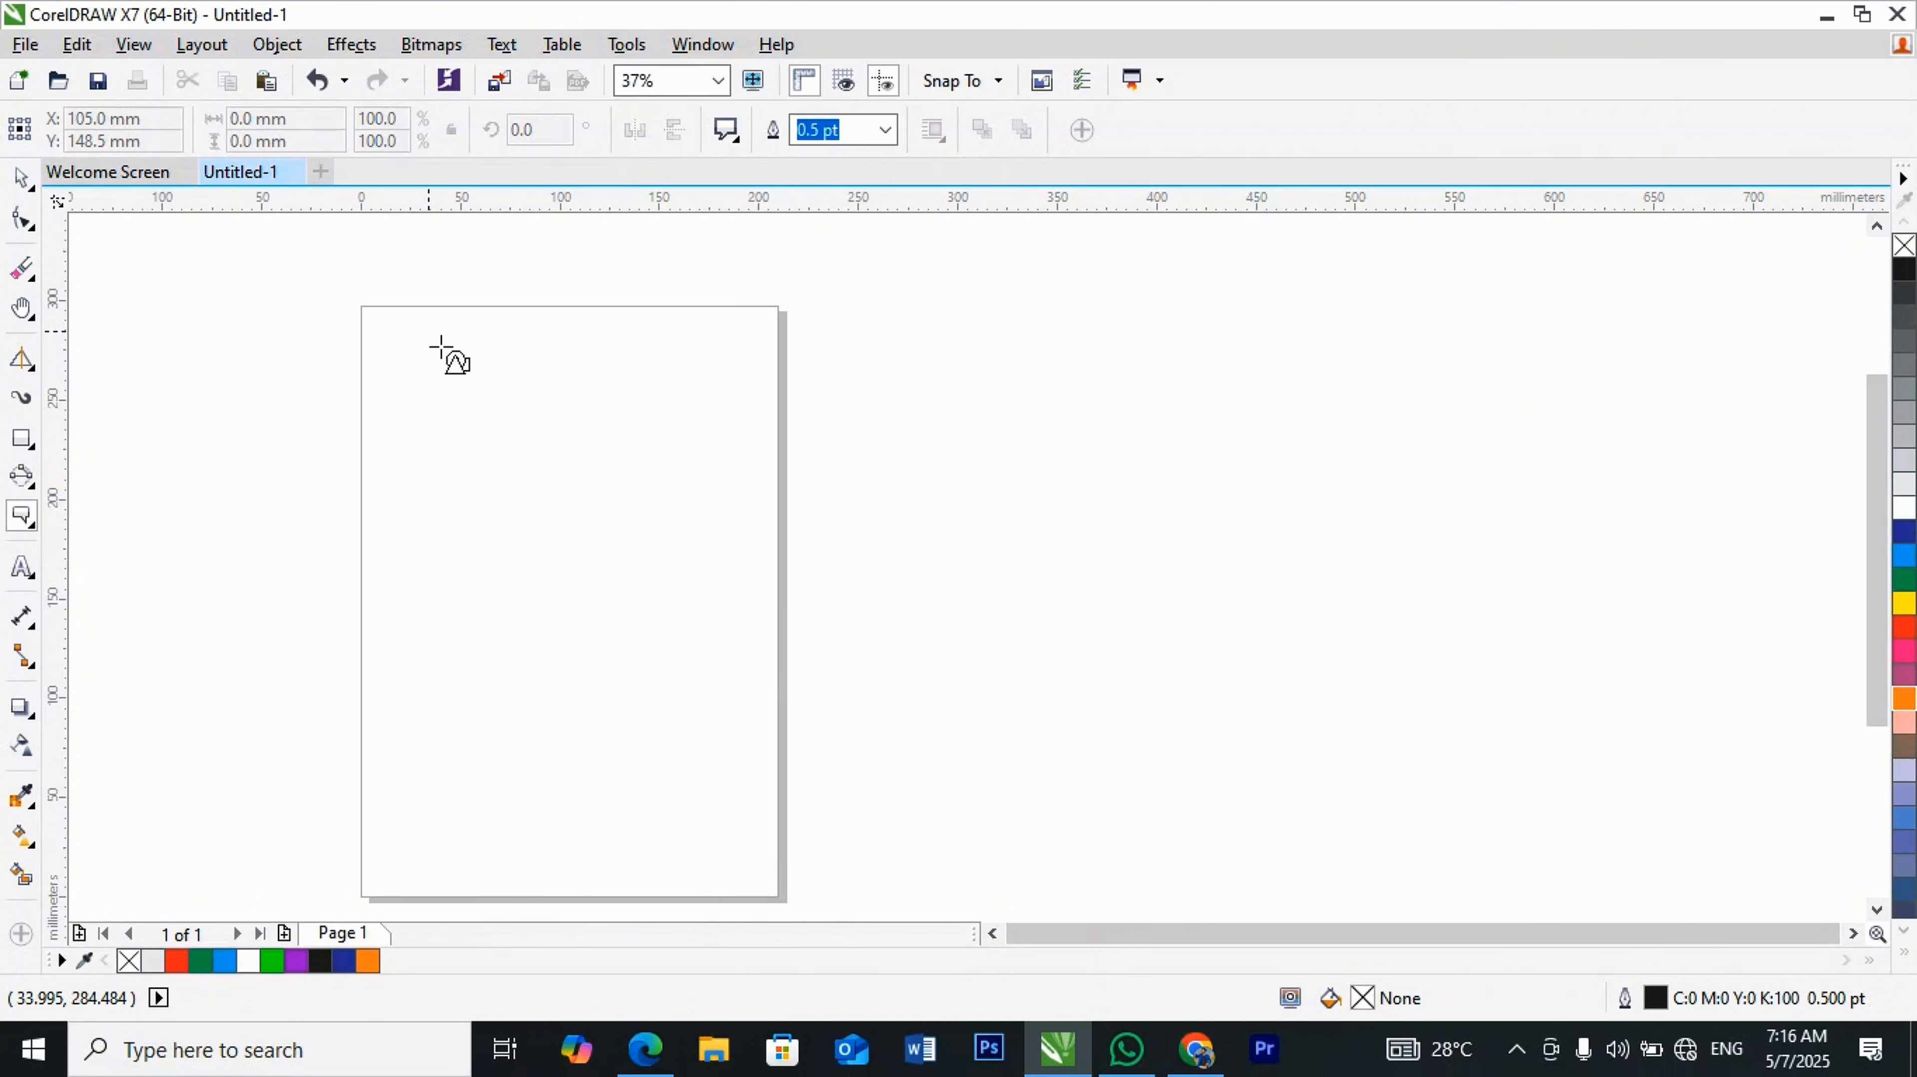
drag(428, 332, 743, 518)
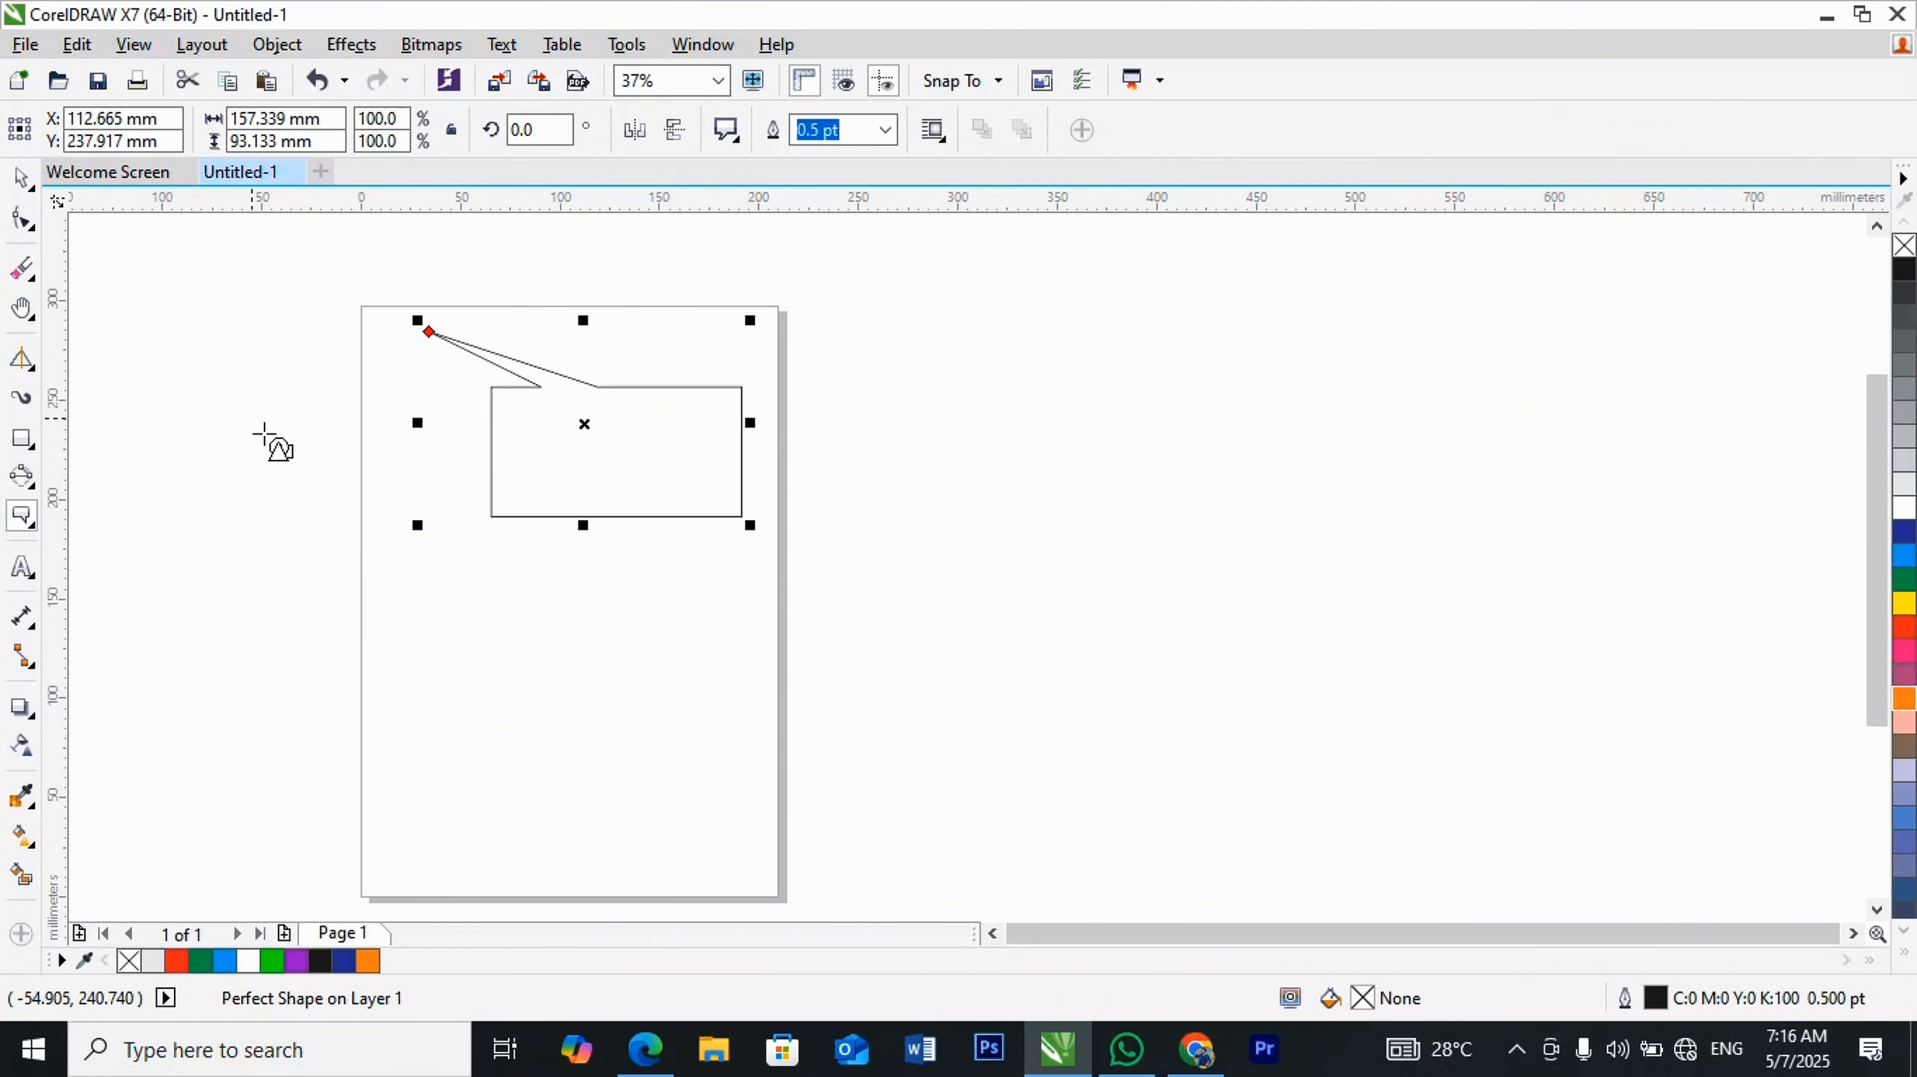
click(26, 181)
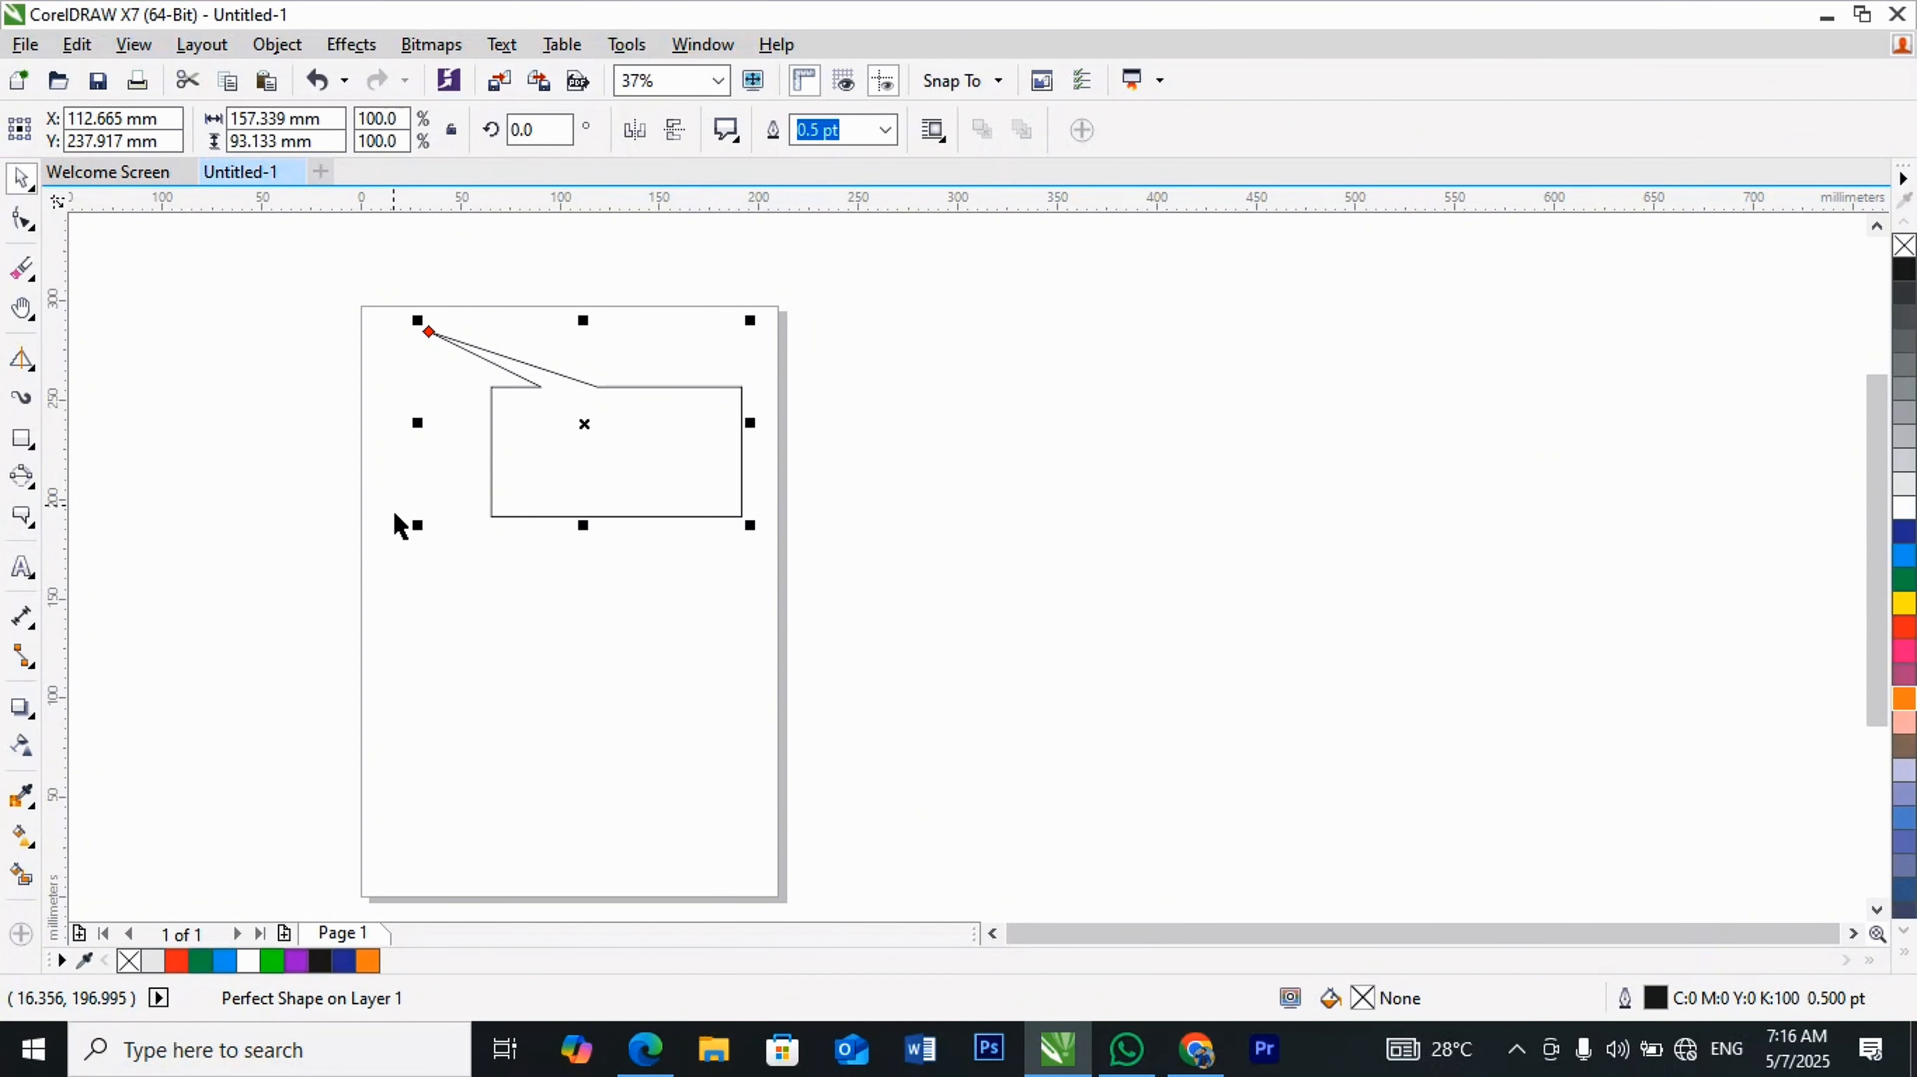
key(Delete)
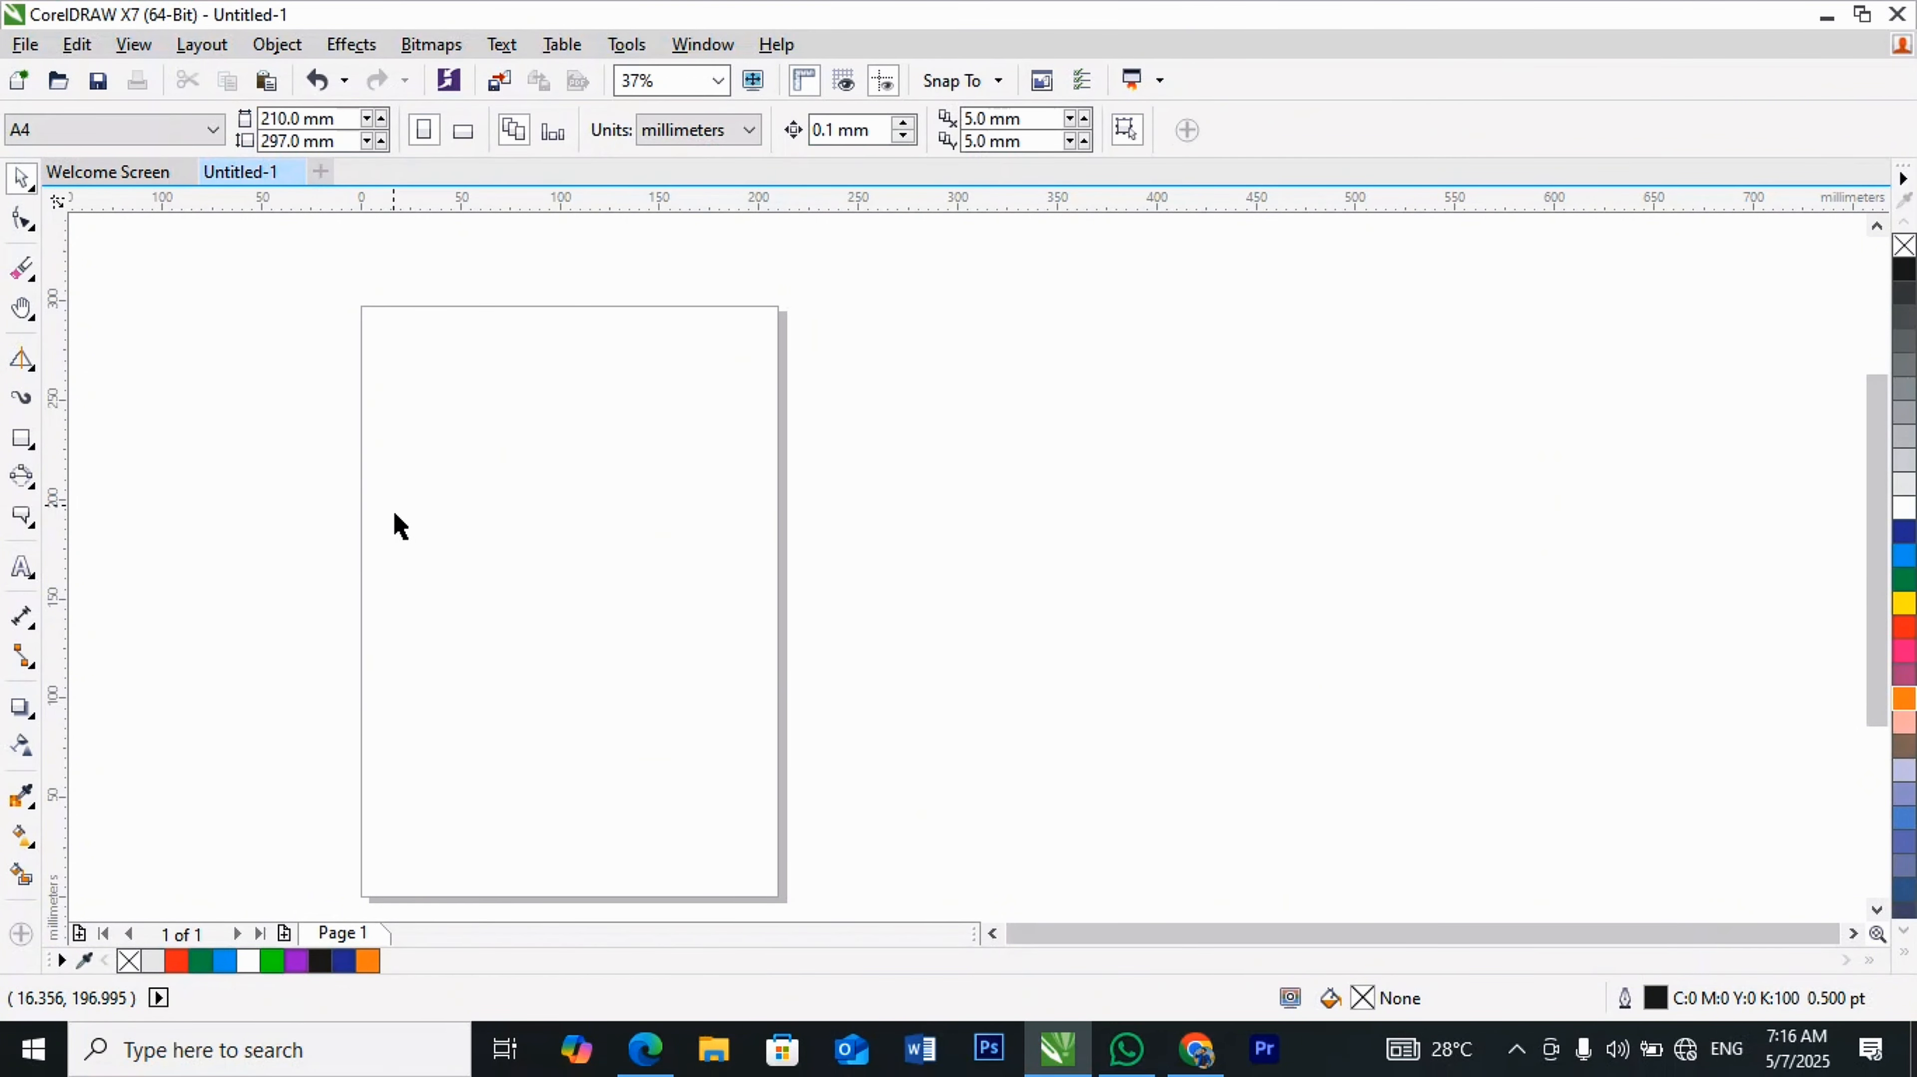